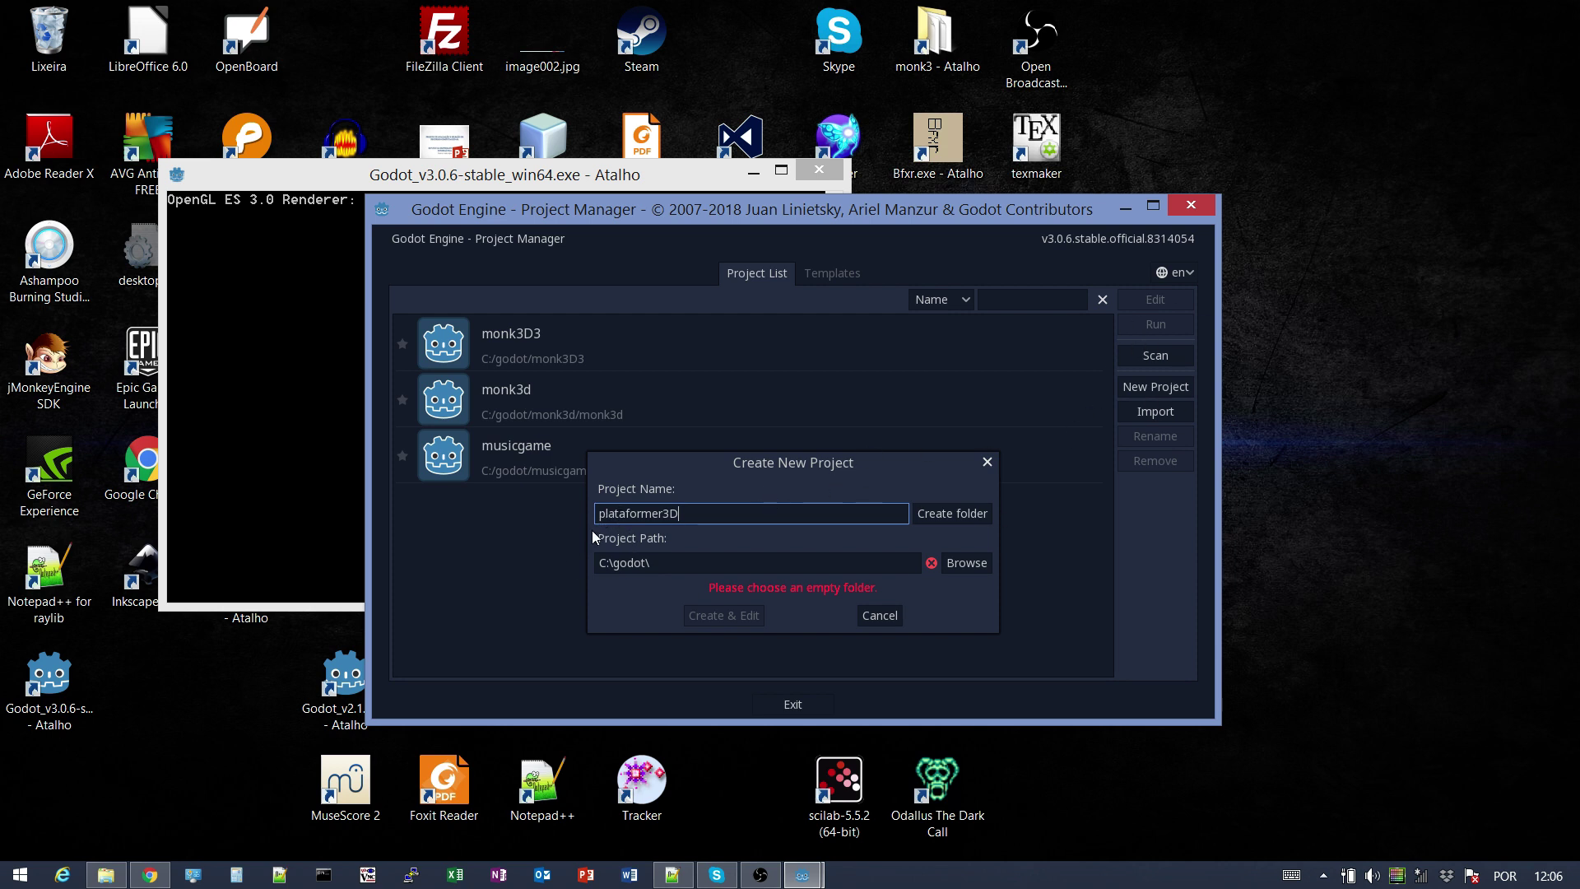
# Create a project folder for plataformer3D under C:/godot and create the project for editing
pyautogui.click(938, 515)
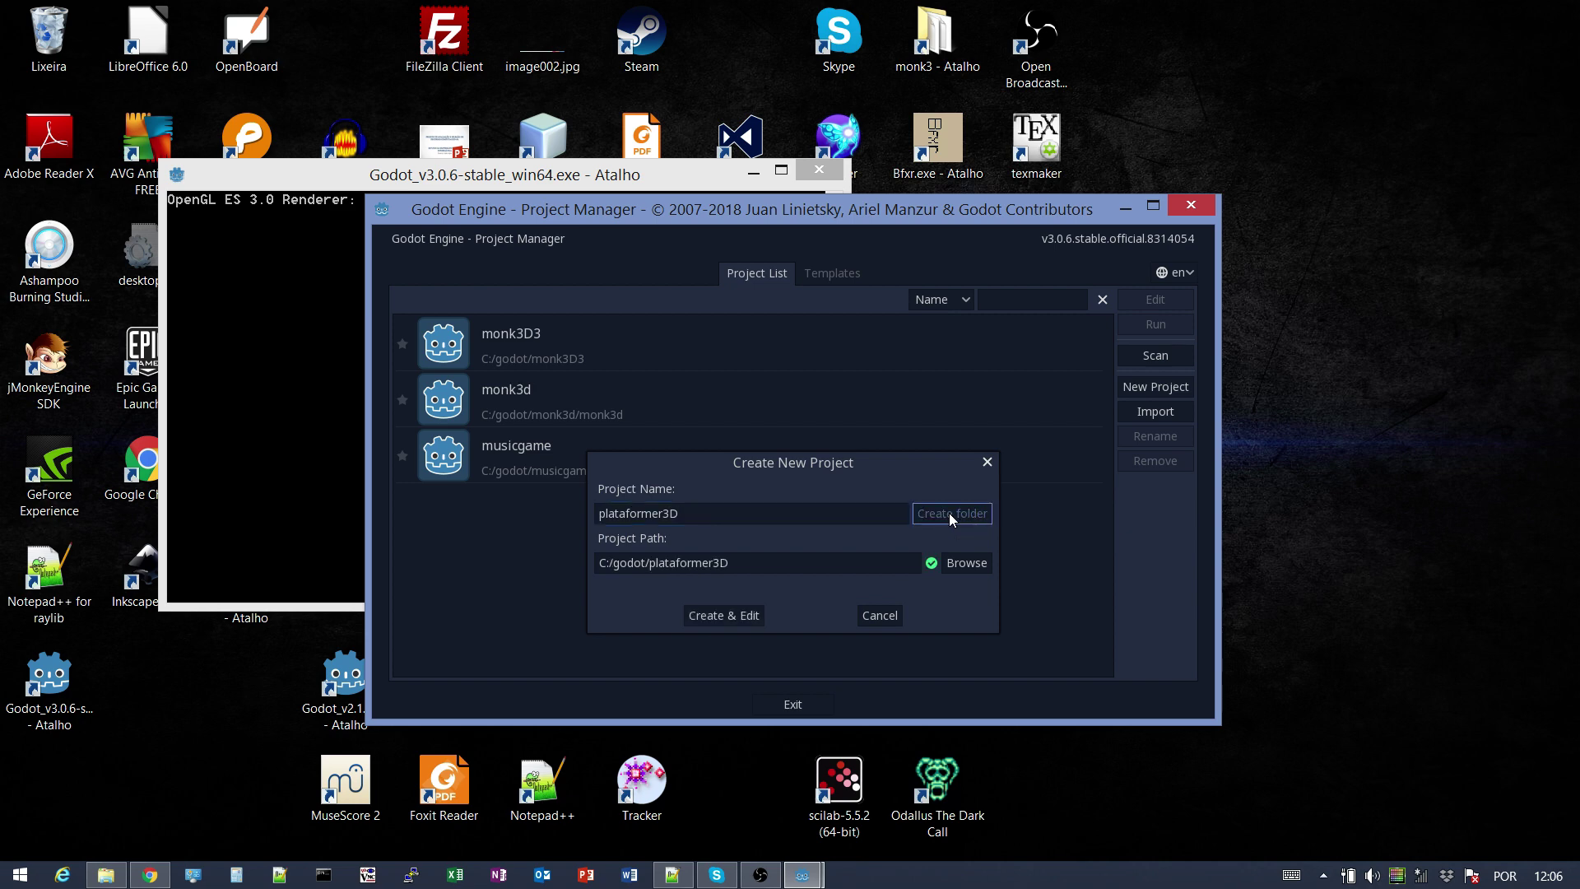
pyautogui.click(726, 617)
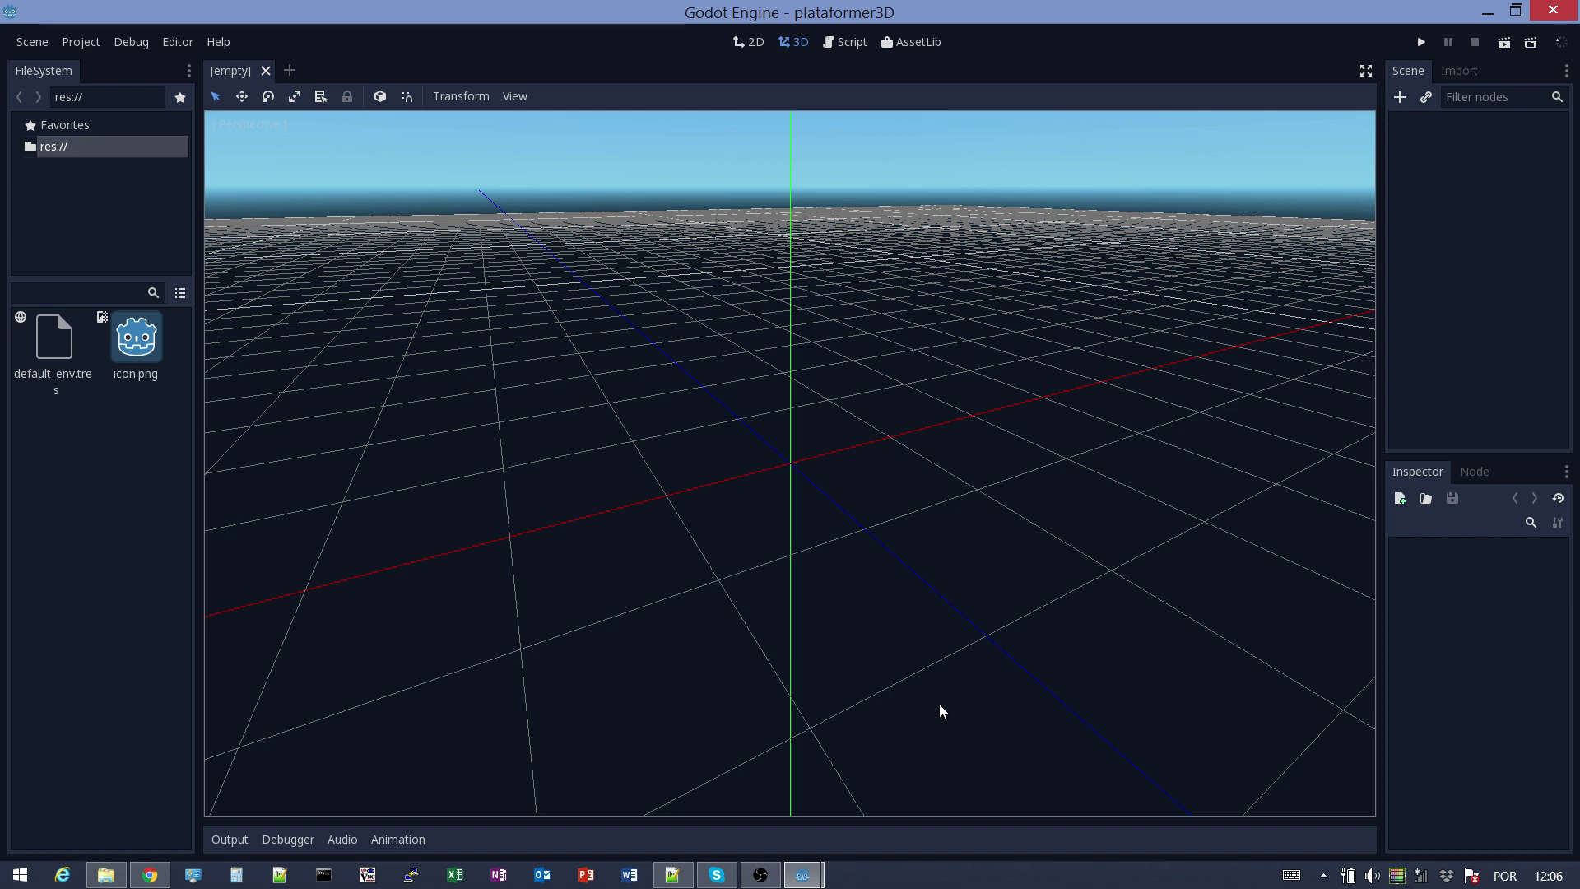
# Add a plain Node as the scene root and rename it Cenario
pyautogui.click(1399, 98)
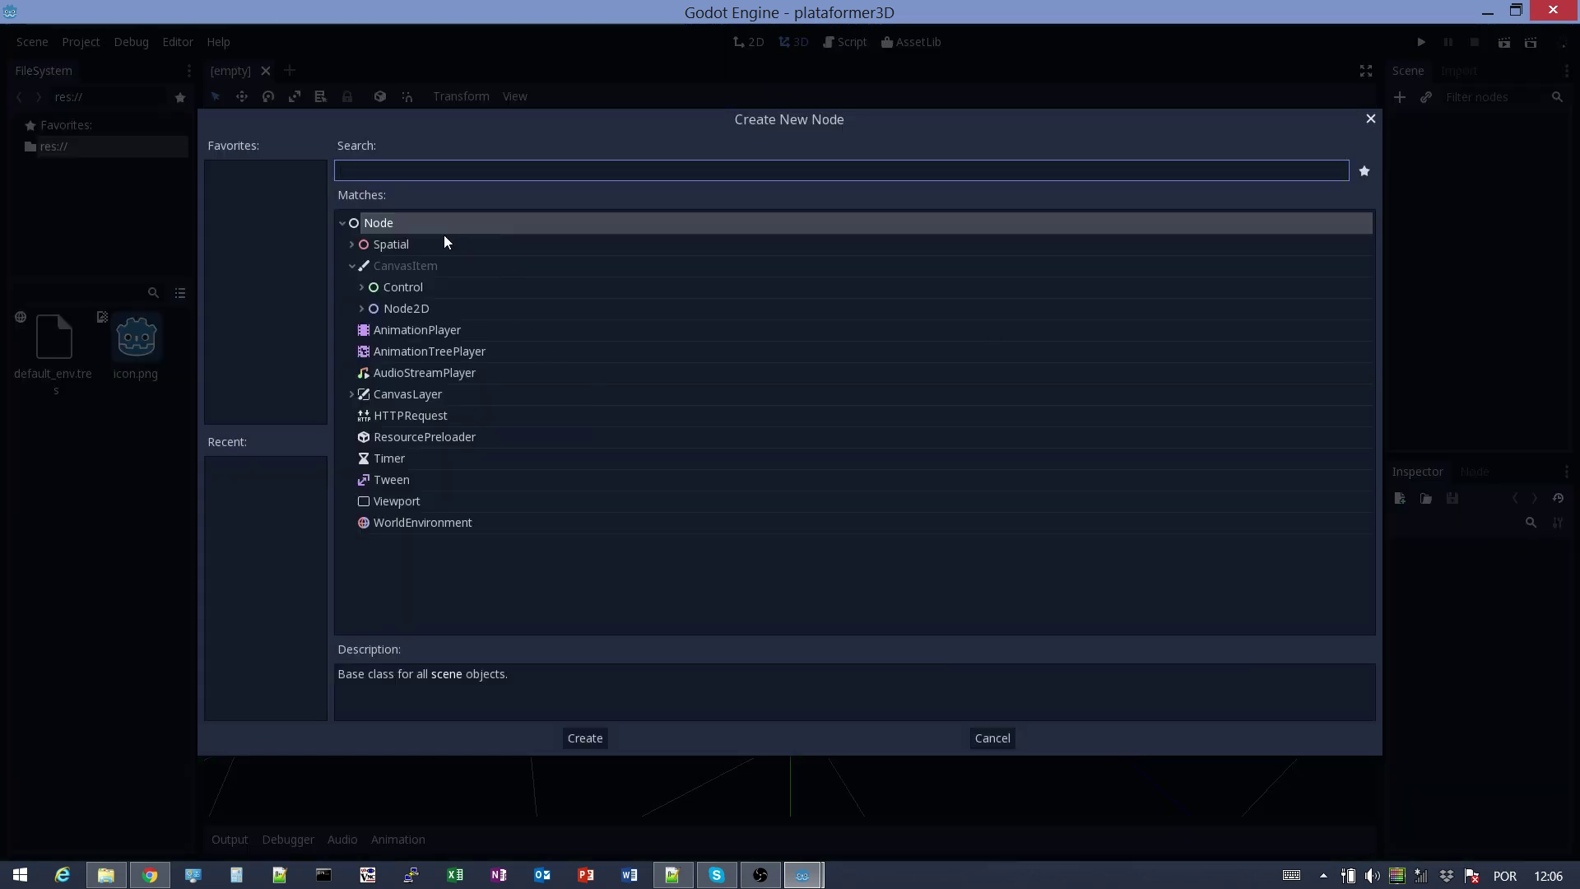
pyautogui.doubleClick(388, 224)
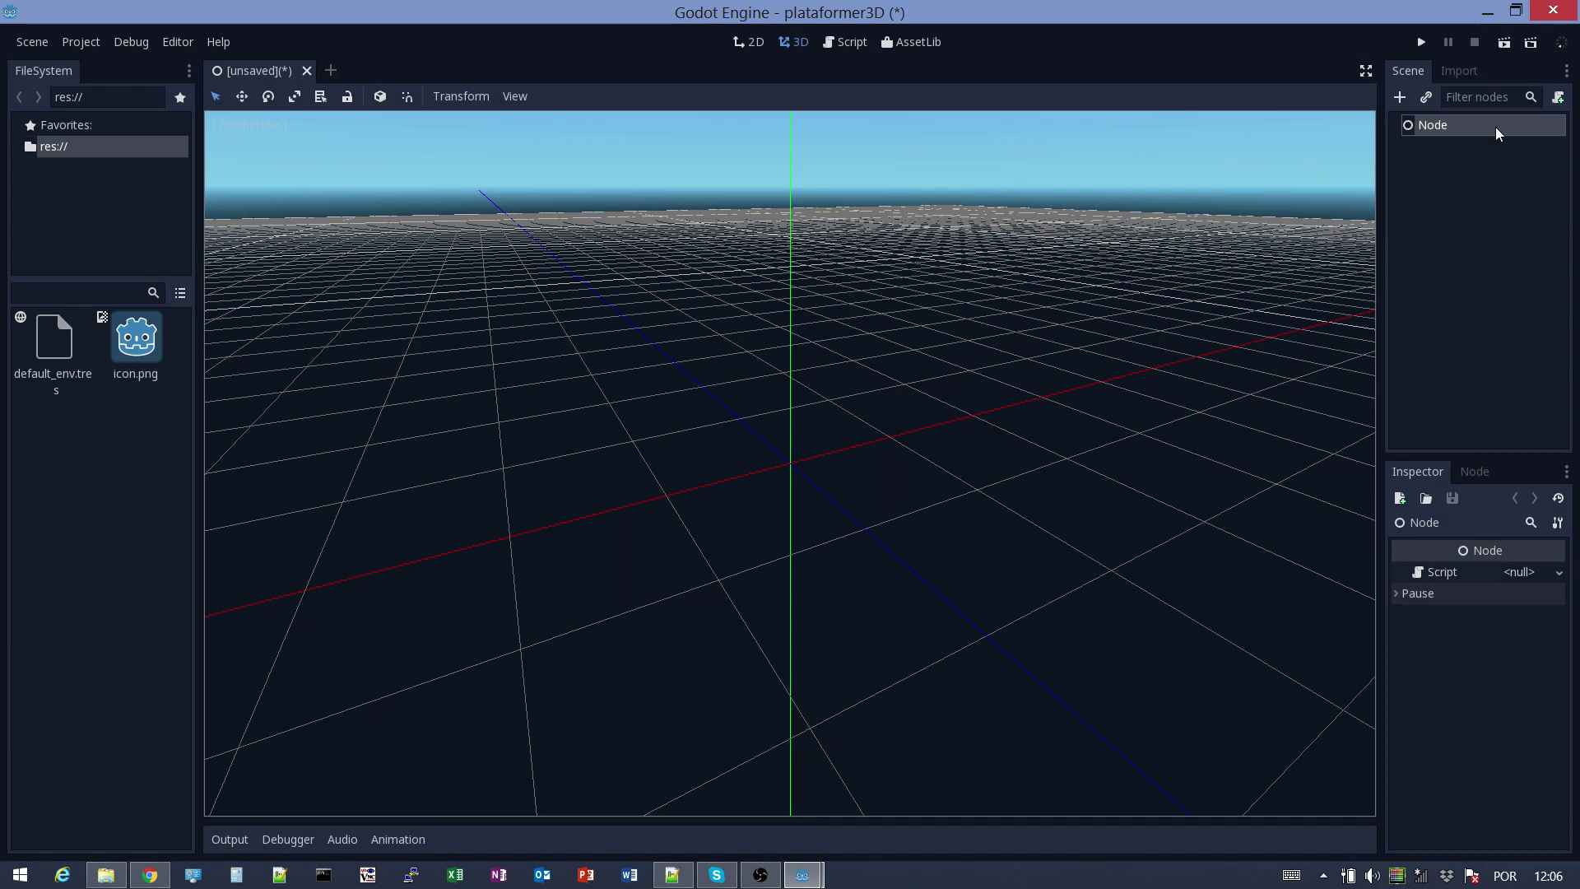
pyautogui.doubleClick(1432, 125)
pyautogui.write('Cenario')
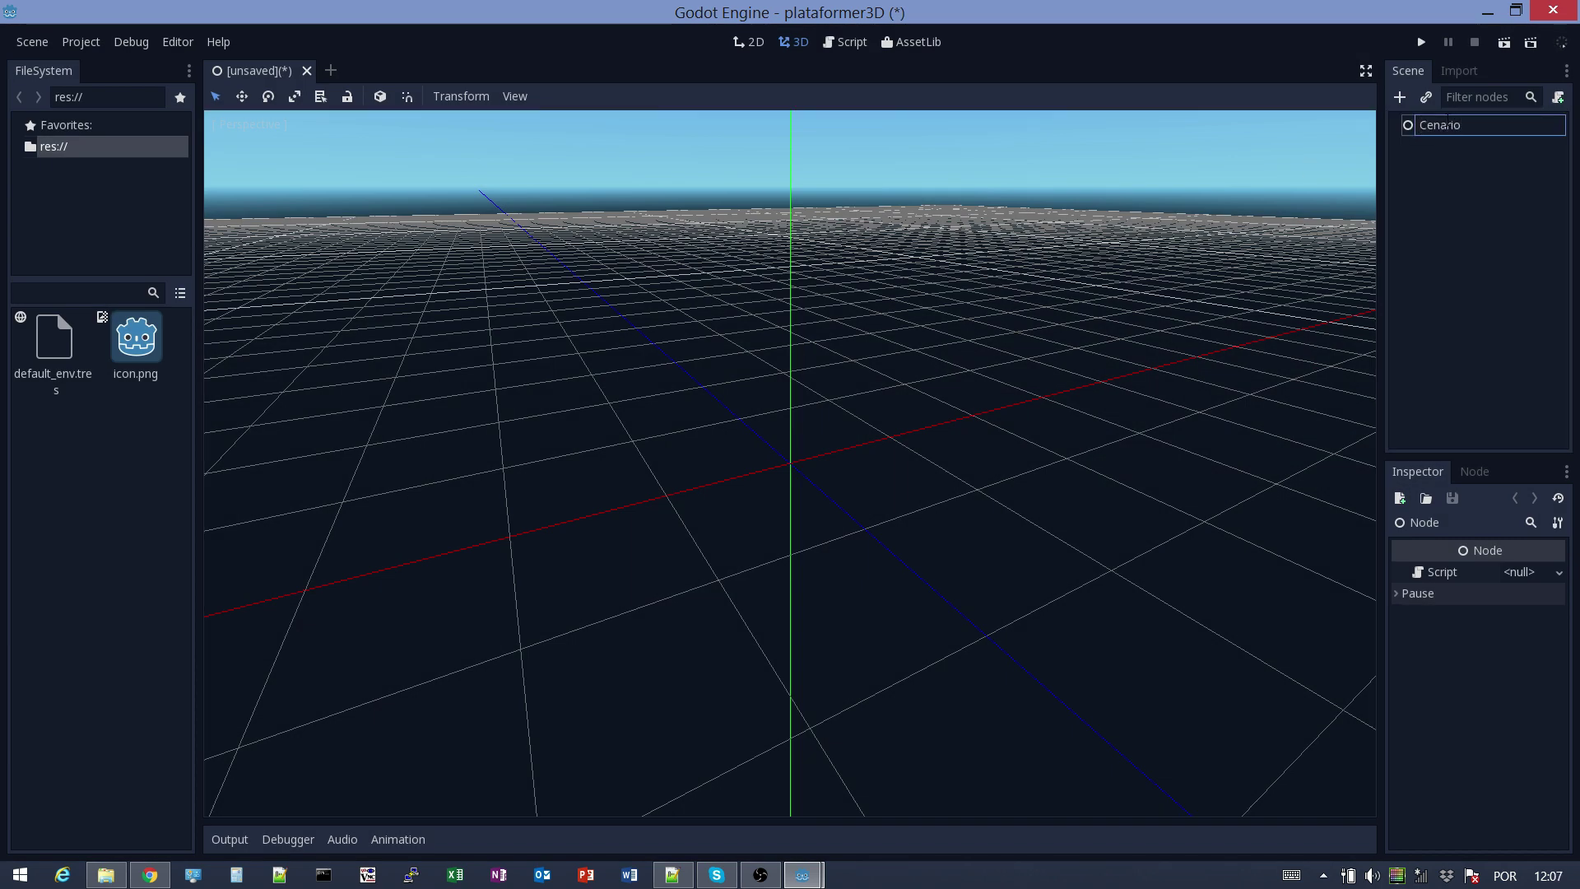
pyautogui.press('Return')
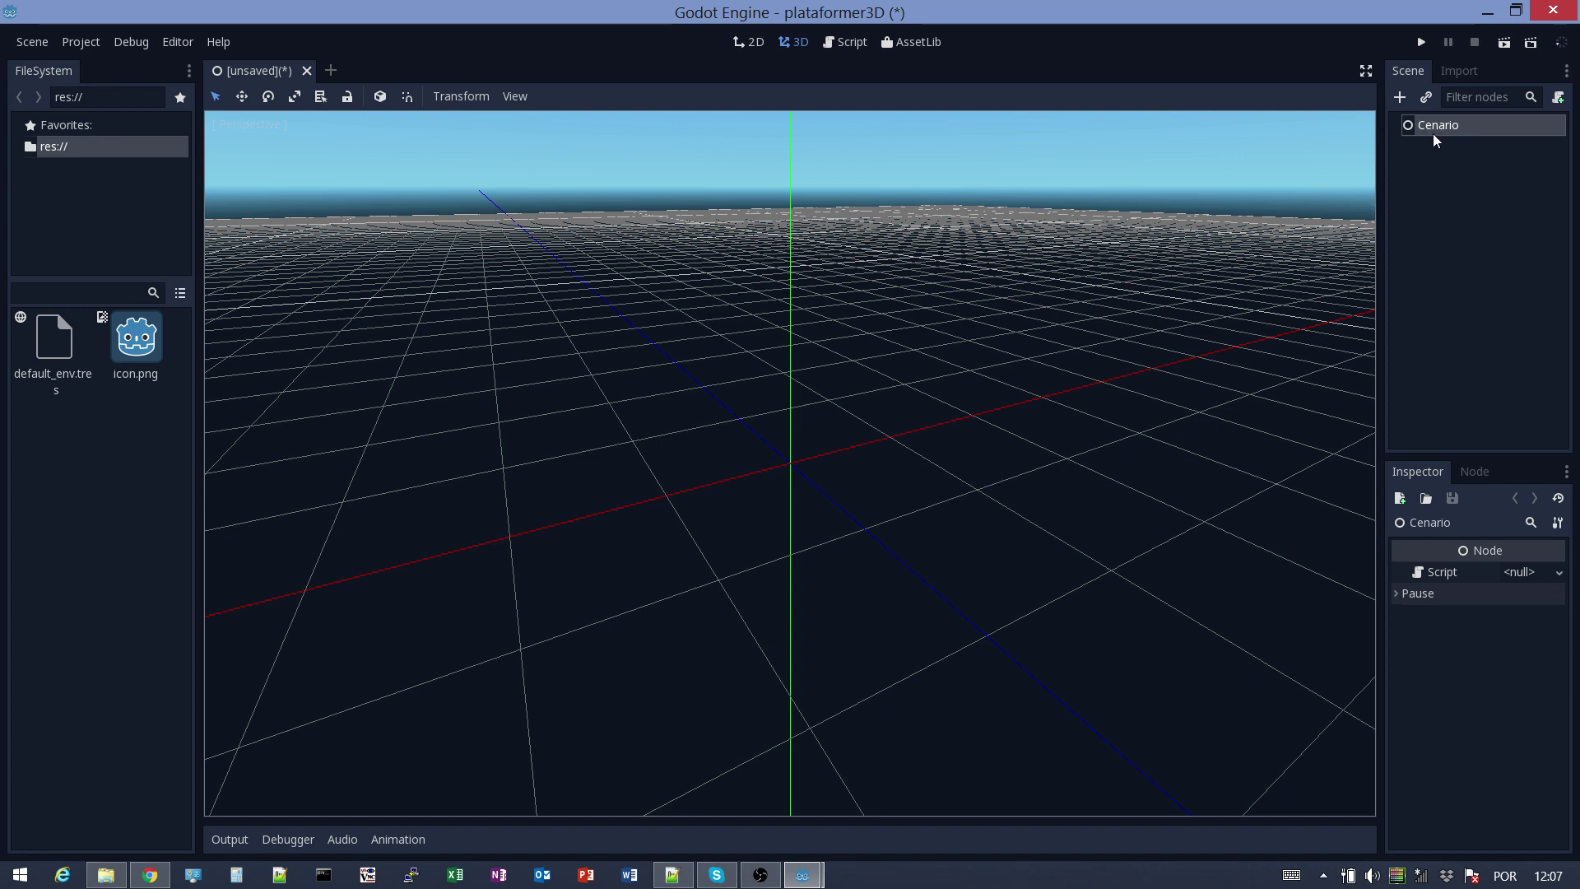
# Add a Spatial node under Cenario and rename it terreno
pyautogui.click(1399, 97)
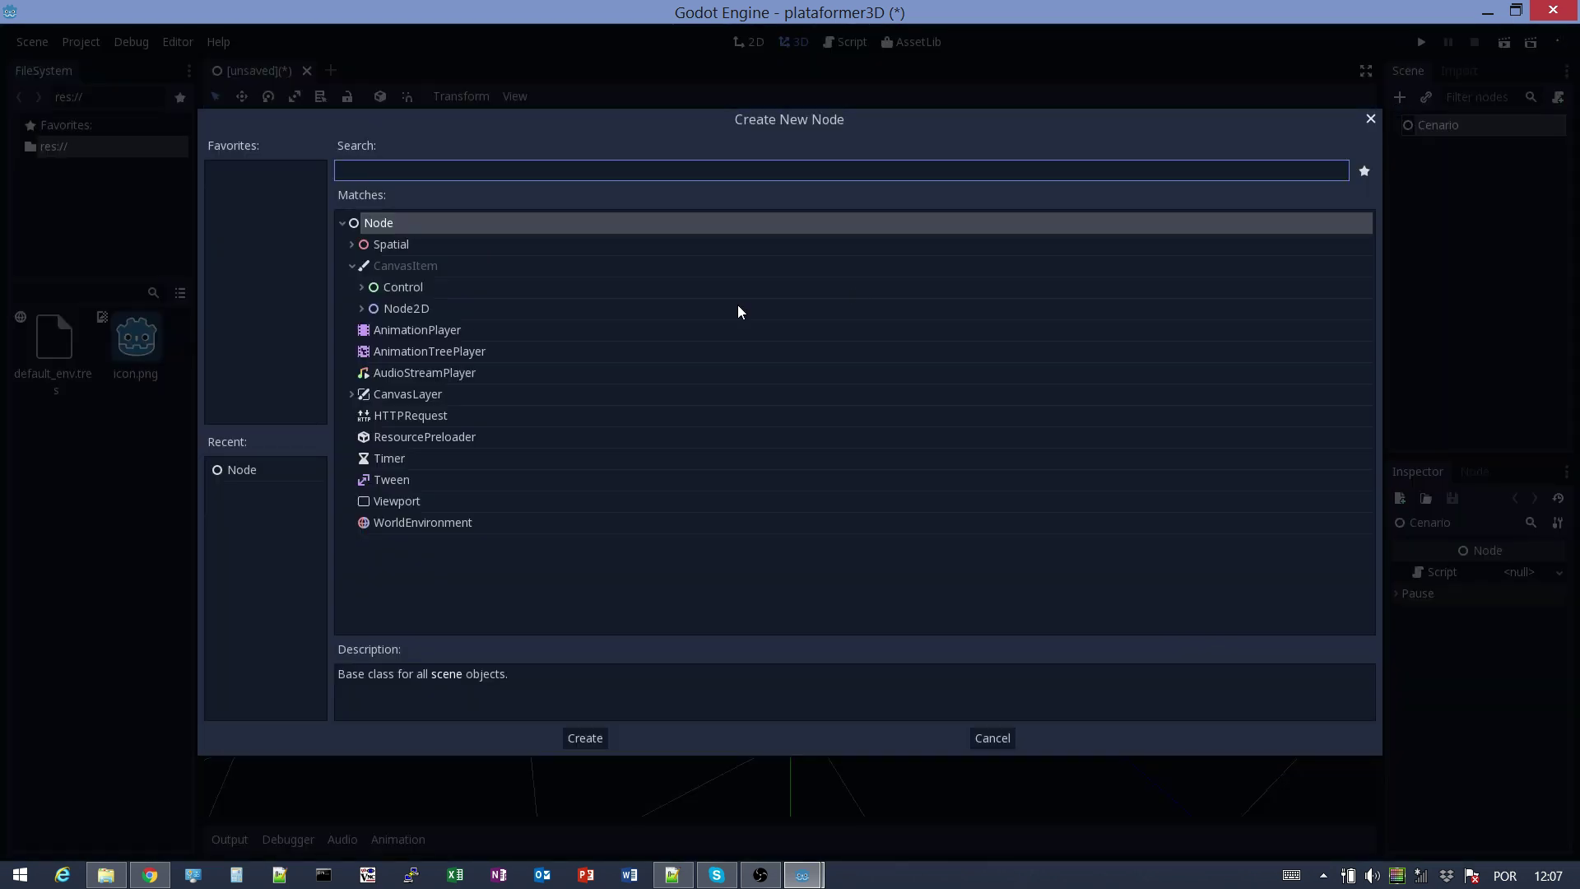
pyautogui.click(402, 245)
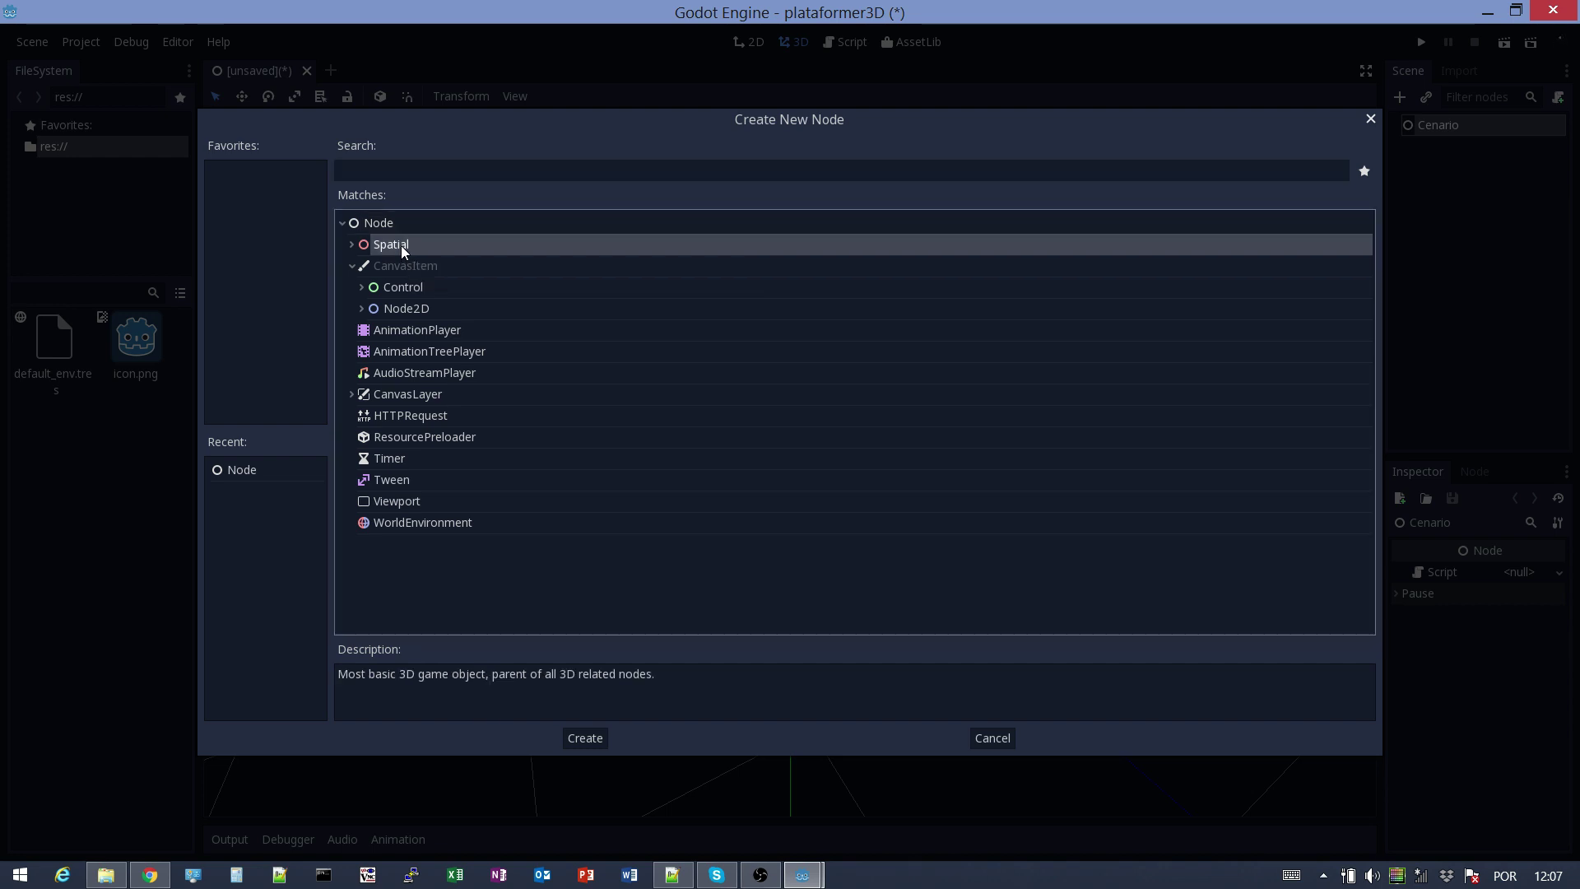
pyautogui.doubleClick(383, 245)
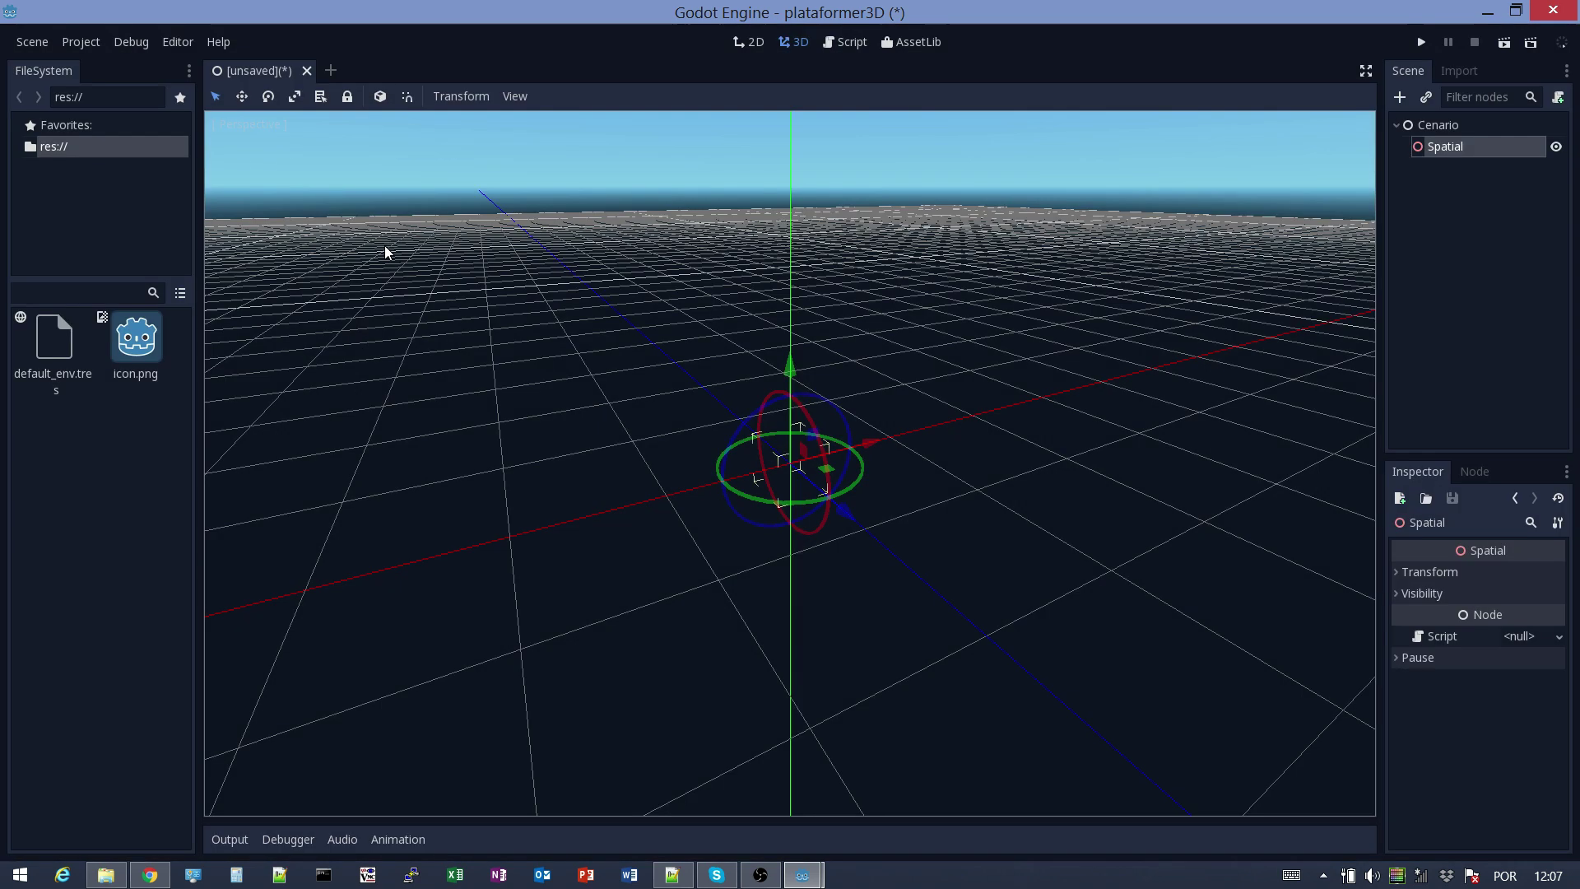
pyautogui.doubleClick(1457, 148)
pyautogui.write('terreno')
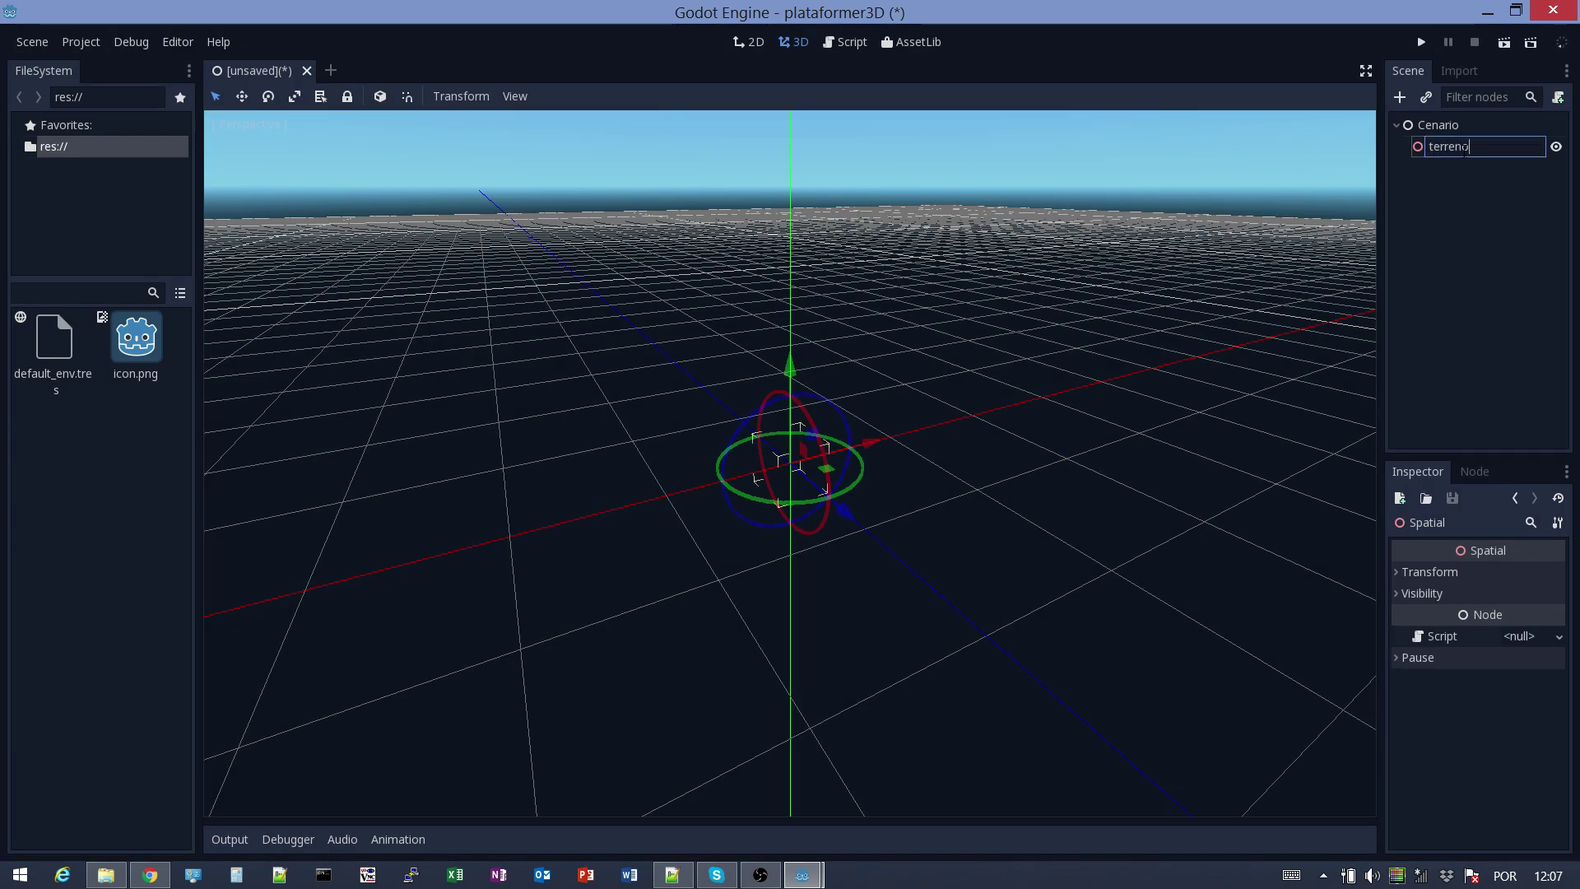
pyautogui.press('Return')
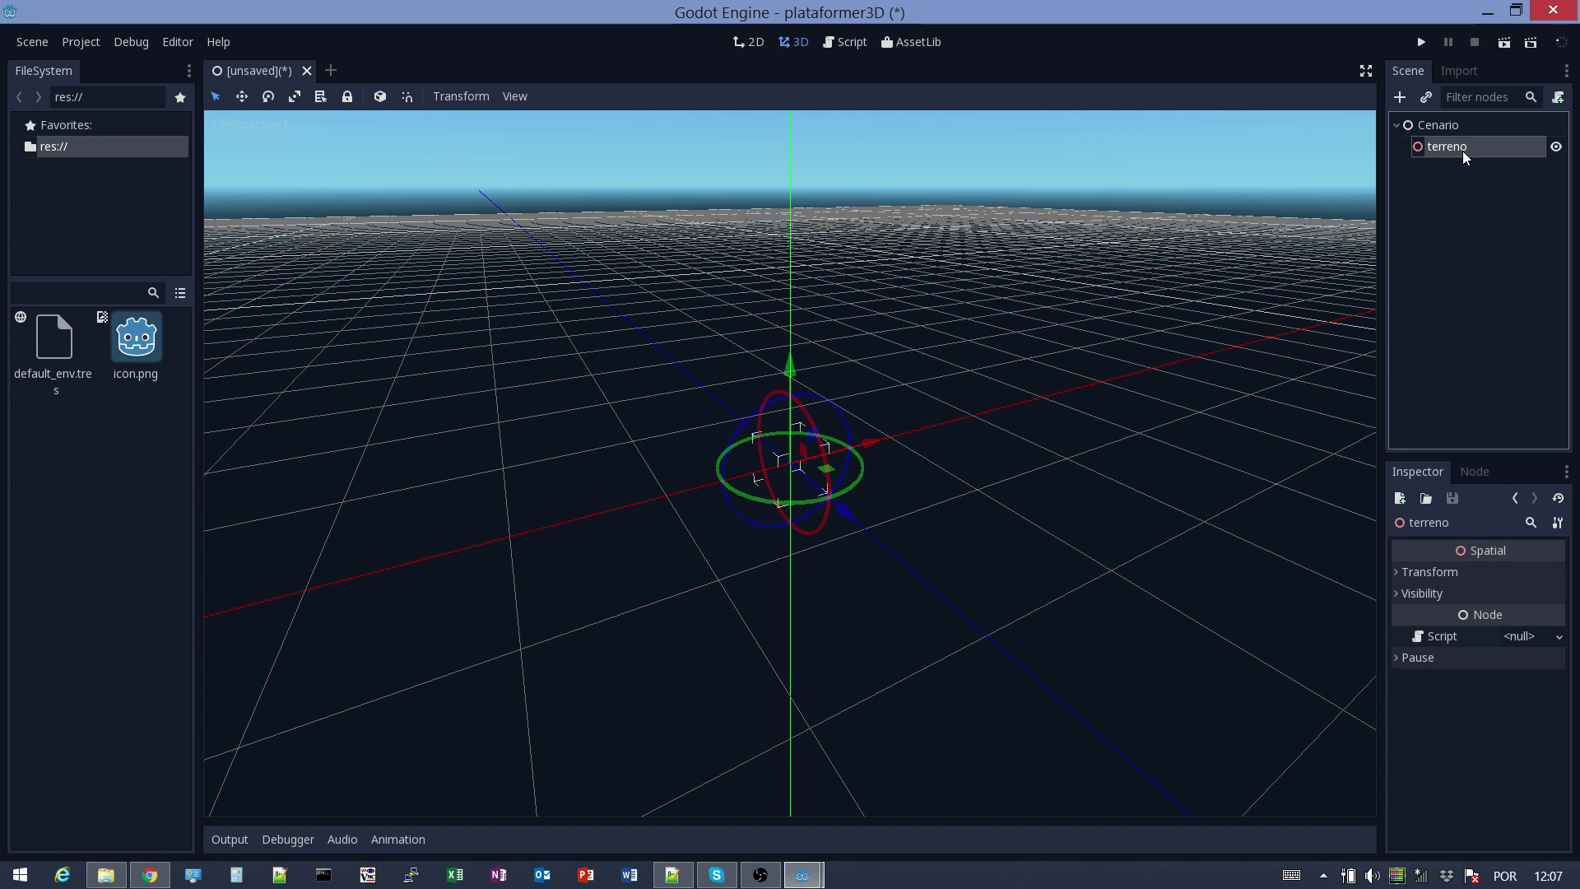
# Add a MeshInstance node under terreno and rename it chao
pyautogui.click(1400, 97)
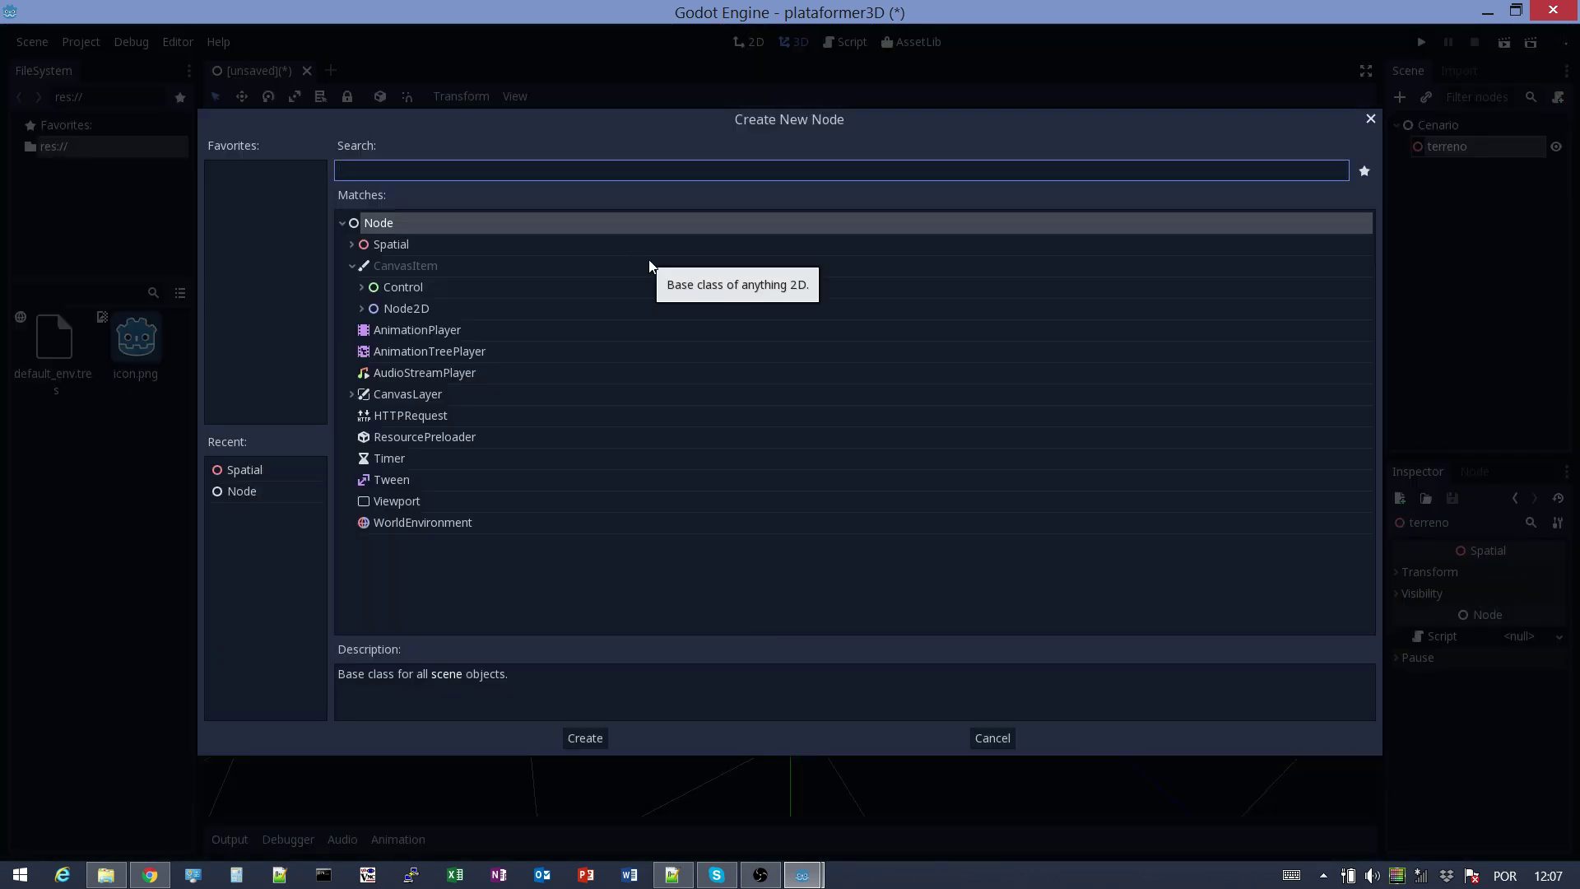
pyautogui.write('mesh')
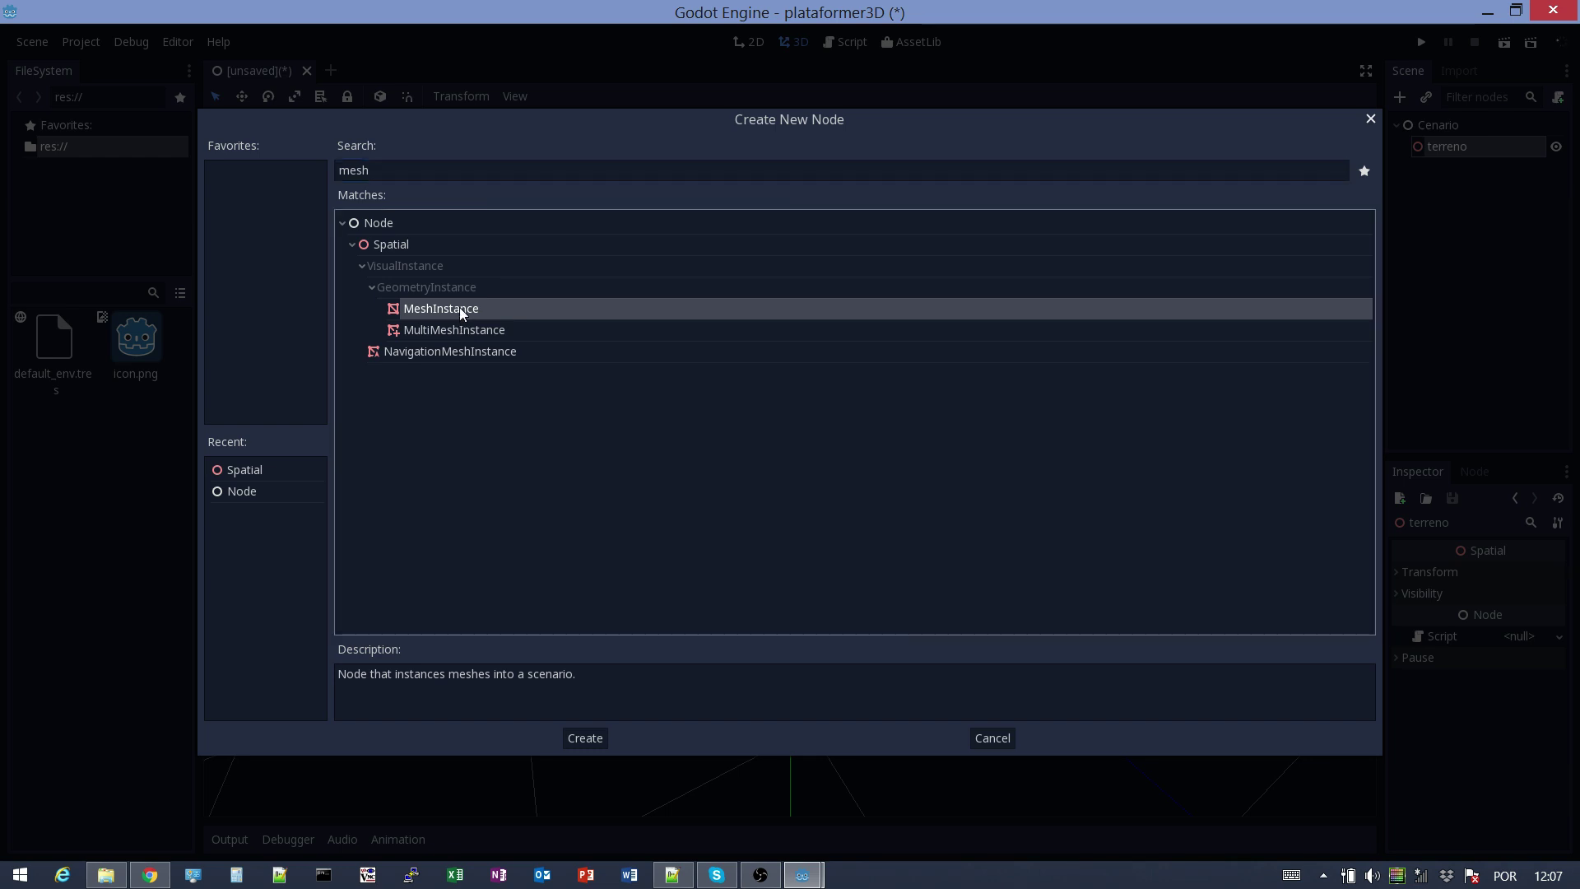
pyautogui.doubleClick(459, 307)
pyautogui.doubleClick(1462, 170)
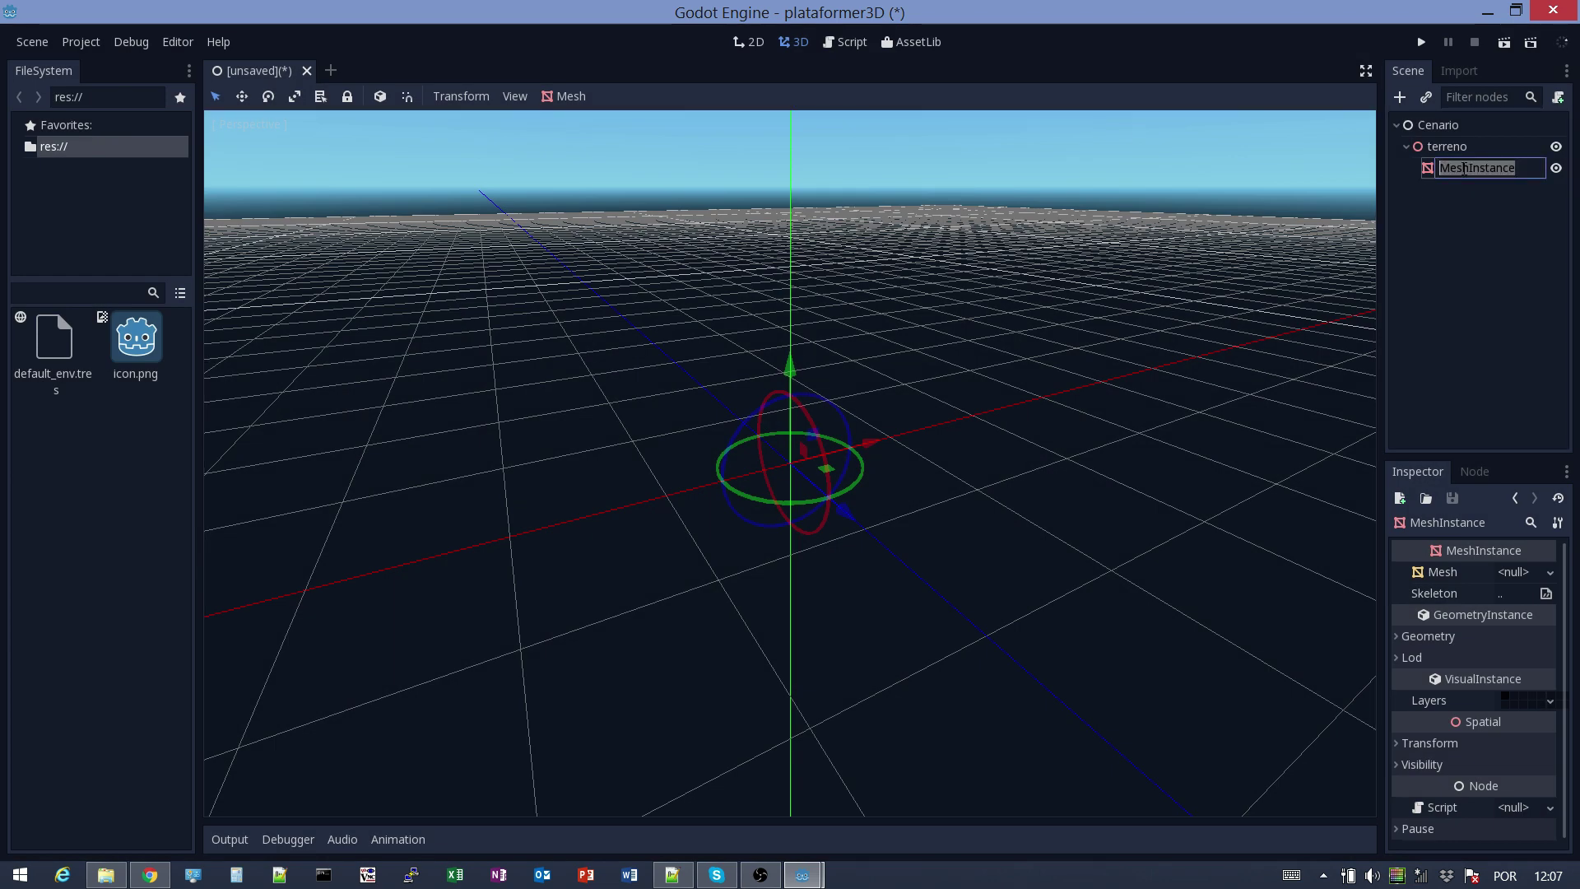
pyautogui.write('chao')
pyautogui.press('Return')
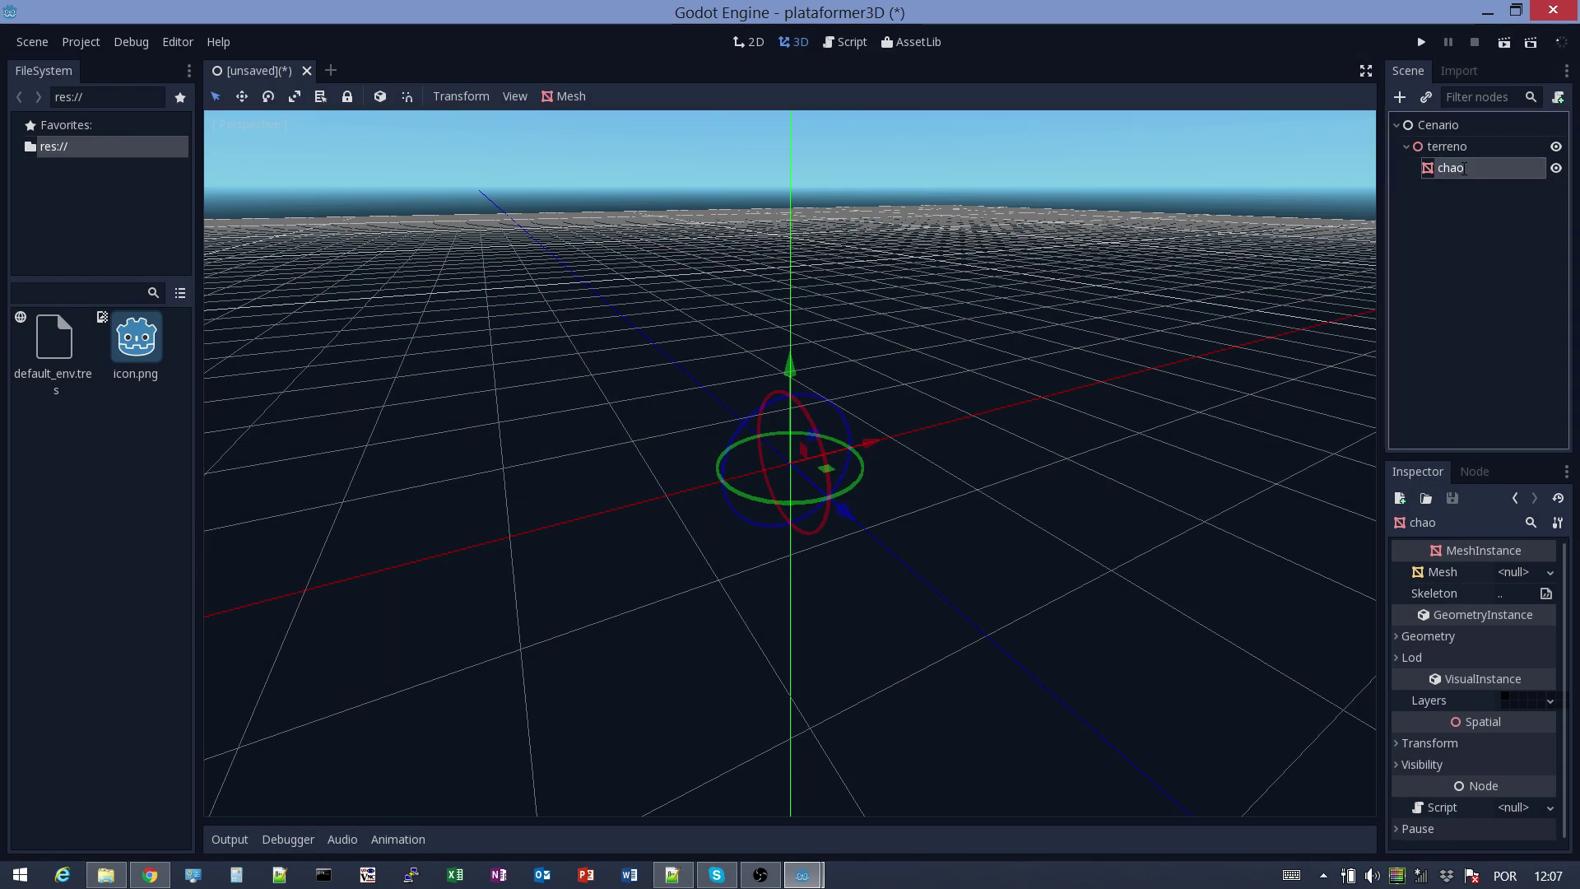
# Assign a new CubeMesh to chao and set its size to x 100, y 1 and z 100
pyautogui.click(1532, 572)
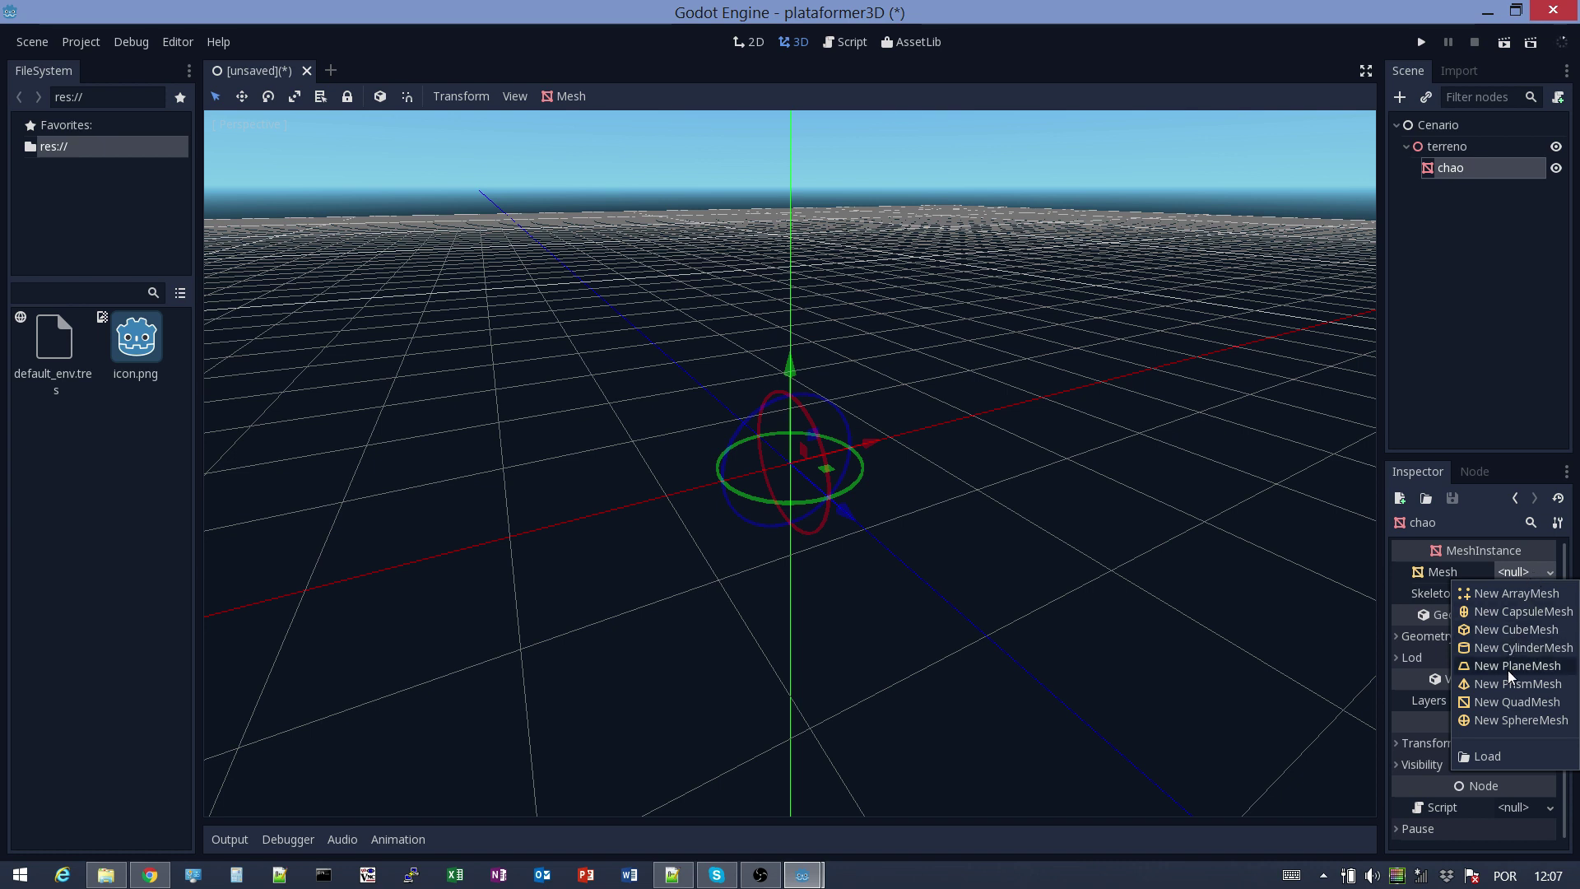
pyautogui.click(1524, 630)
pyautogui.click(1513, 585)
pyautogui.click(1519, 573)
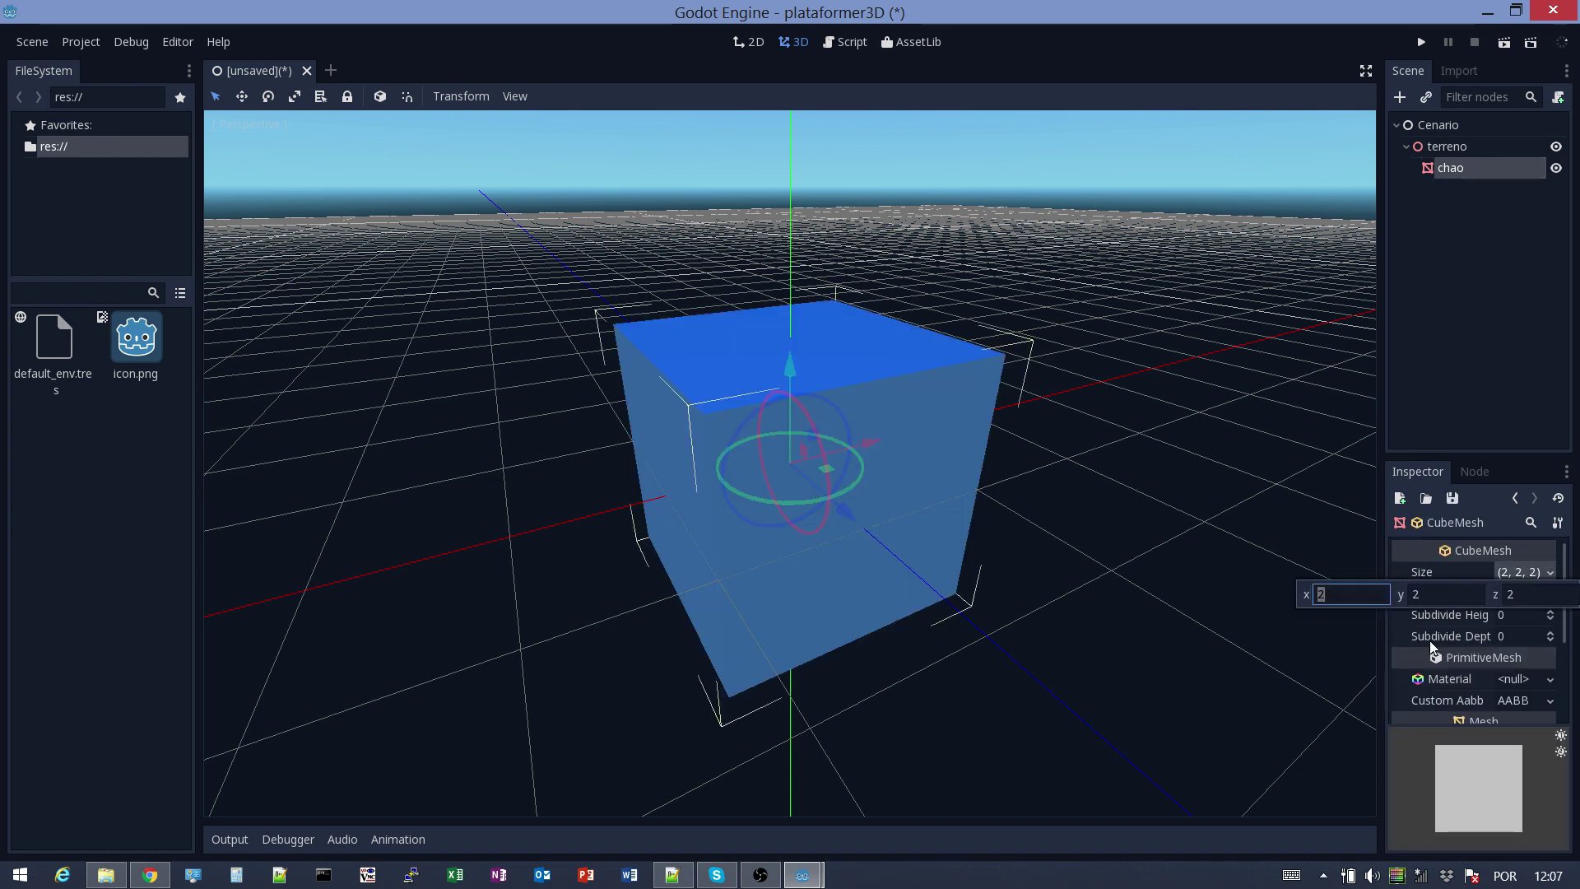
pyautogui.write('100')
pyautogui.press('Return')
pyautogui.click(1528, 592)
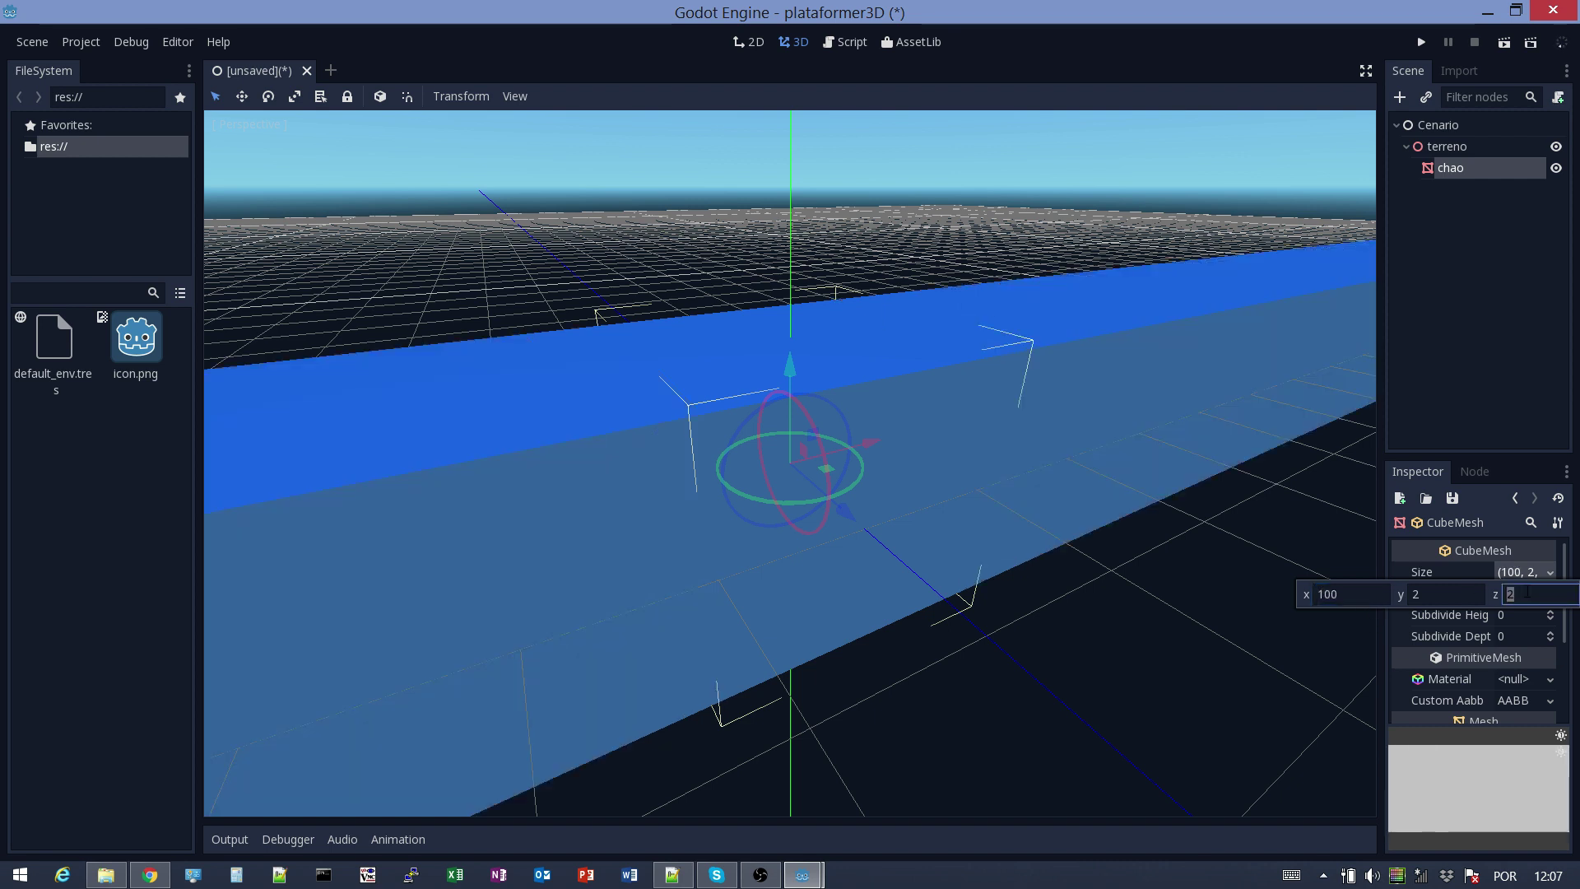
pyautogui.write('100')
pyautogui.press('Return')
pyautogui.click(1436, 593)
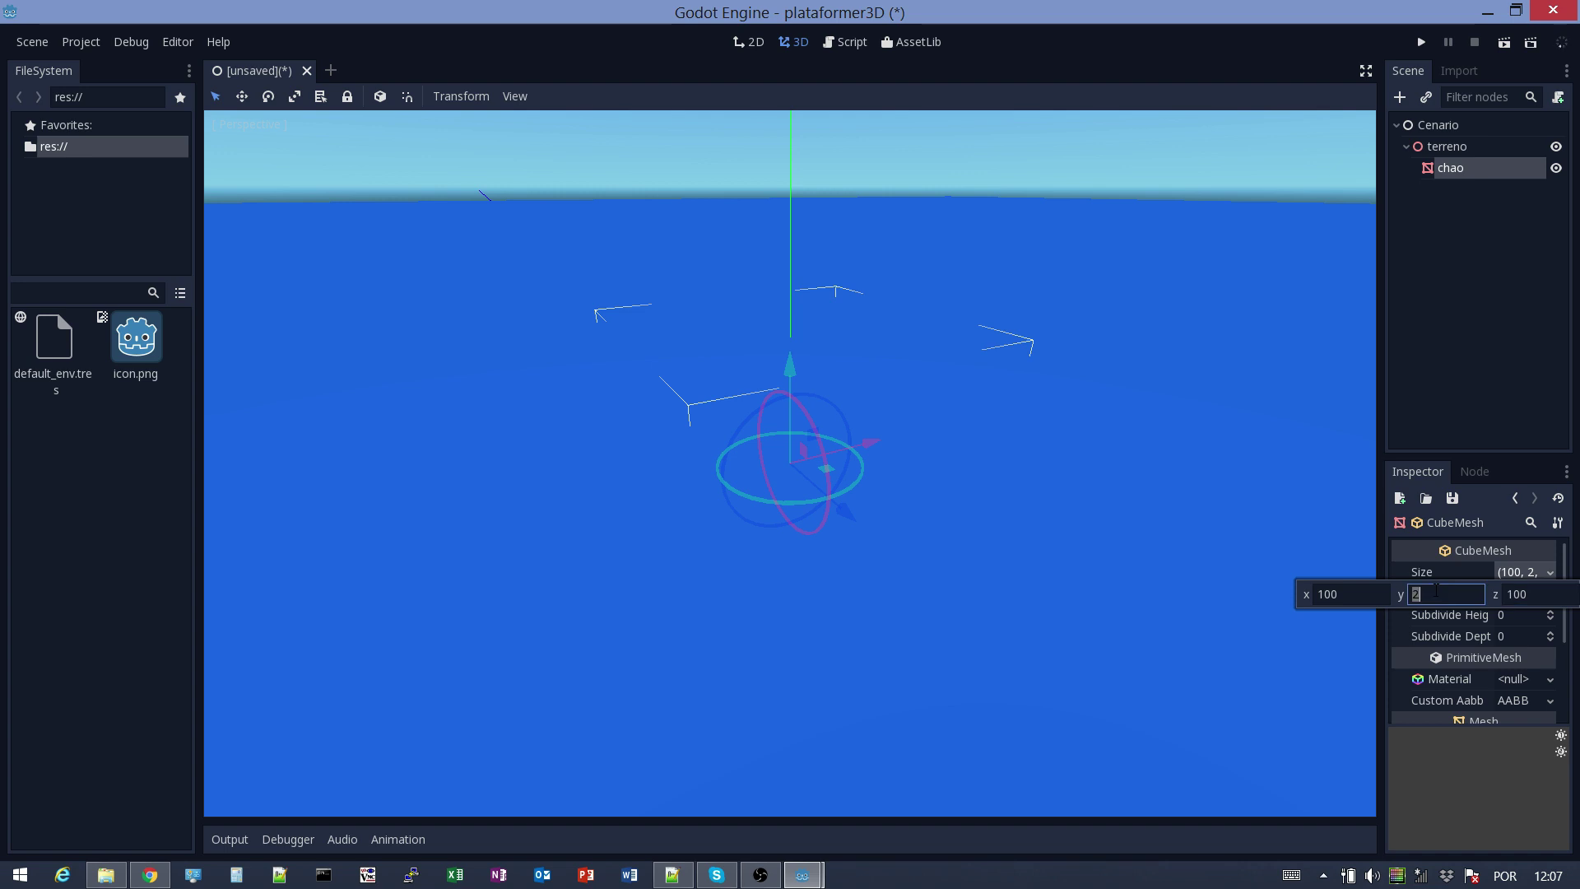
pyautogui.write('1')
pyautogui.press('Return')
# Assign a new SpatialMaterial to material slot 0 of the chao mesh instance
pyautogui.scroll(-5, 871, 546)
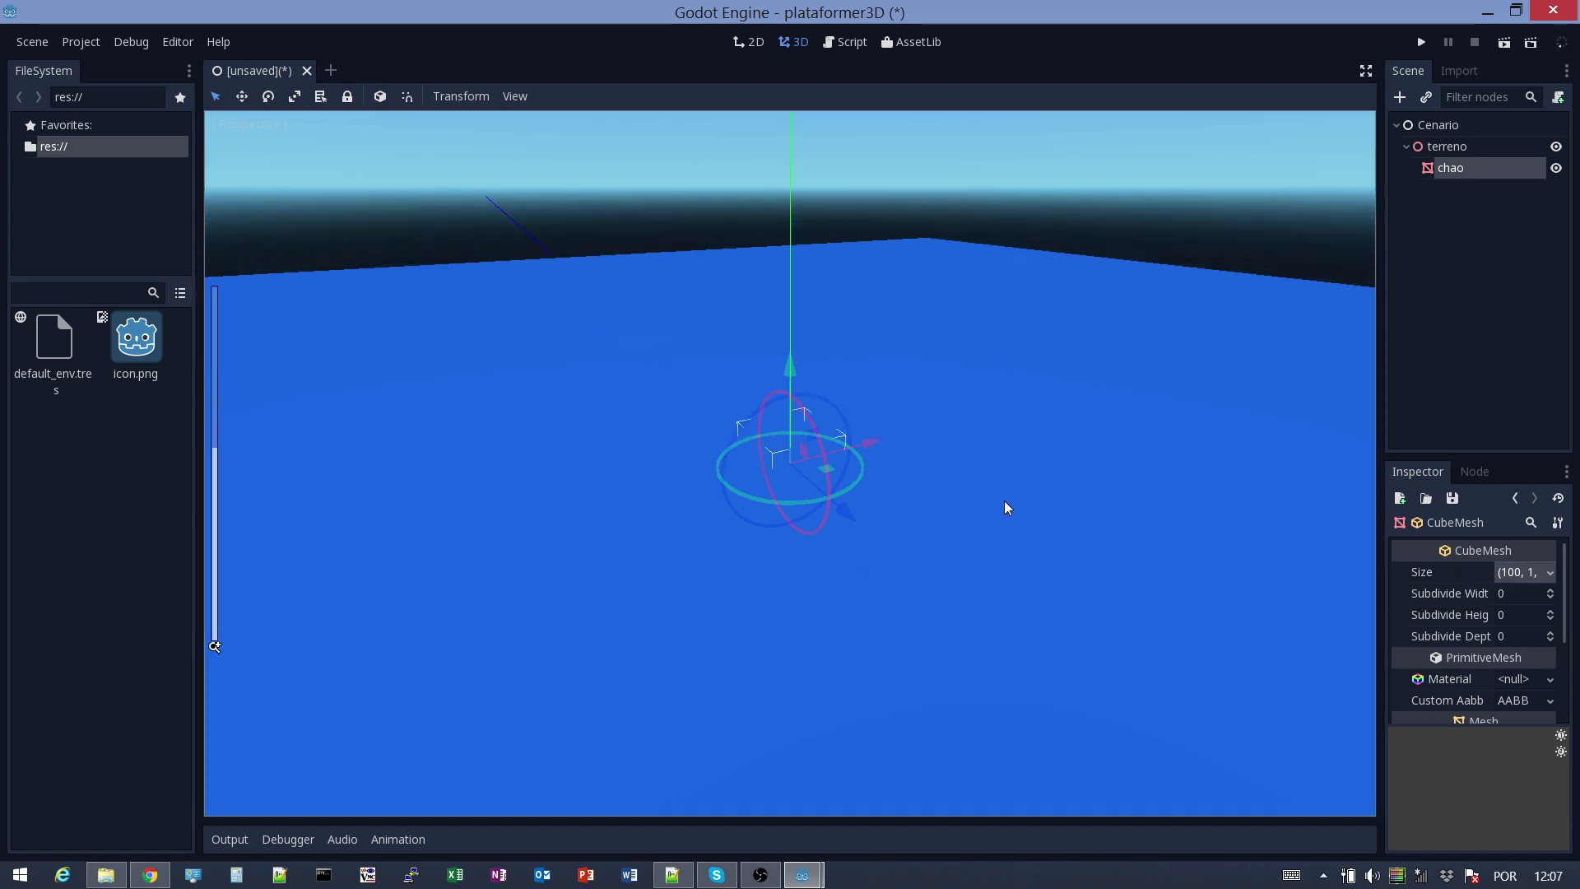
pyautogui.scroll(-4, 1001, 504)
pyautogui.scroll(3, 968, 539)
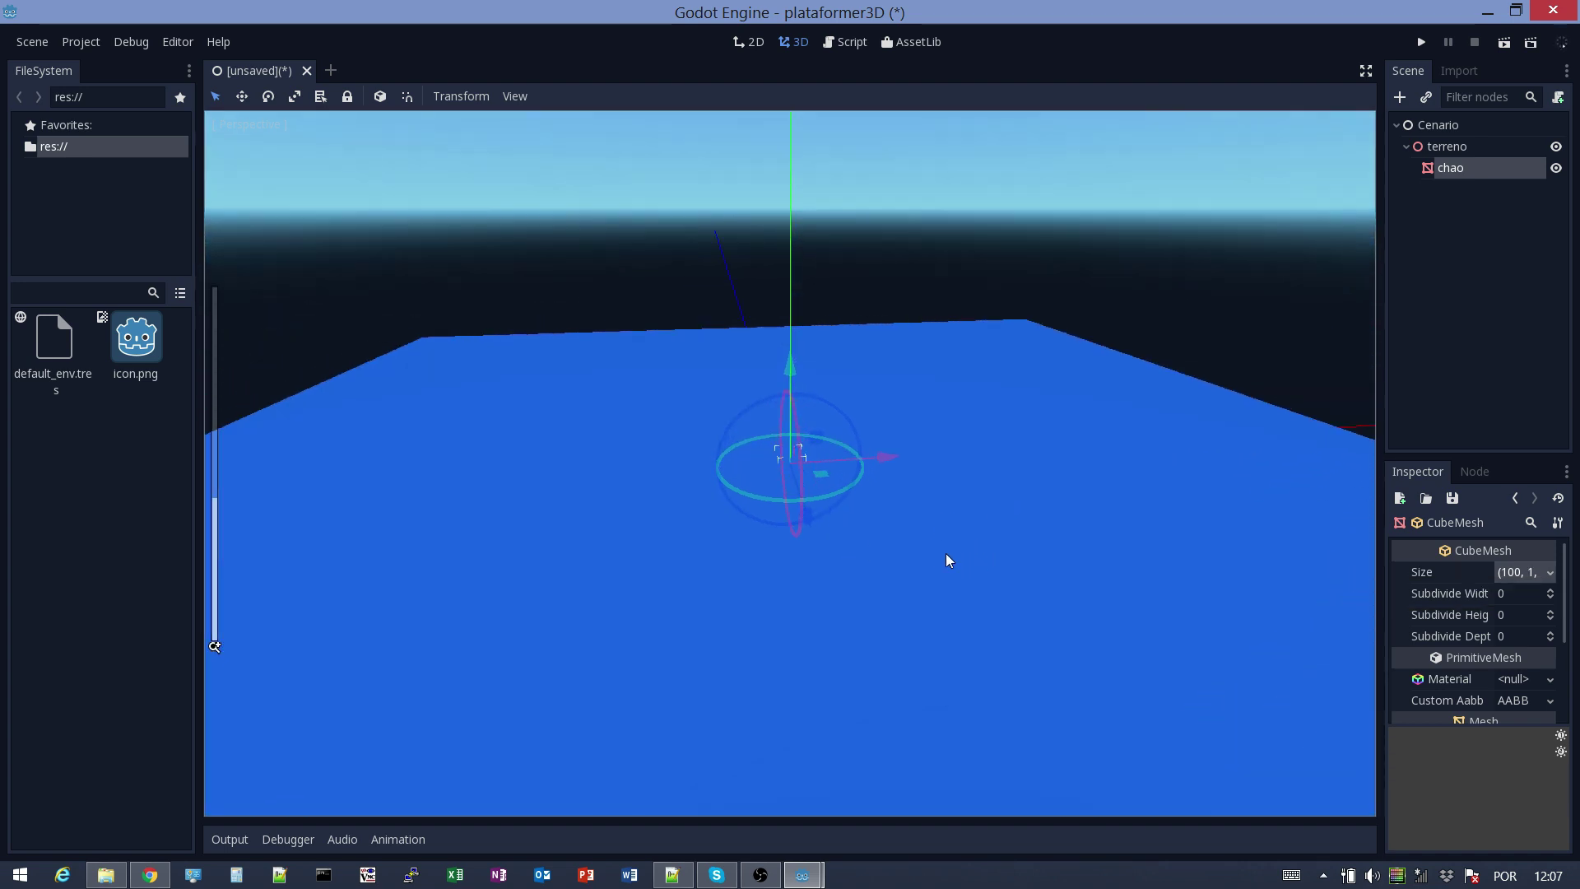
pyautogui.moveTo(946, 553); pyautogui.dragTo(1068, 548, button='middle')
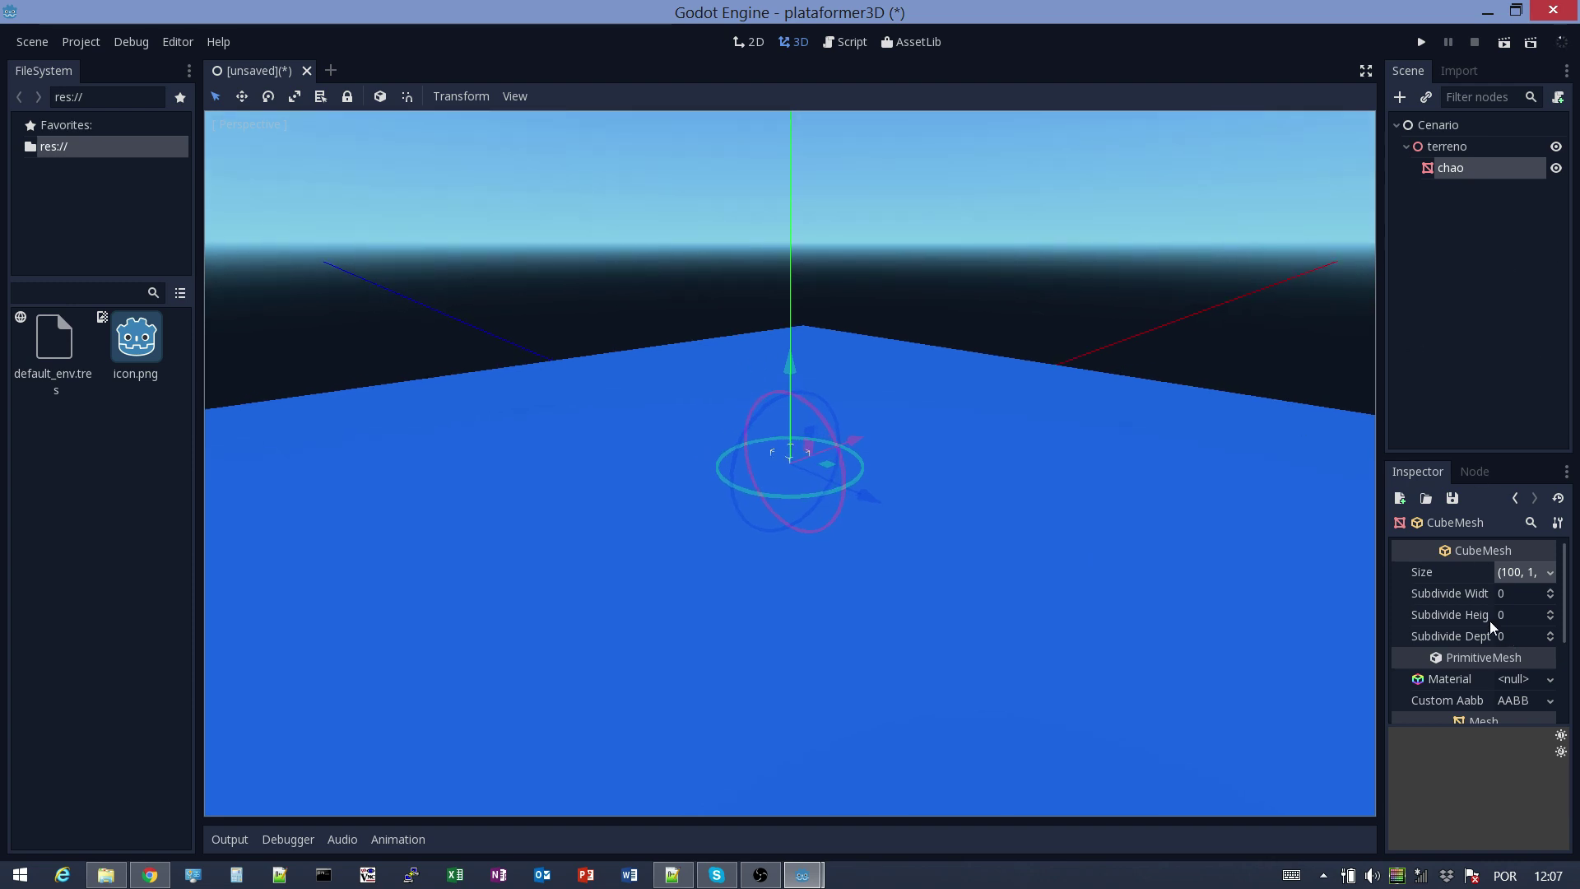
pyautogui.scroll(-3, 1529, 604)
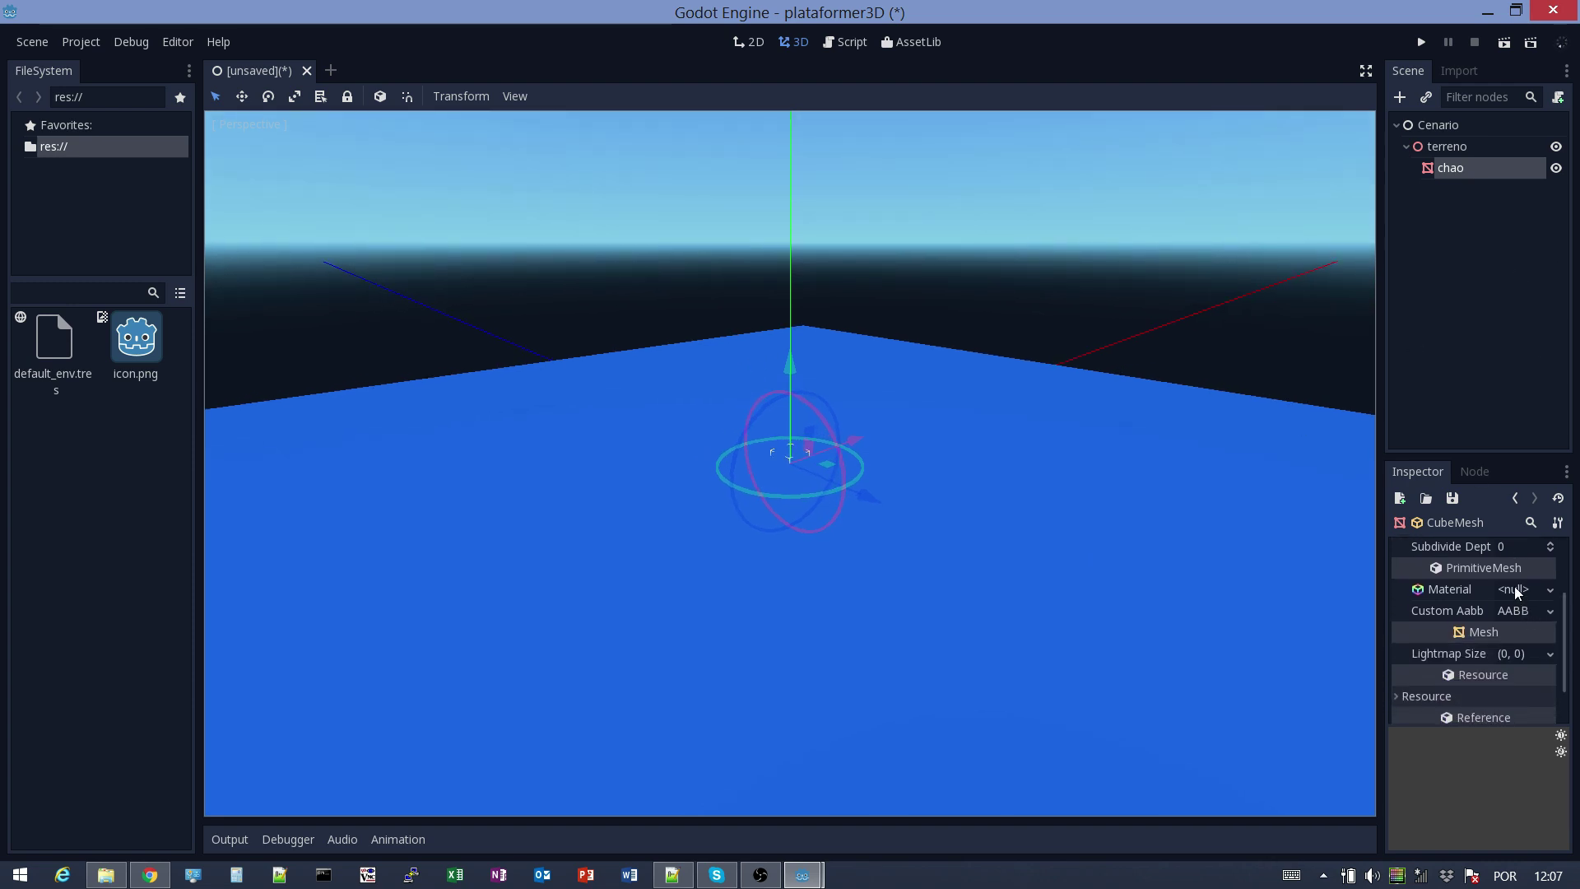
pyautogui.click(1432, 168)
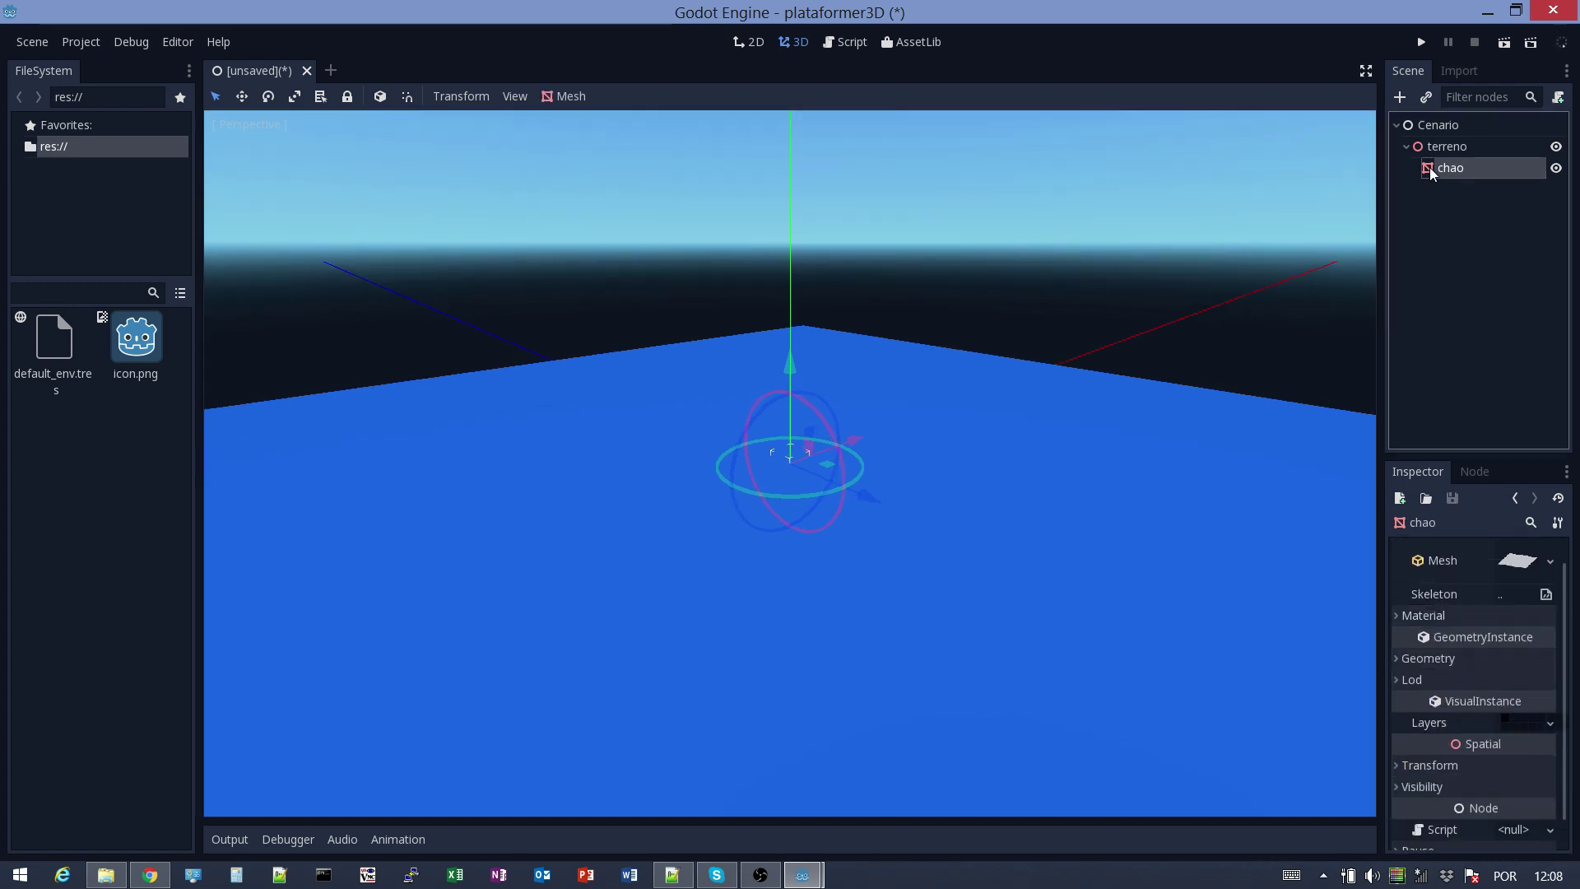
pyautogui.click(1403, 615)
pyautogui.click(1533, 636)
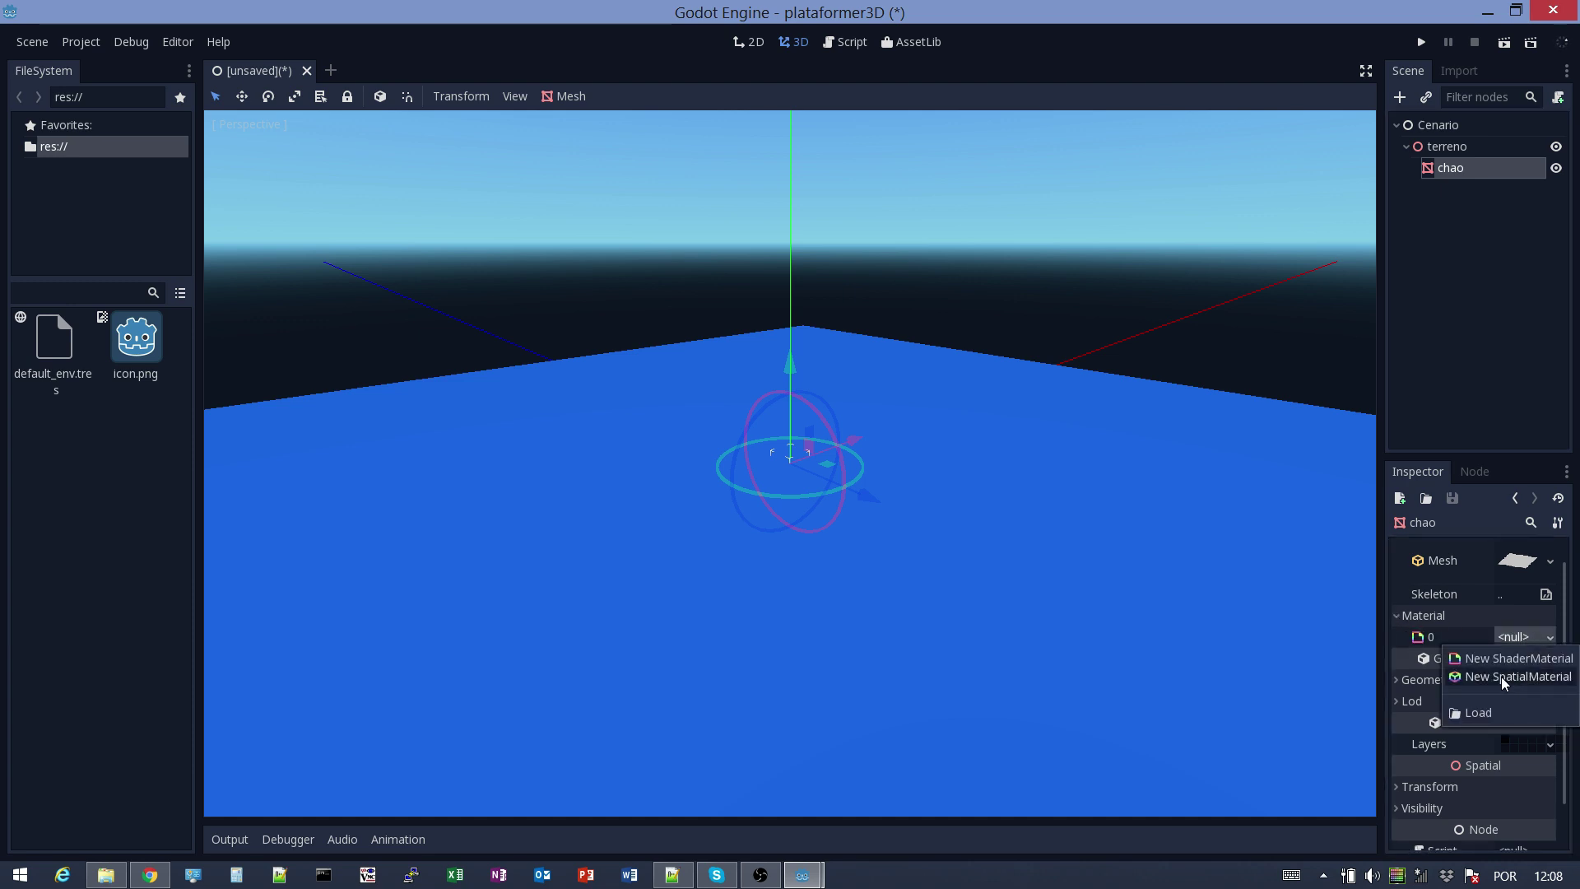
pyautogui.click(1502, 676)
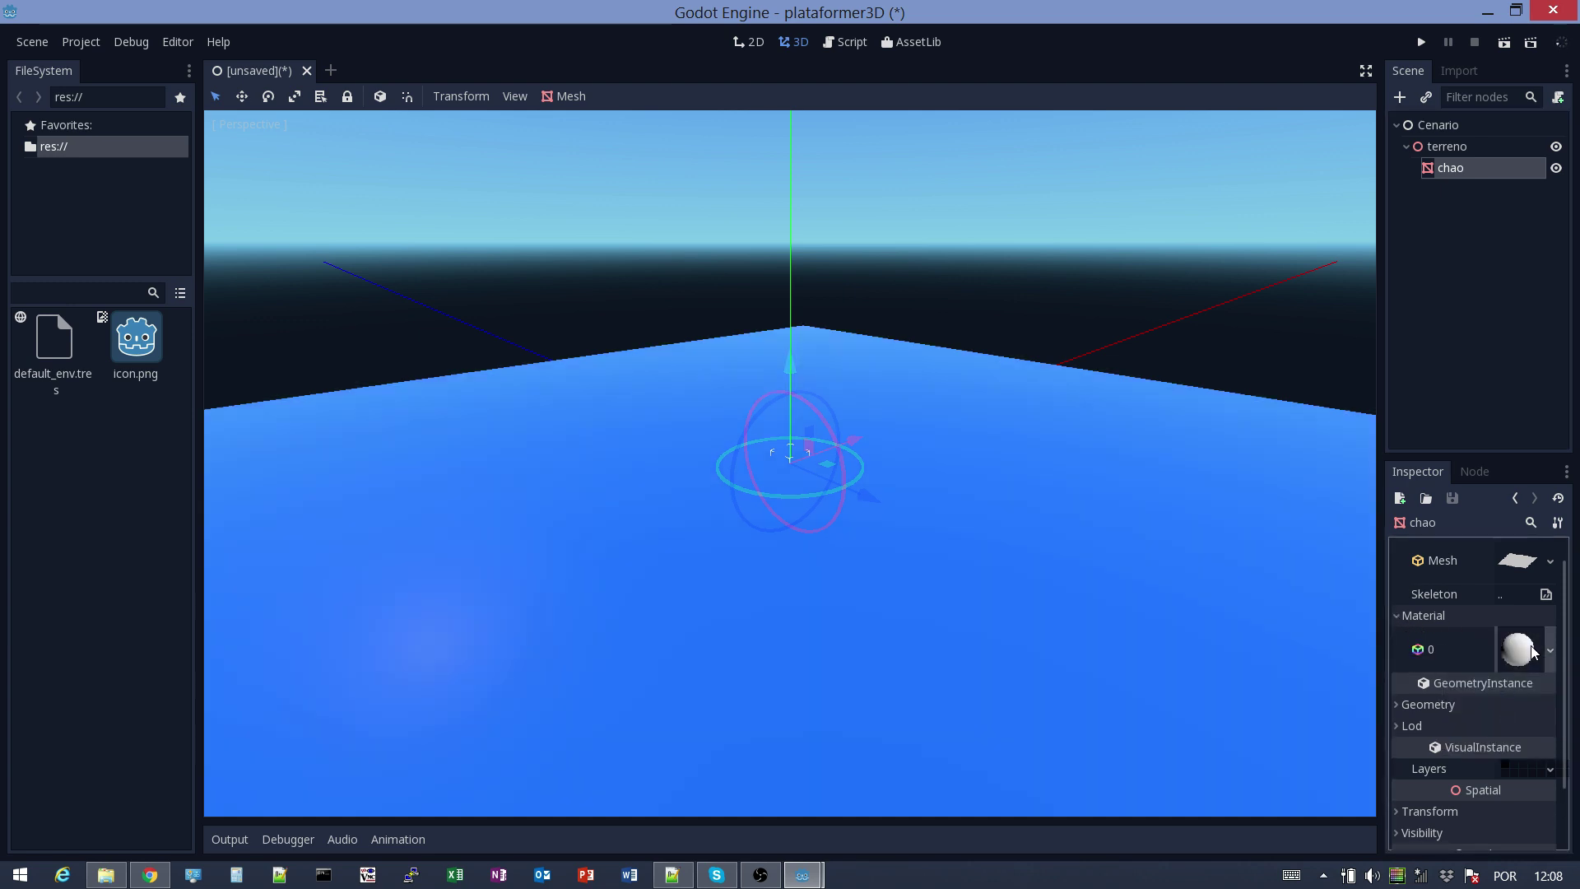
# Set the albedo color of chao's material to dark green, hex 1e7e00
pyautogui.click(1518, 650)
pyautogui.click(1394, 615)
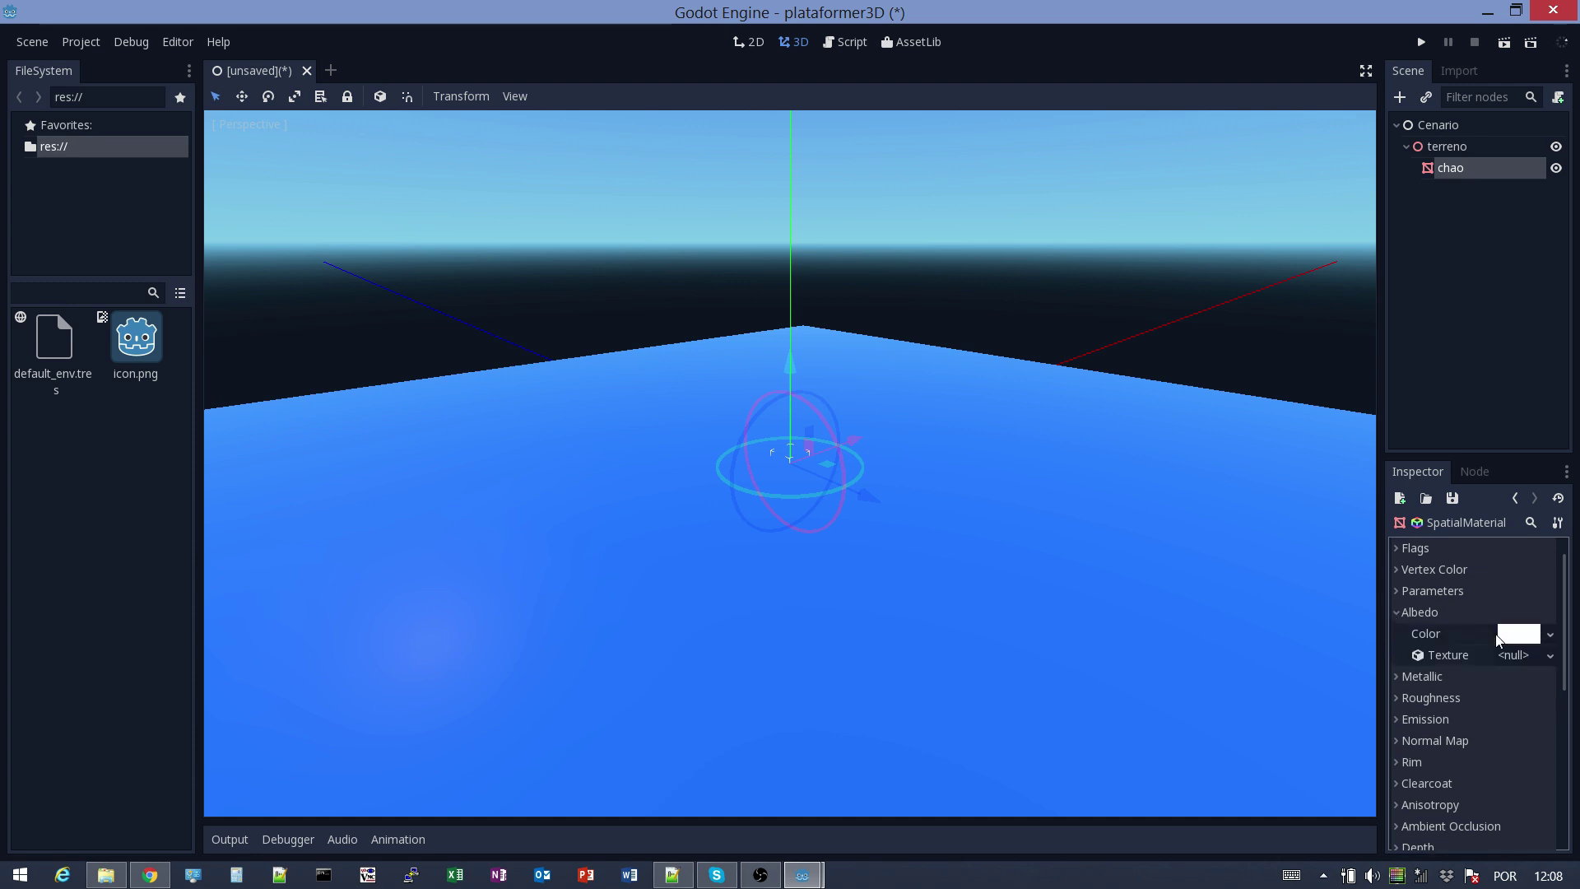
pyautogui.click(1514, 635)
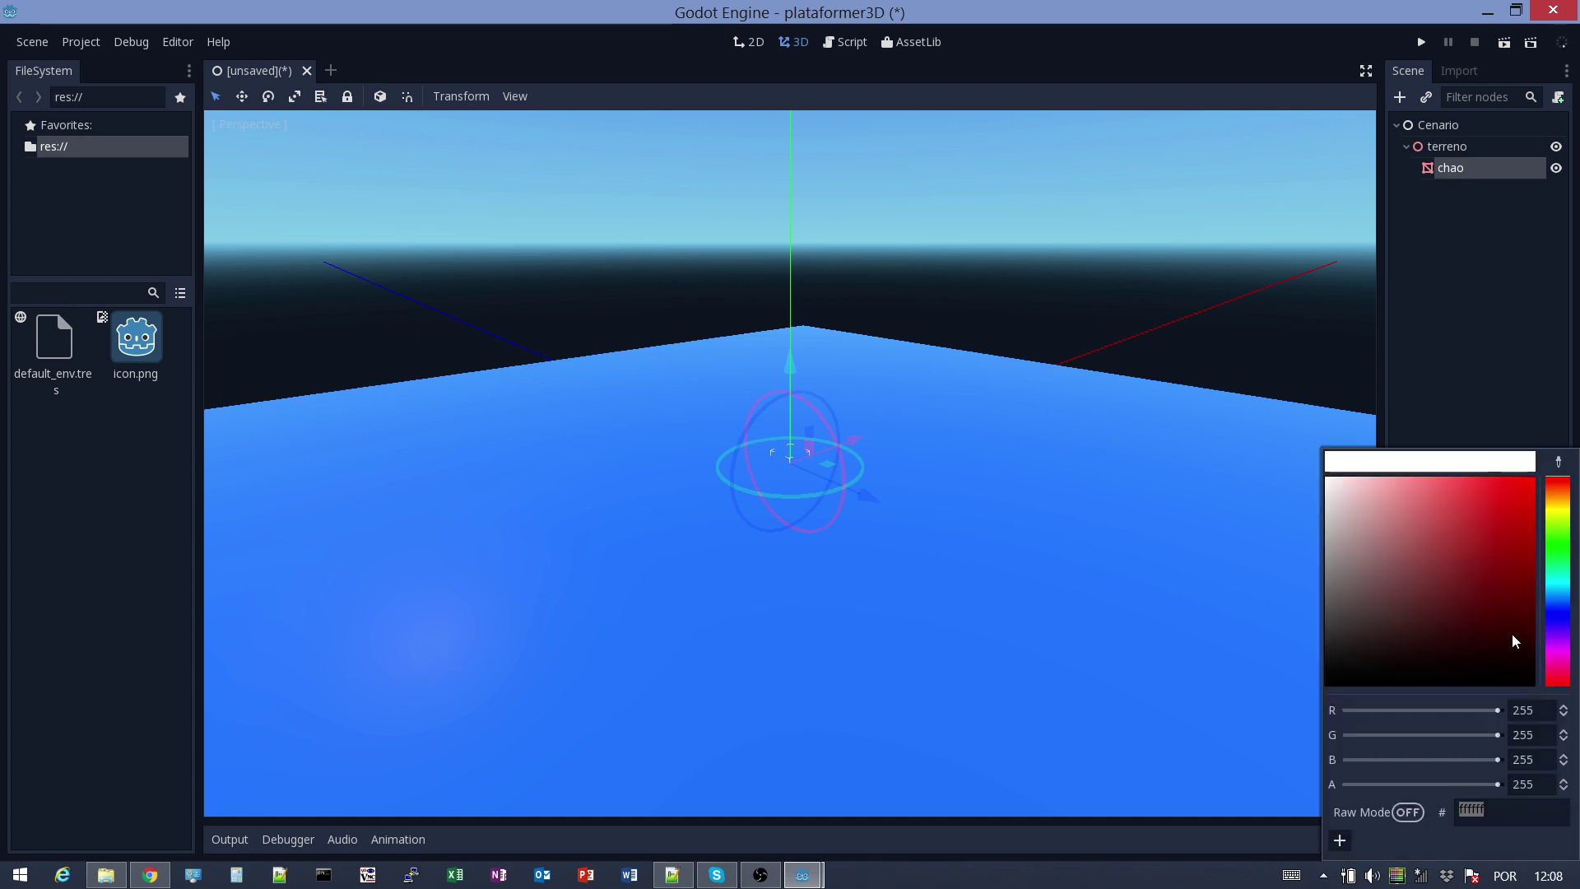
pyautogui.click(1566, 539)
pyautogui.click(1533, 520)
pyautogui.moveTo(1561, 529); pyautogui.dragTo(1578, 587)
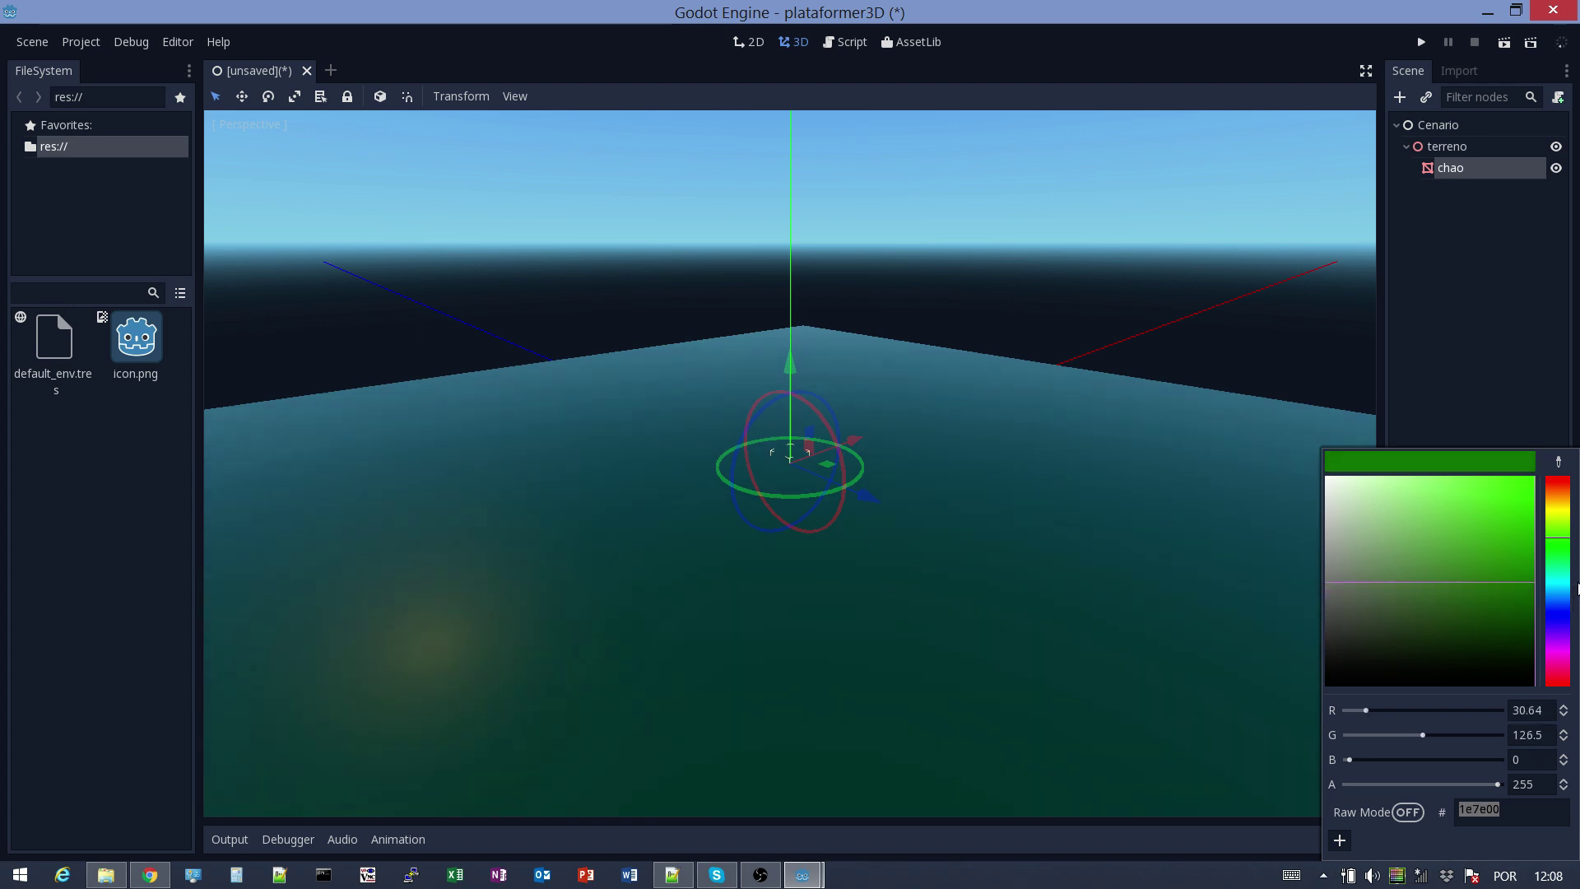
pyautogui.click(1509, 417)
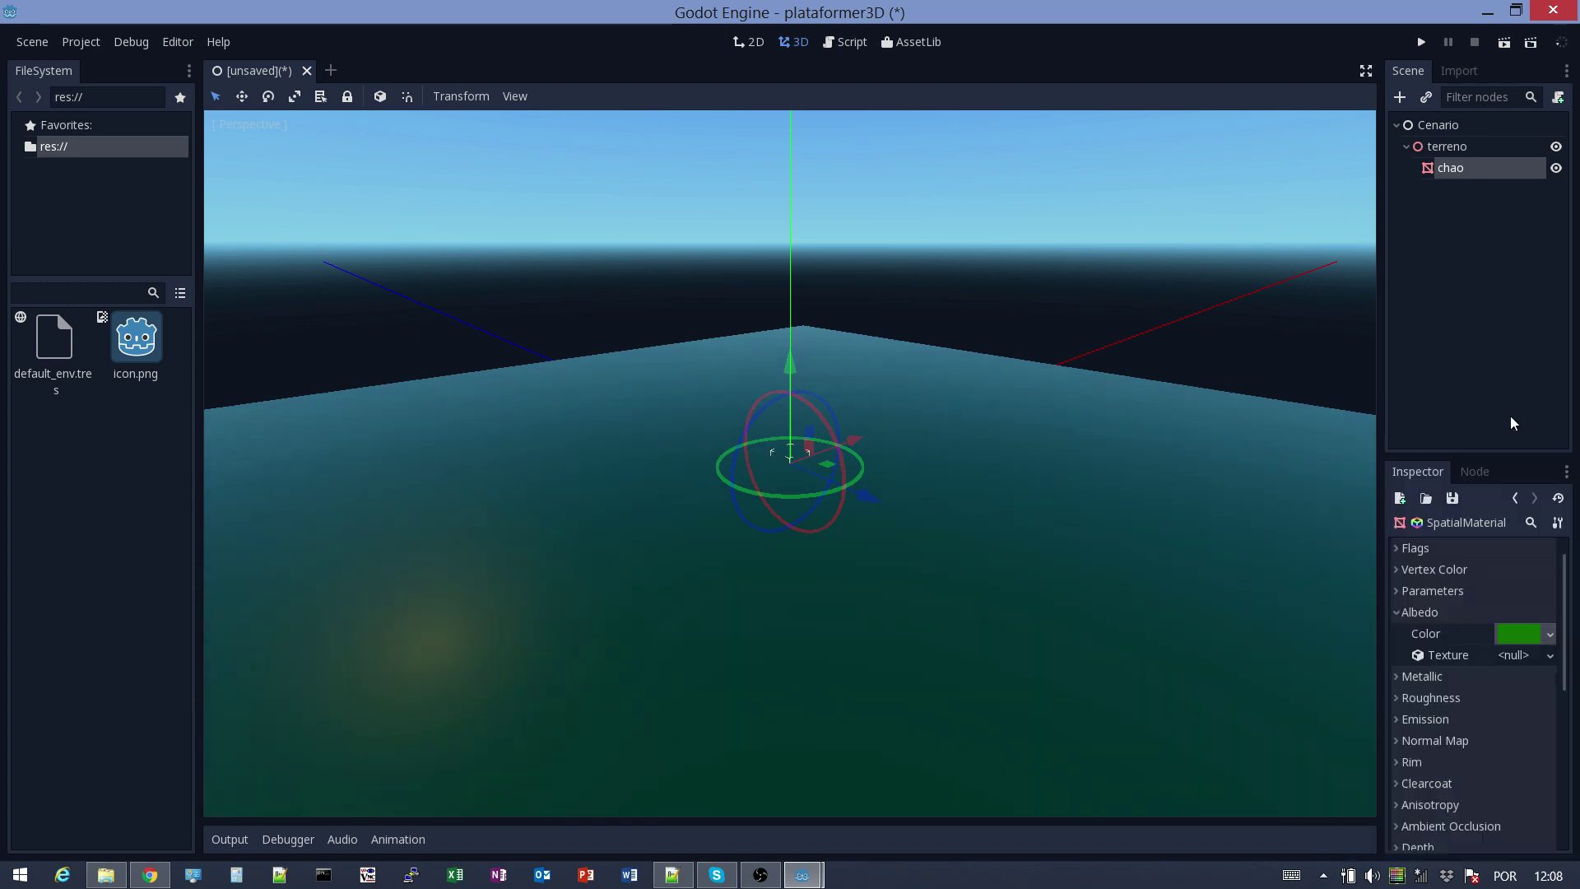
# Set the metallic specular value of chao's material to 0
pyautogui.click(1396, 676)
pyautogui.click(1519, 720)
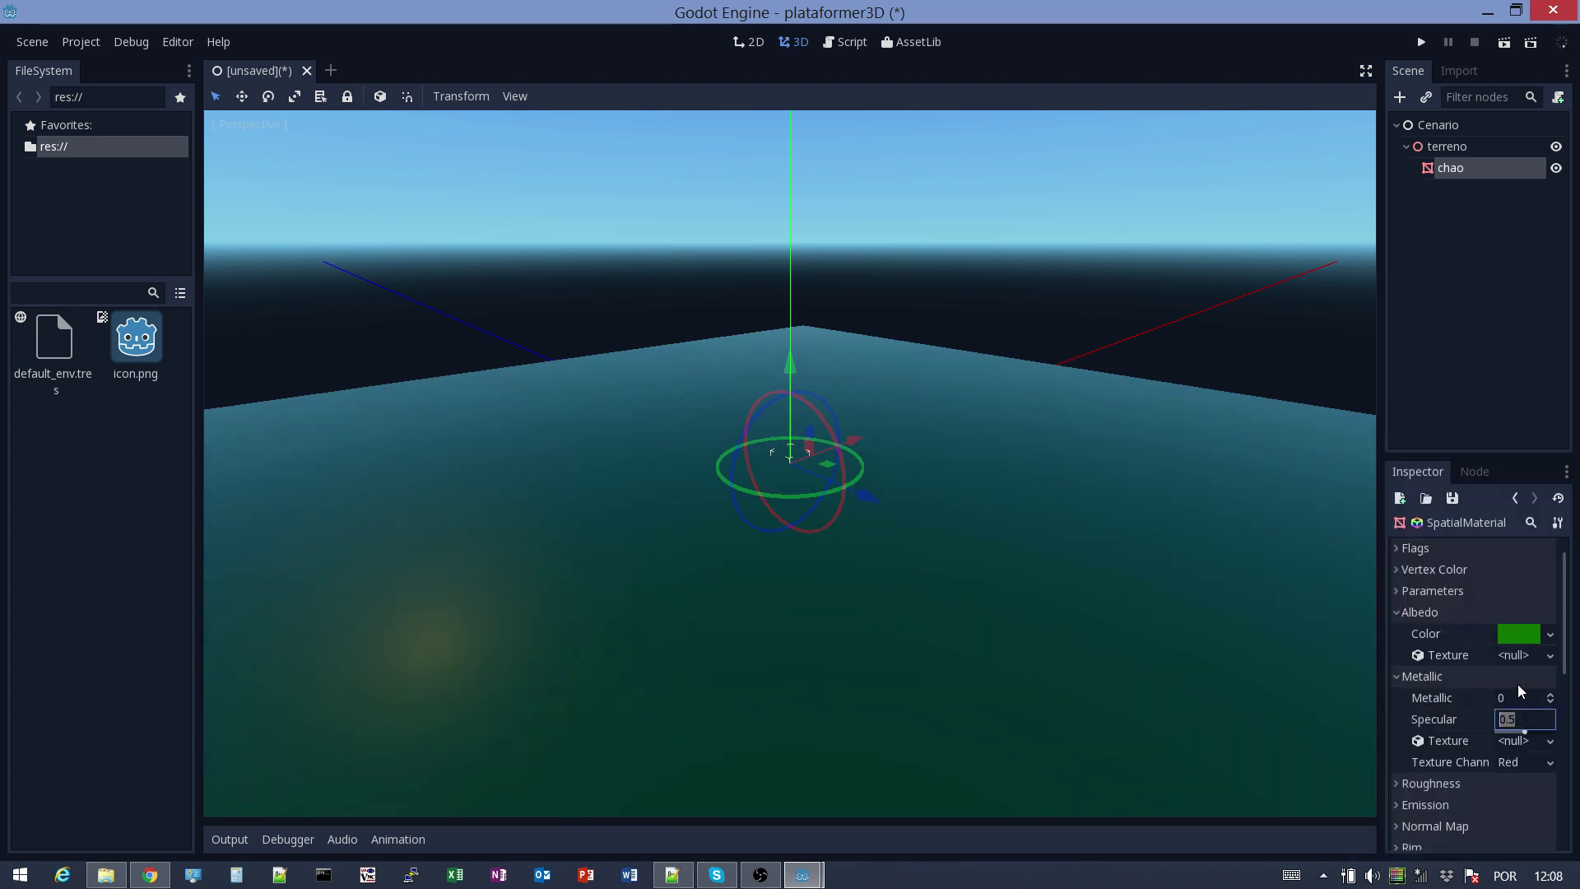
pyautogui.write('0')
pyautogui.press('Return')
pyautogui.click(1397, 677)
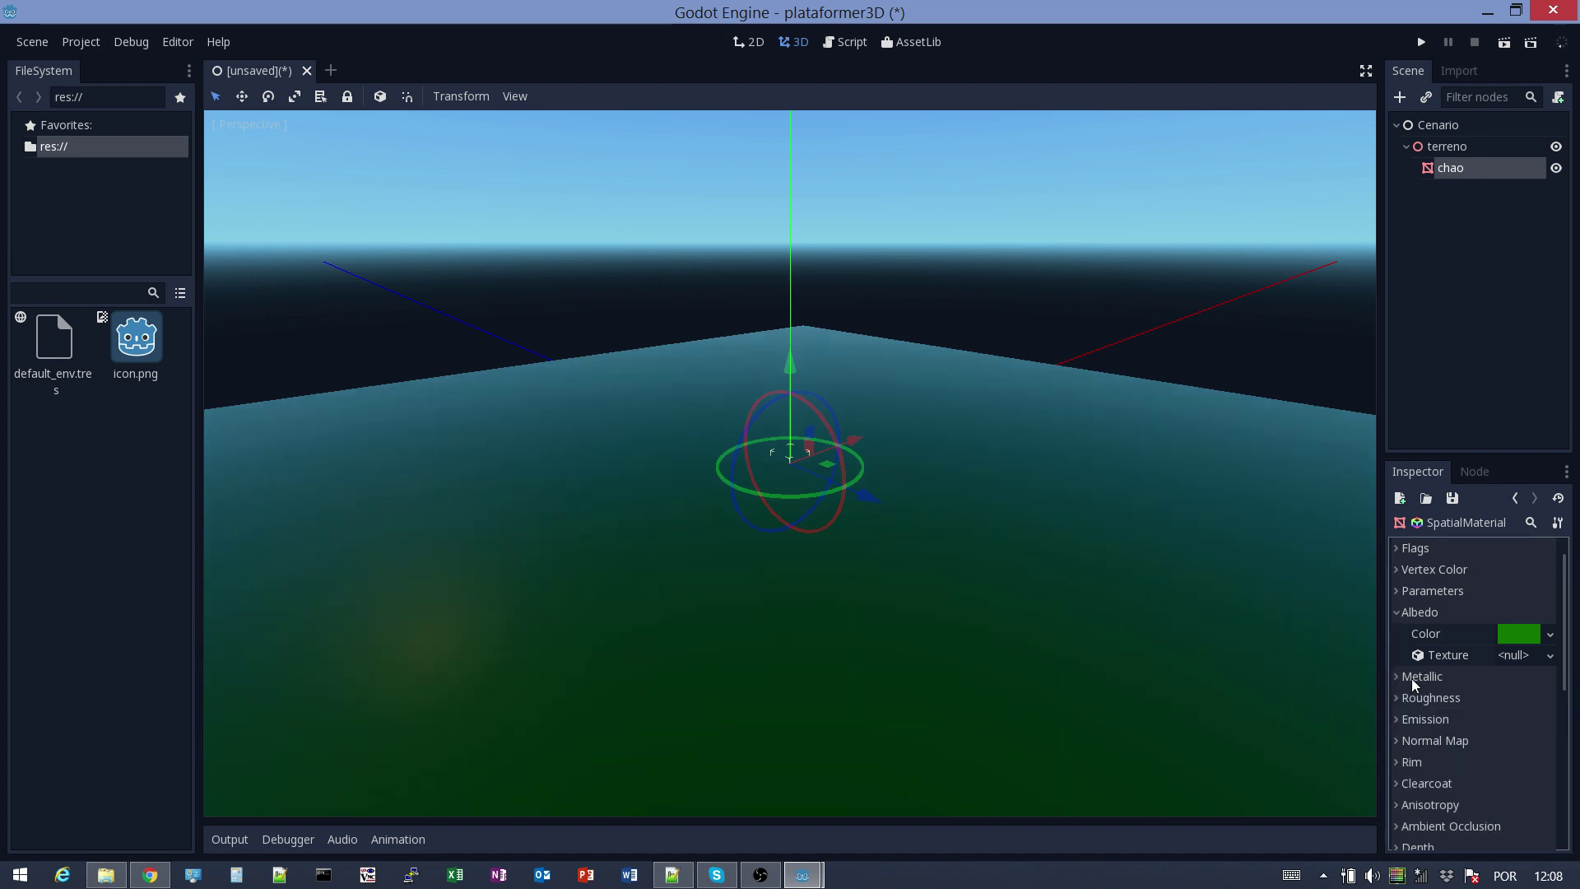
# Set the roughness of chao's material to 1
pyautogui.click(1395, 698)
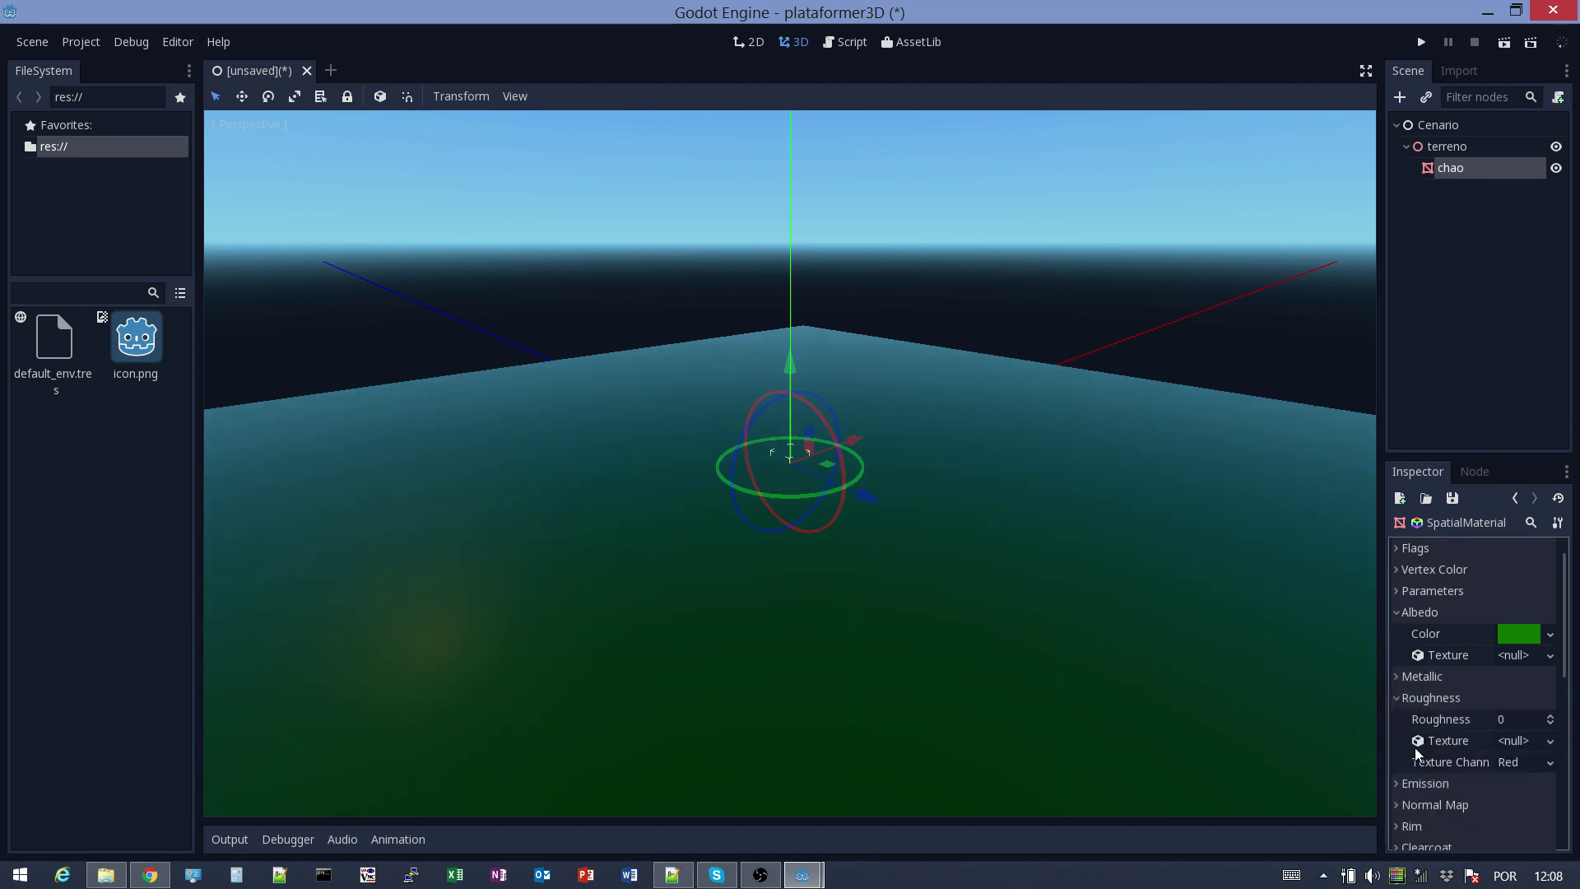
pyautogui.click(1514, 720)
pyautogui.write('1')
pyautogui.press('Return')
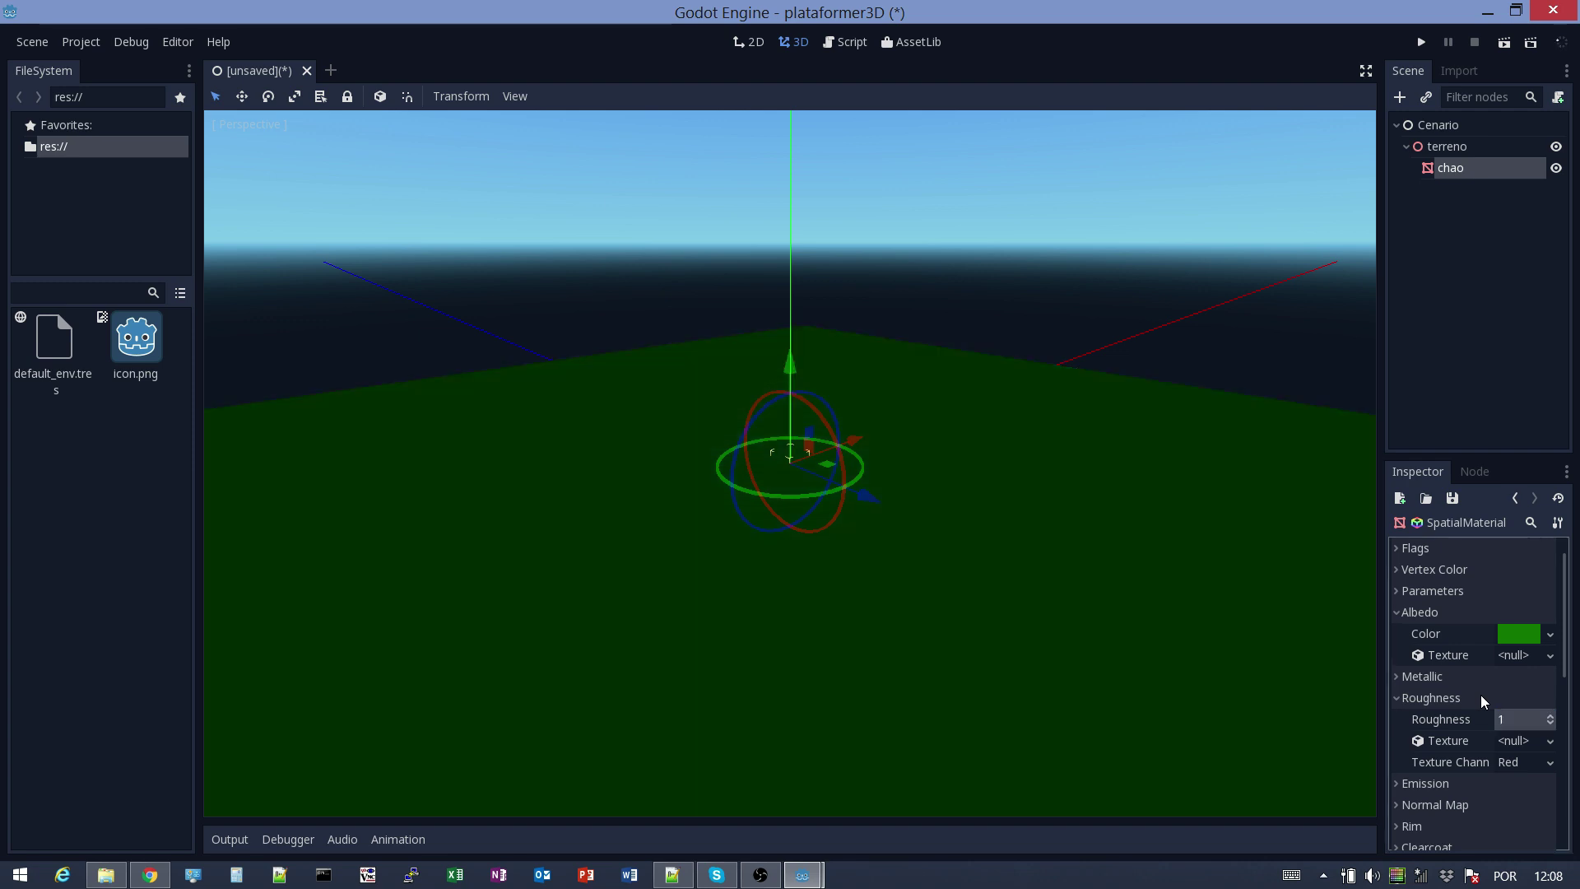
pyautogui.scroll(-5, 1156, 553)
pyautogui.scroll(5, 1070, 567)
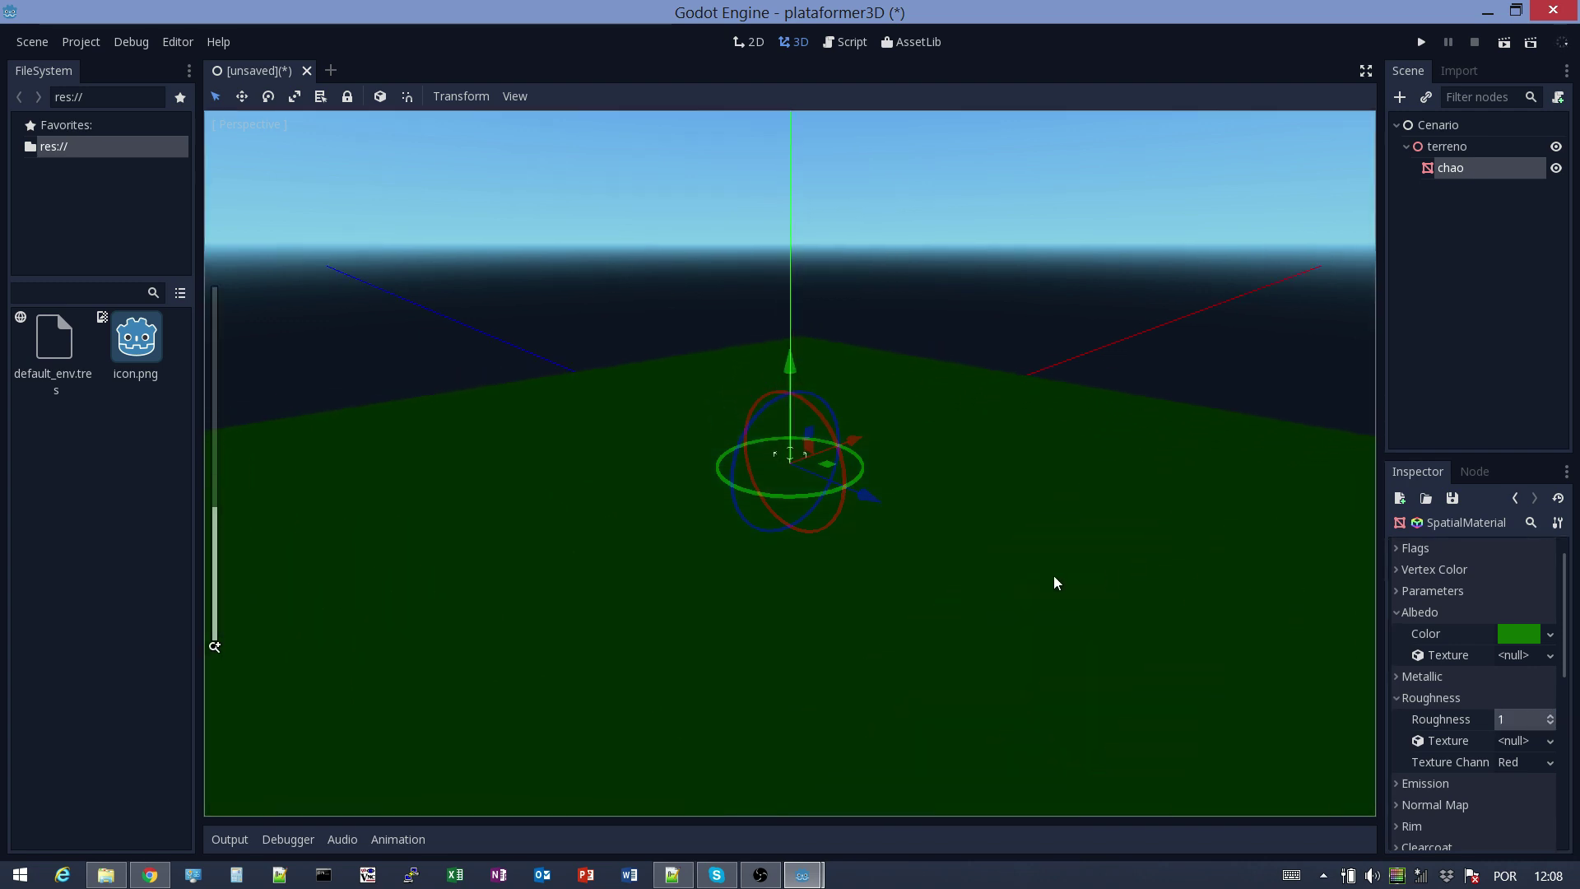
# Add a MeshInstance node under terreno and name it pedra
pyautogui.moveTo(1061, 585); pyautogui.dragTo(857, 589, button='middle')
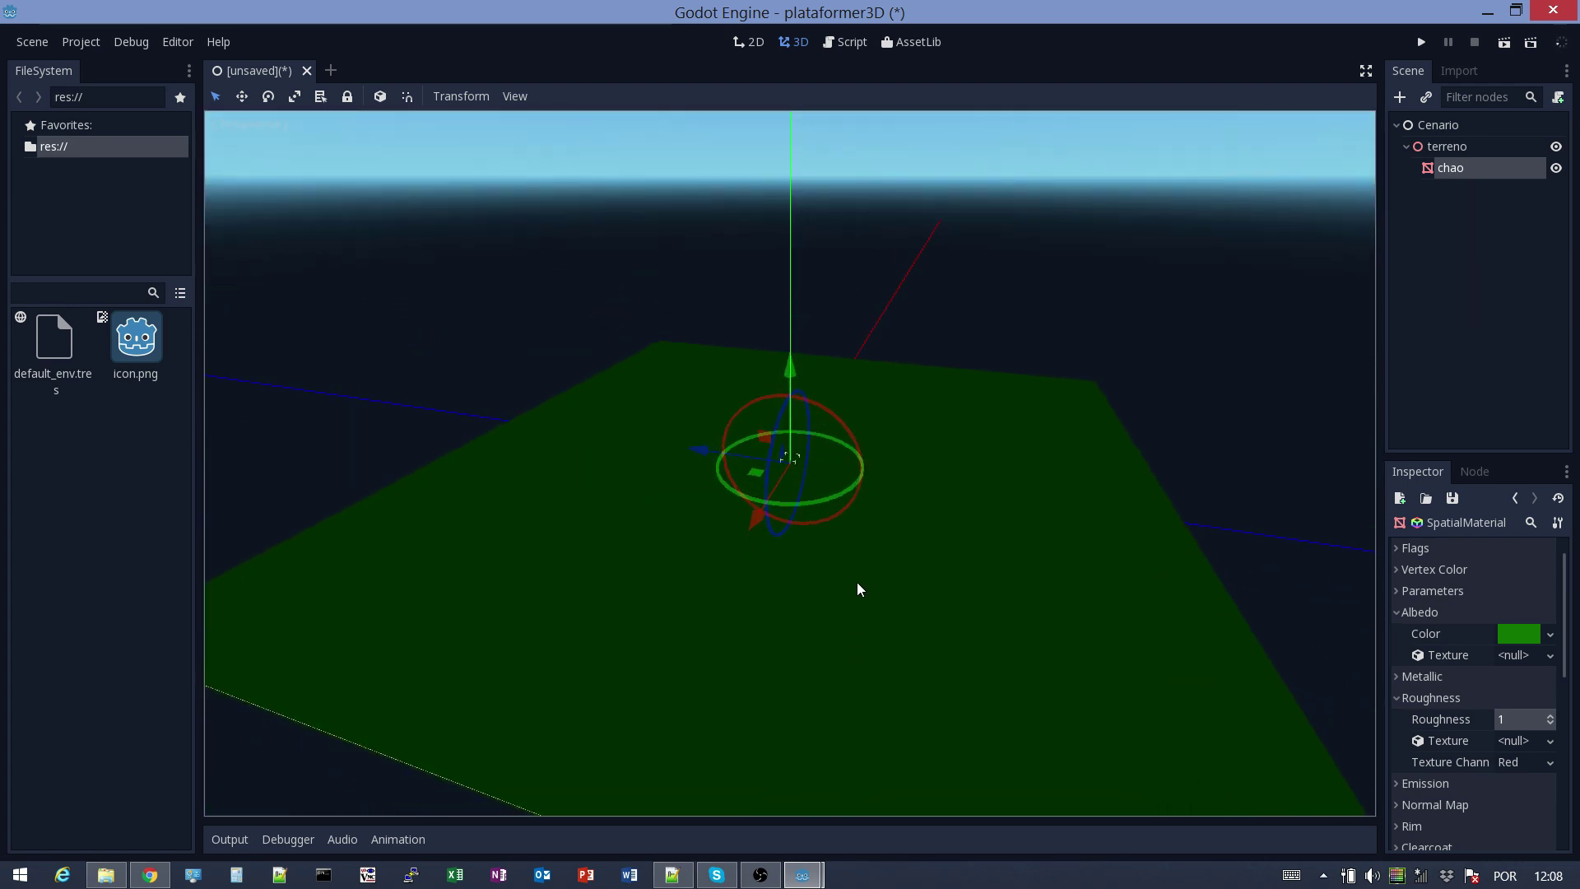
pyautogui.scroll(2, 856, 589)
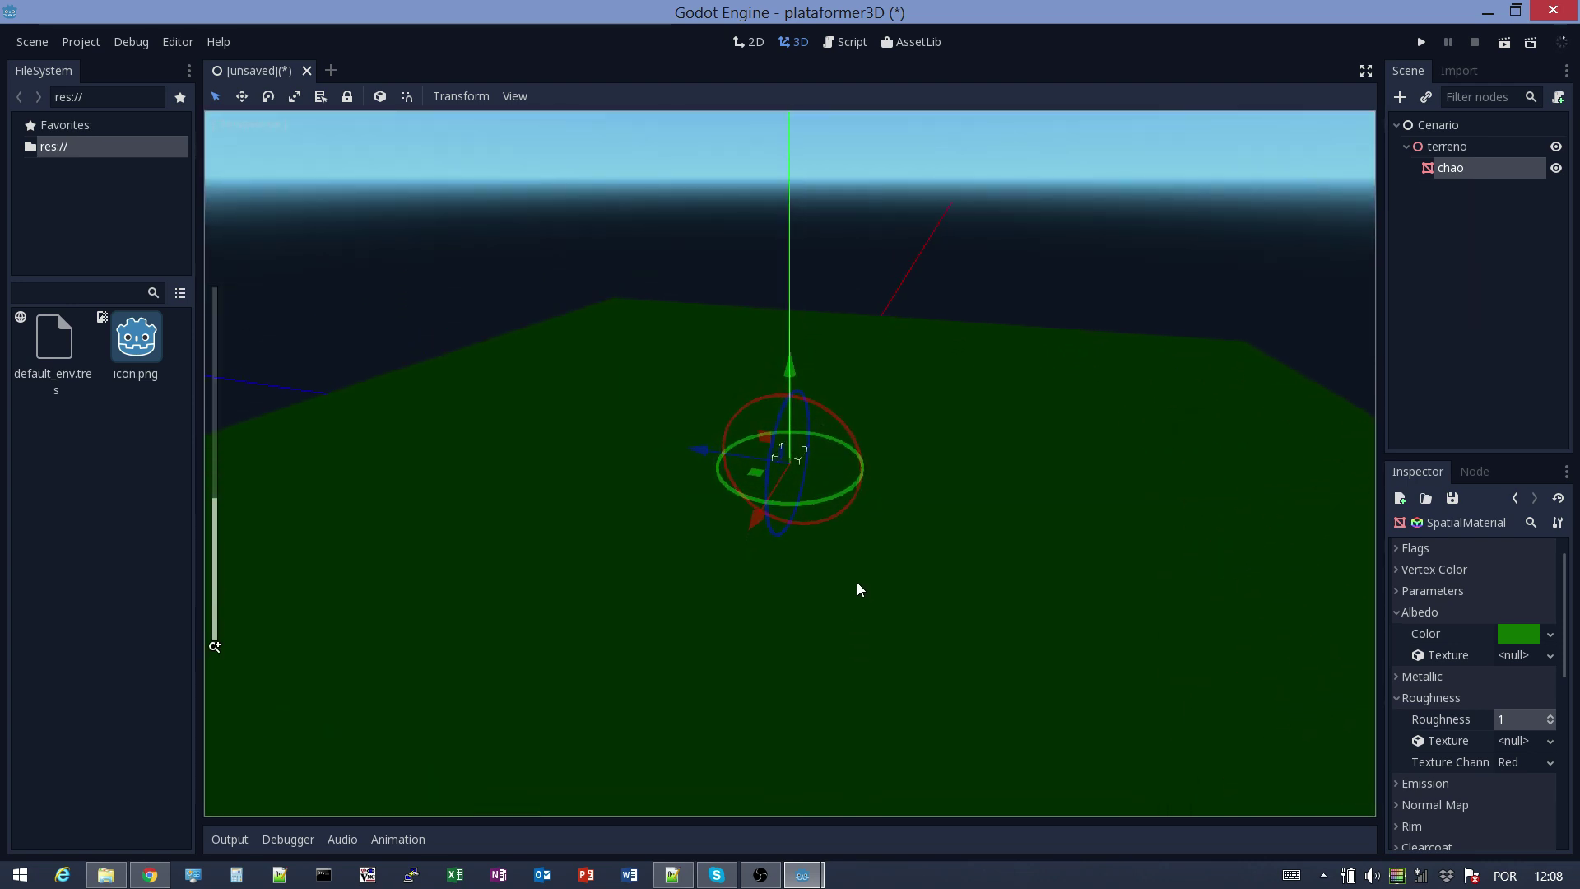
pyautogui.click(1450, 149)
pyautogui.click(1400, 96)
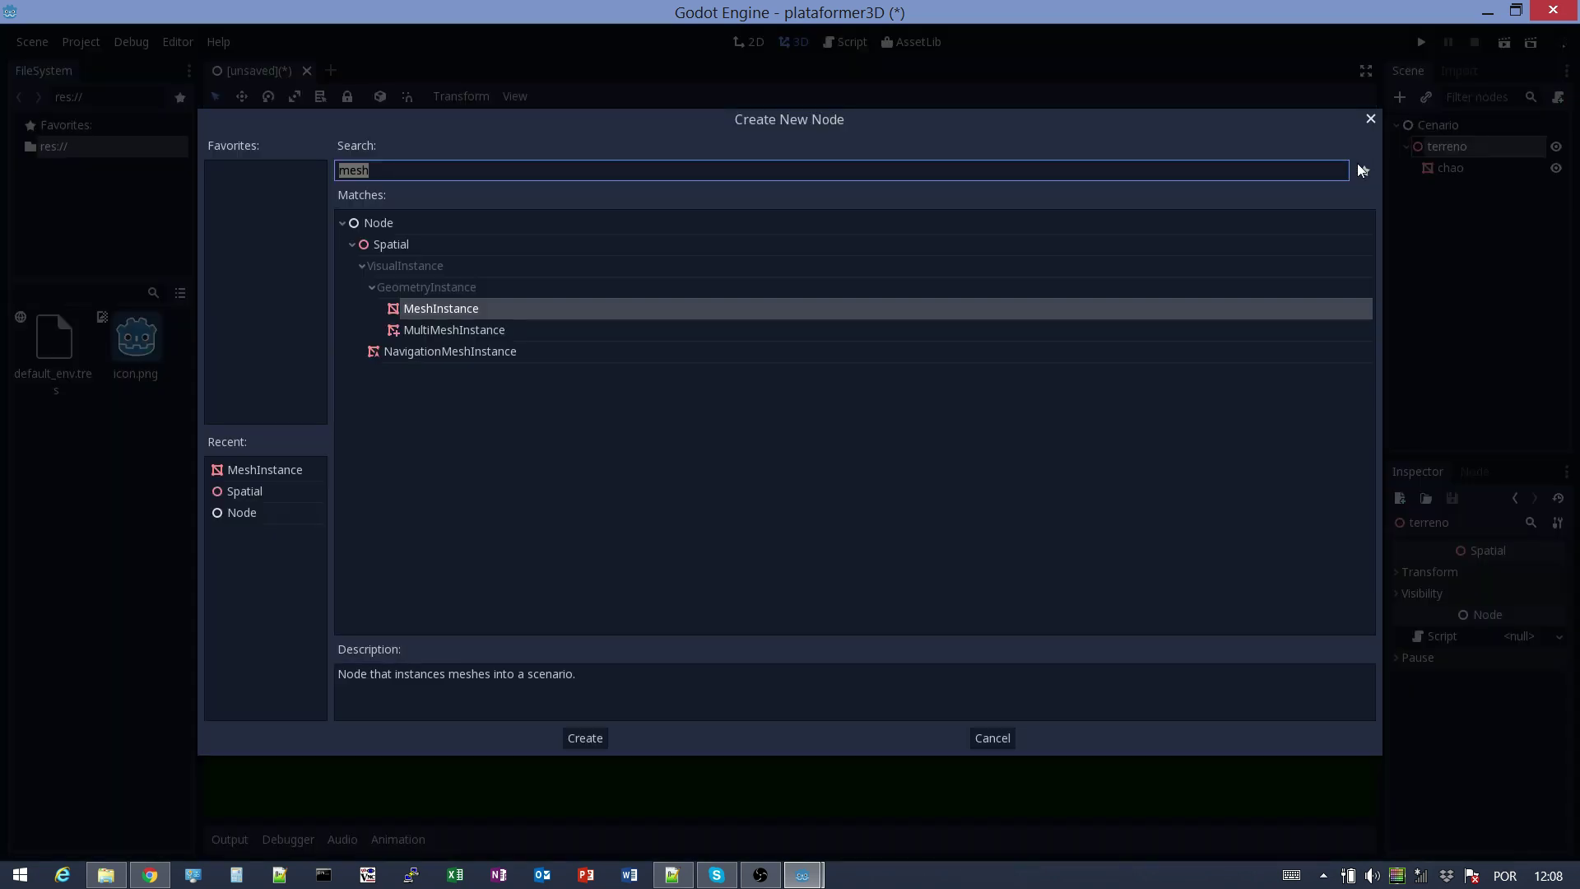
pyautogui.doubleClick(468, 306)
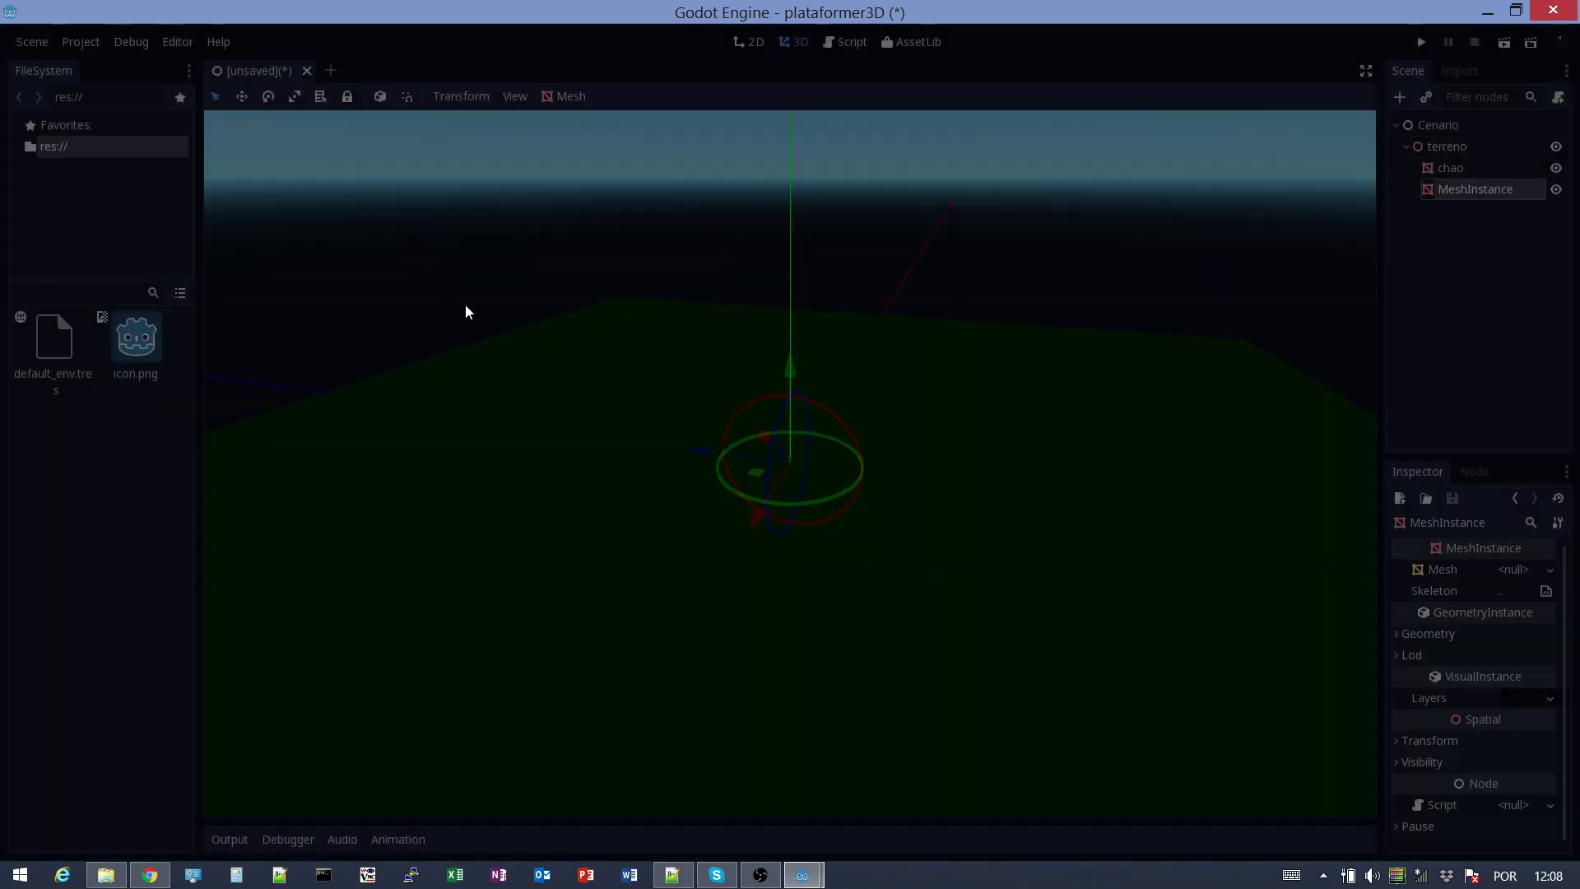
pyautogui.doubleClick(1478, 189)
pyautogui.write('pedra')
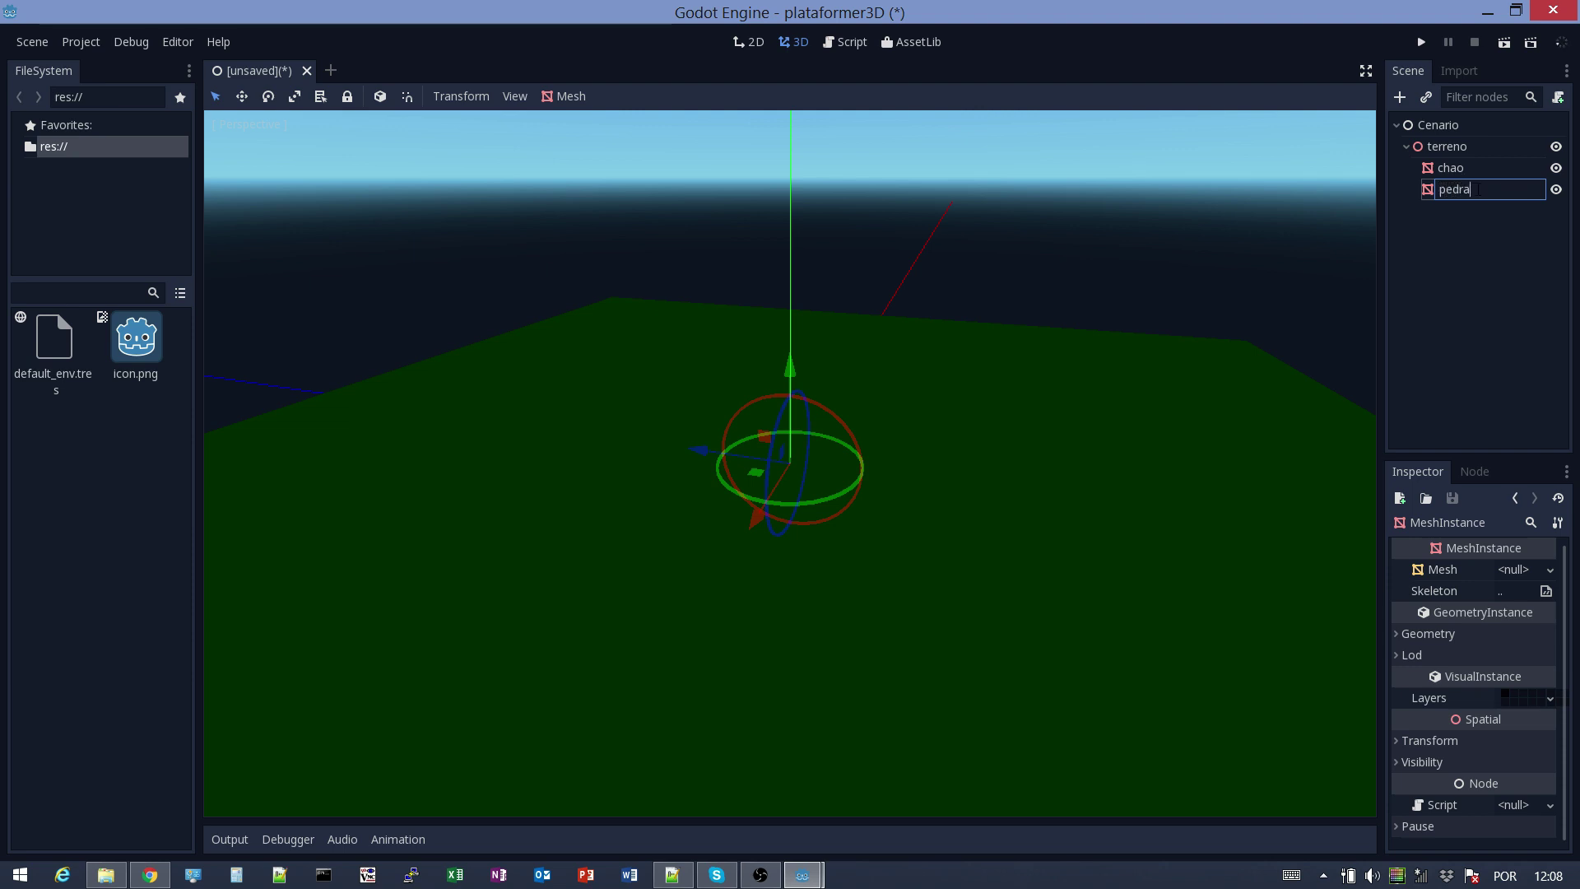
pyautogui.press('Return')
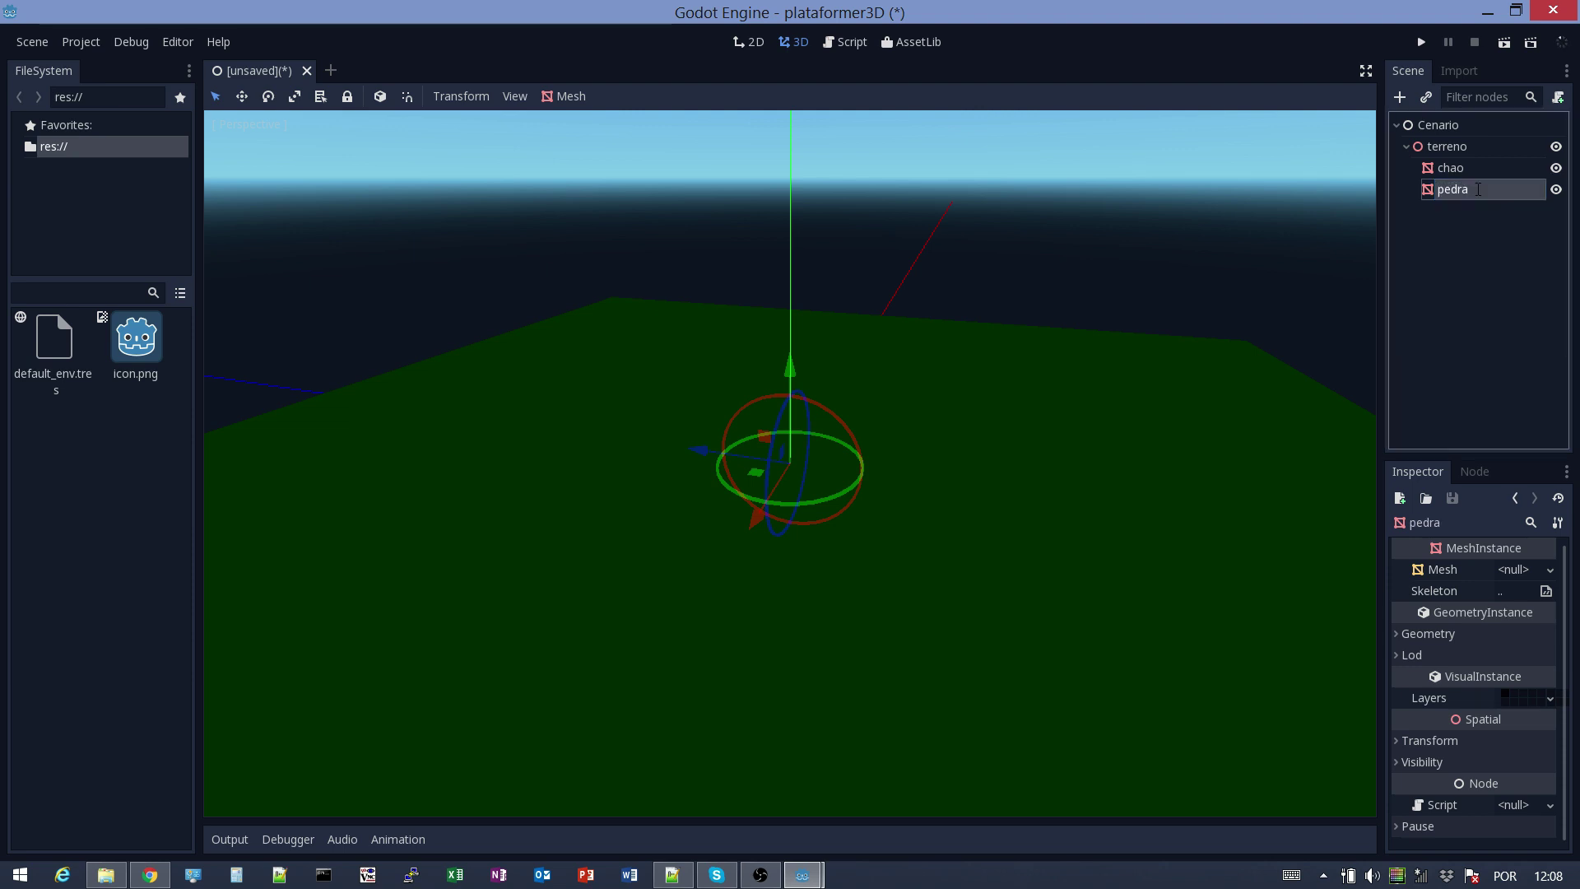
# Give pedra a new SphereMesh, make it a hemisphere and raise the node above the ground
pyautogui.click(1551, 570)
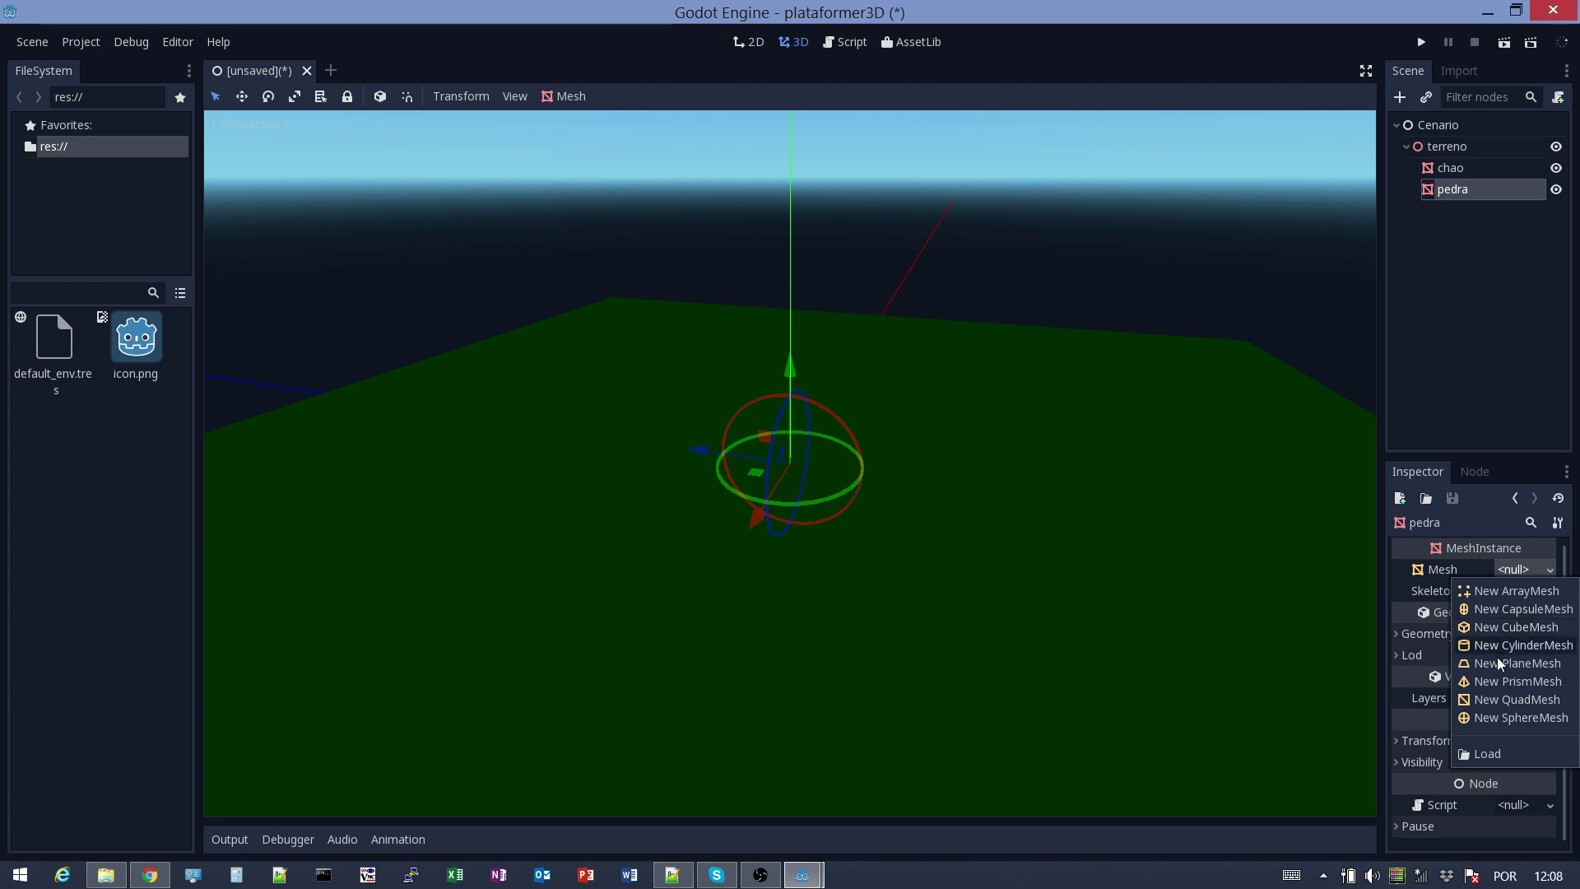
pyautogui.click(1499, 714)
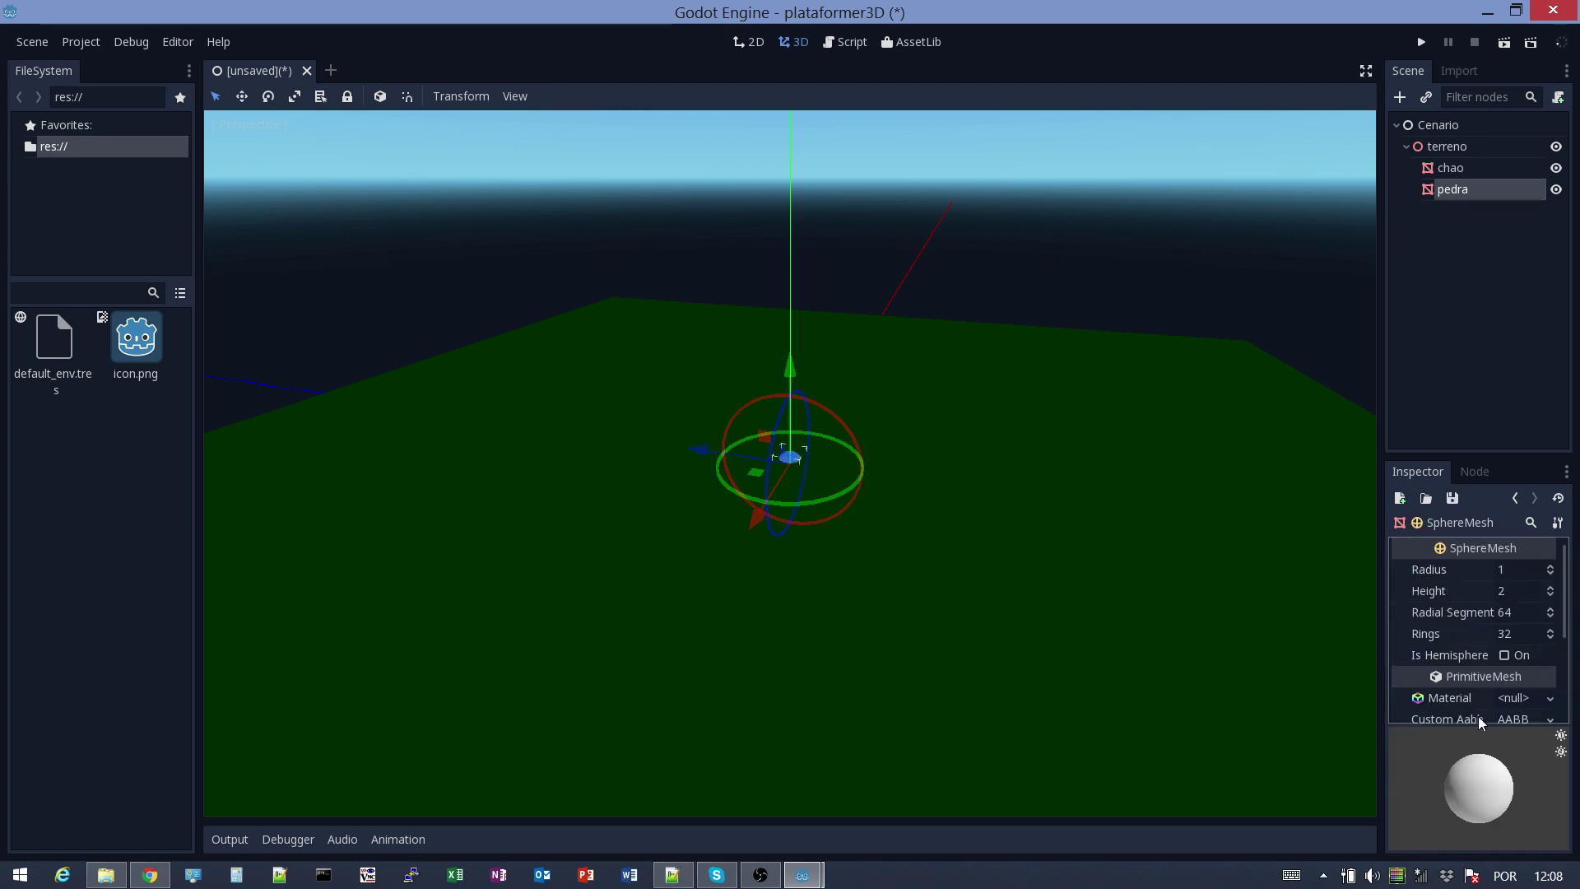
pyautogui.click(1504, 655)
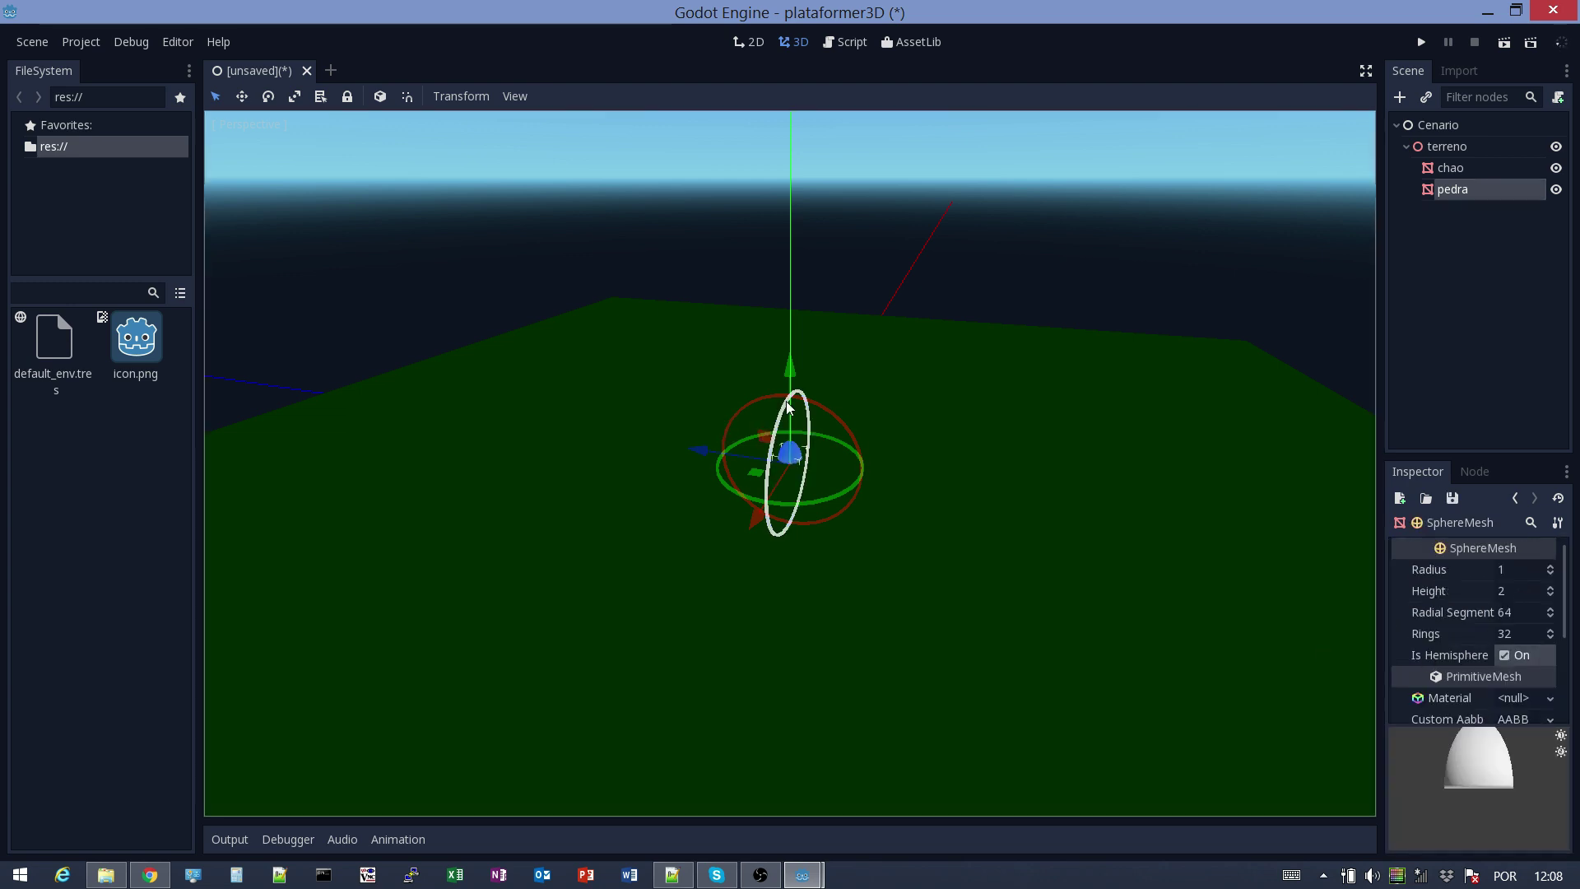
pyautogui.moveTo(792, 377); pyautogui.dragTo(790, 284)
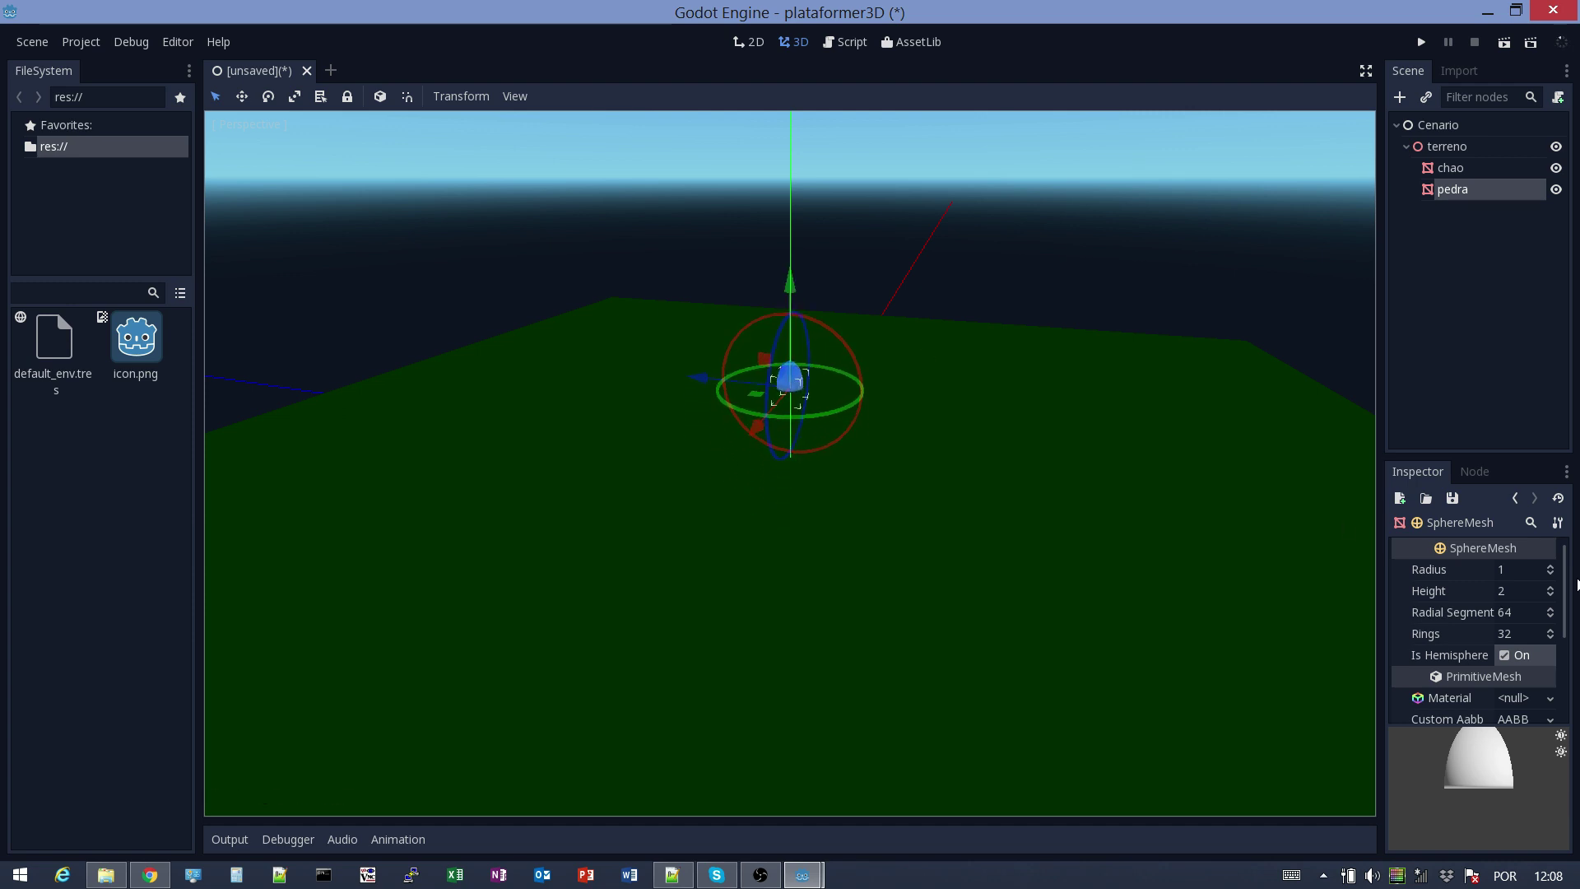
# Set the height of pedra's hemisphere mesh to 1
pyautogui.click(1504, 593)
pyautogui.write('1')
pyautogui.click(1470, 546)
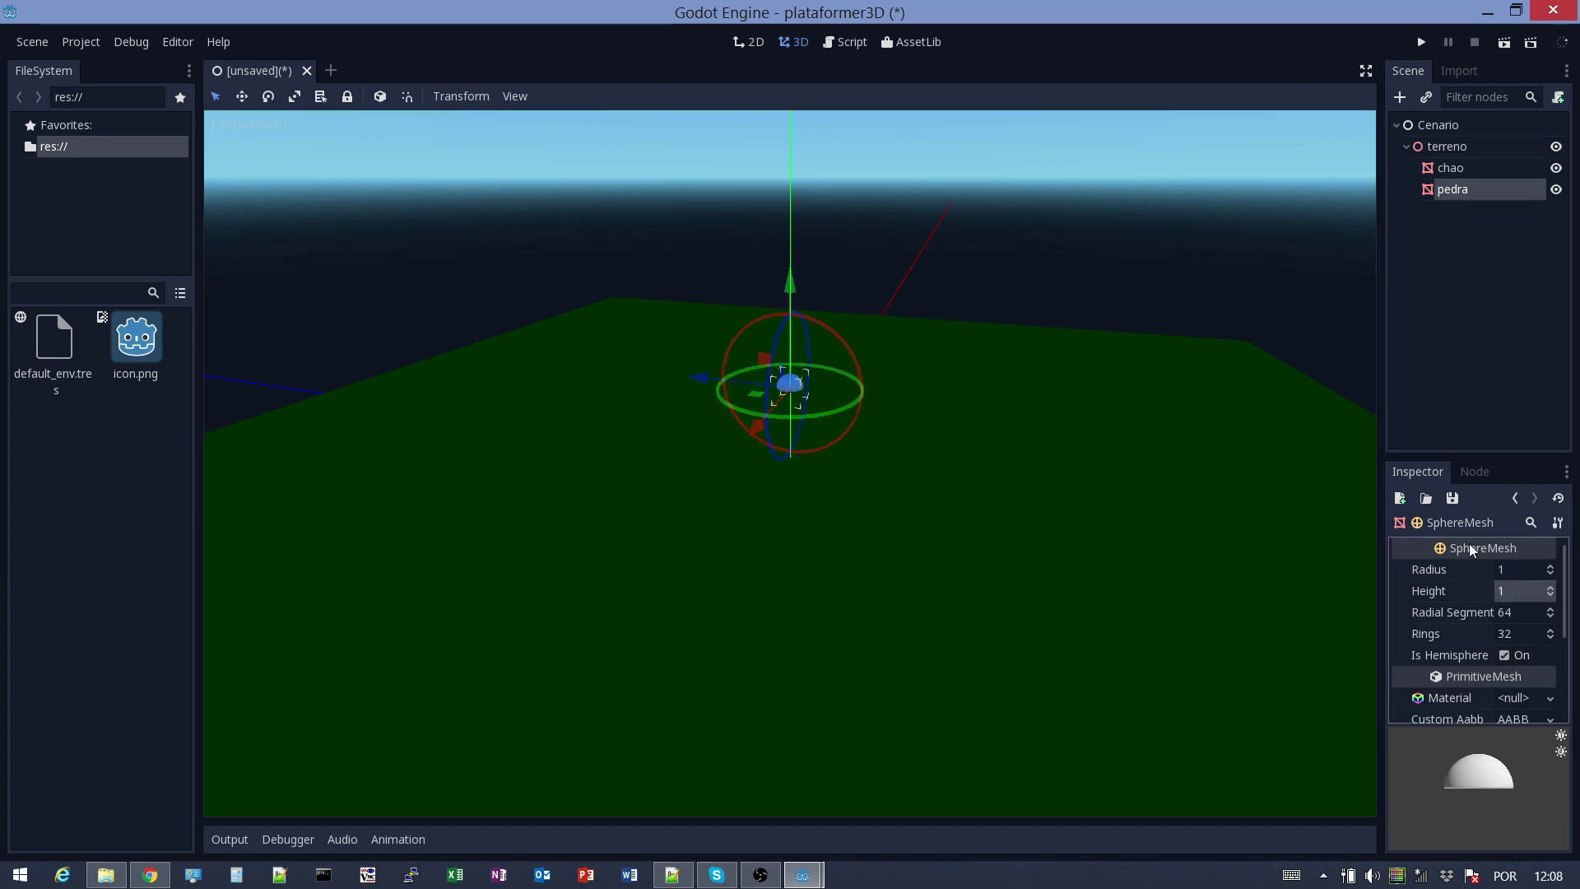
pyautogui.scroll(10, 633, 353)
pyautogui.scroll(-6, 867, 293)
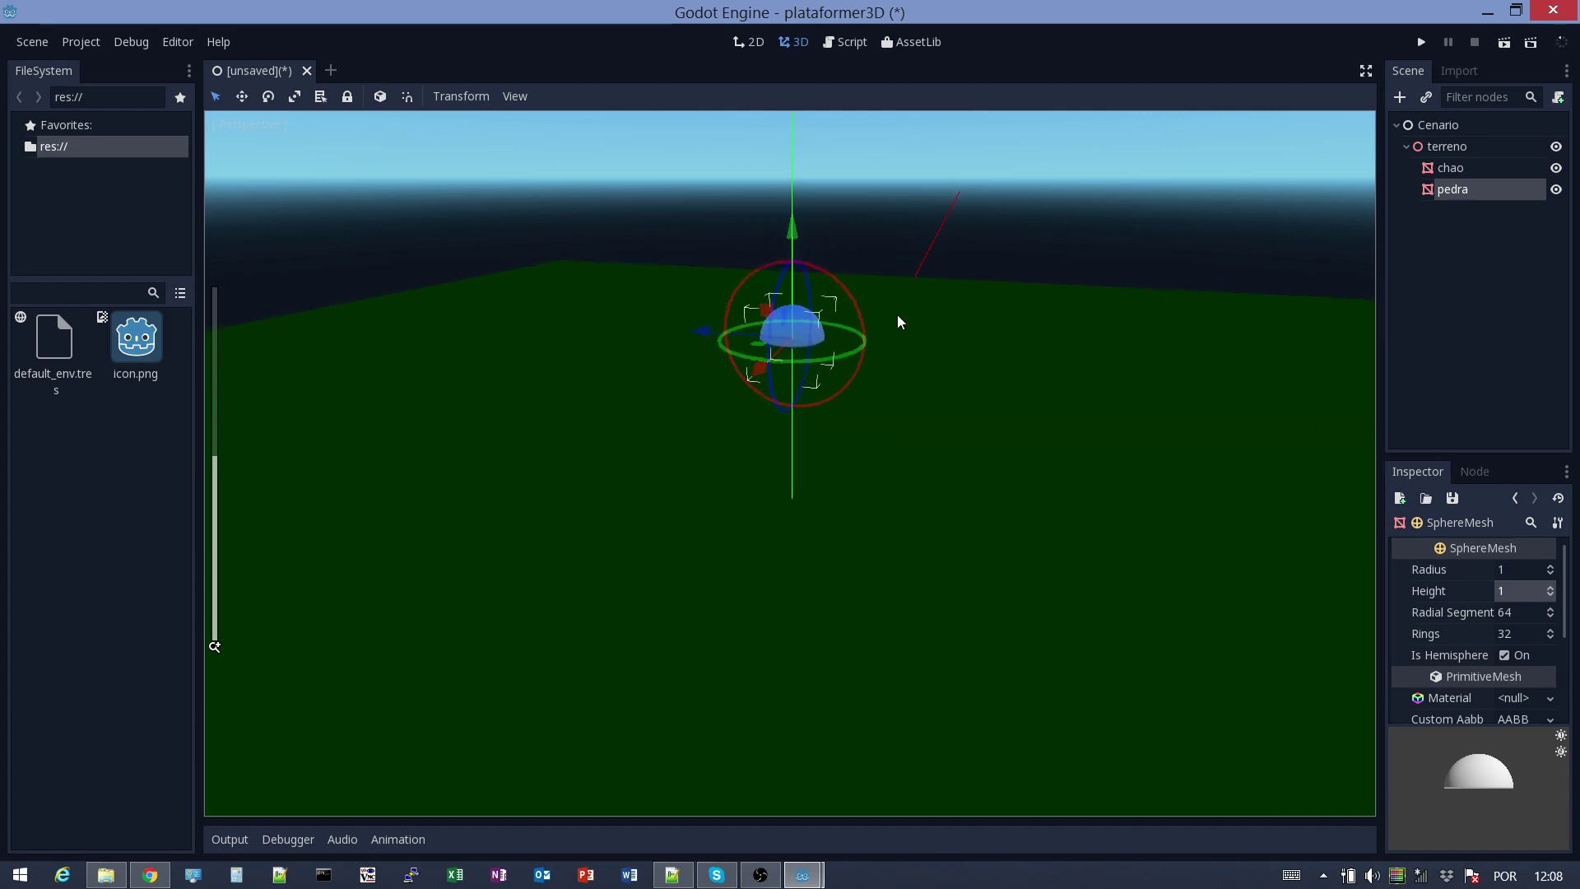
# Reduce pedra's sphere mesh detail to 16 radial segments and 8 rings
pyautogui.click(1519, 613)
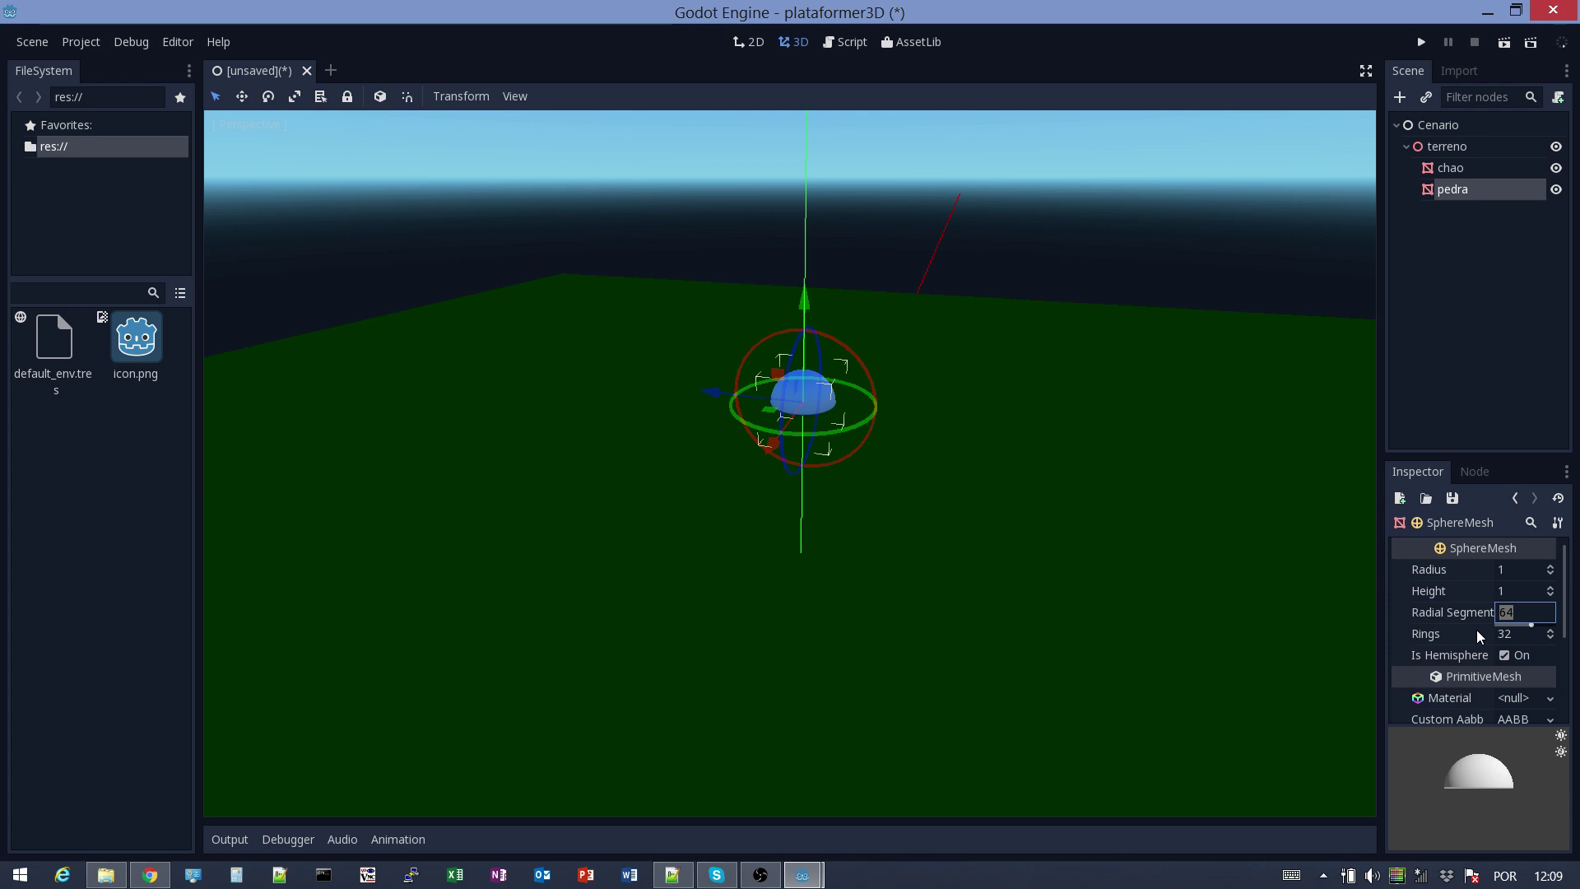
pyautogui.write('16')
pyautogui.click(1515, 634)
pyautogui.write('8')
pyautogui.press('Return')
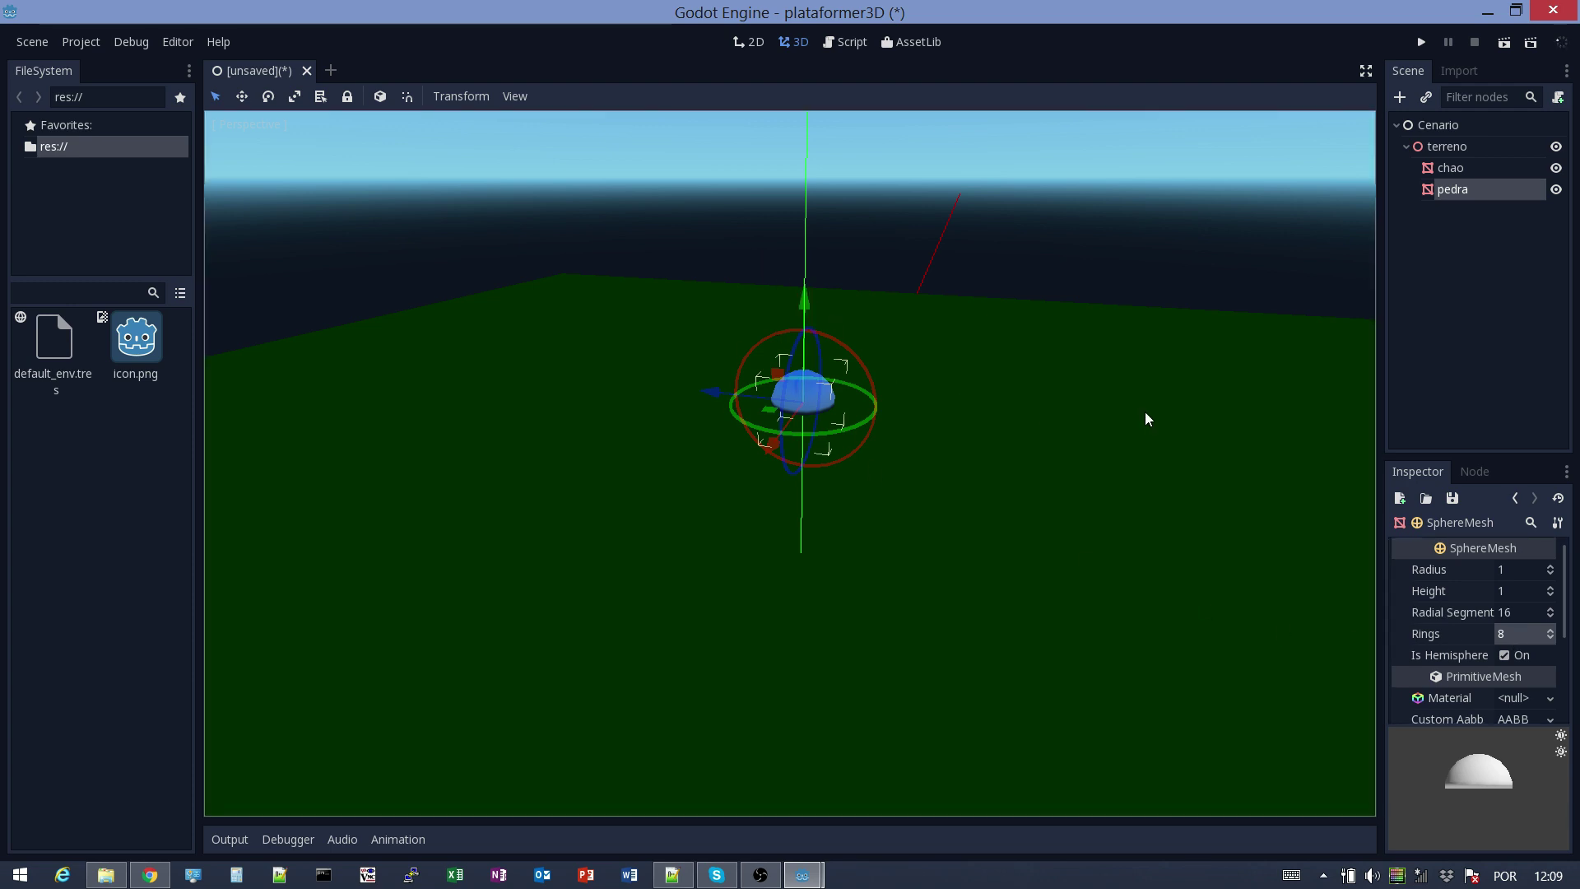
# Assign a new SpatialMaterial to material slot 0 of the pedra mesh instance
pyautogui.click(1425, 190)
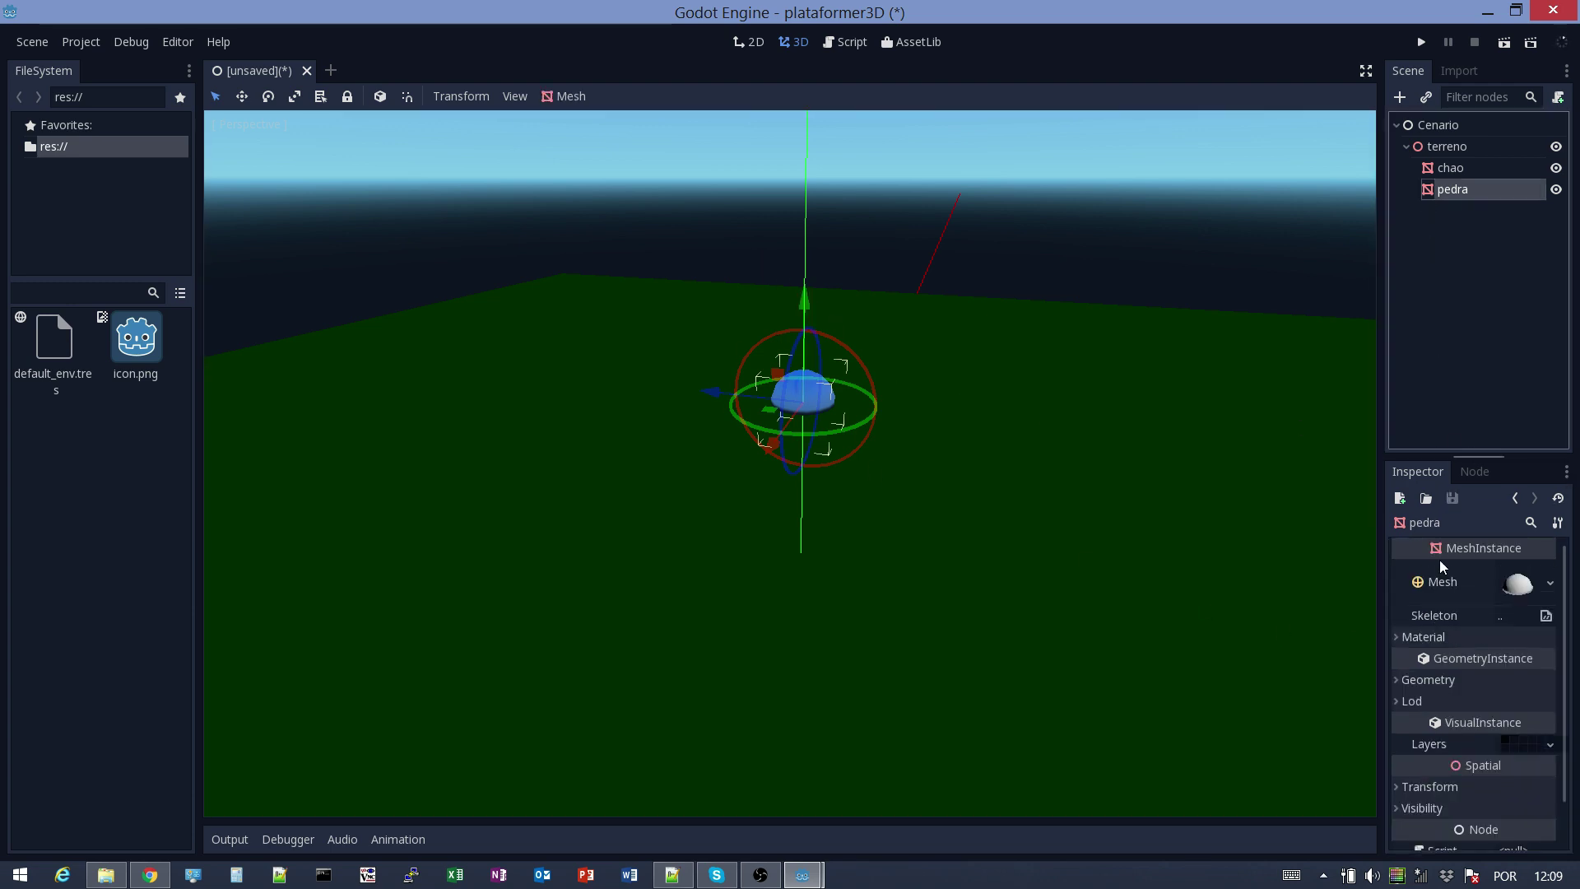
pyautogui.click(1395, 632)
pyautogui.click(1524, 663)
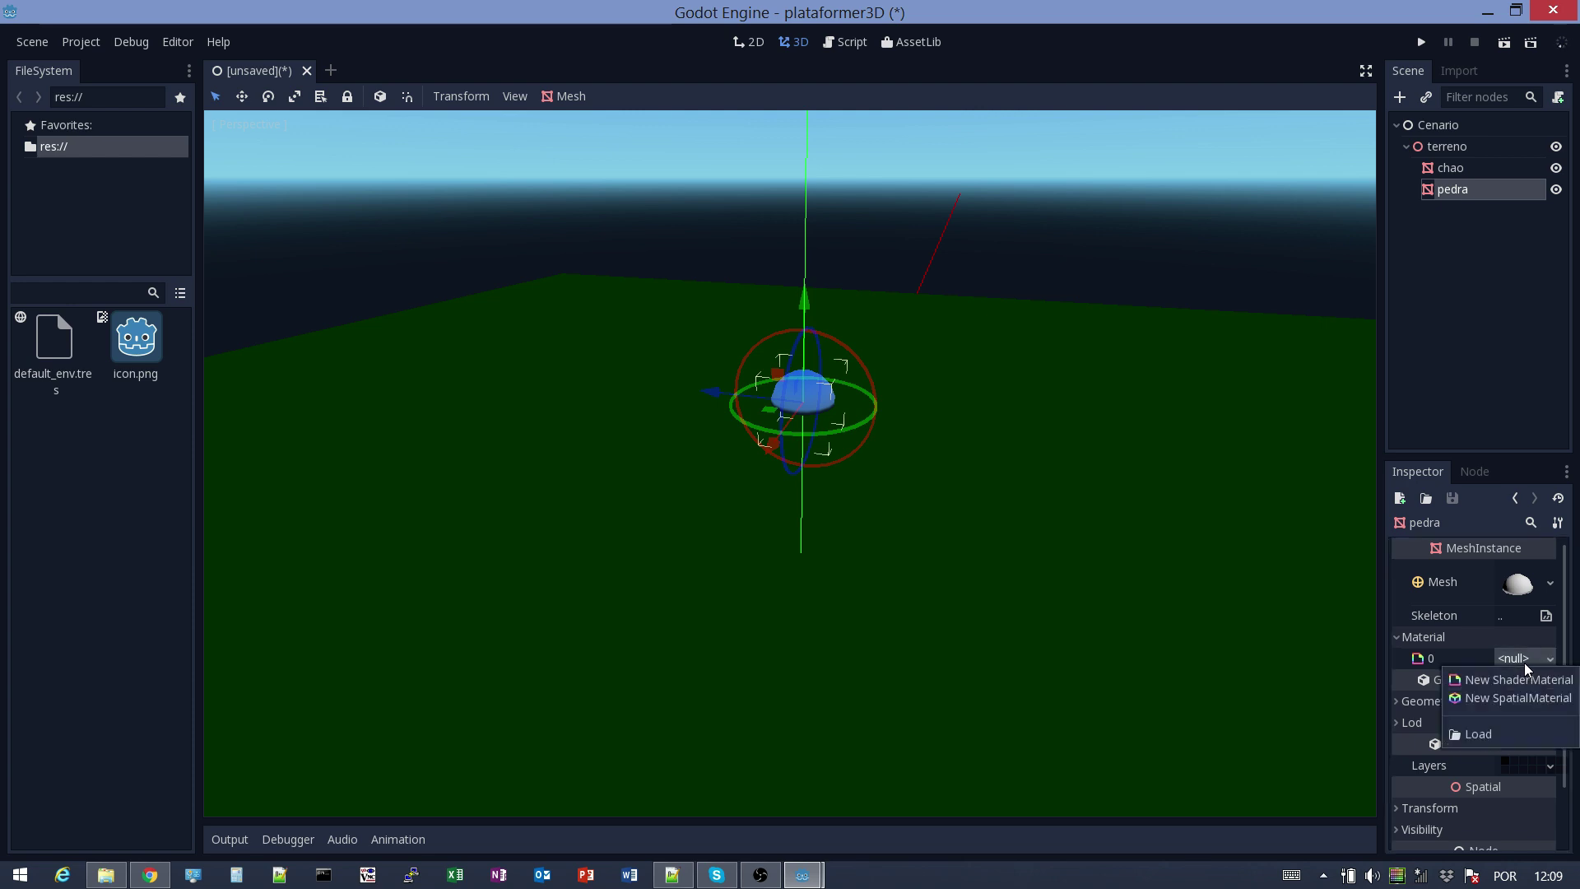
pyautogui.click(1508, 697)
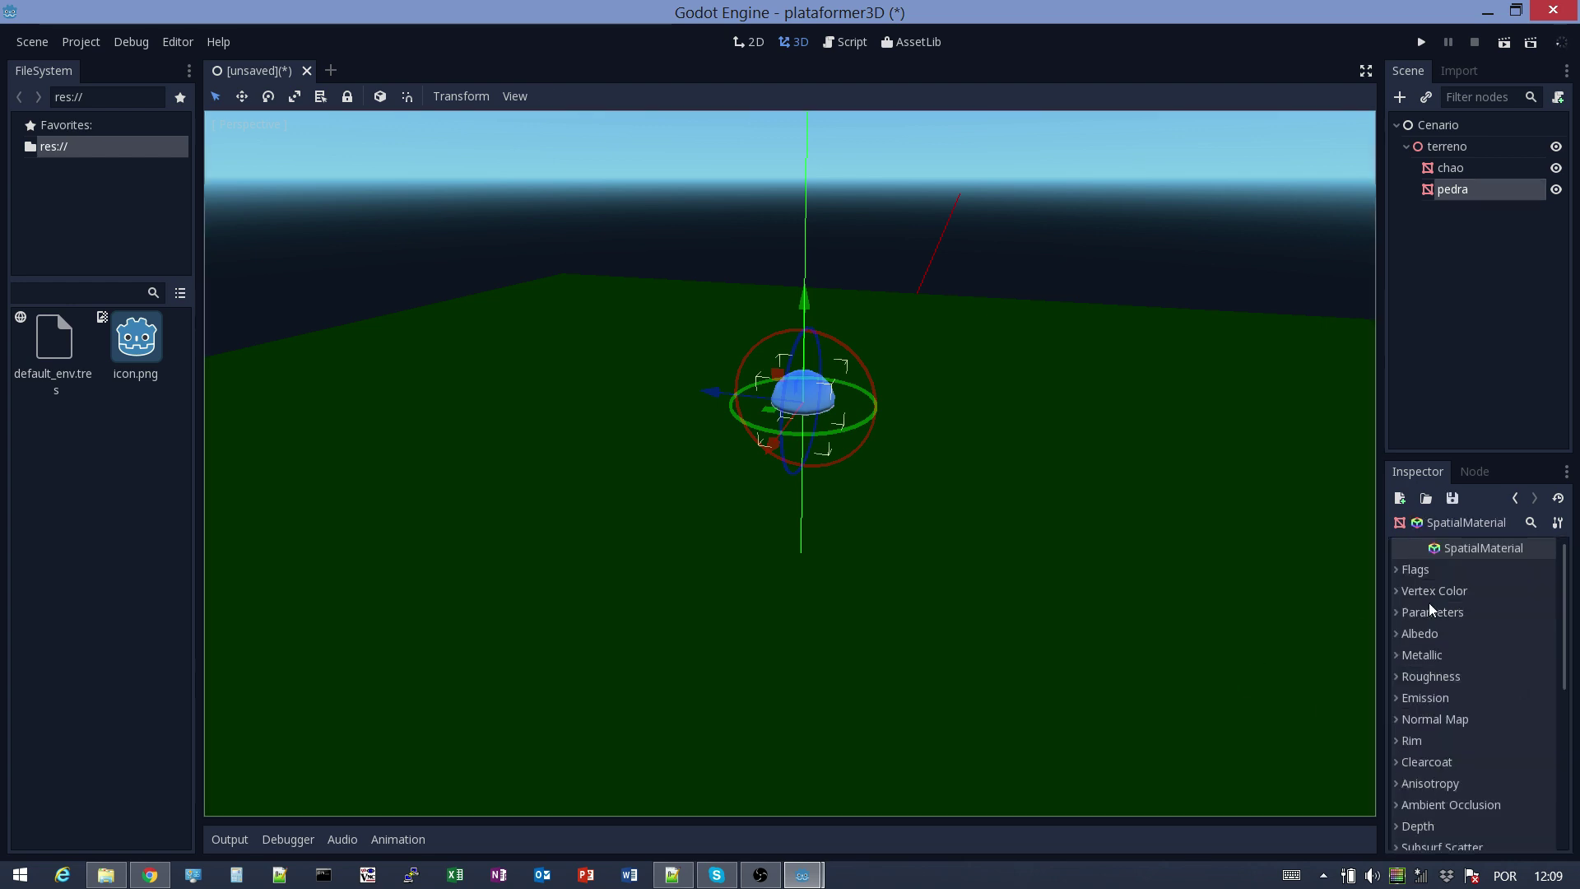
# Set the albedo color of pedra's material to a muted brownish grey
pyautogui.click(1399, 633)
pyautogui.click(1522, 654)
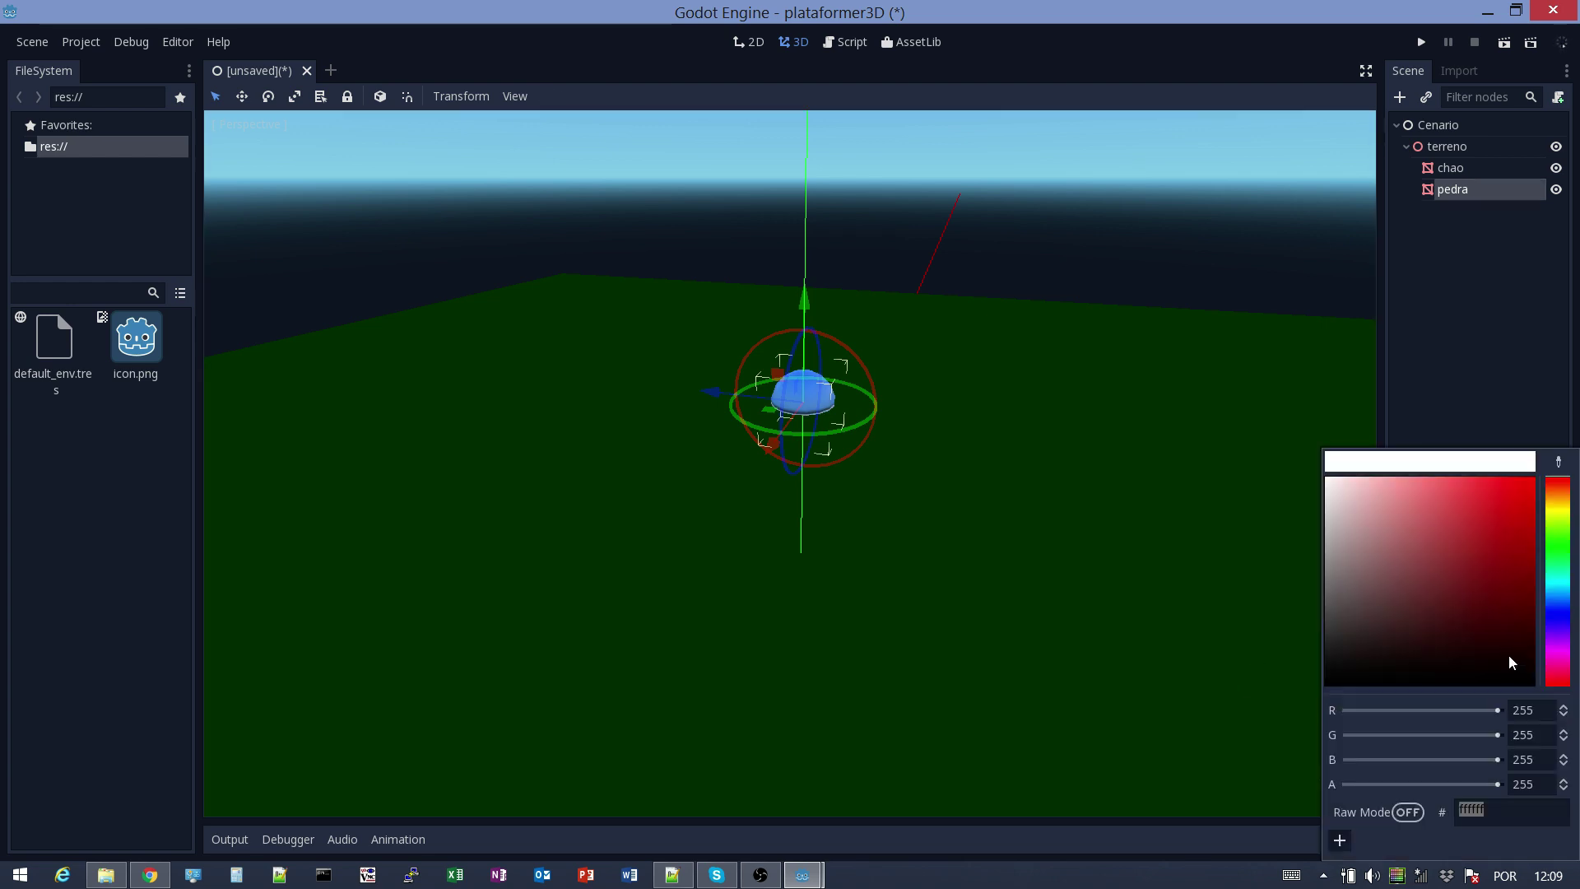
pyautogui.click(1562, 505)
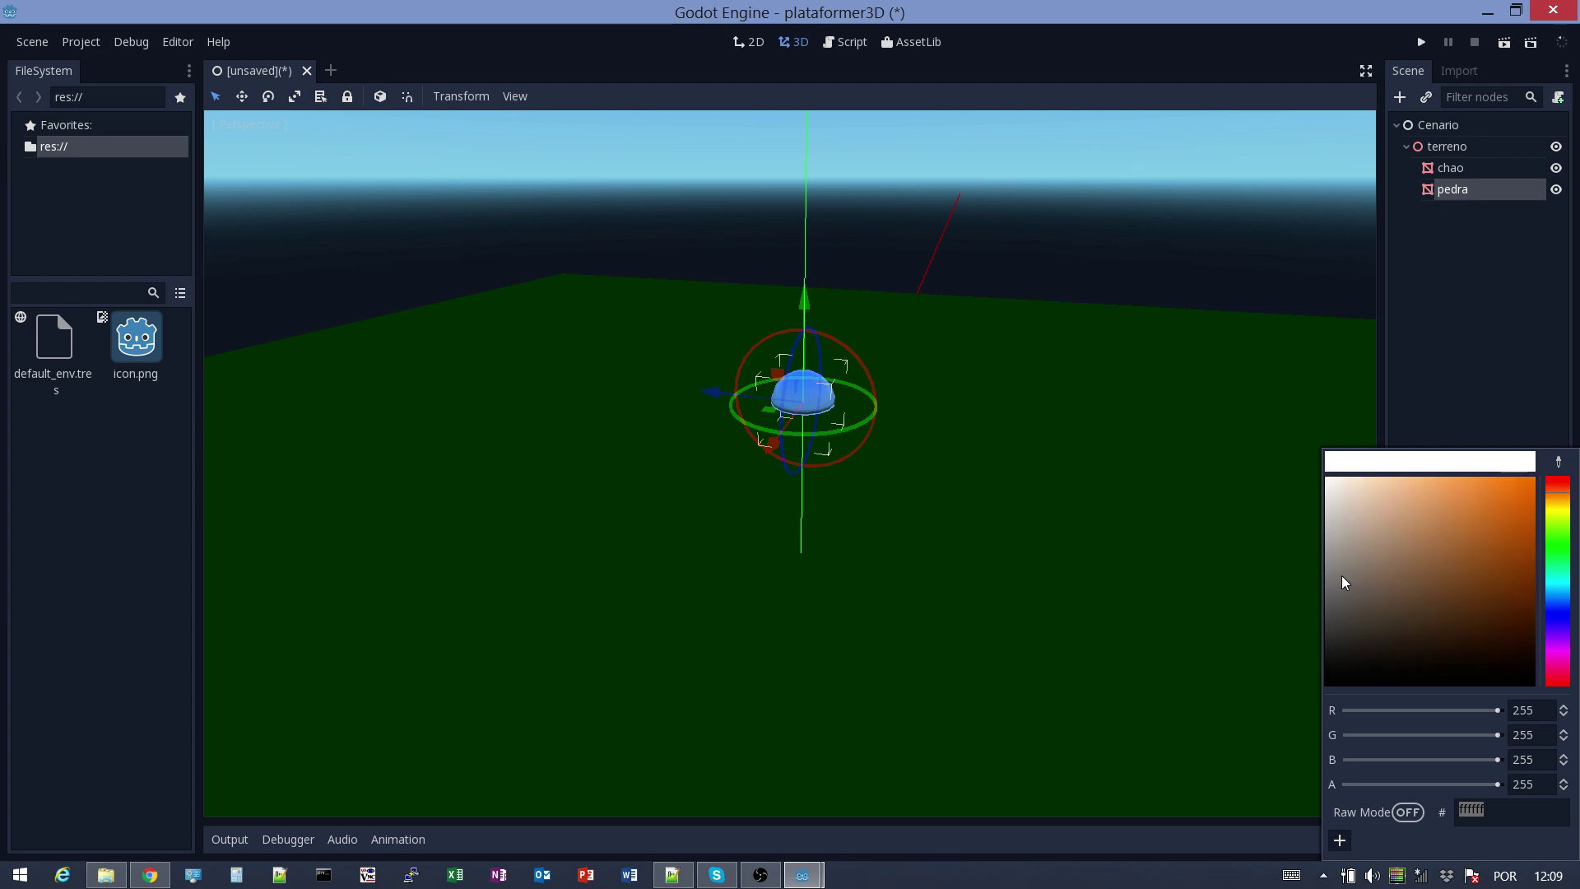
pyautogui.moveTo(1341, 575); pyautogui.dragTo(1343, 602)
pyautogui.moveTo(1349, 596); pyautogui.dragTo(1350, 590)
pyautogui.click(1419, 427)
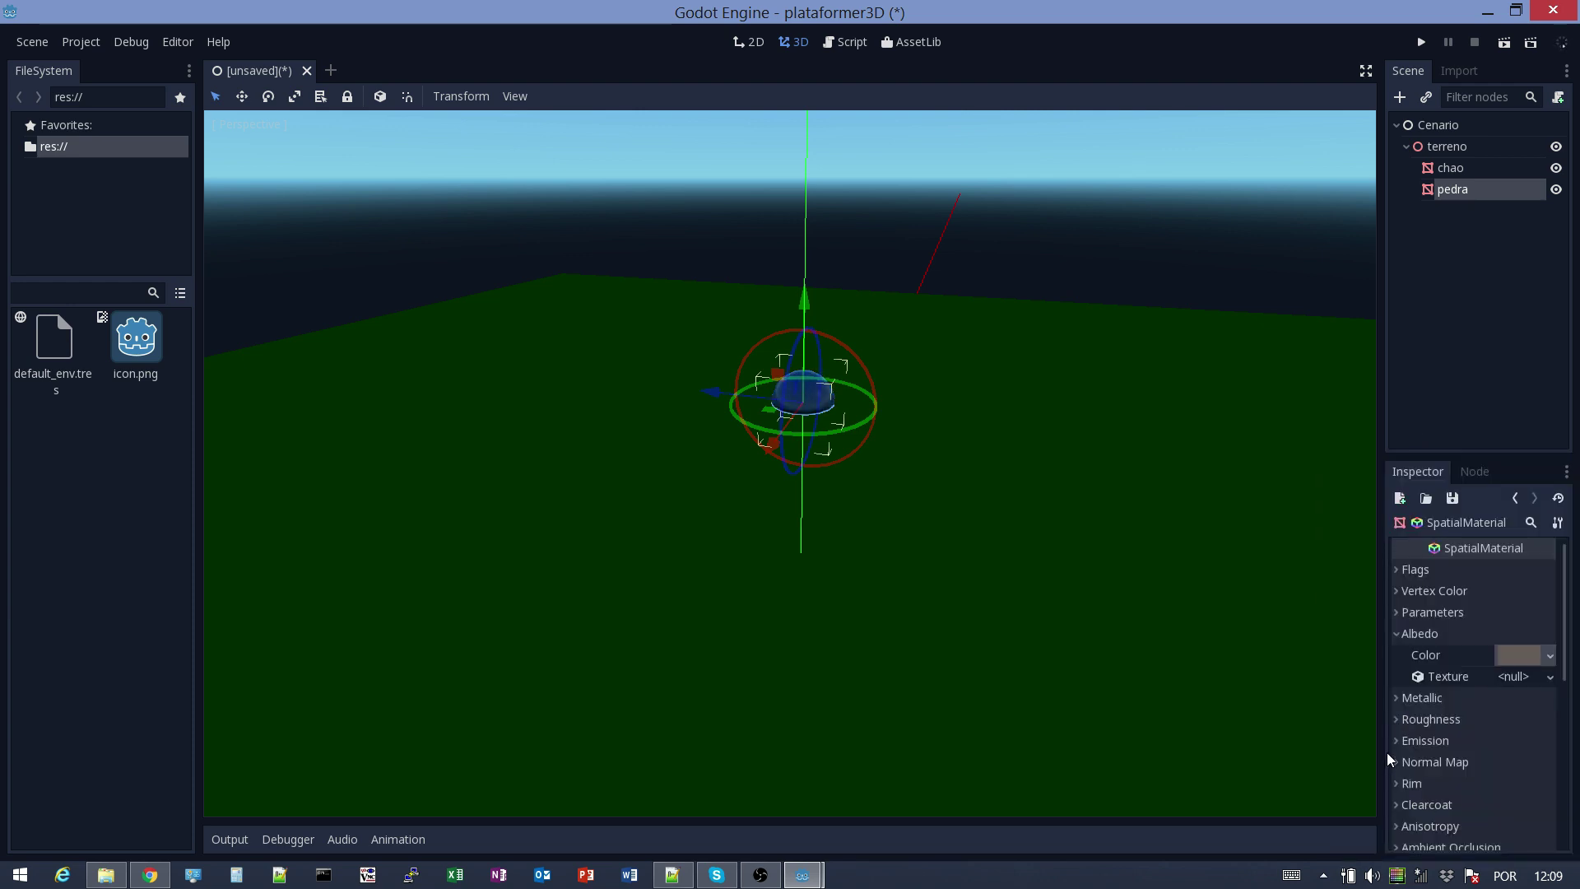
# Set the metallic specular value of pedra's material to 0
pyautogui.click(1409, 698)
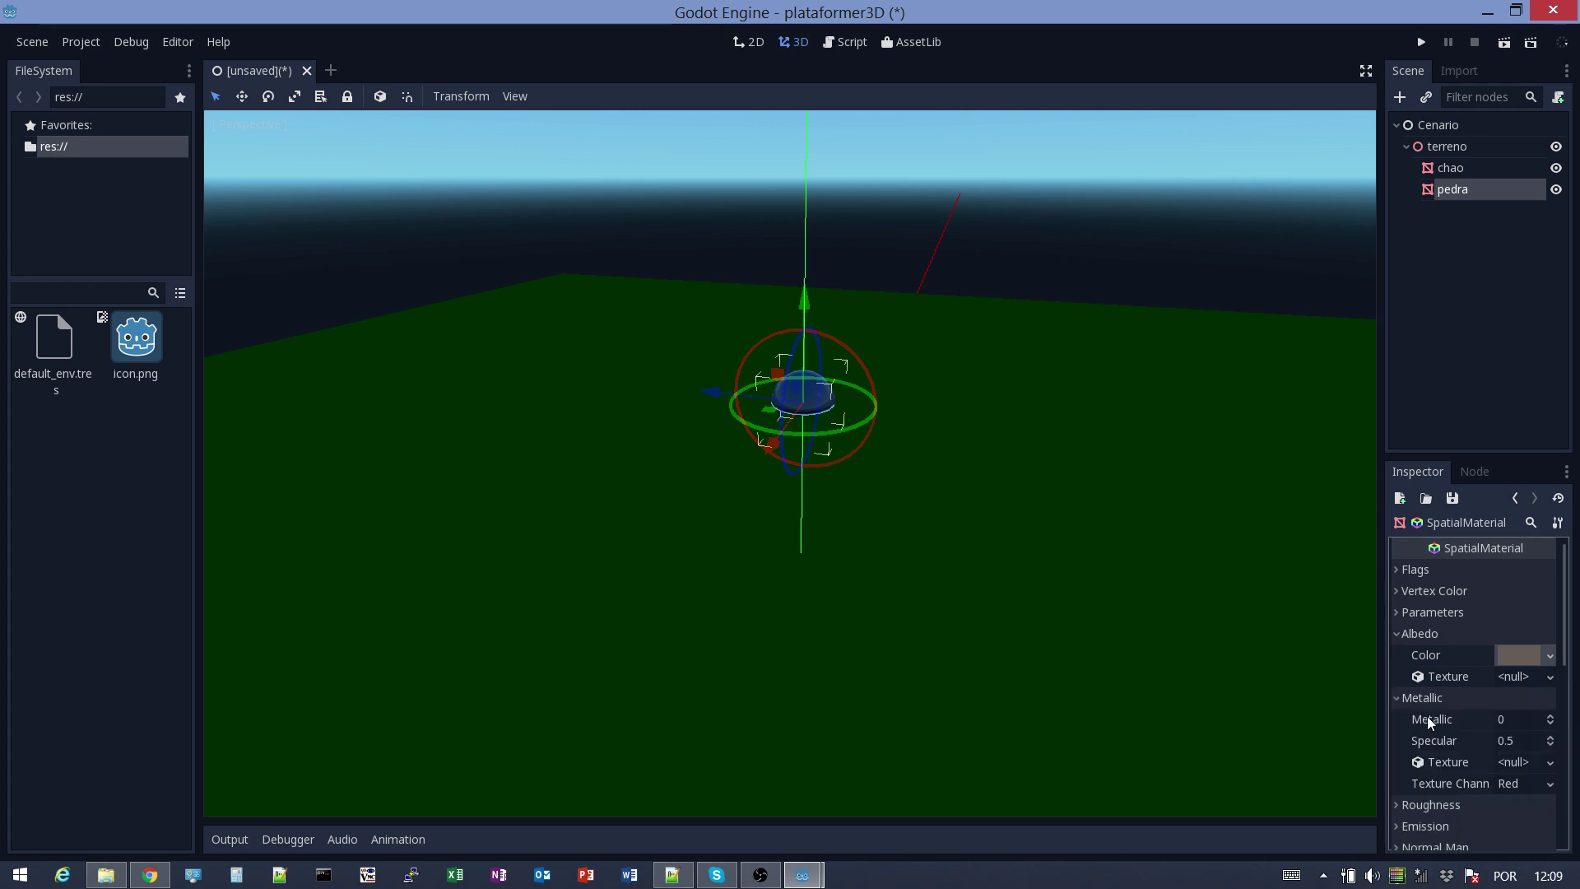
pyautogui.click(1521, 740)
pyautogui.write('0')
pyautogui.press('Return')
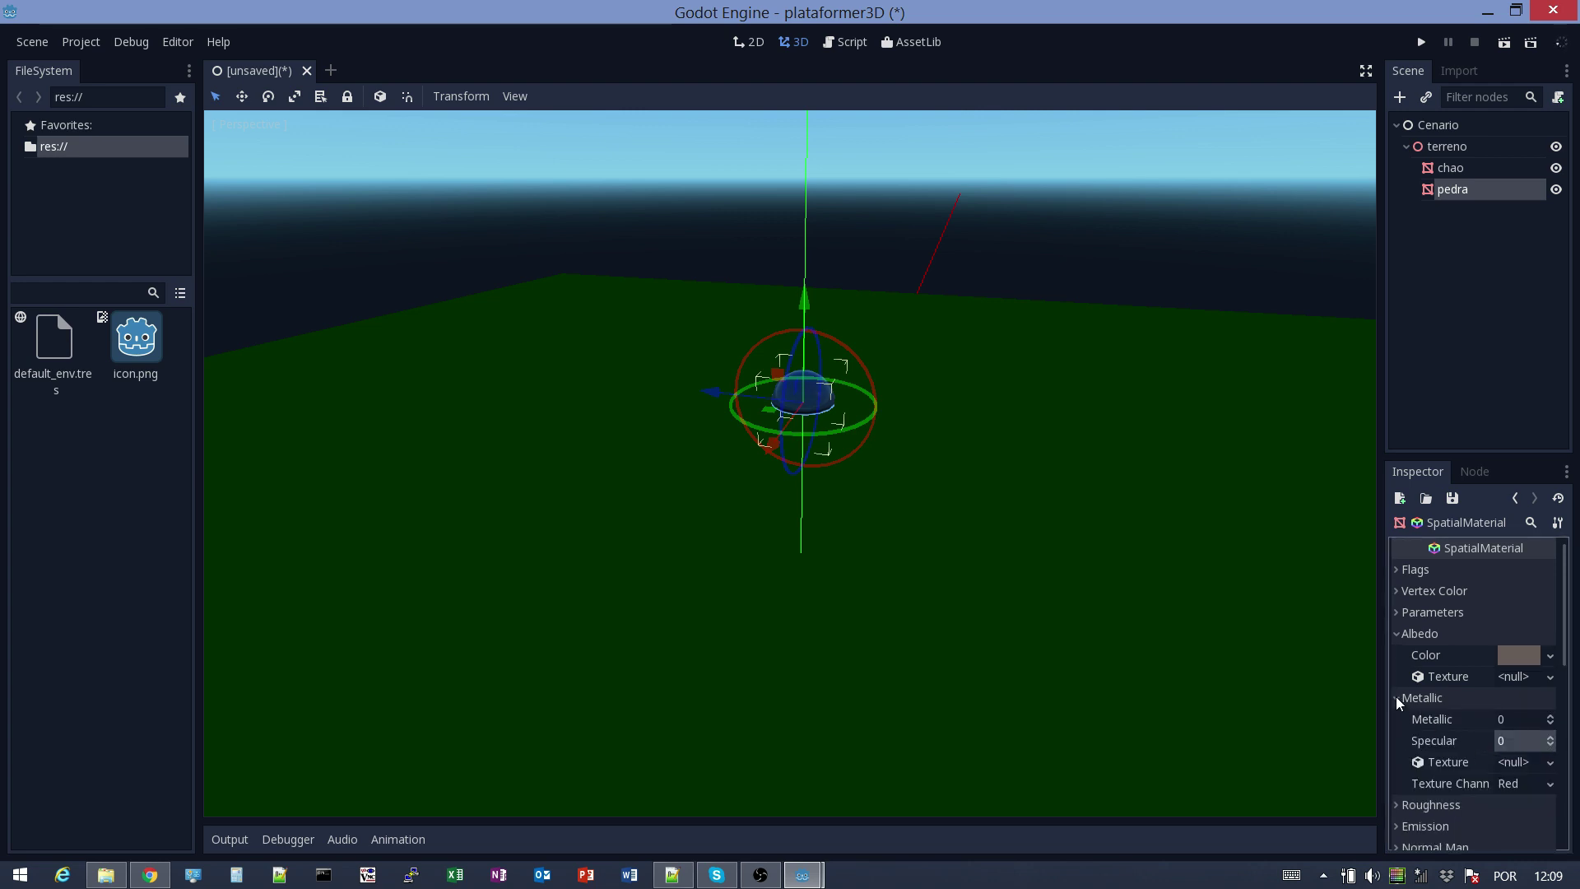
pyautogui.click(1396, 697)
# Set the roughness of pedra's material to 1
pyautogui.click(1396, 720)
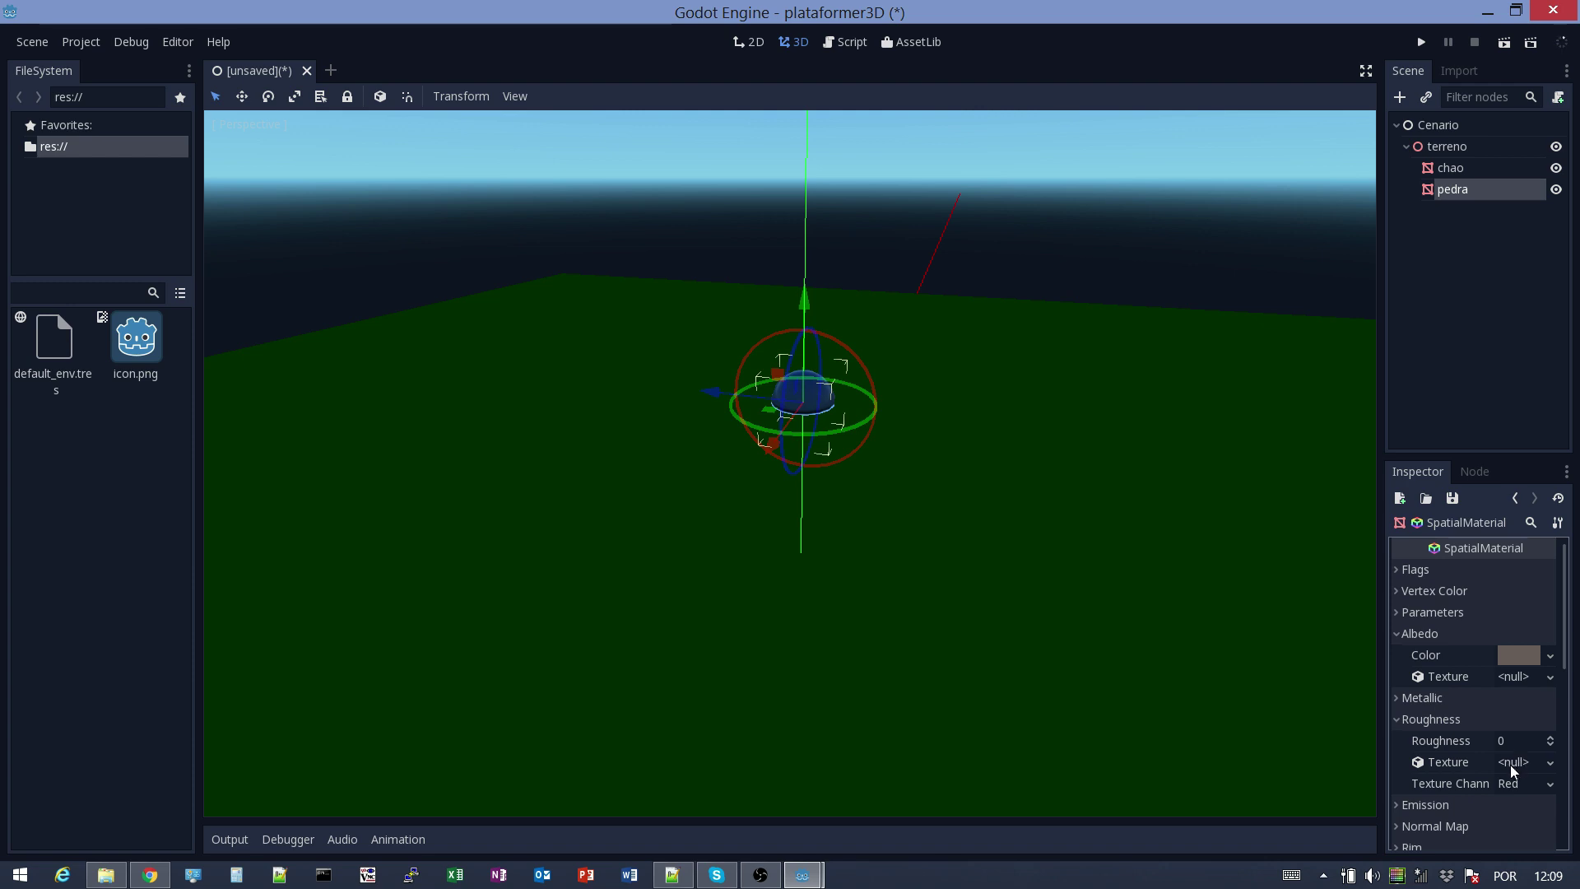
pyautogui.click(1513, 744)
pyautogui.write('1')
pyautogui.press('Return')
# Lower pedra along the vertical axis until the hemisphere rests on the green ground
pyautogui.scroll(3, 941, 442)
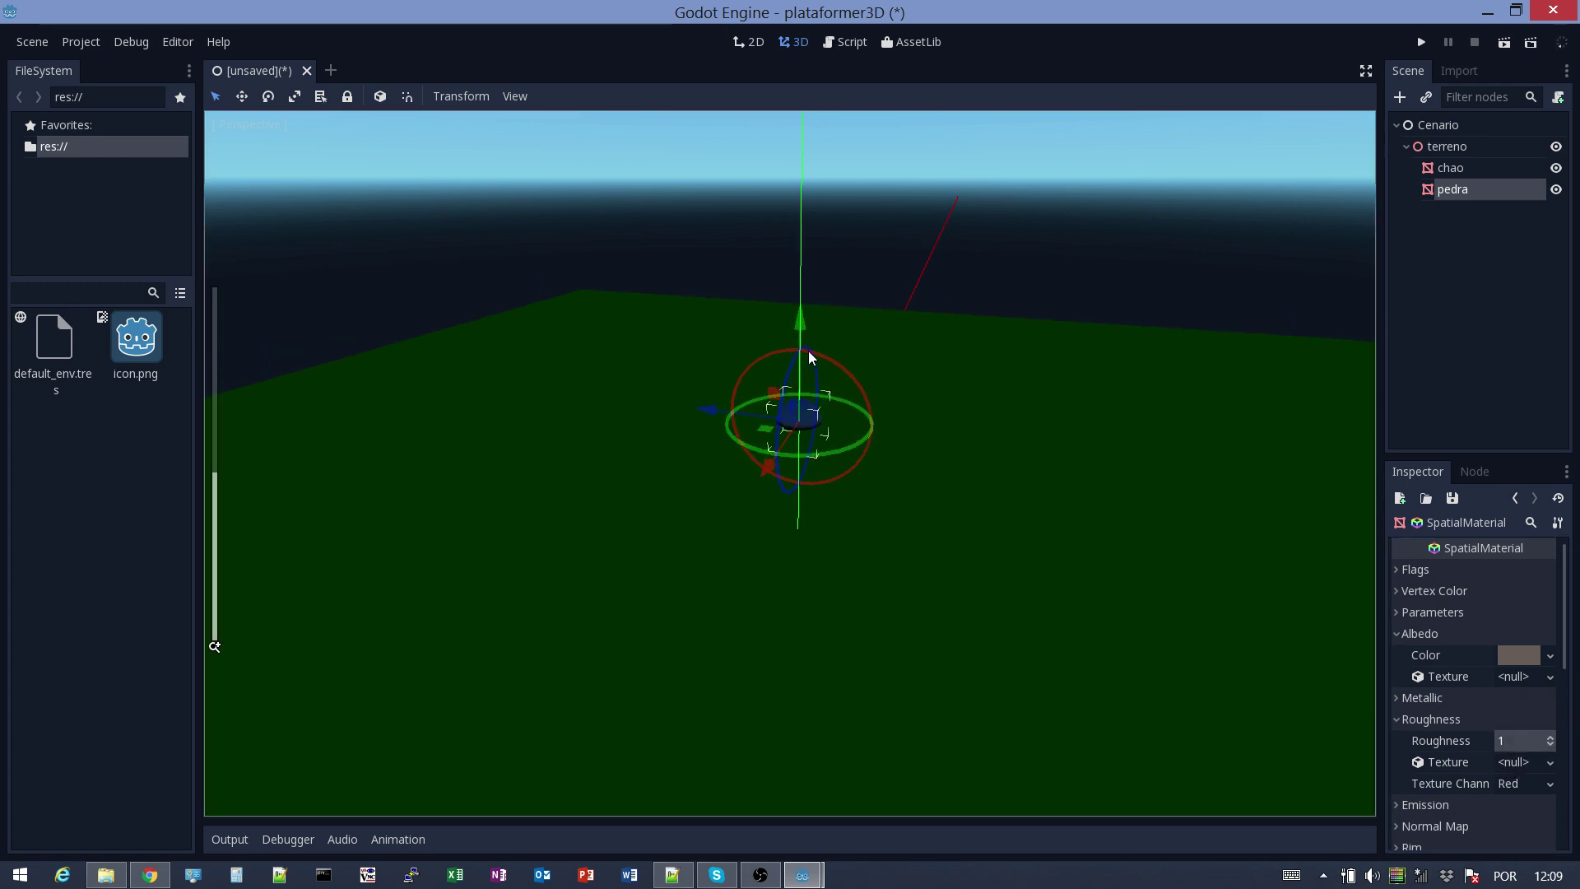
pyautogui.moveTo(796, 318); pyautogui.dragTo(813, 451)
pyautogui.scroll(-1, 935, 584)
pyautogui.moveTo(935, 585)
pyautogui.mouseDown(button='middle')
pyautogui.moveTo(970, 534)
pyautogui.moveTo(945, 578)
pyautogui.moveTo(1019, 589)
pyautogui.moveTo(689, 579)
pyautogui.moveTo(861, 601)
pyautogui.moveTo(1071, 589)
pyautogui.moveTo(1035, 568)
pyautogui.moveTo(951, 612)
pyautogui.moveTo(734, 575)
pyautogui.moveTo(989, 583)
pyautogui.moveTo(908, 592)
pyautogui.mouseUp(button='middle')
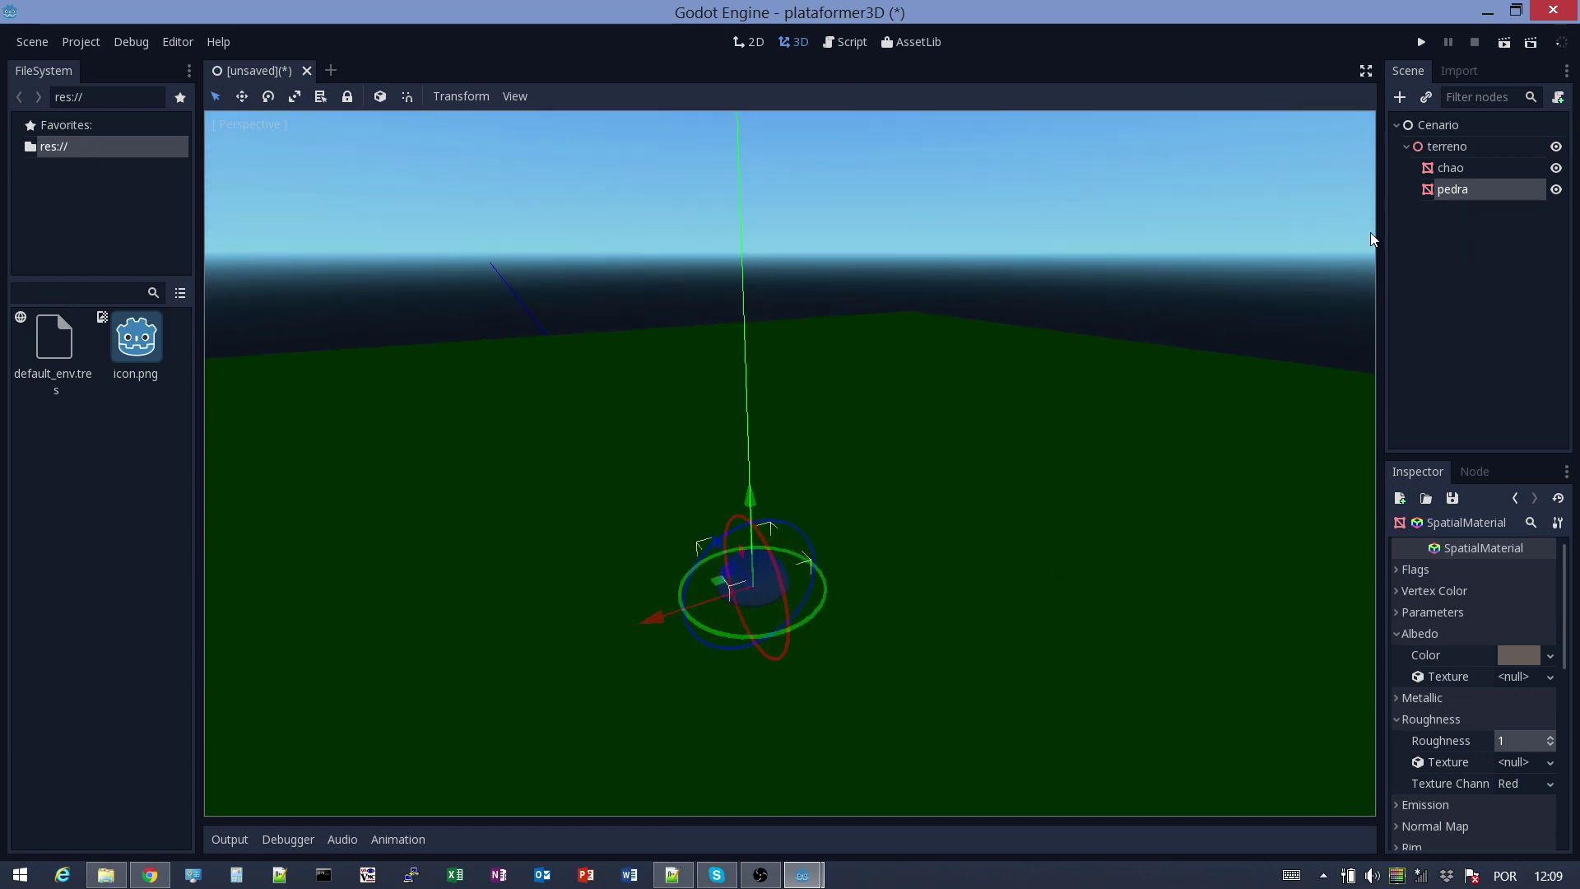
# Add a DirectionalLight node directly under the Cenario root node
pyautogui.click(1436, 126)
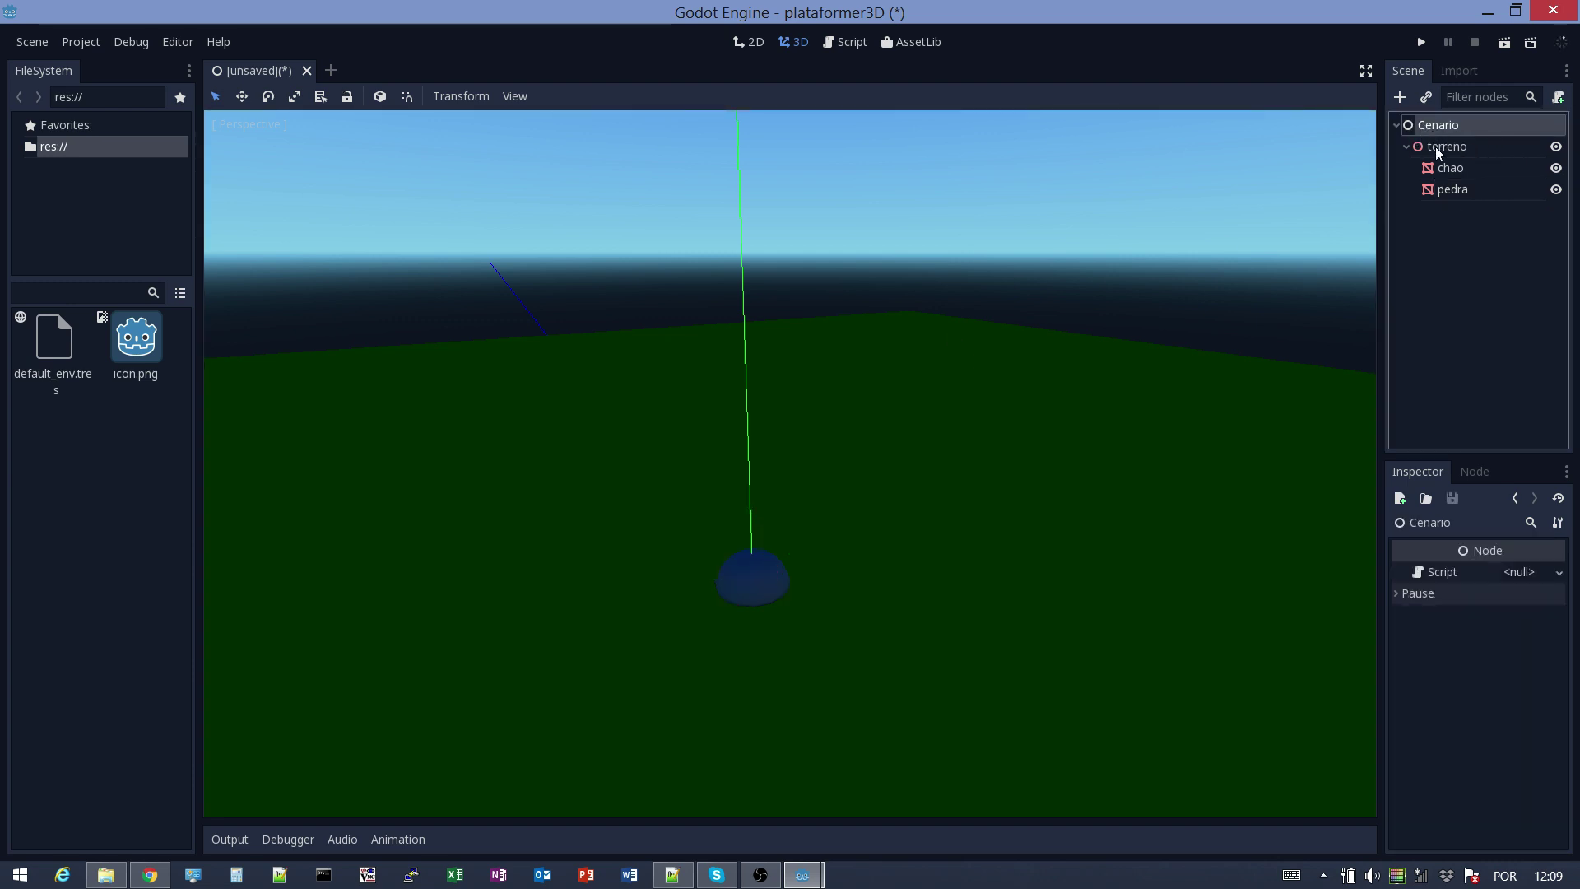
pyautogui.click(1399, 97)
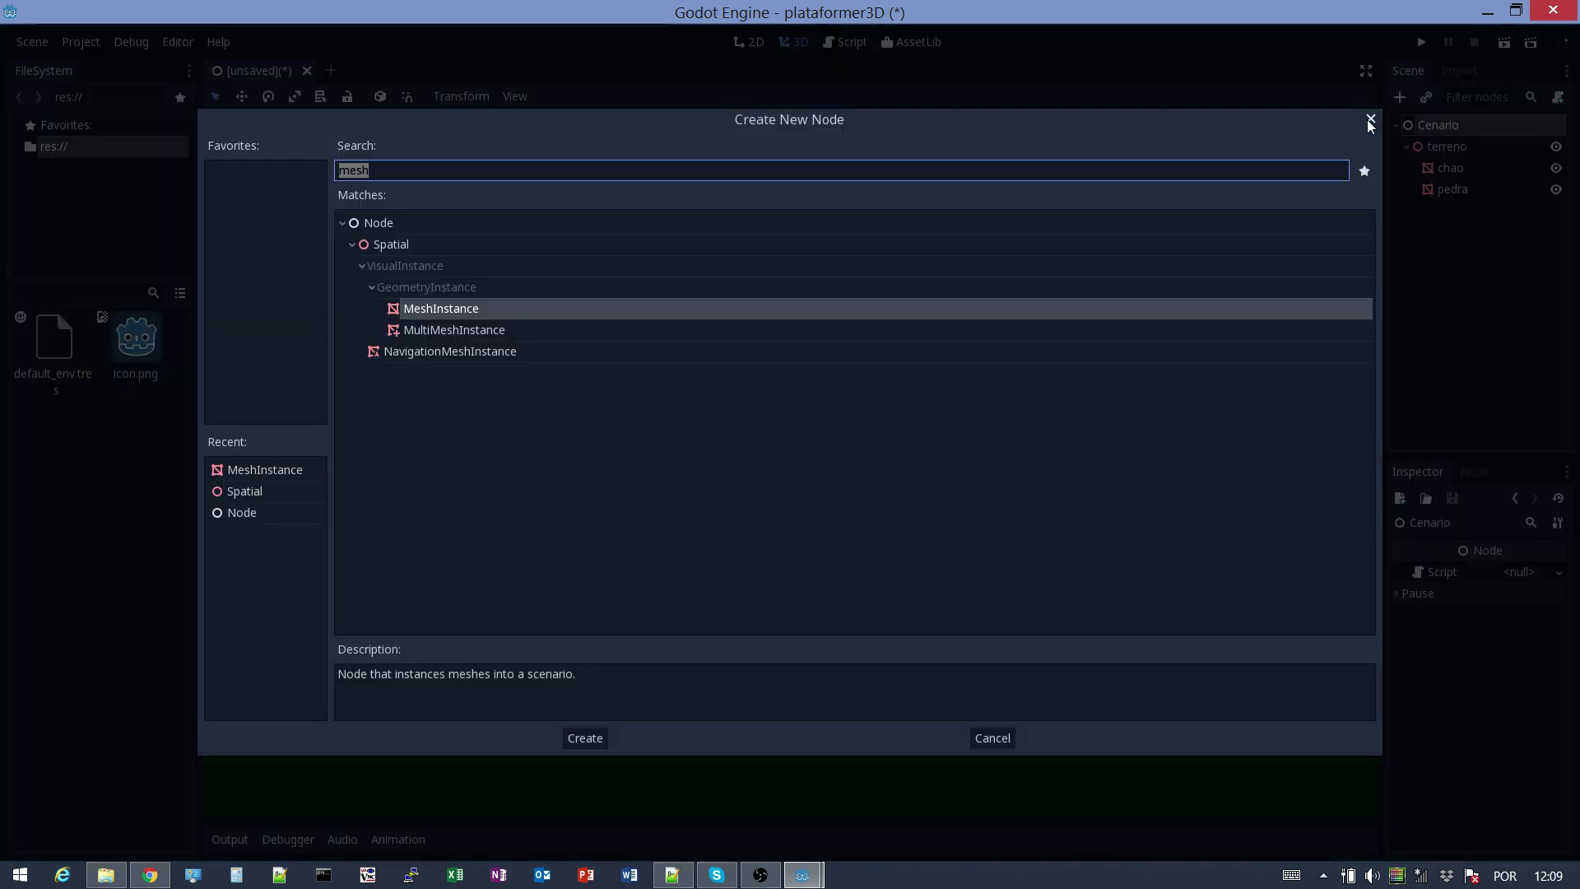
pyautogui.write('ligh')
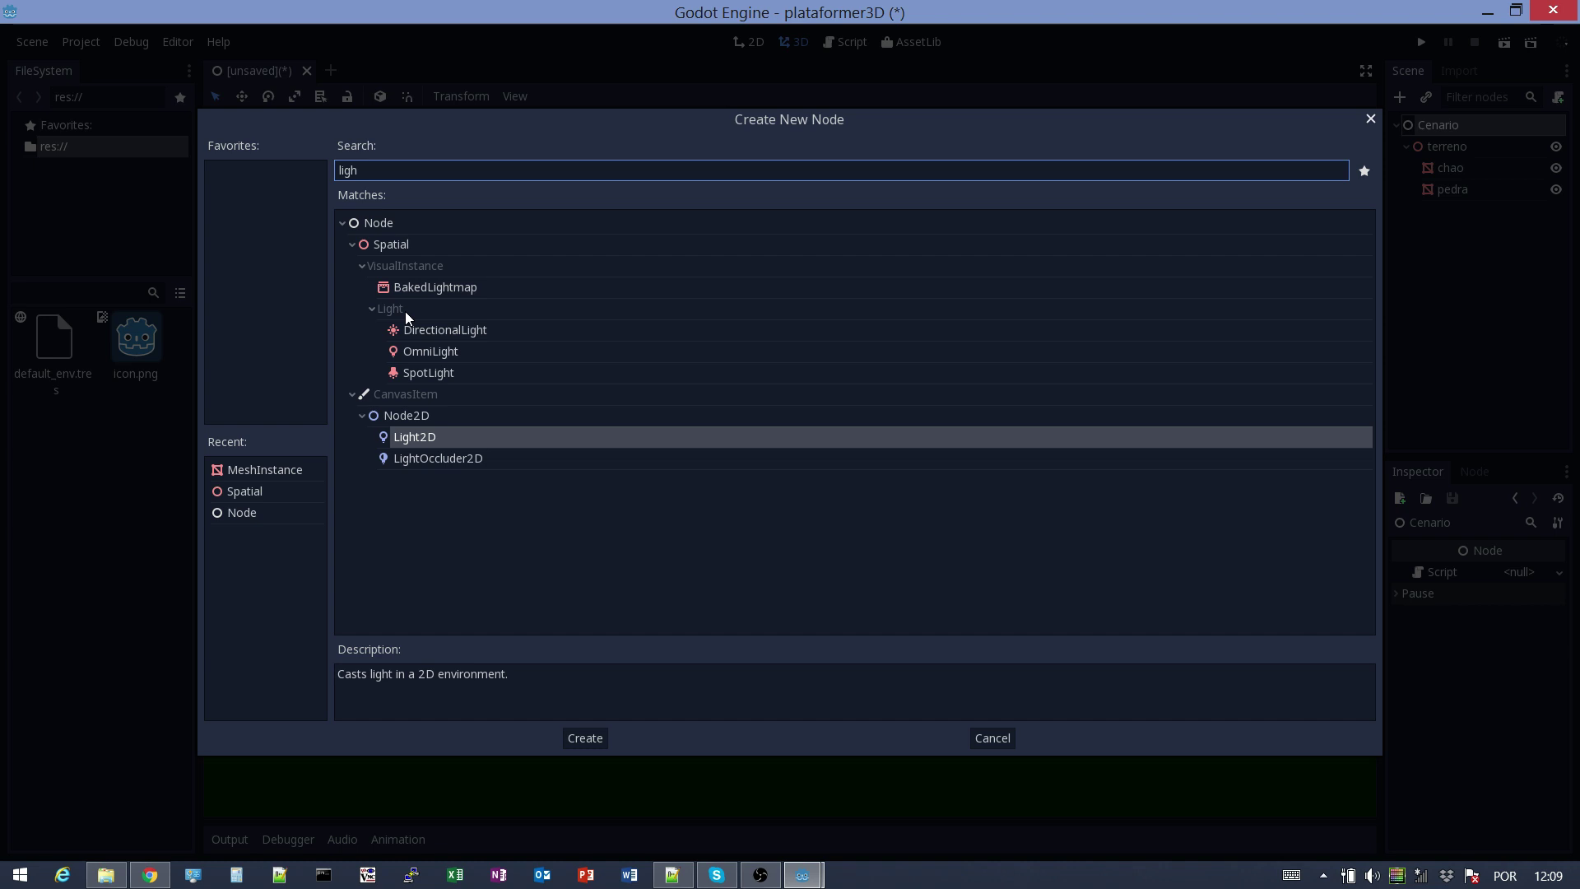
pyautogui.click(403, 329)
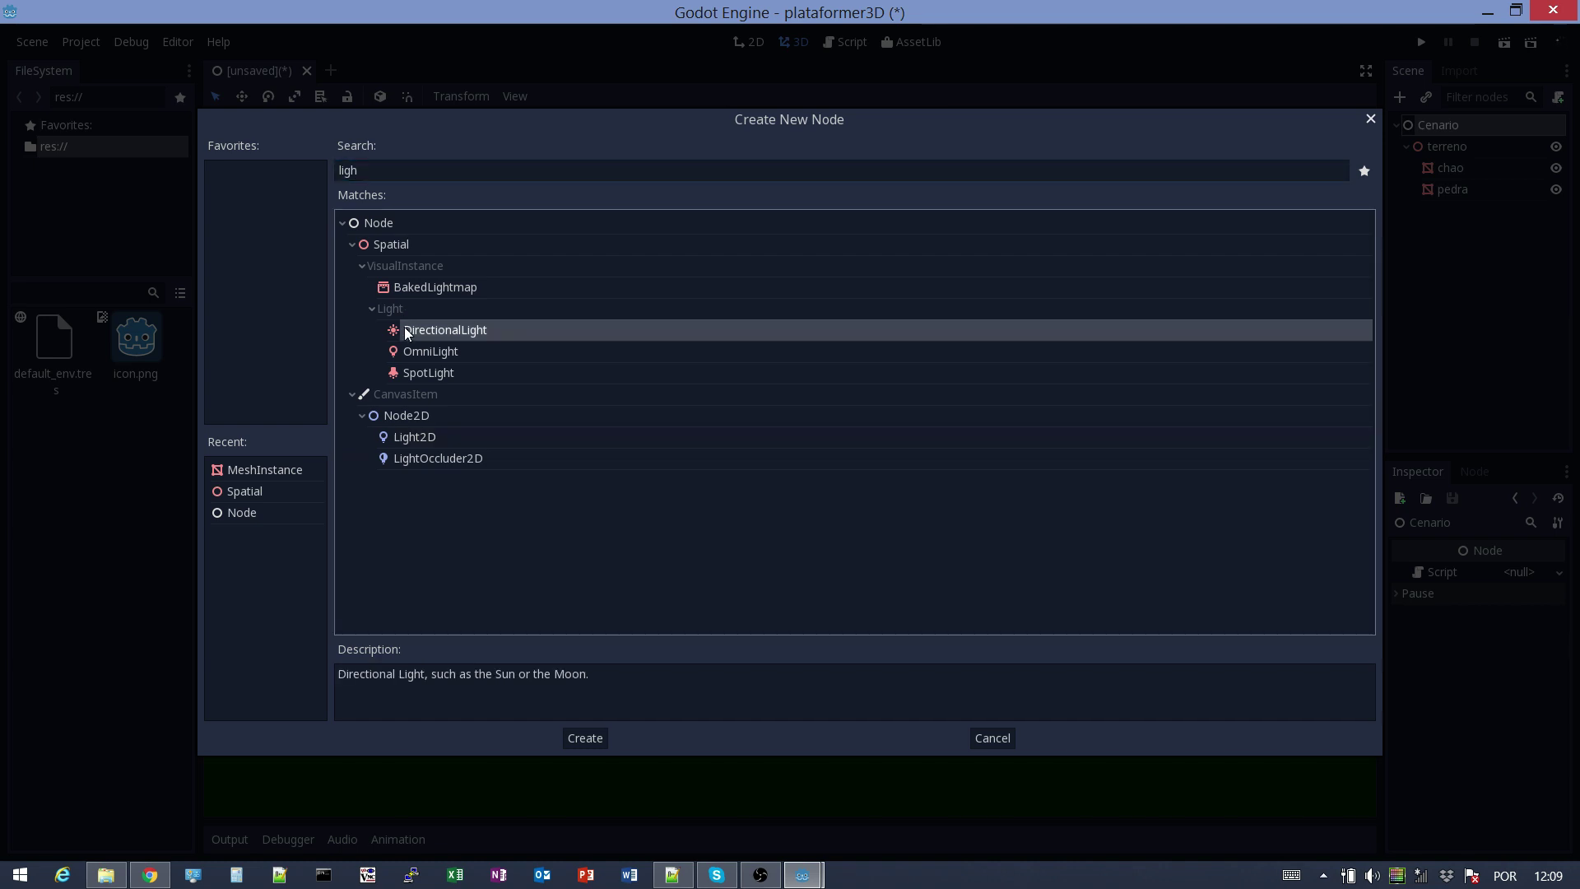
pyautogui.click(585, 737)
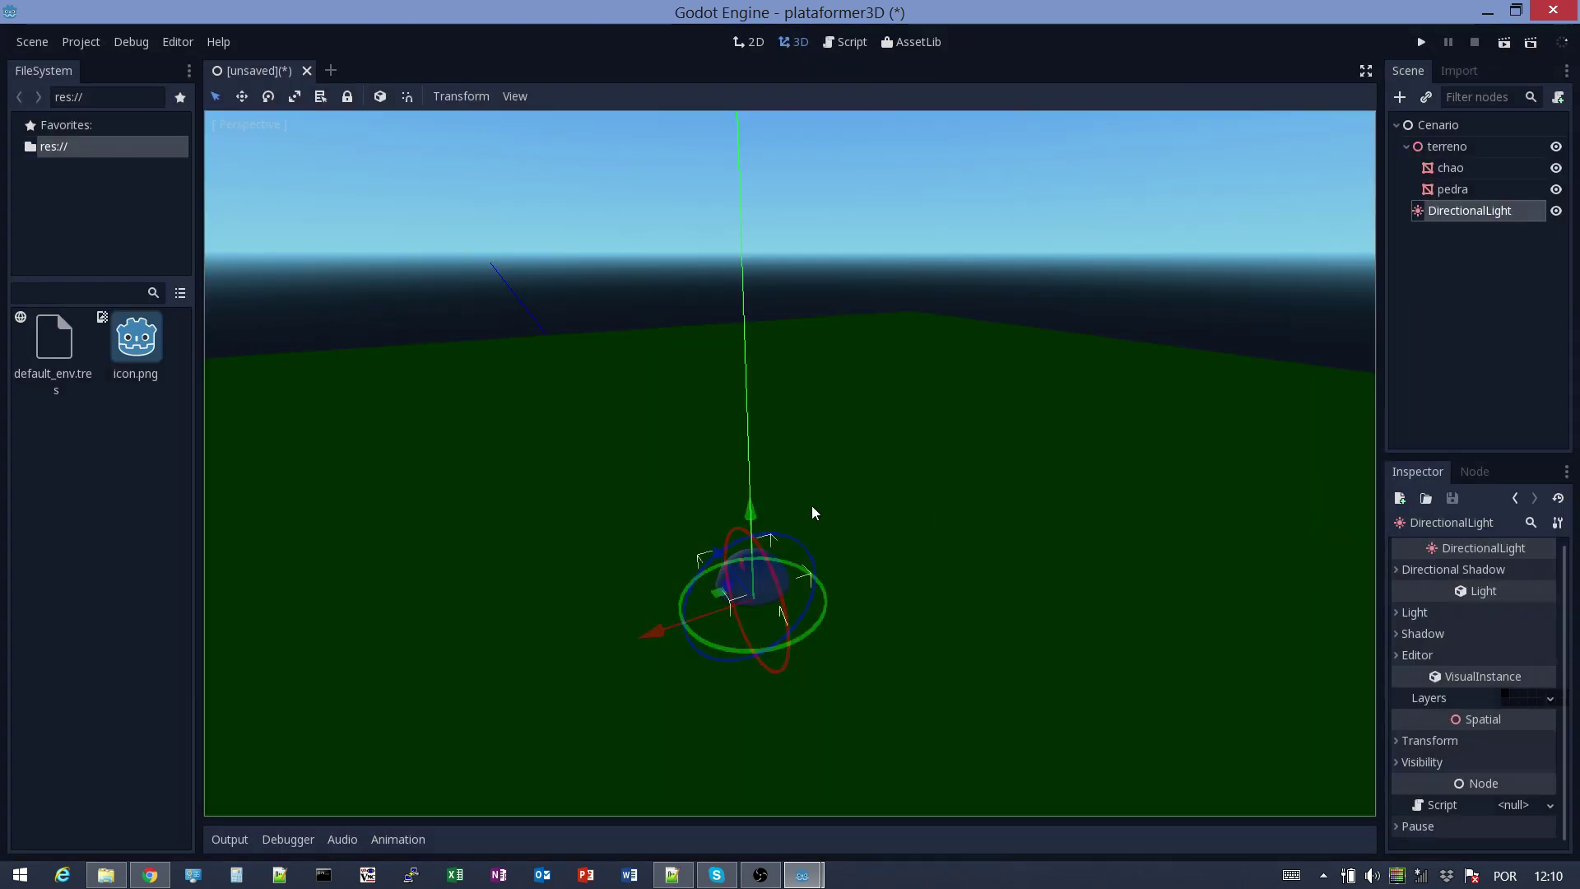
# Raise the DirectionalLight above the stone and shift it along the X axis toward the side of the ground
pyautogui.moveTo(749, 515); pyautogui.dragTo(745, 263)
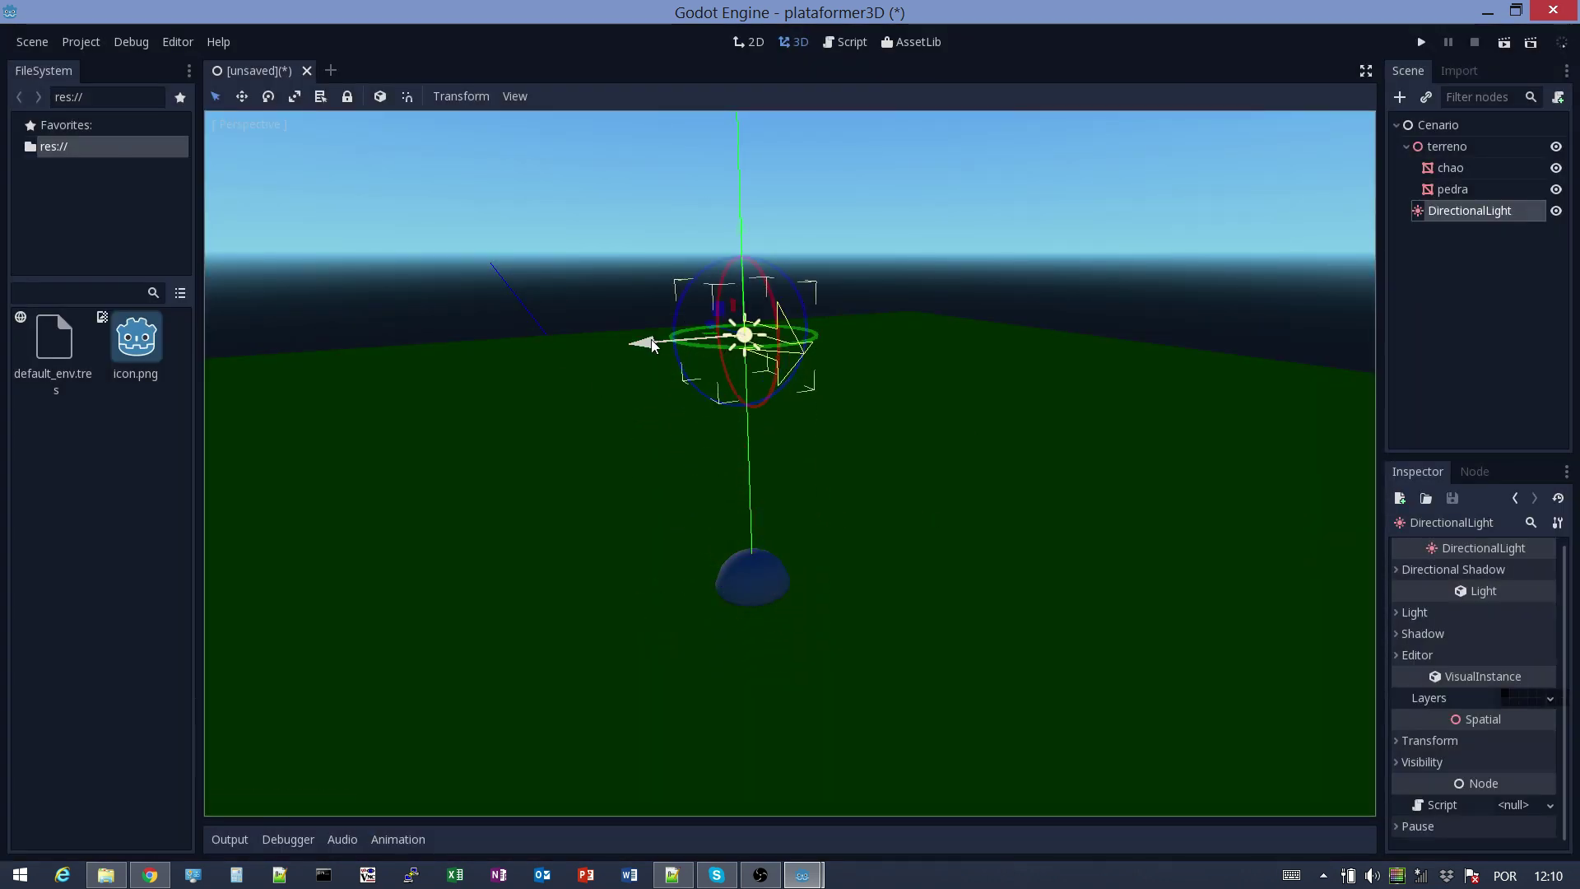
pyautogui.moveTo(640, 344); pyautogui.dragTo(430, 403)
pyautogui.scroll(-5, 611, 581)
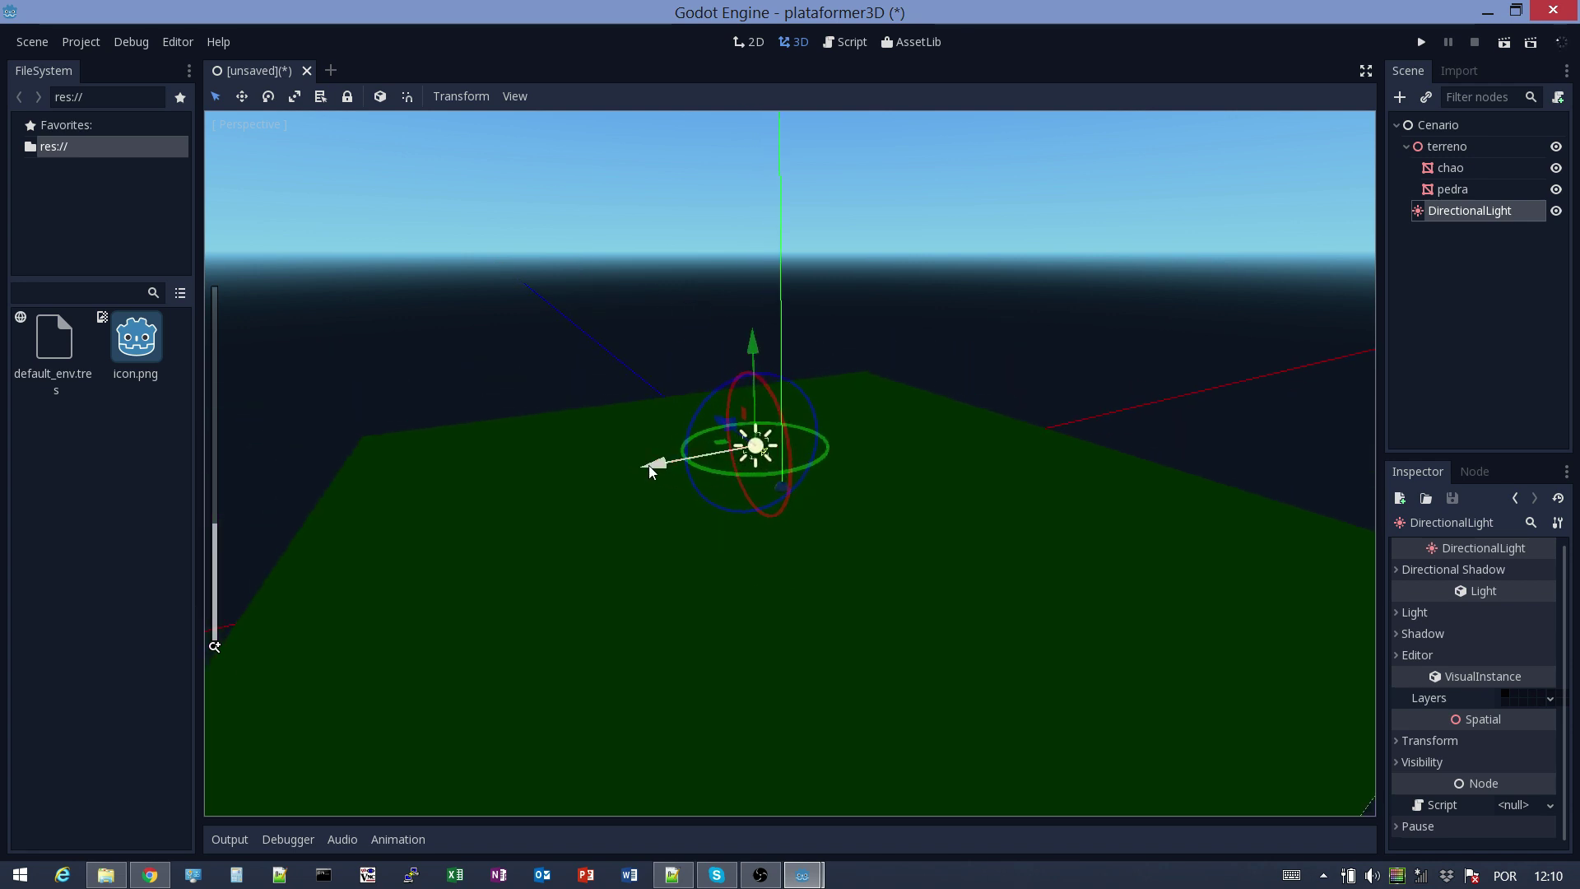
pyautogui.moveTo(648, 466); pyautogui.dragTo(578, 541)
# Rotate the DirectionalLight so that it shines down onto the green ground
pyautogui.moveTo(579, 540); pyautogui.dragTo(693, 462, button='middle')
pyautogui.moveTo(659, 416); pyautogui.dragTo(659, 471)
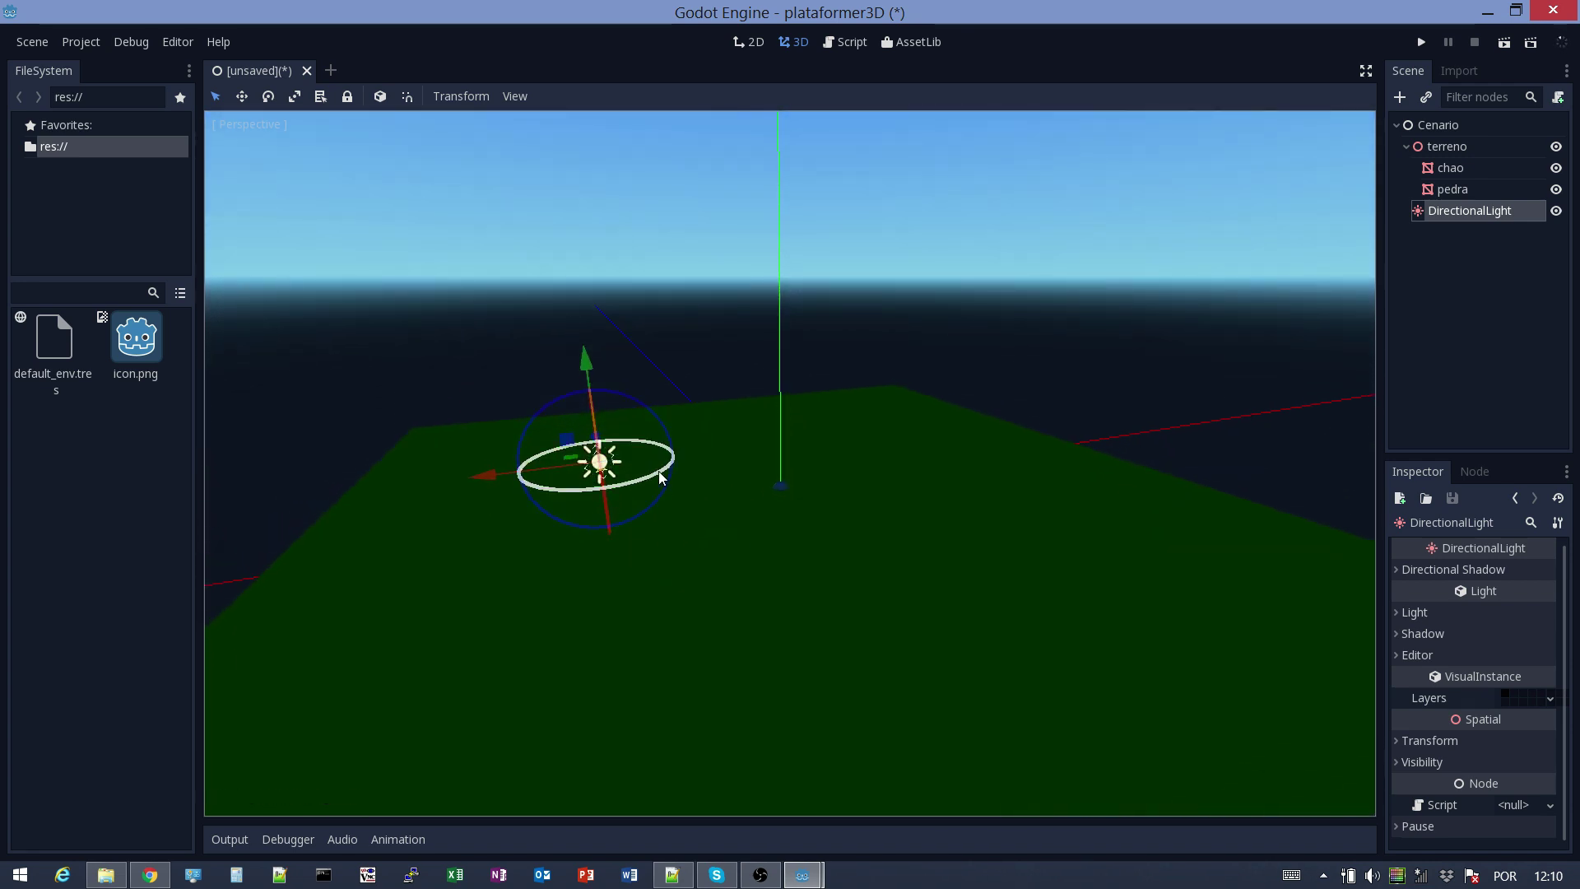
pyautogui.scroll(3, 638, 506)
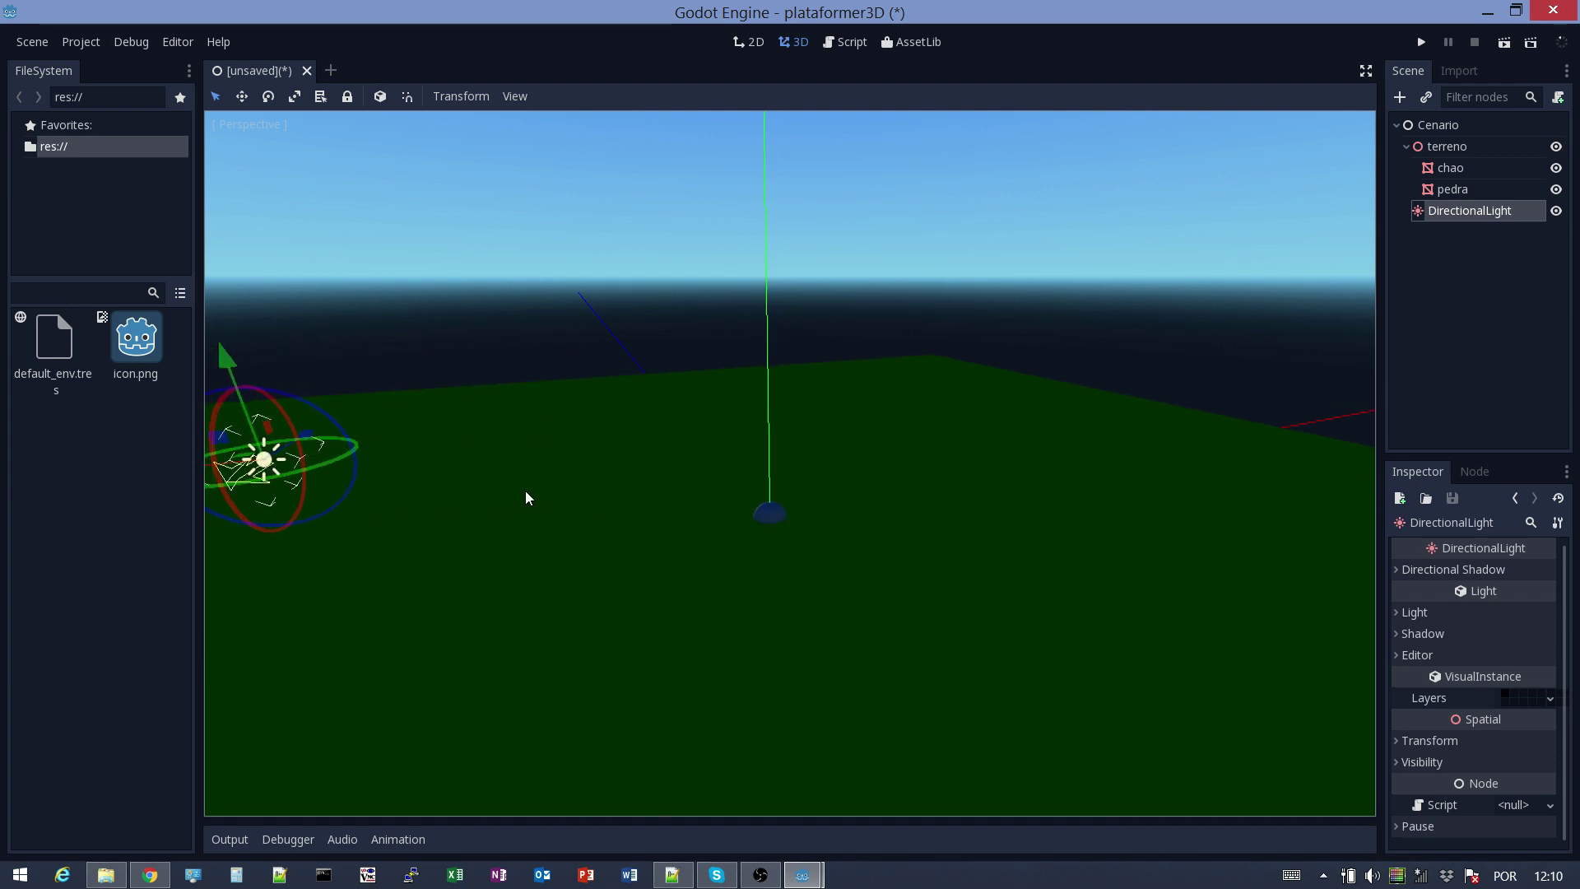
pyautogui.keyDown('shift'); pyautogui.moveTo(525, 491); pyautogui.dragTo(584, 308, button='middle'); pyautogui.keyUp('shift')
pyautogui.moveTo(580, 303); pyautogui.dragTo(523, 357)
pyautogui.moveTo(524, 357); pyautogui.dragTo(930, 475, button='middle')
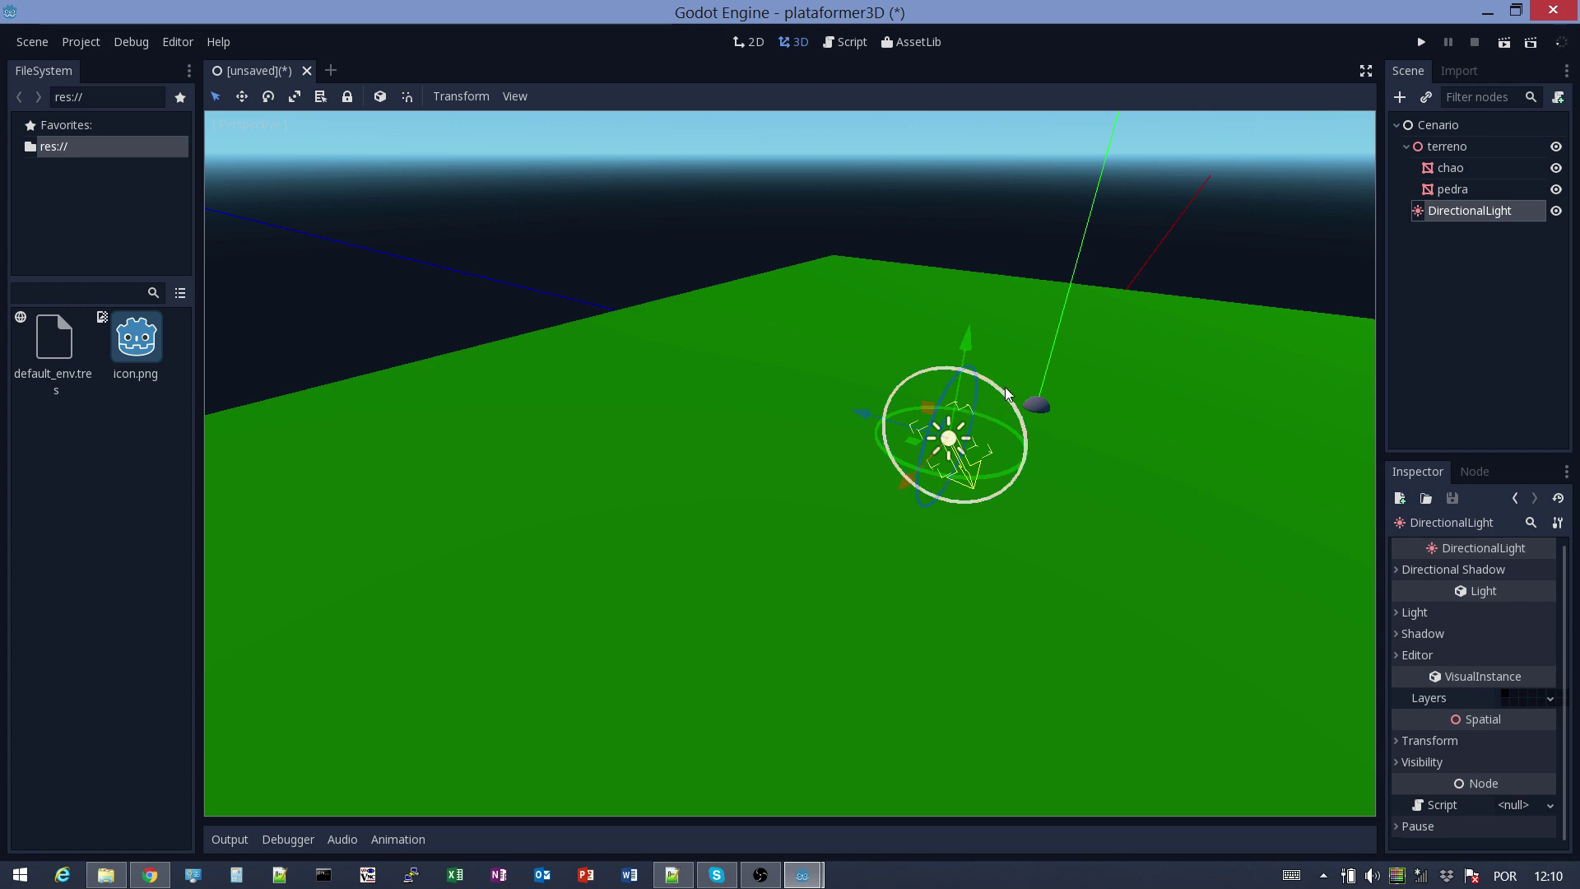
# Adjust the DirectionalLight's tilt with its rotation rings so its beam angles further toward the ground
pyautogui.moveTo(1005, 387); pyautogui.dragTo(989, 367)
pyautogui.moveTo(1177, 537); pyautogui.dragTo(1062, 600, button='middle')
pyautogui.moveTo(1005, 554); pyautogui.dragTo(980, 498)
# Change the DirectionalLight's light color to a pale yellow
pyautogui.moveTo(1146, 645); pyautogui.dragTo(514, 584, button='middle')
pyautogui.scroll(3, 825, 538)
pyautogui.scroll(-8, 825, 542)
pyautogui.scroll(6, 811, 566)
pyautogui.scroll(-3, 800, 581)
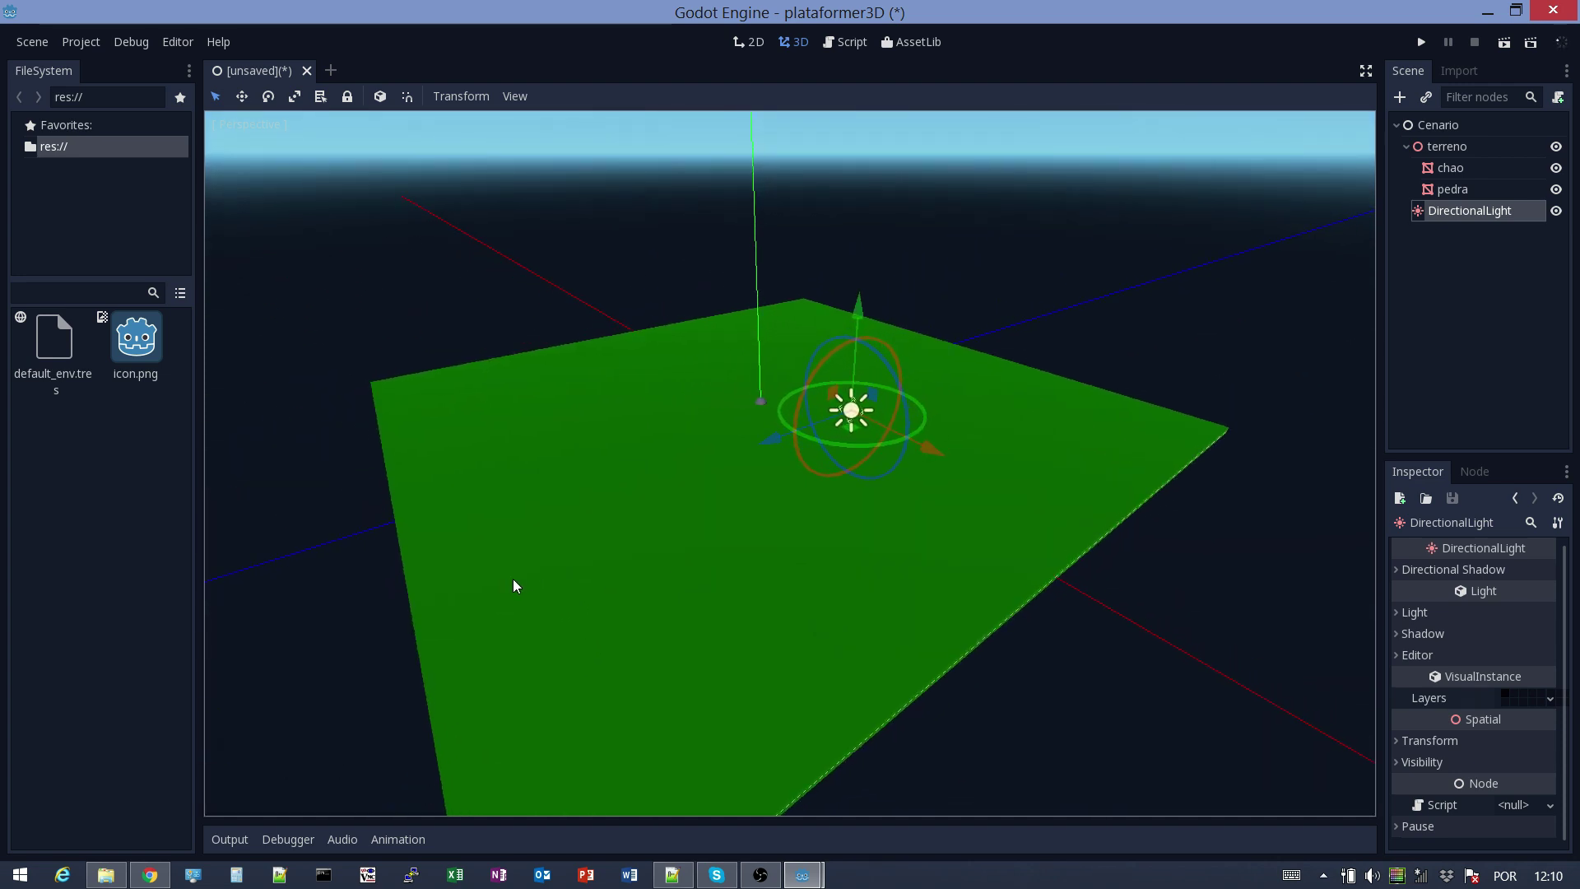
pyautogui.moveTo(825, 575); pyautogui.dragTo(963, 575, button='middle')
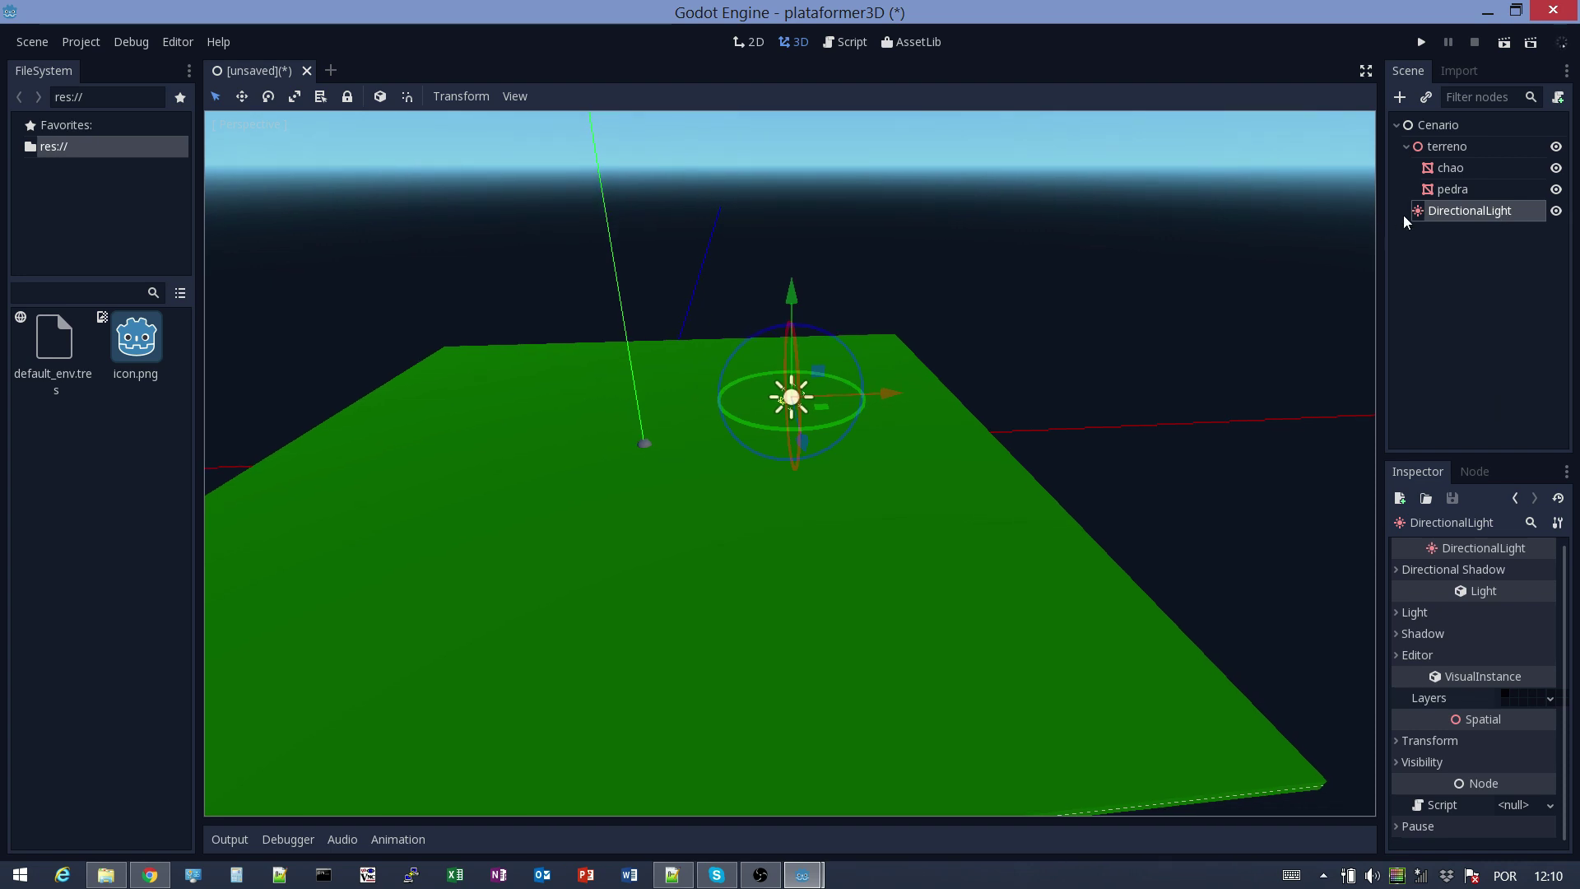
pyautogui.click(1403, 611)
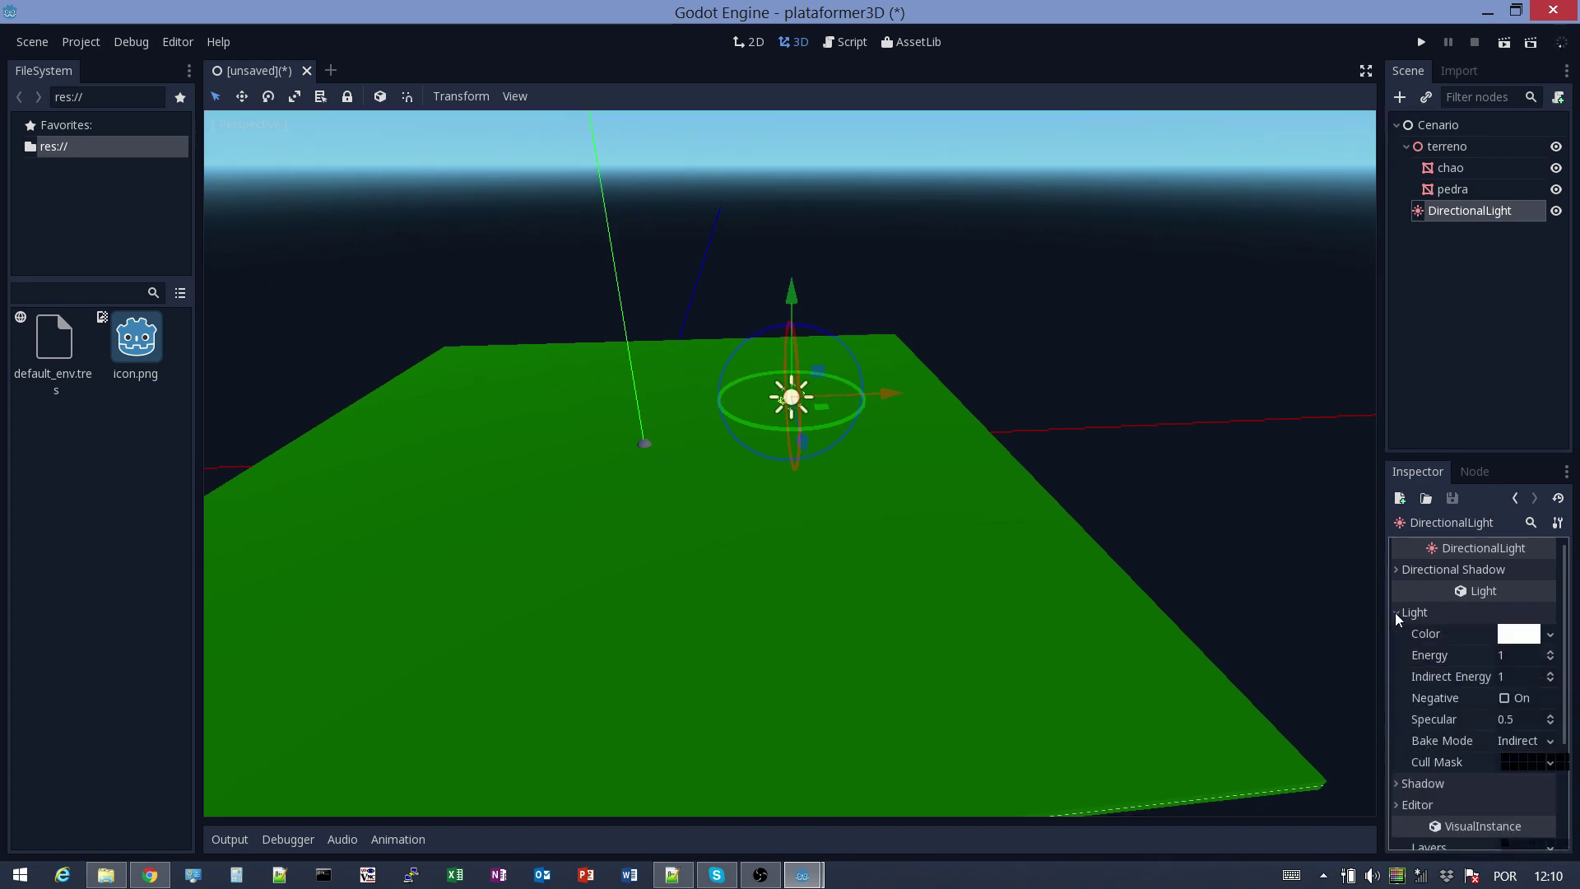
pyautogui.click(1517, 634)
pyautogui.click(1562, 530)
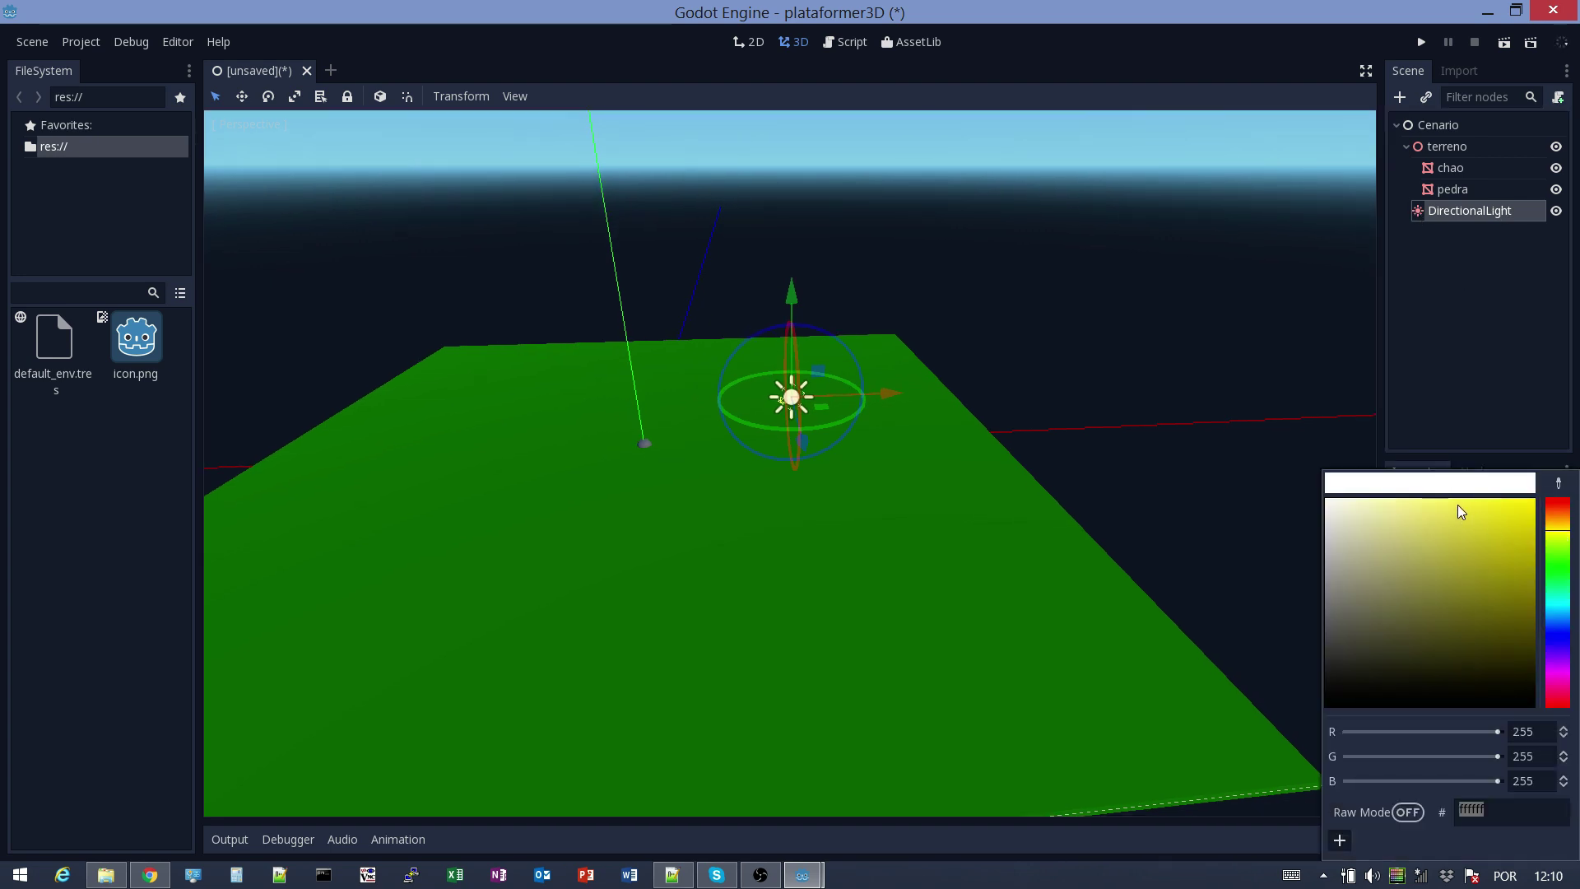
pyautogui.moveTo(1459, 505)
pyautogui.mouseDown()
pyautogui.moveTo(1473, 447)
pyautogui.moveTo(1417, 414)
pyautogui.mouseUp()
pyautogui.click(1440, 372)
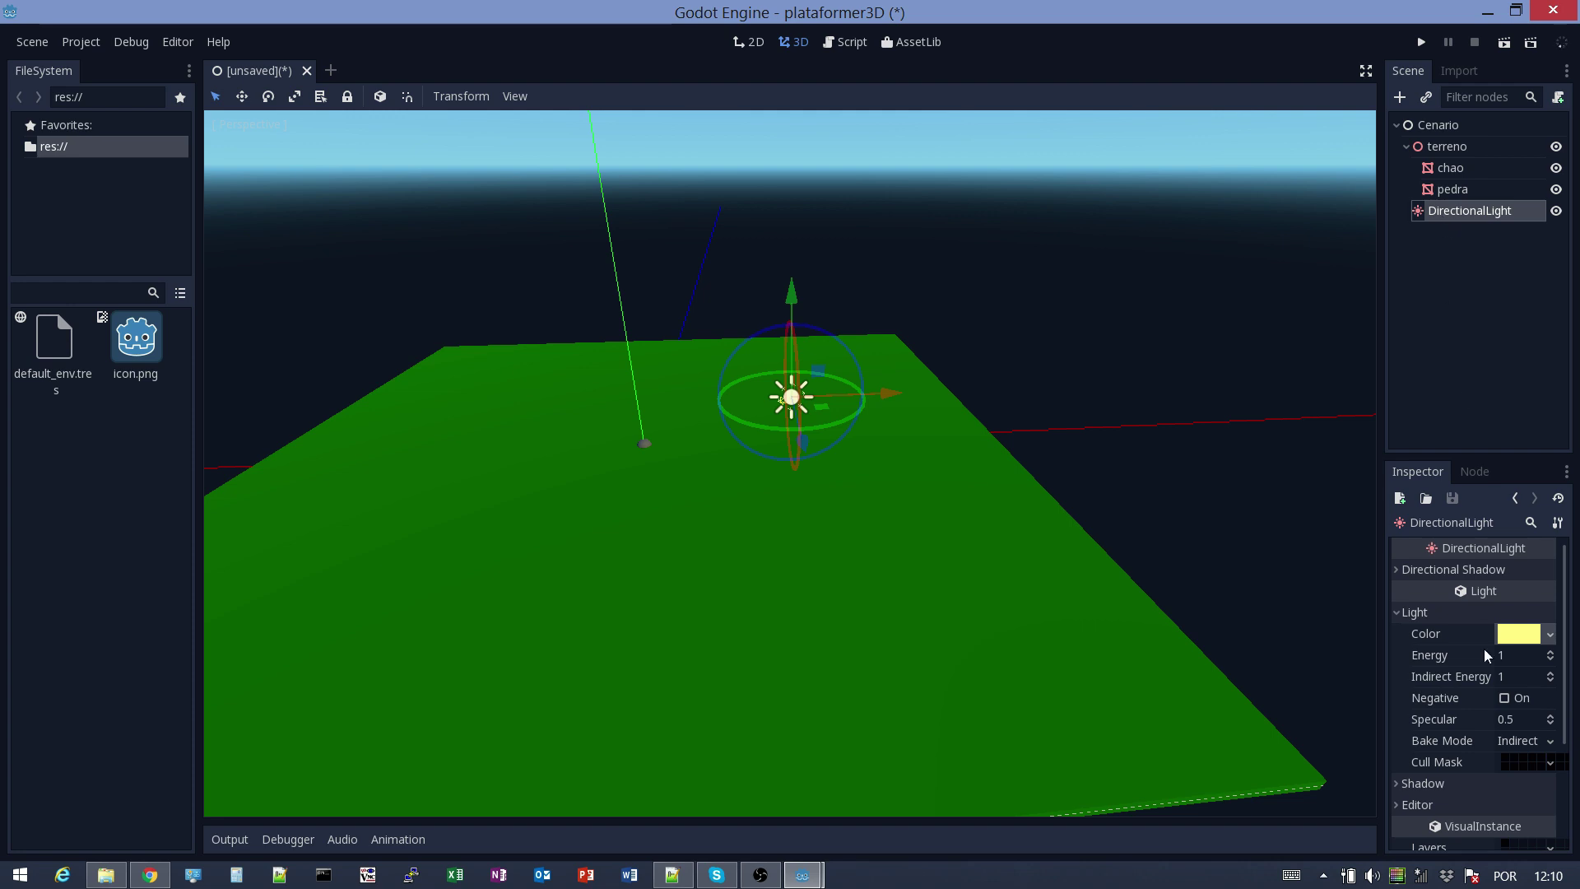
# Enable shadows for the DirectionalLight and inspect the stone from different angles
pyautogui.click(1398, 612)
pyautogui.click(1397, 633)
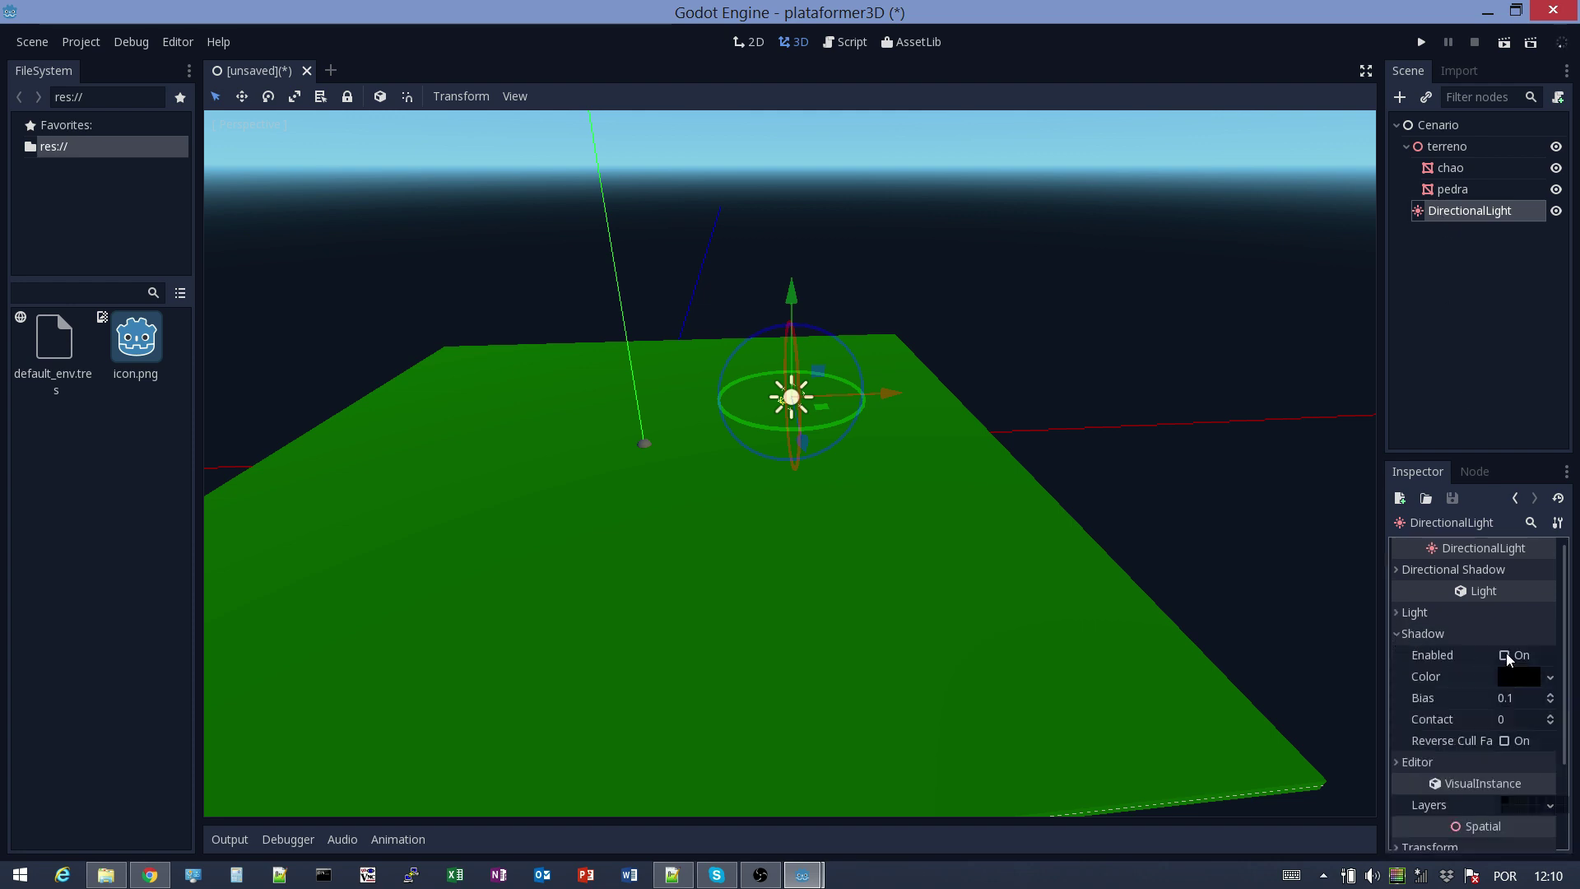
pyautogui.scroll(6, 649, 424)
pyautogui.moveTo(649, 424); pyautogui.dragTo(577, 524, button='middle')
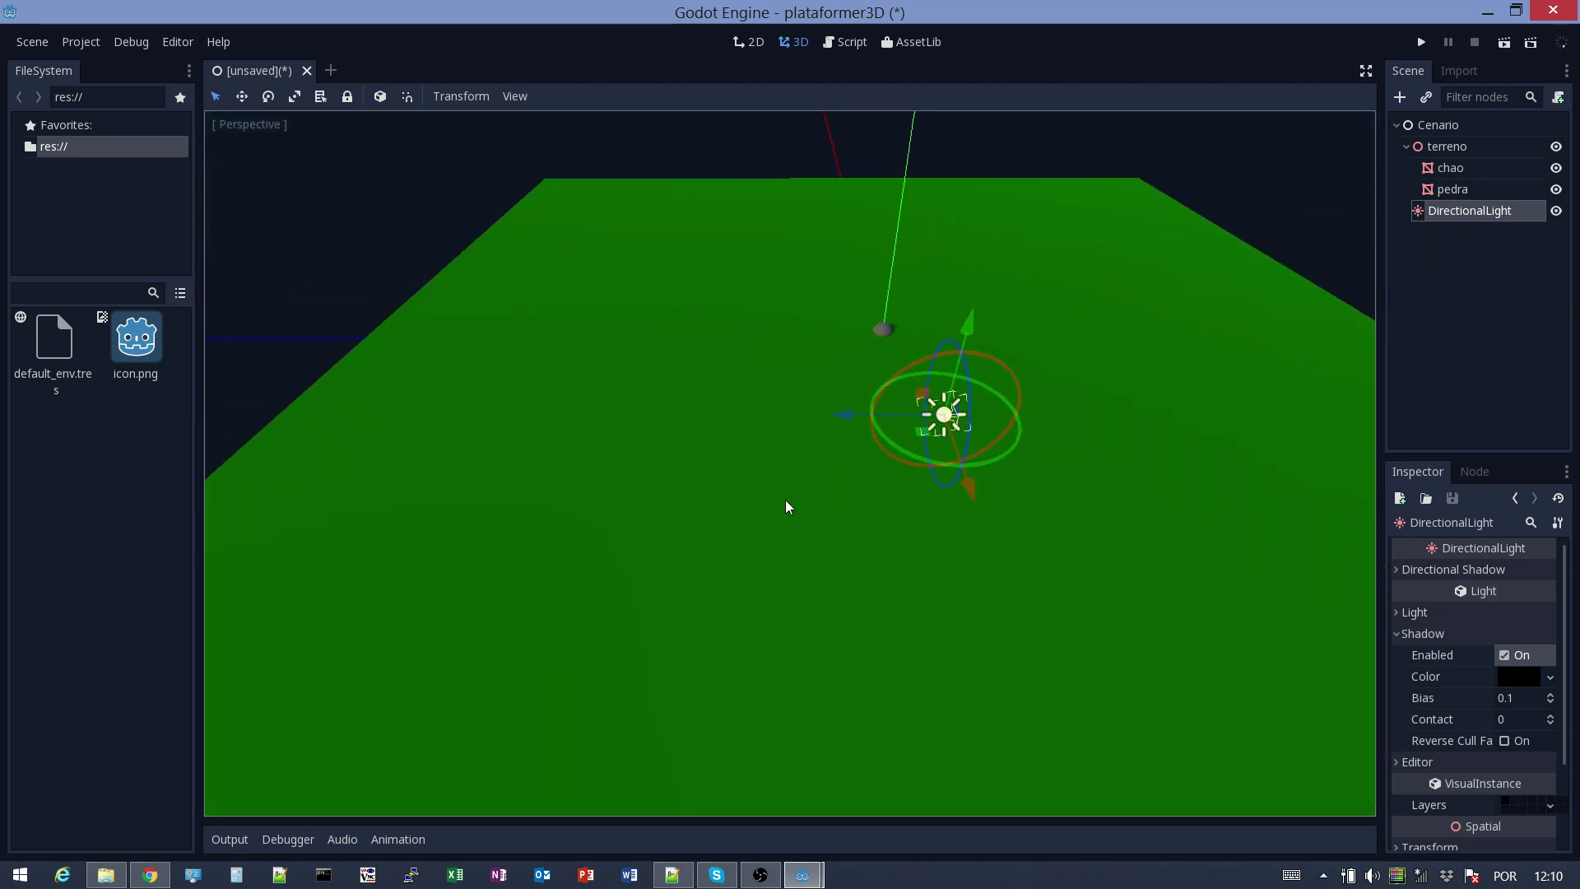
pyautogui.scroll(-2, 695, 524)
pyautogui.moveTo(696, 530); pyautogui.dragTo(745, 354, button='middle')
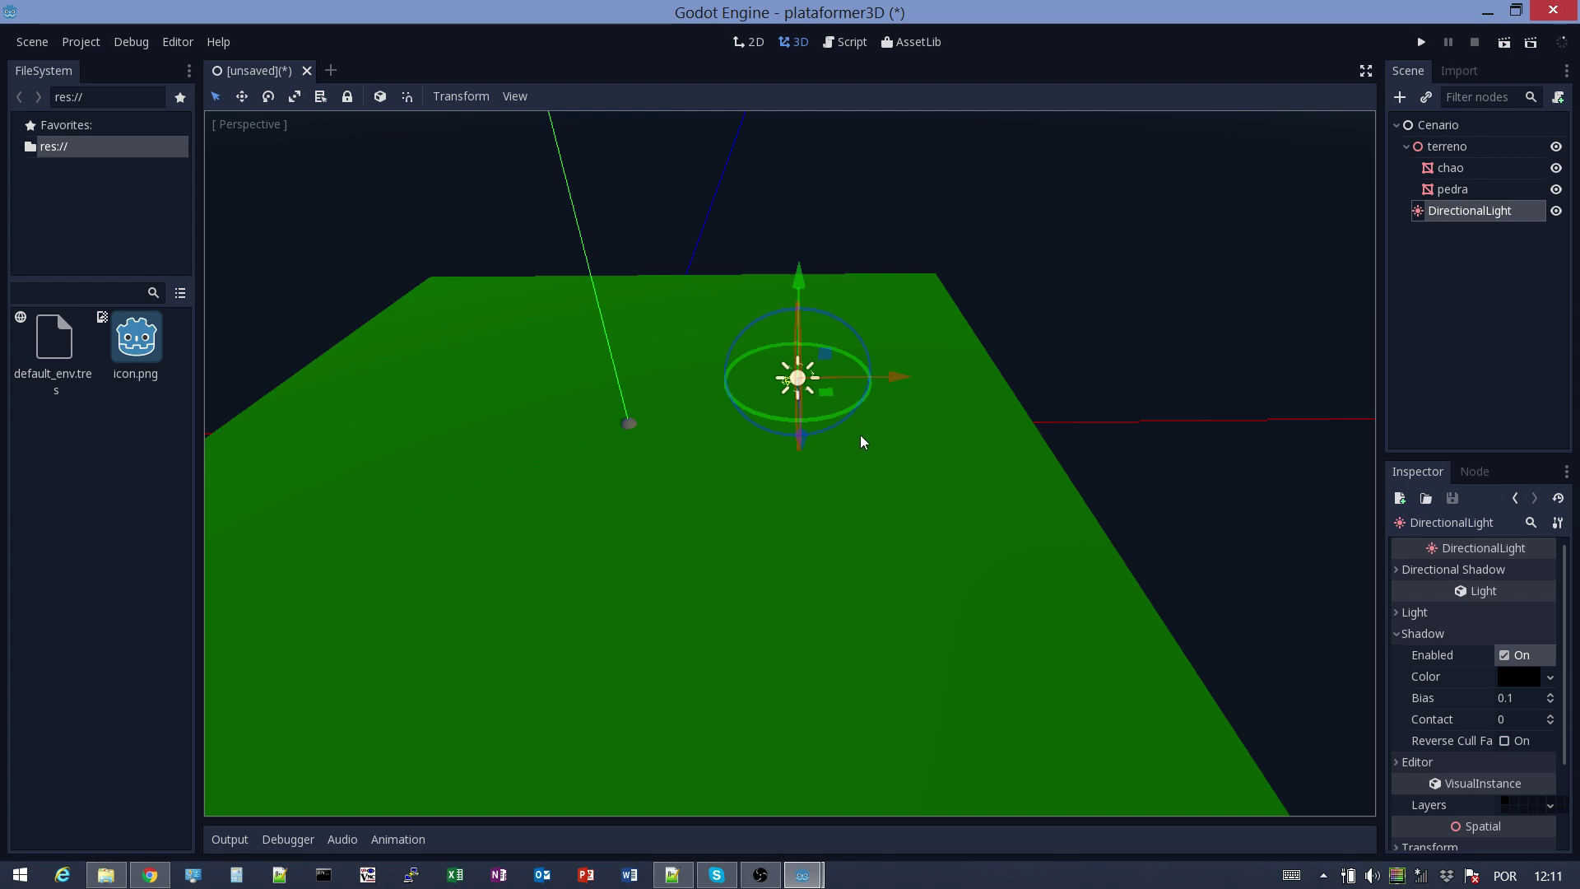
# Turn the DirectionalLight around its vertical axis to change the direction of the stone's shadow
pyautogui.moveTo(861, 443); pyautogui.dragTo(844, 393, button='middle')
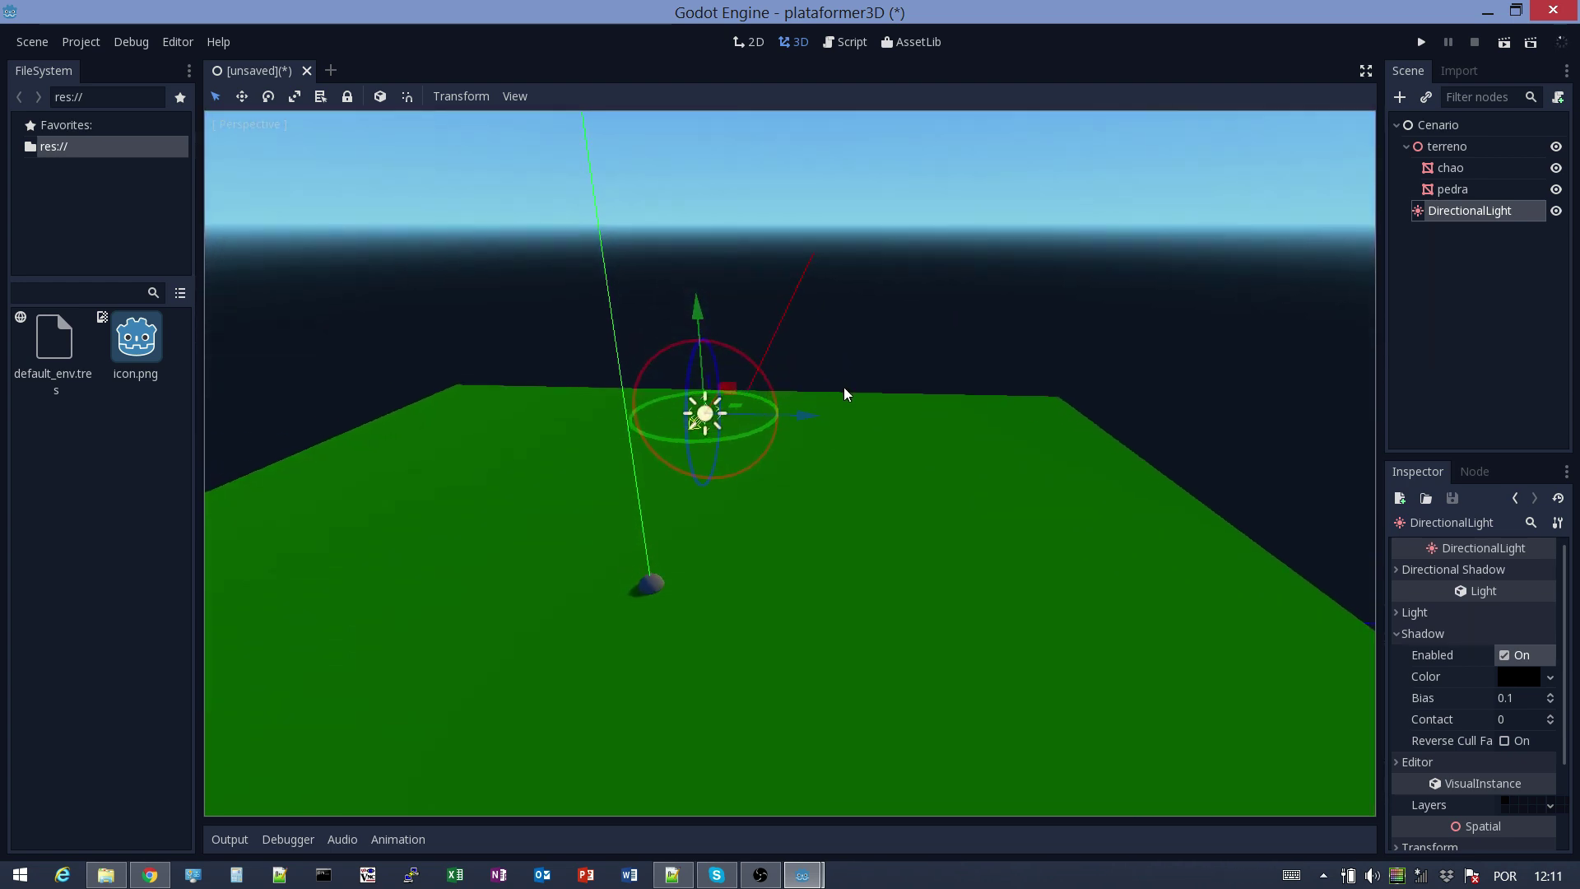
pyautogui.moveTo(776, 403)
pyautogui.mouseDown()
pyautogui.moveTo(770, 387)
pyautogui.moveTo(778, 399)
pyautogui.mouseUp()
pyautogui.moveTo(937, 485); pyautogui.dragTo(782, 489, button='middle')
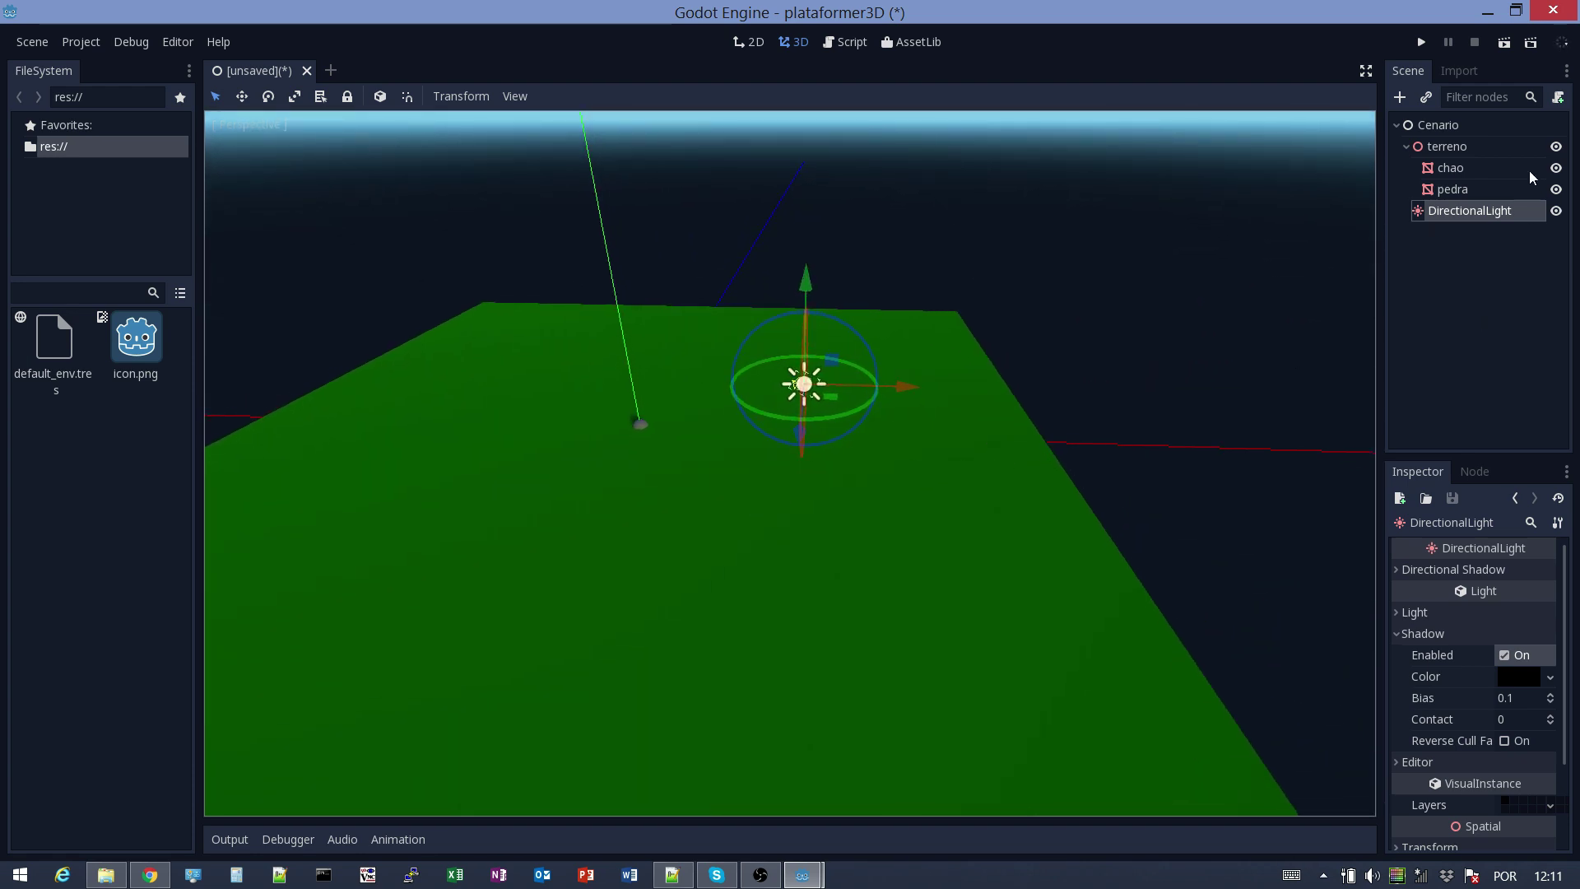
pyautogui.moveTo(660, 528); pyautogui.dragTo(508, 515, button='middle')
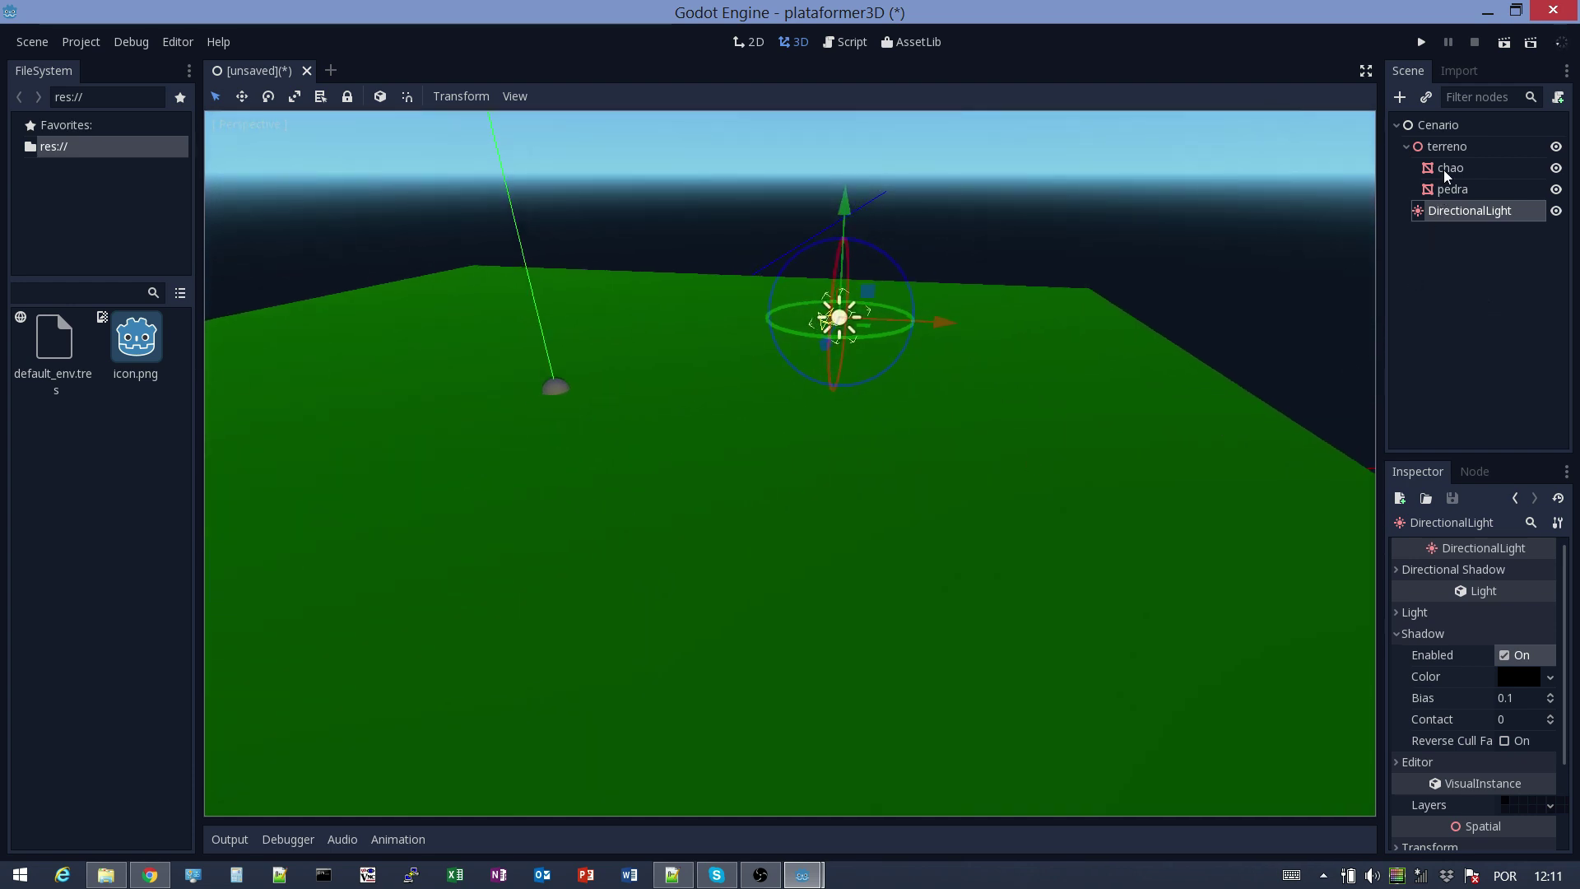
# Add a Camera node directly under the Cenario root node
pyautogui.click(1438, 125)
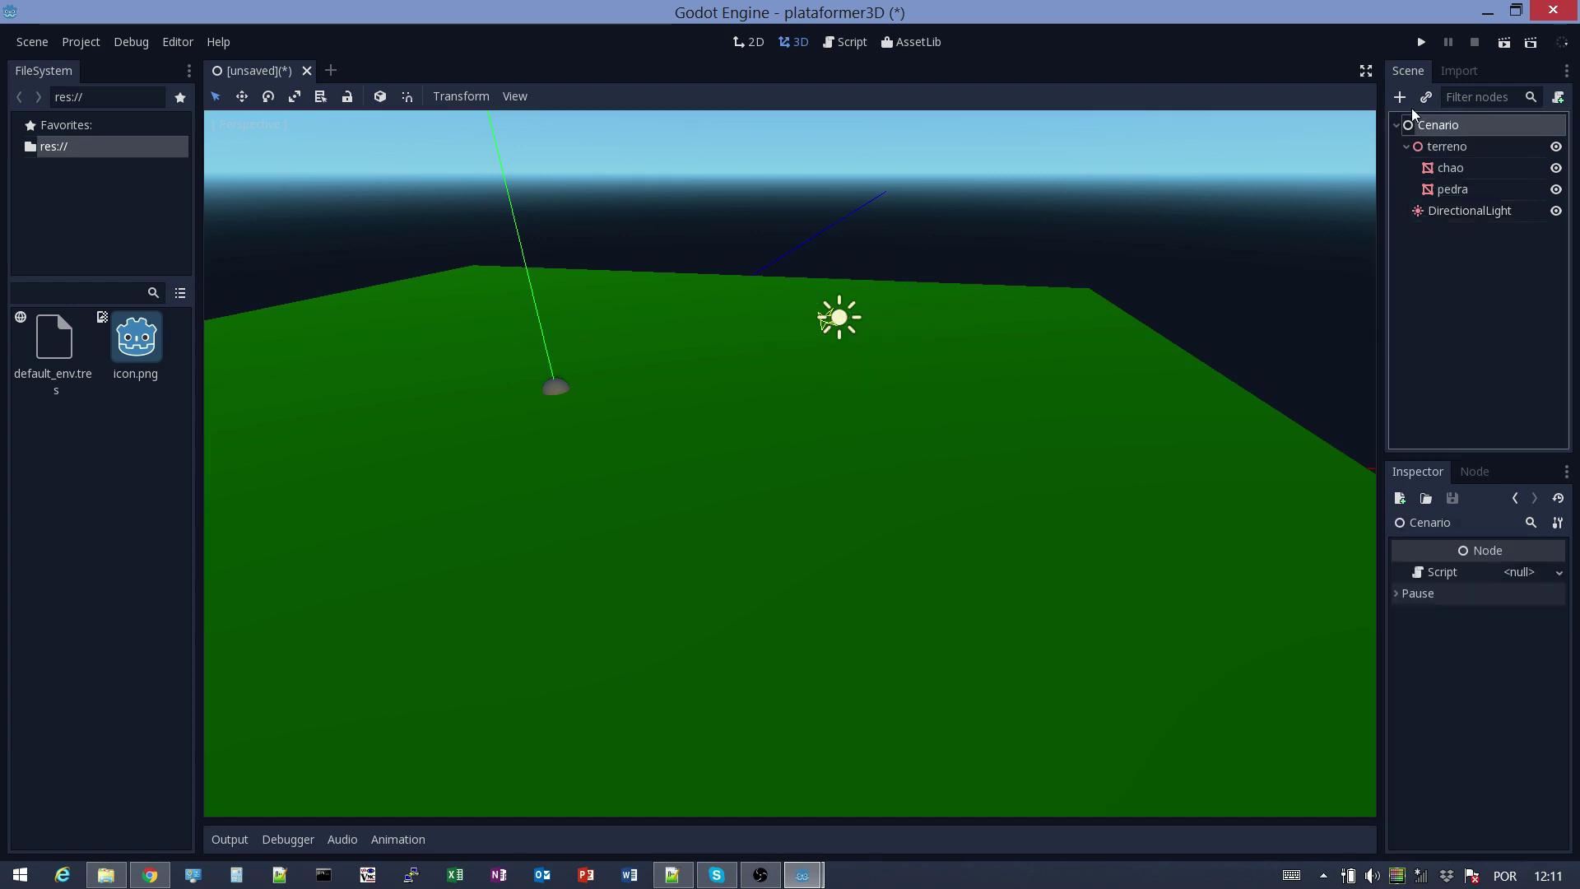
pyautogui.click(1400, 97)
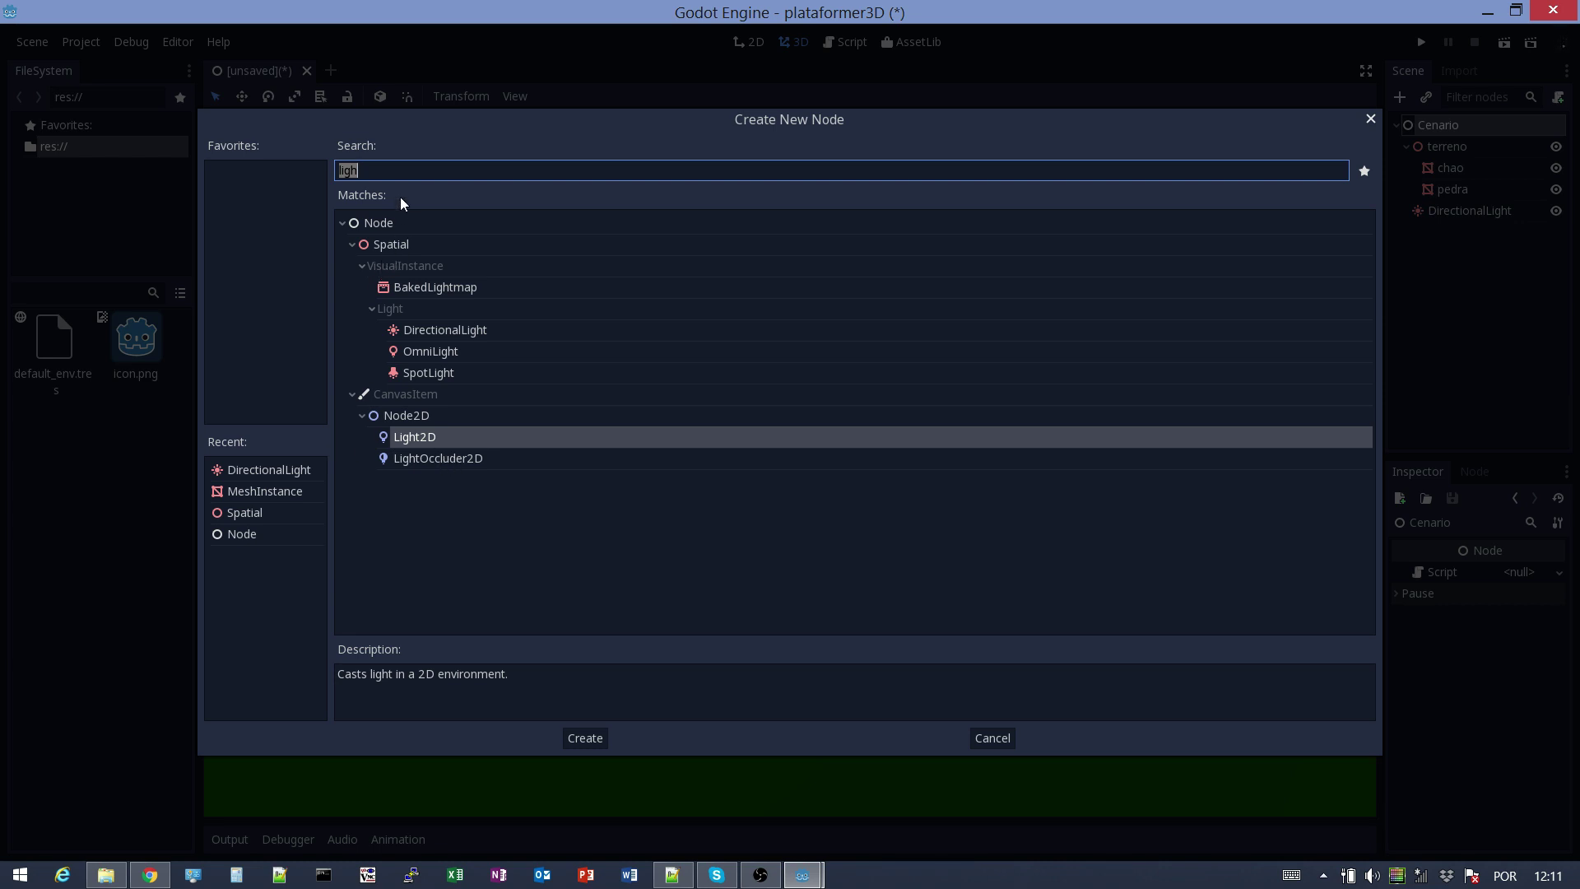
pyautogui.write('camera')
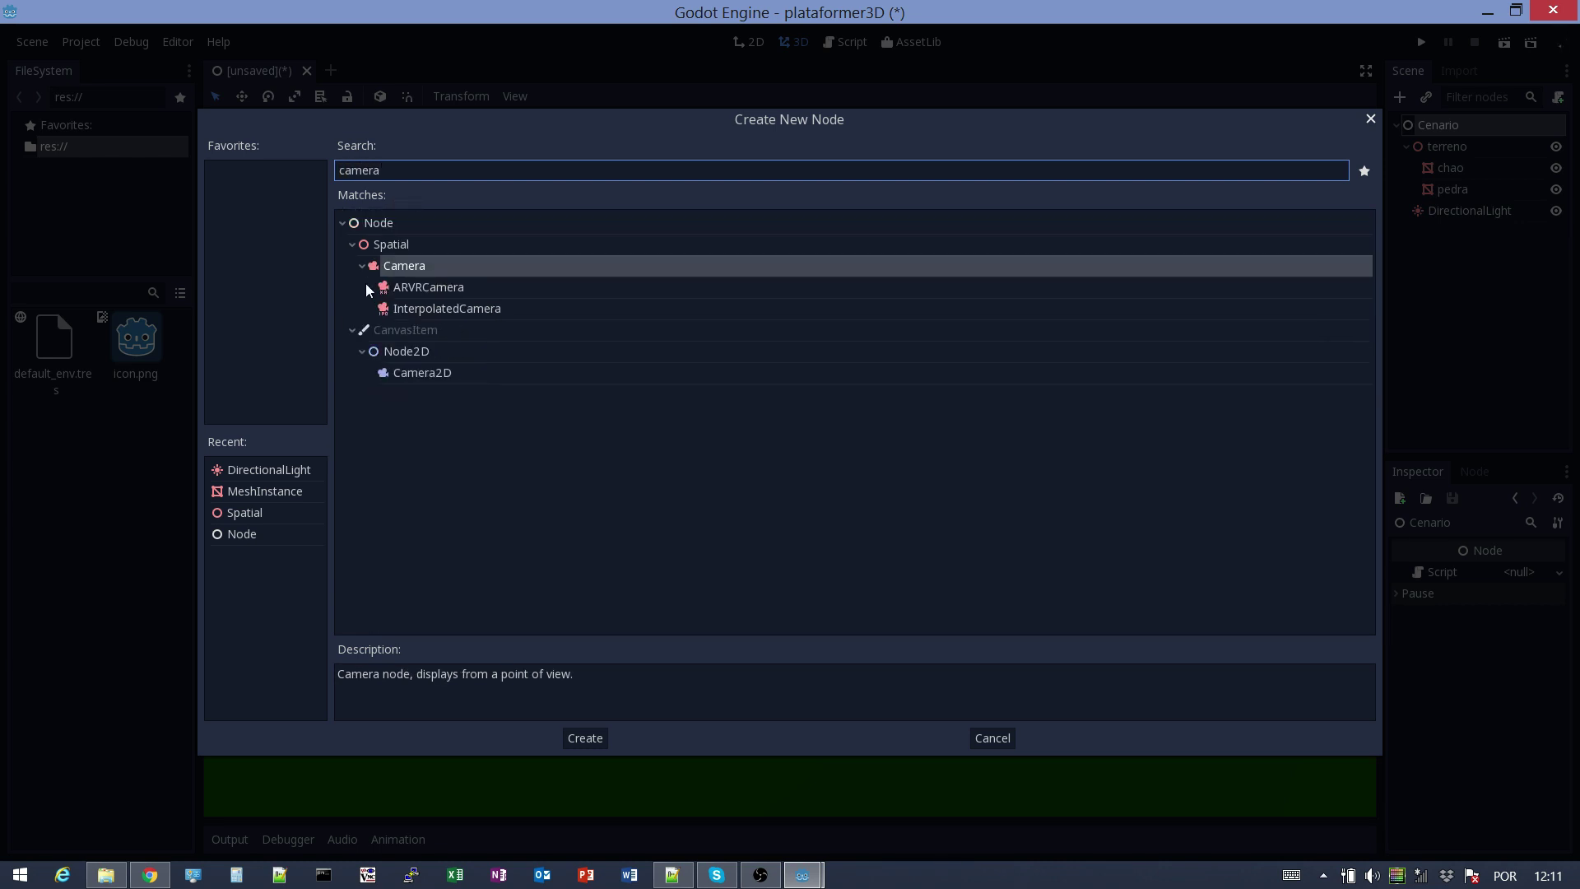
pyautogui.doubleClick(387, 264)
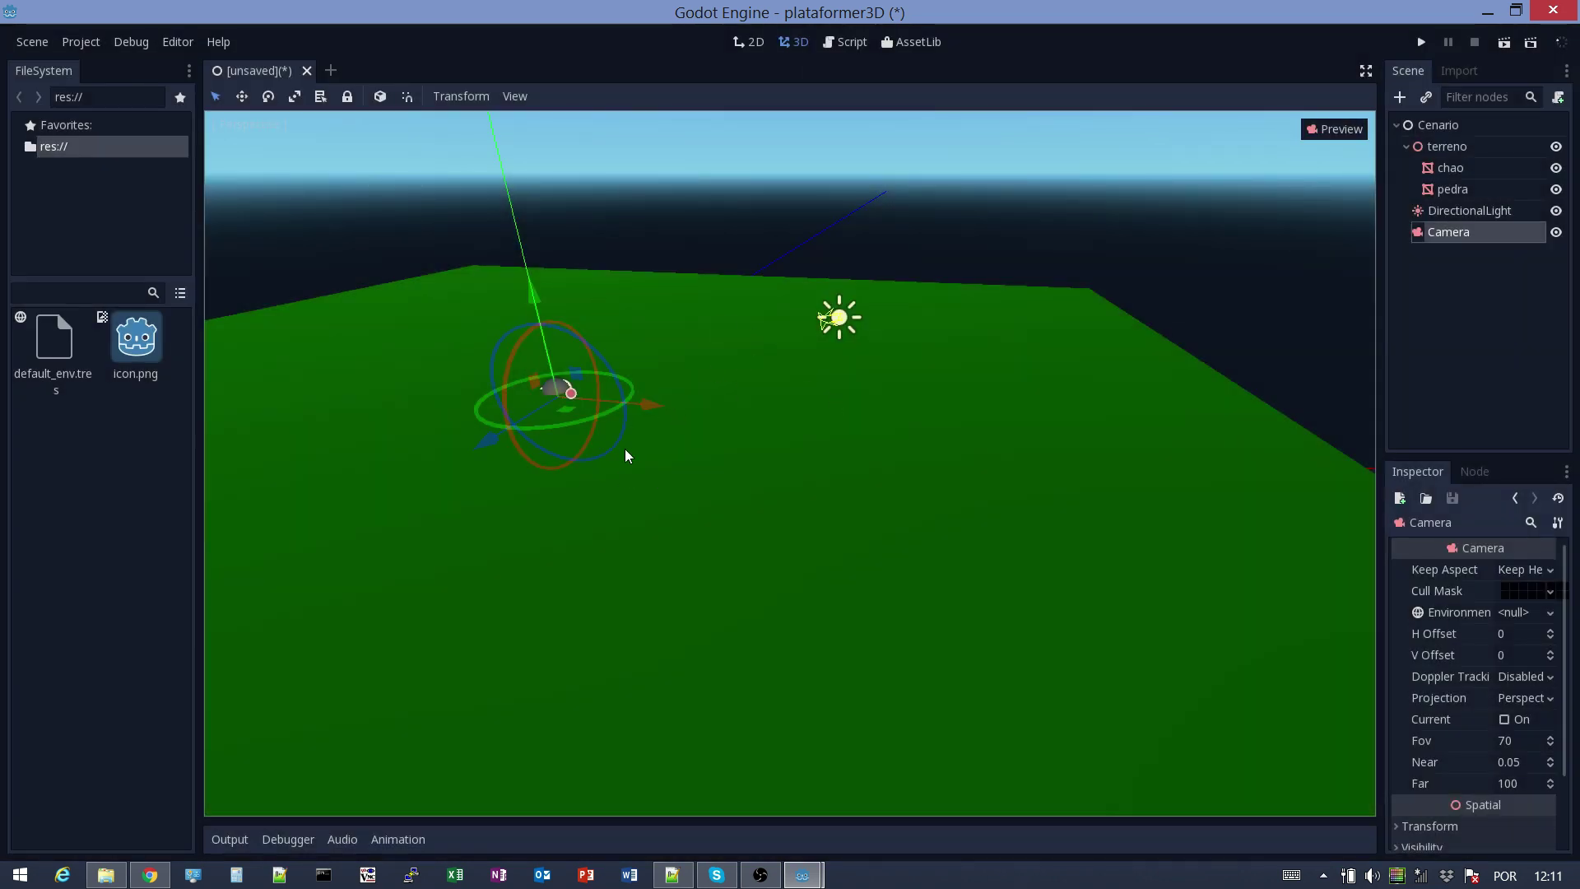
# Raise the Camera above the stone and move it back along the Z axis past the edge of the ground
pyautogui.scroll(-6, 639, 485)
pyautogui.scroll(1, 854, 477)
pyautogui.moveTo(854, 477); pyautogui.dragTo(784, 495, button='middle')
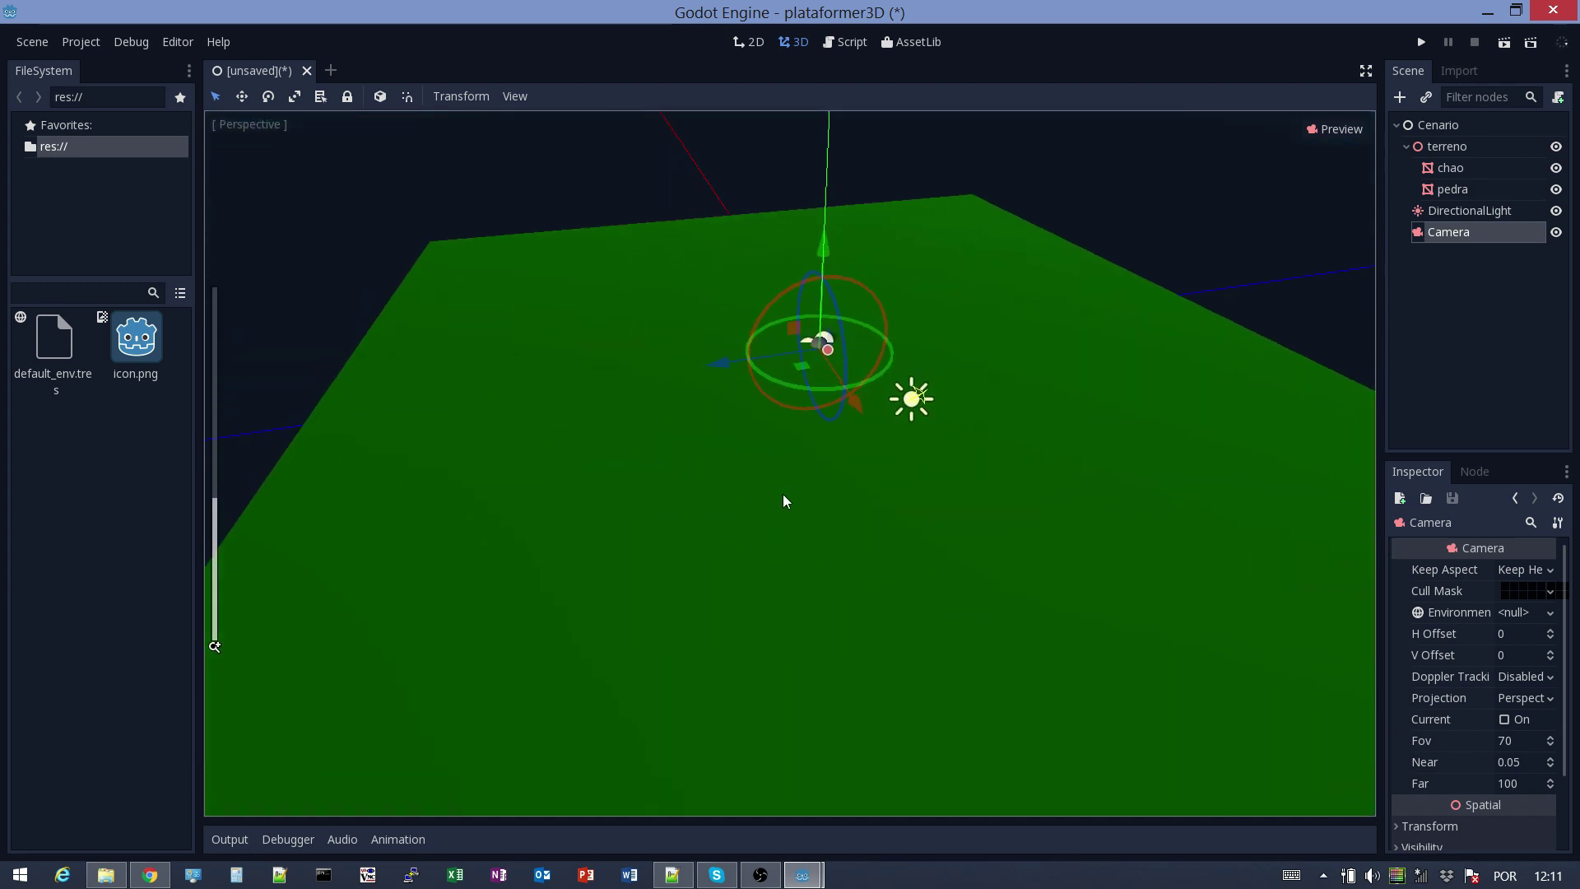
pyautogui.scroll(-2, 782, 500)
pyautogui.moveTo(822, 248); pyautogui.dragTo(805, 150)
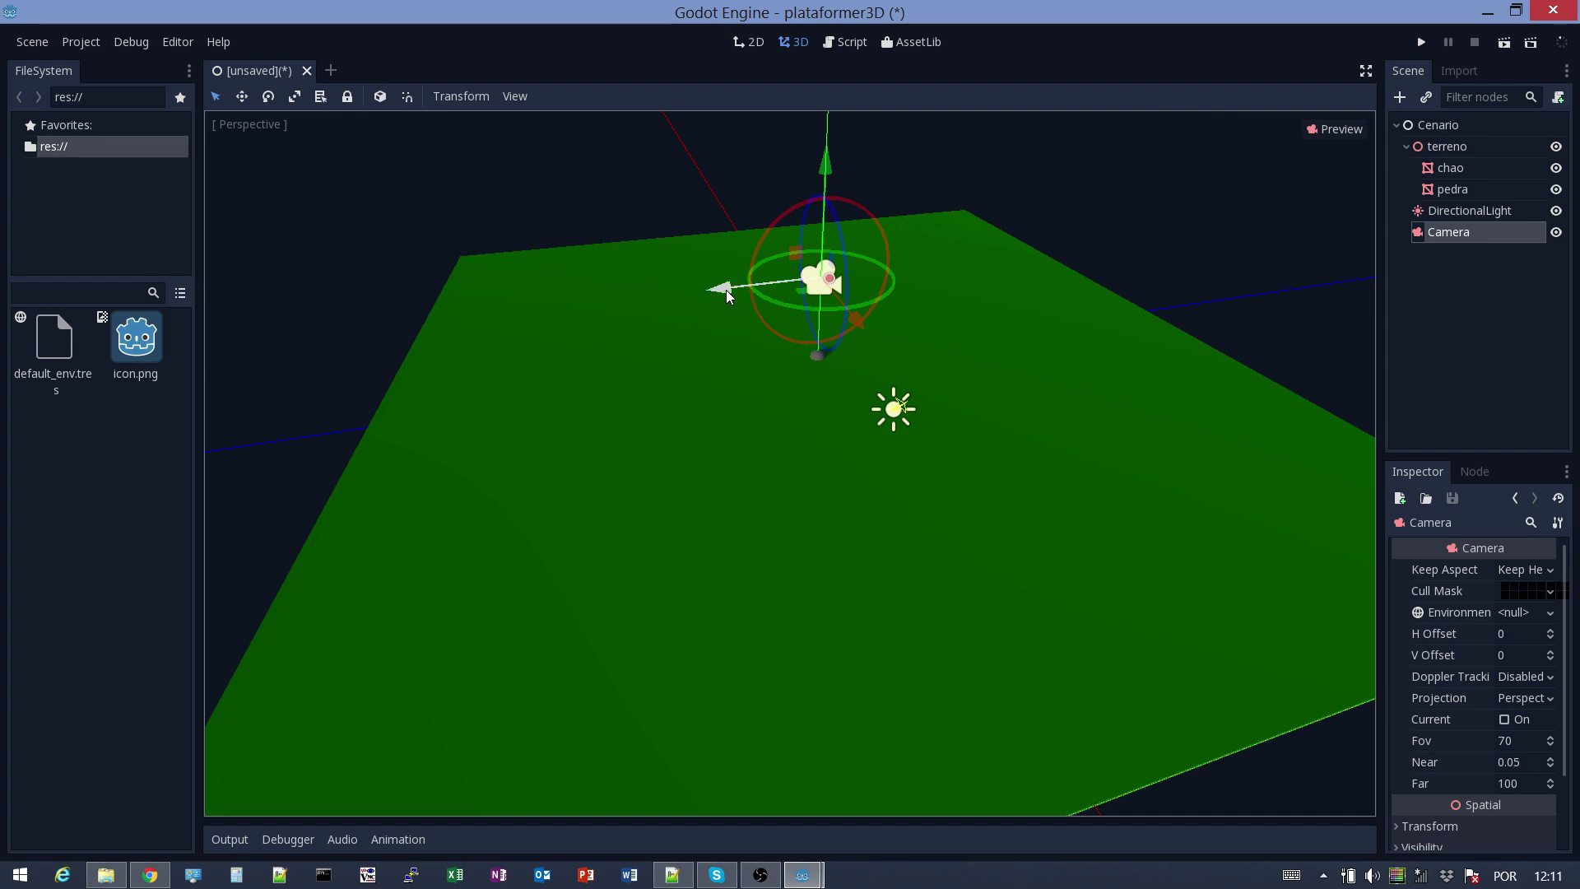
pyautogui.moveTo(727, 297); pyautogui.dragTo(238, 345)
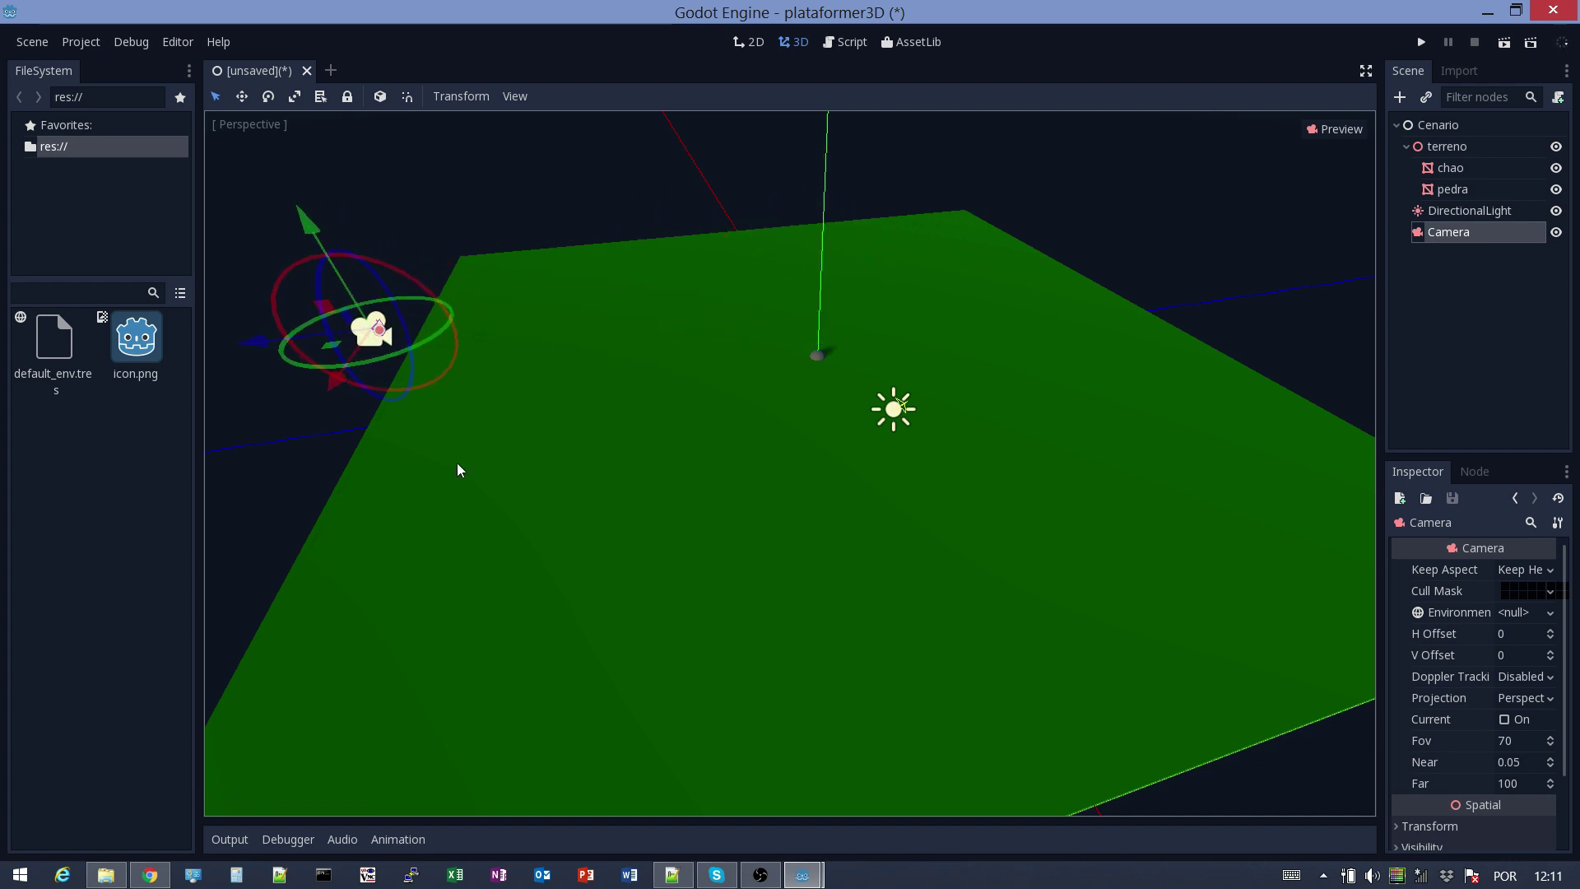
# Rotate the DirectionalLight around the vertical axis to redirect the light across the ground
pyautogui.click(1448, 211)
pyautogui.moveTo(762, 583); pyautogui.dragTo(803, 714, button='middle')
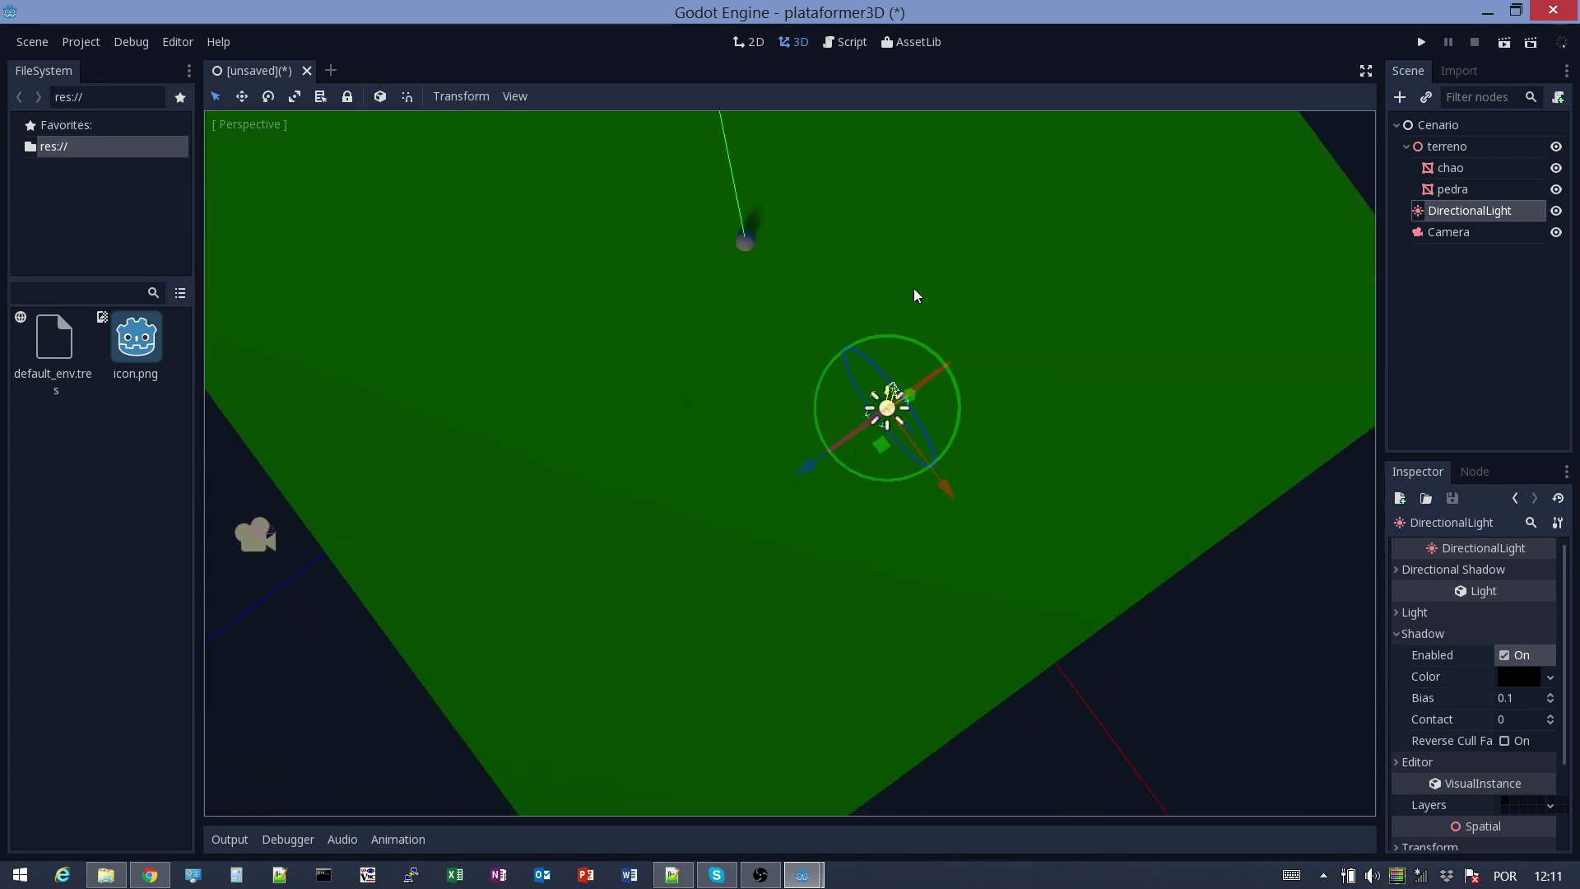
pyautogui.moveTo(920, 340); pyautogui.dragTo(873, 324)
pyautogui.moveTo(781, 497); pyautogui.dragTo(889, 362, button='middle')
# Set the albedo color of chao's material to a darker green
pyautogui.click(1448, 168)
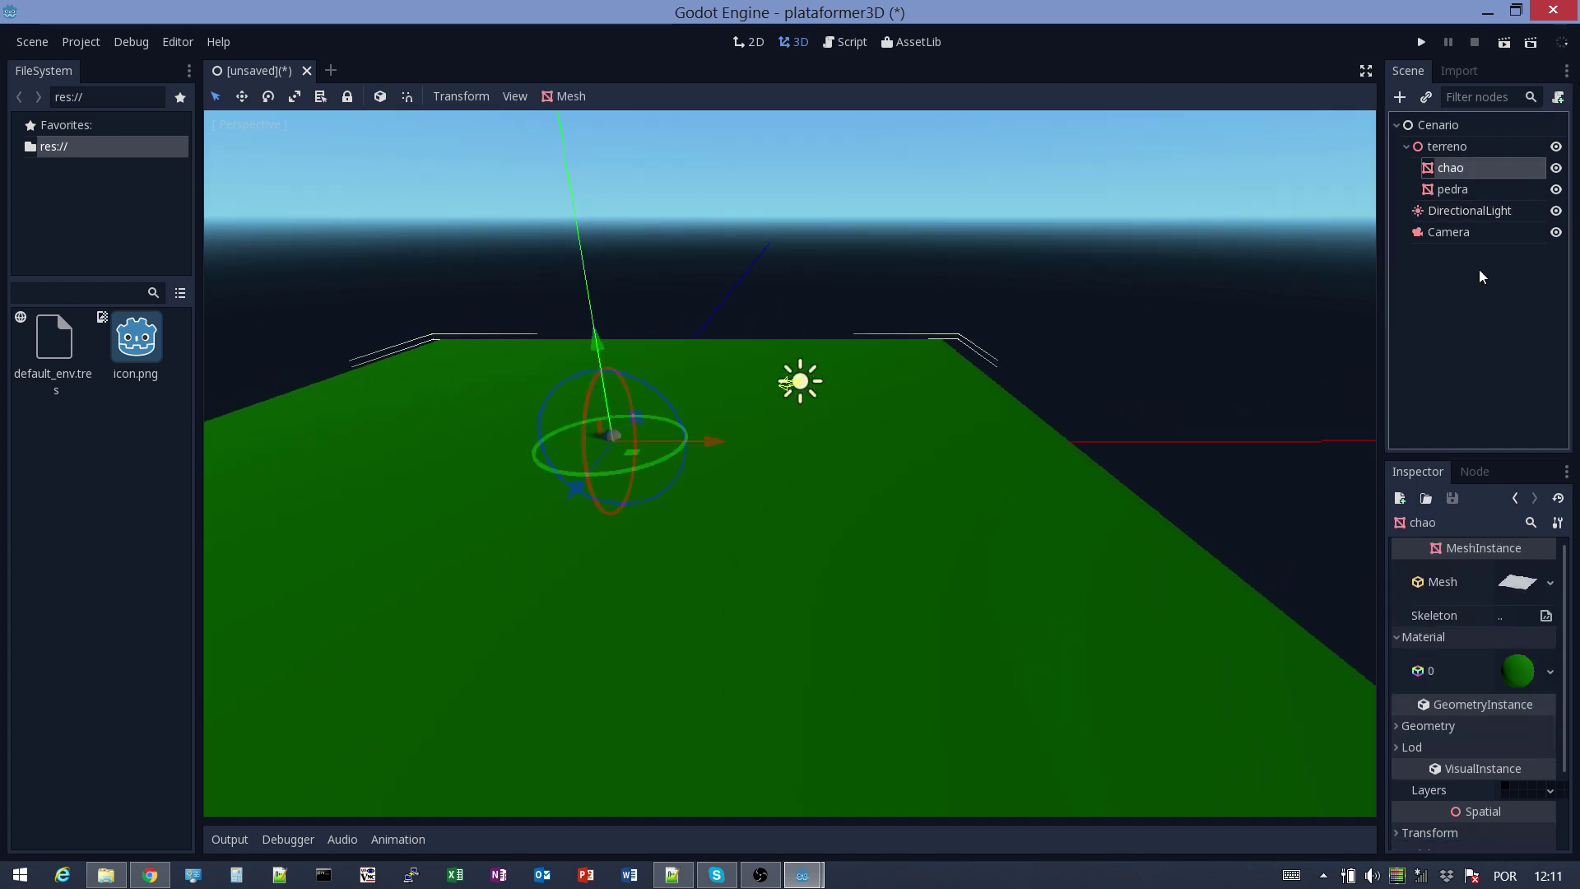
pyautogui.click(1517, 665)
pyautogui.click(1517, 651)
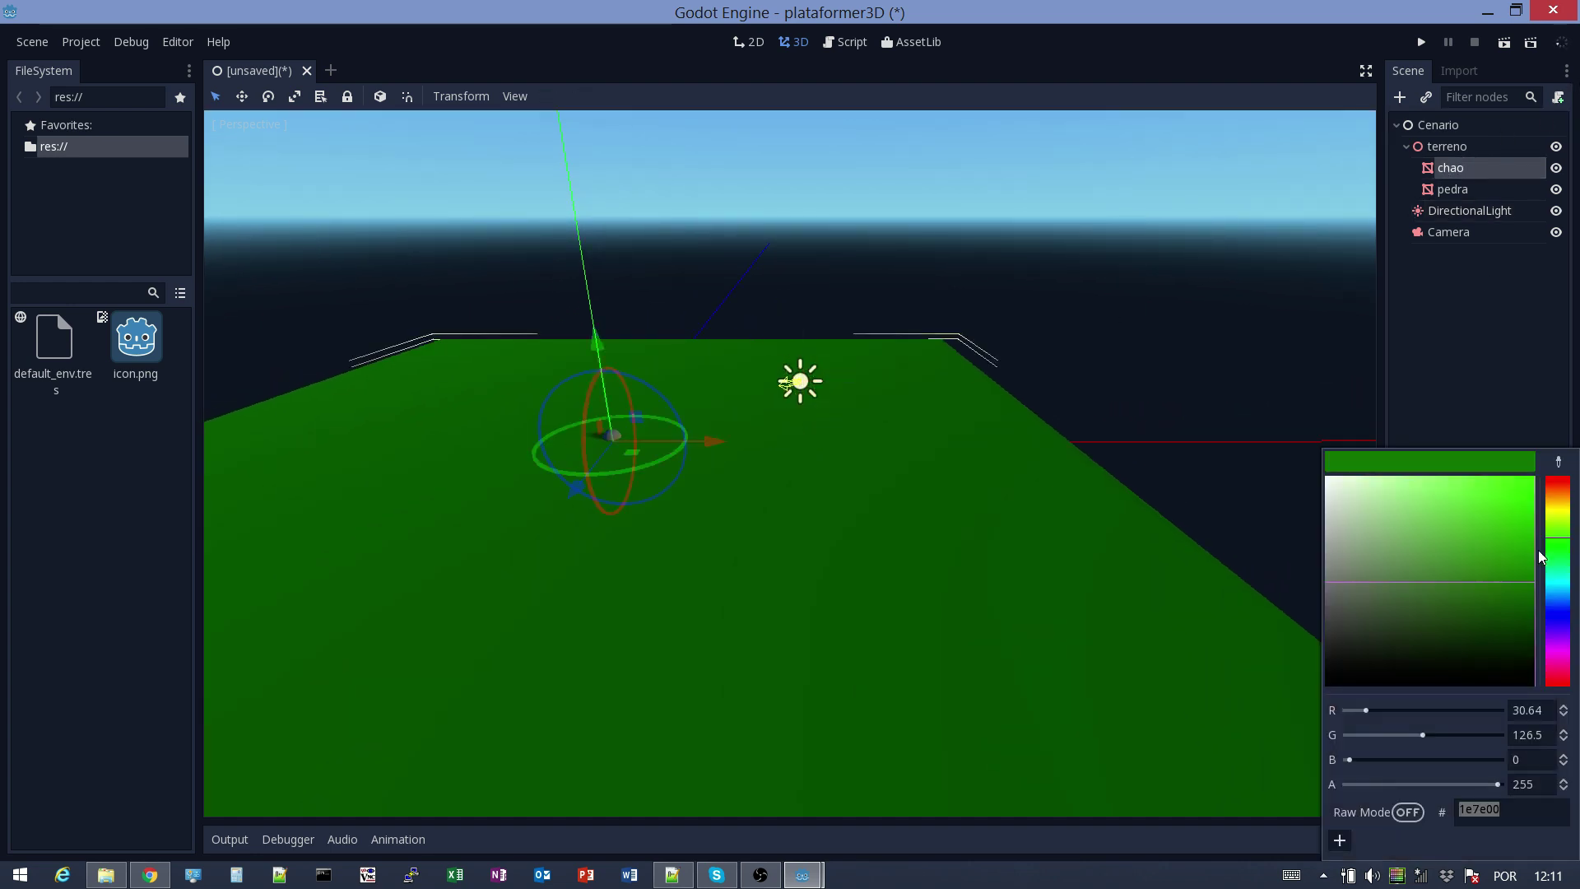
pyautogui.moveTo(1536, 578); pyautogui.dragTo(1560, 604)
pyautogui.moveTo(1072, 622); pyautogui.dragTo(727, 485, button='middle')
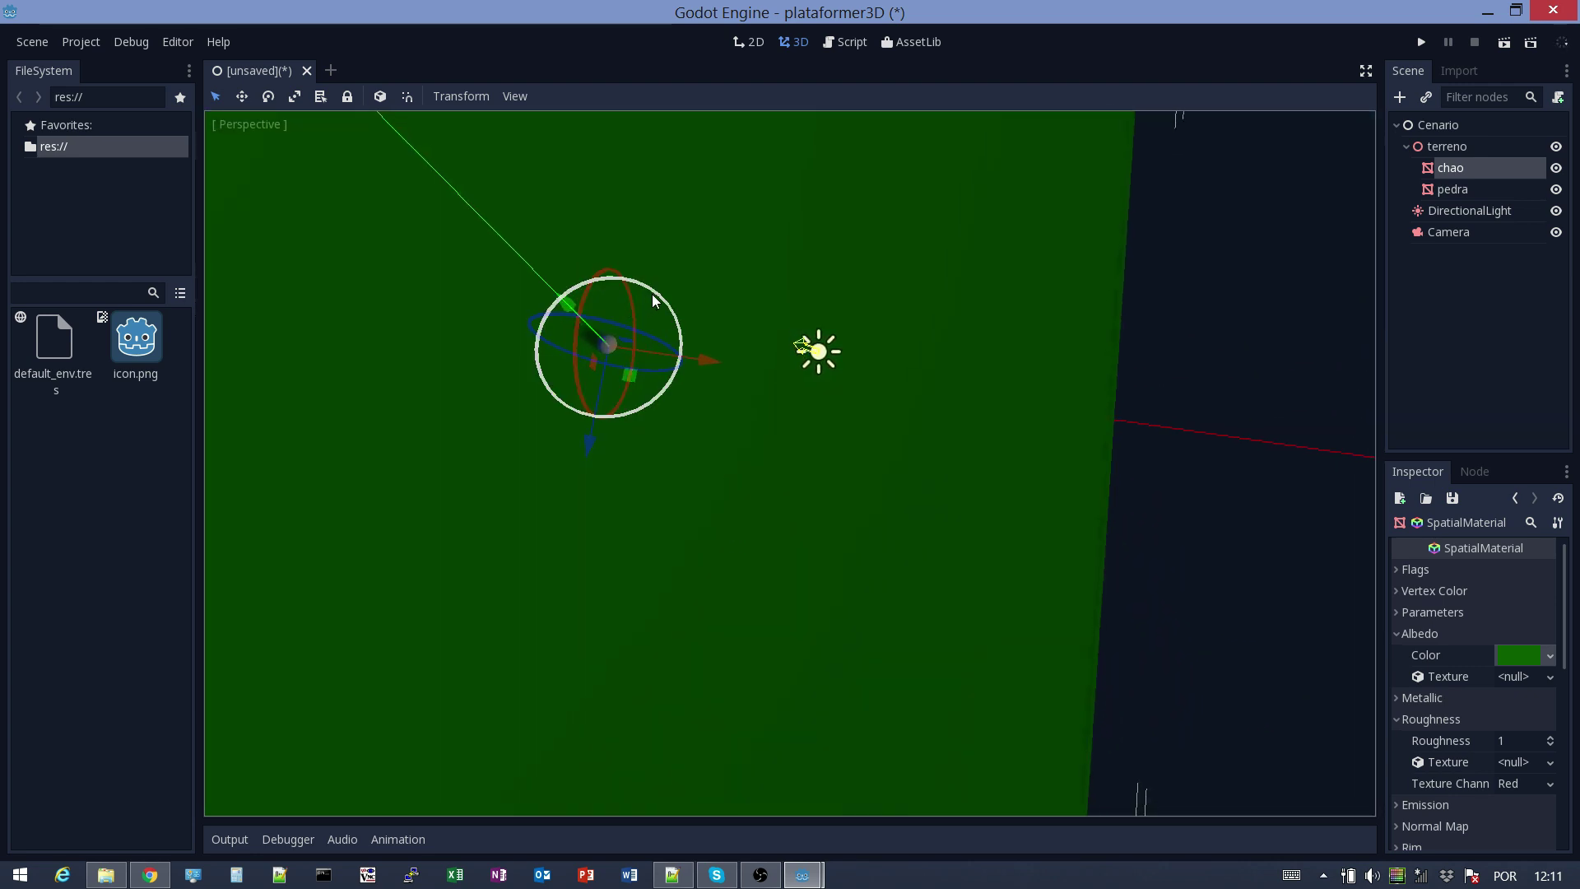
pyautogui.moveTo(652, 294); pyautogui.dragTo(663, 303)
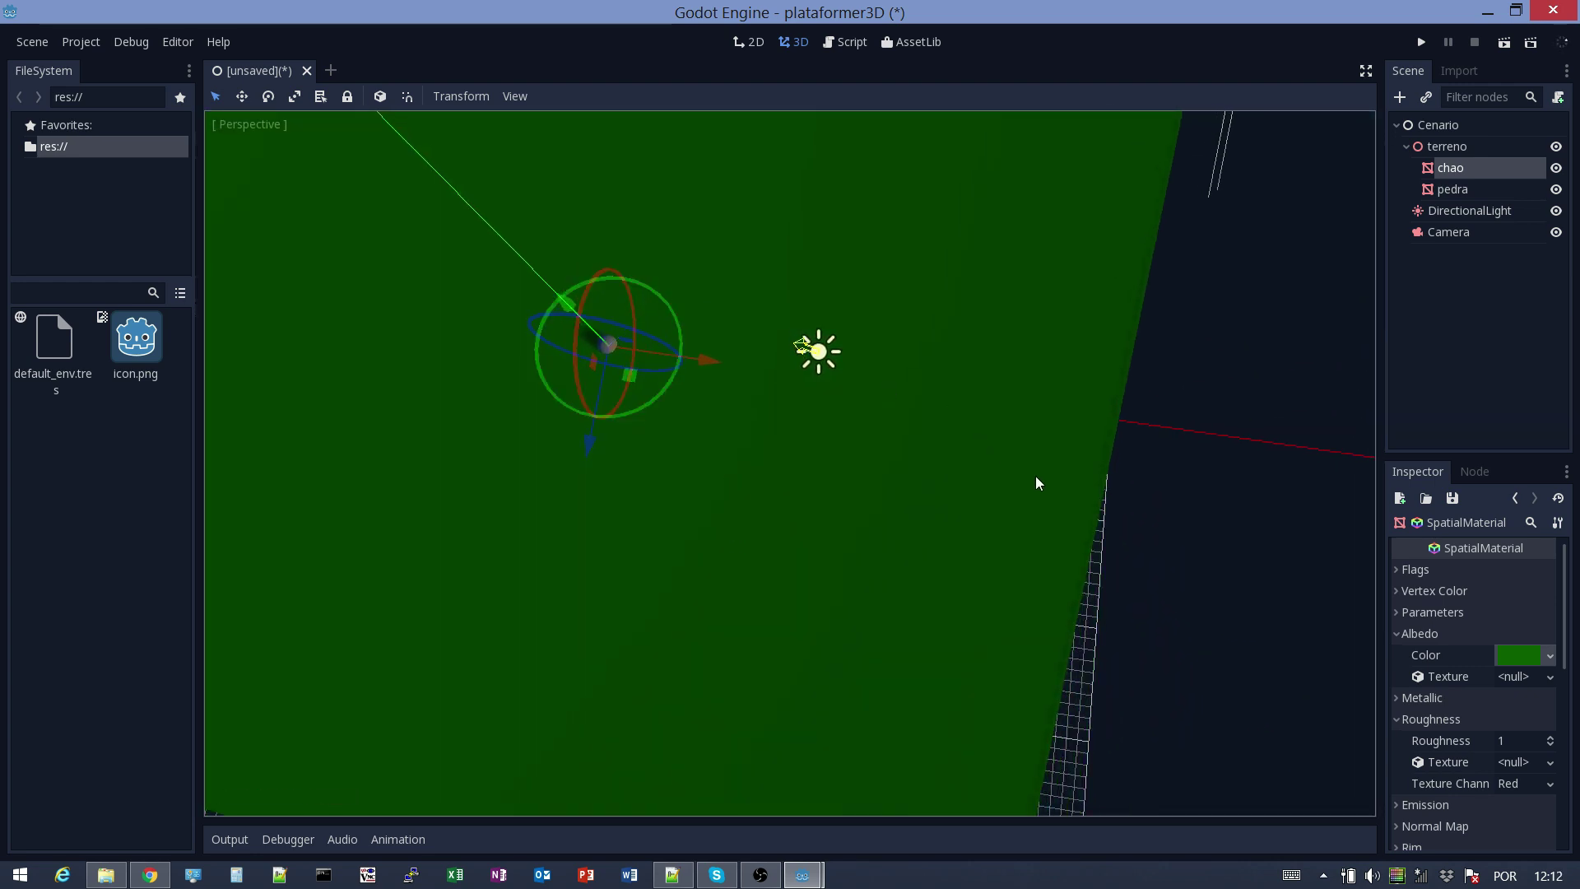
pyautogui.hotkey('ctrl', 'z')
# Preview the scene through the Camera to check how the ground and stone are framed
pyautogui.scroll(-5, 837, 635)
pyautogui.moveTo(786, 580); pyautogui.dragTo(947, 568, button='middle')
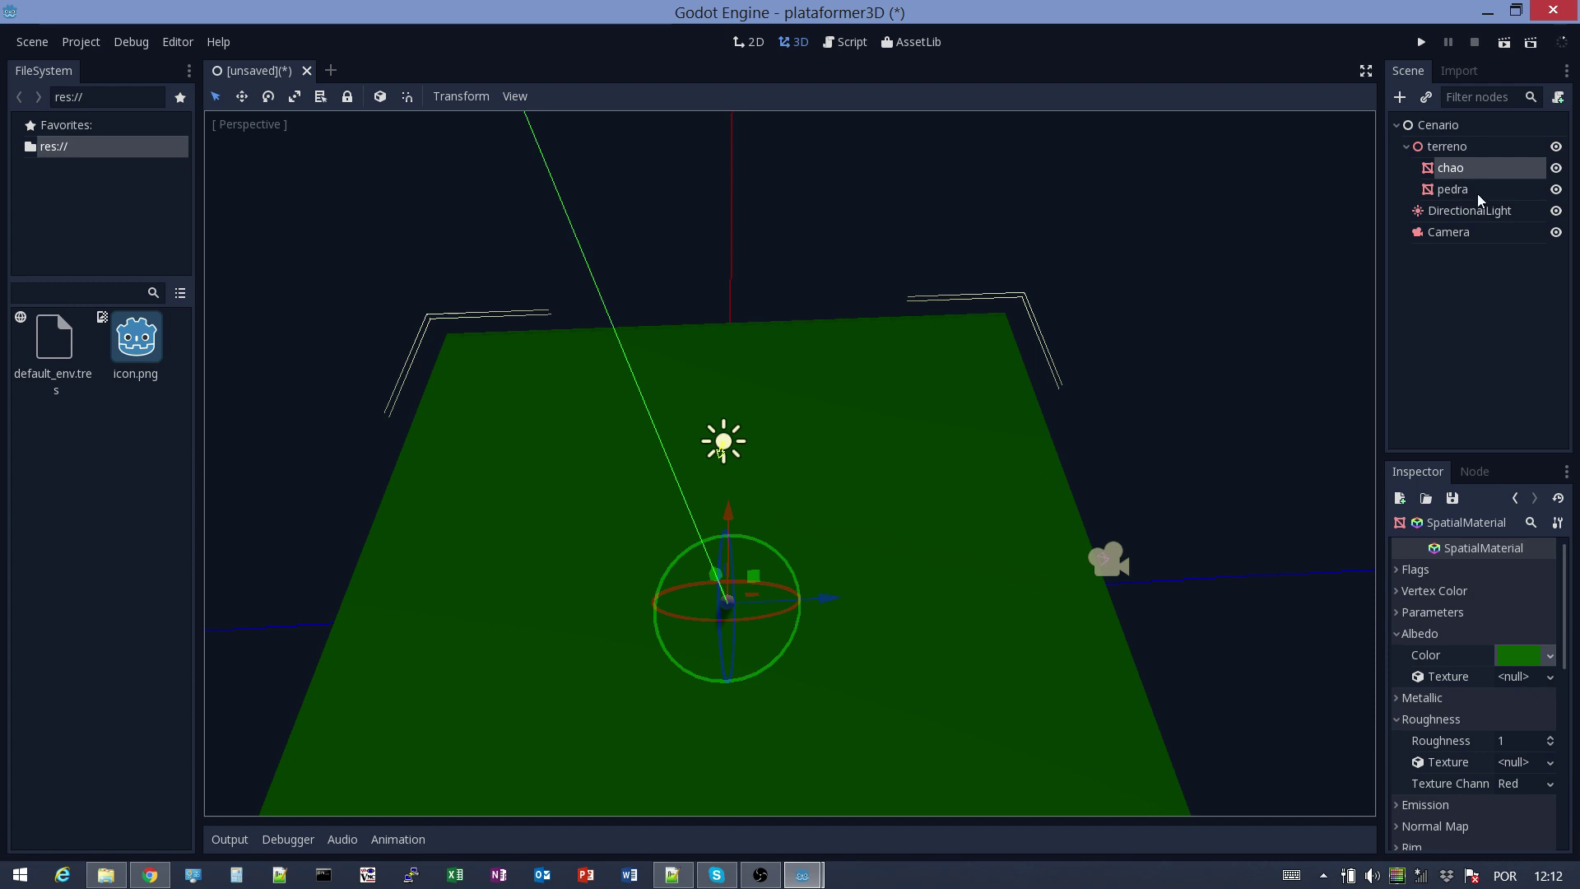
pyautogui.click(1448, 232)
pyautogui.moveTo(1238, 457); pyautogui.dragTo(926, 393, button='middle')
pyautogui.click(1338, 132)
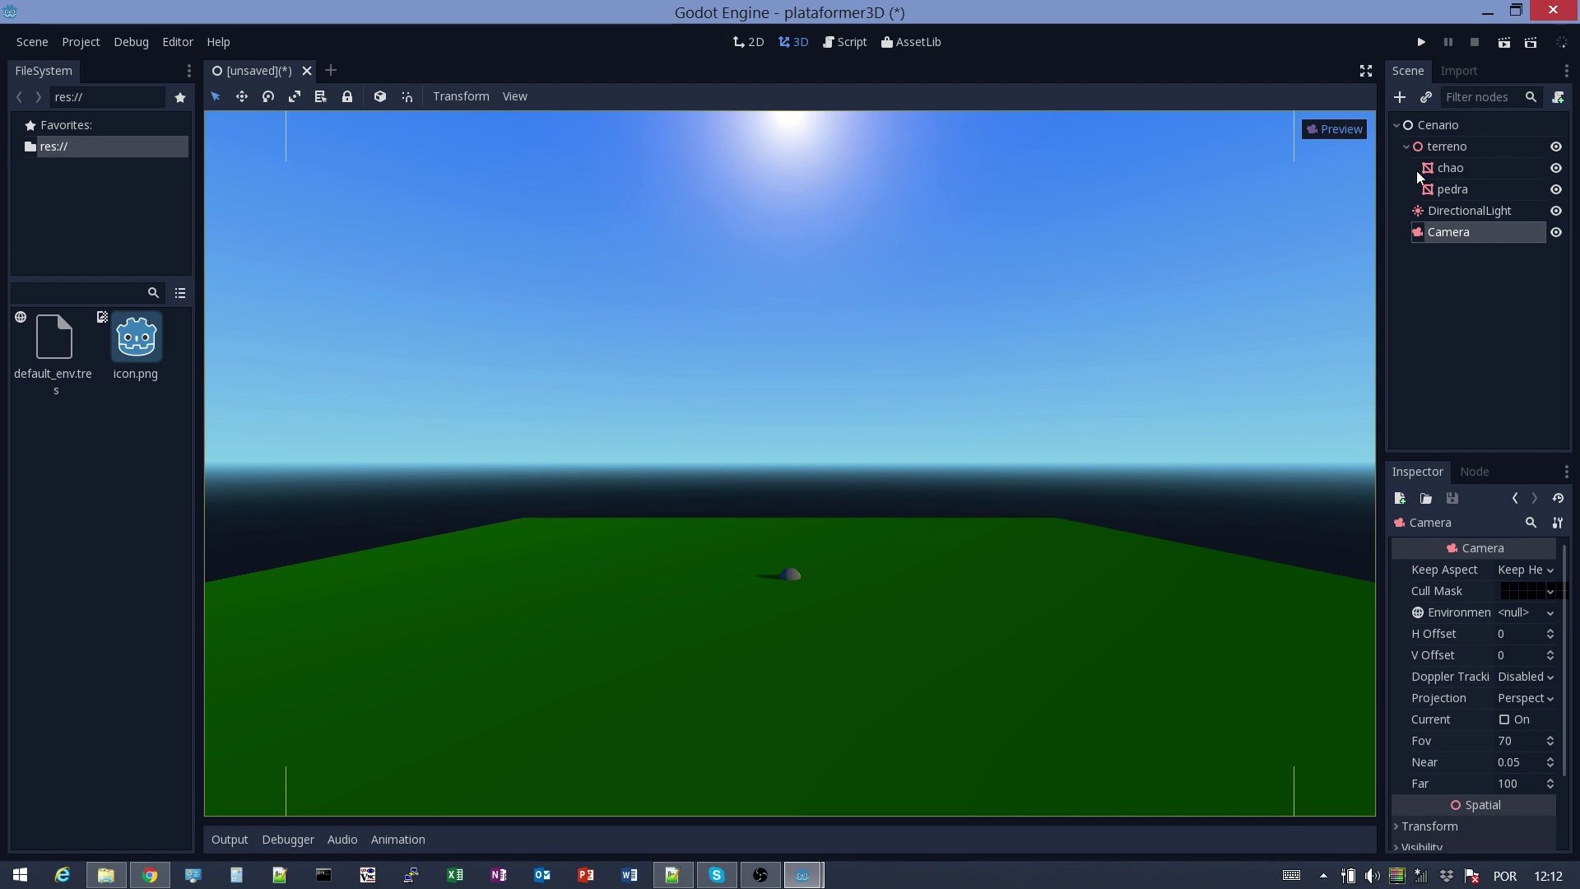
pyautogui.click(1346, 129)
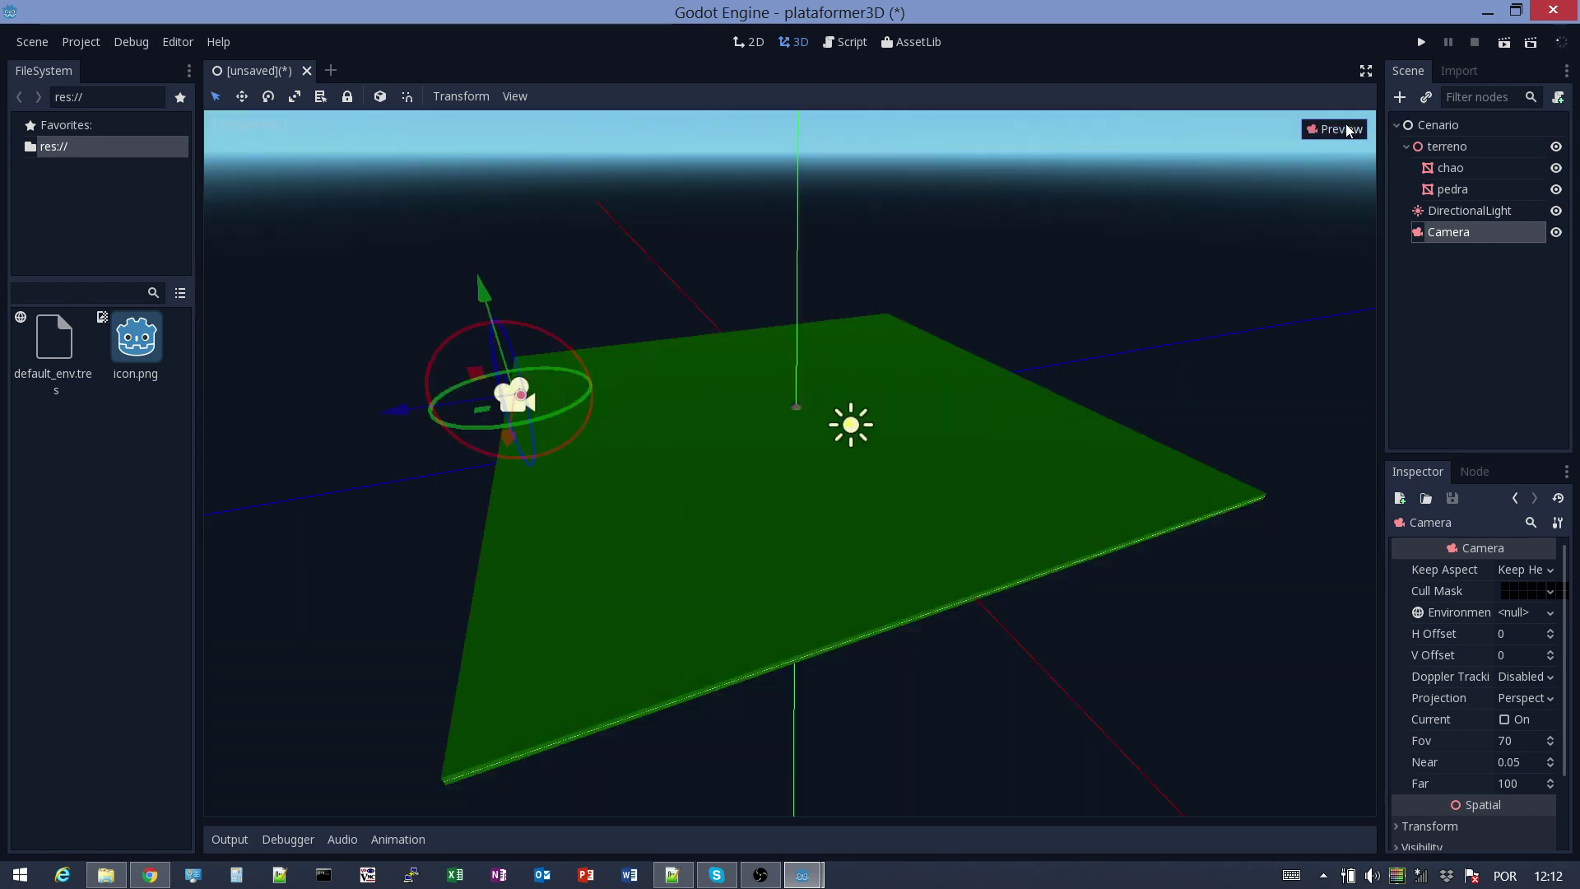
# Raise the Camera slightly along the vertical axis and check the new framing in its preview
pyautogui.moveTo(480, 288); pyautogui.dragTo(519, 306)
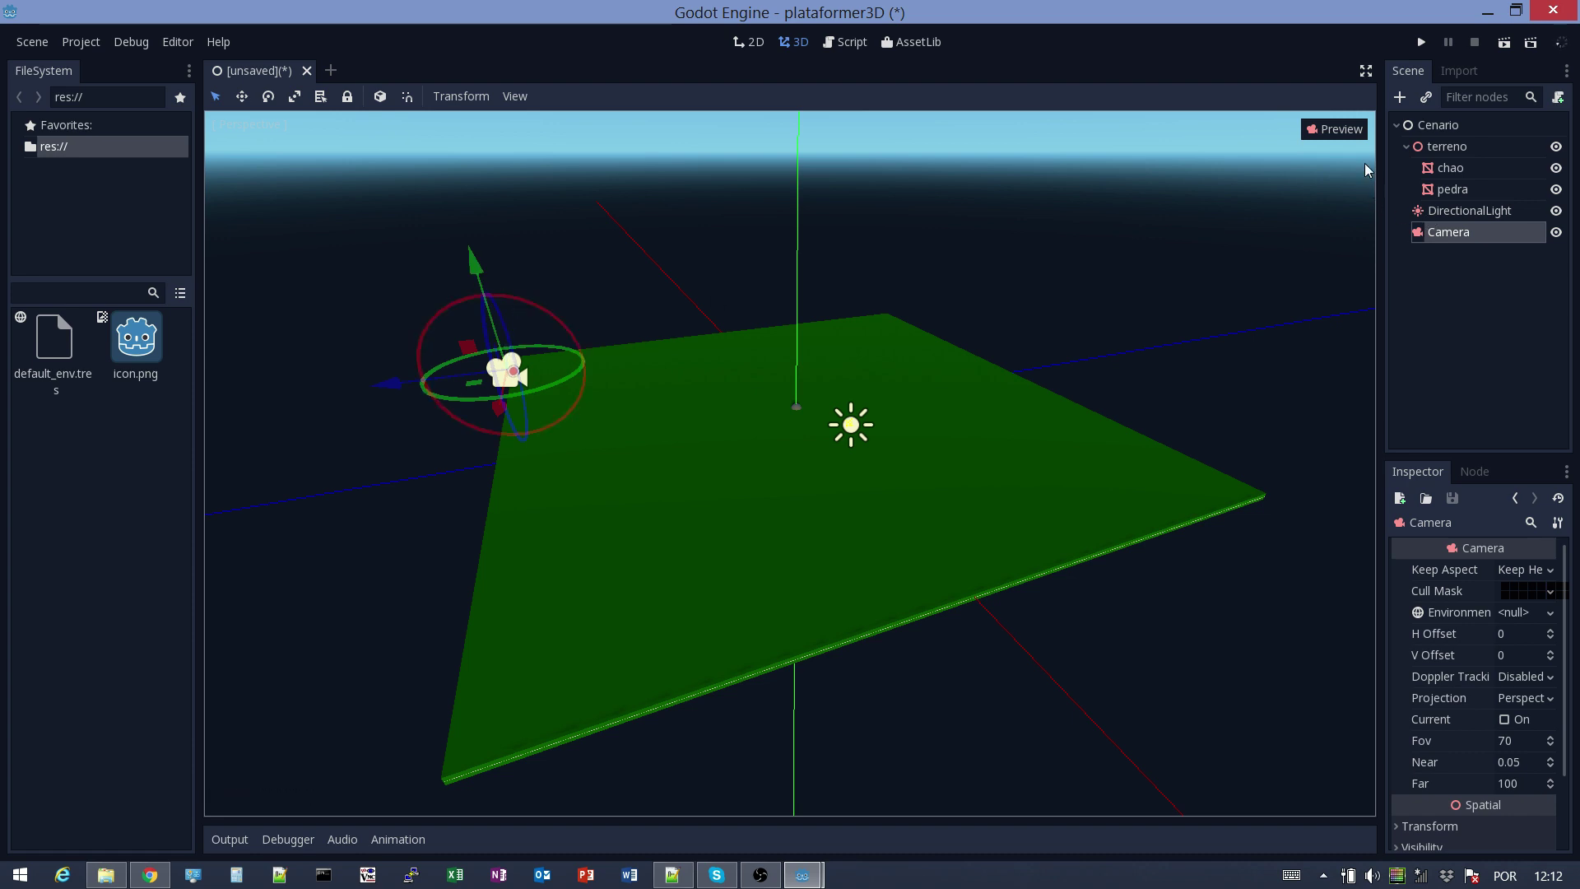
pyautogui.click(1334, 128)
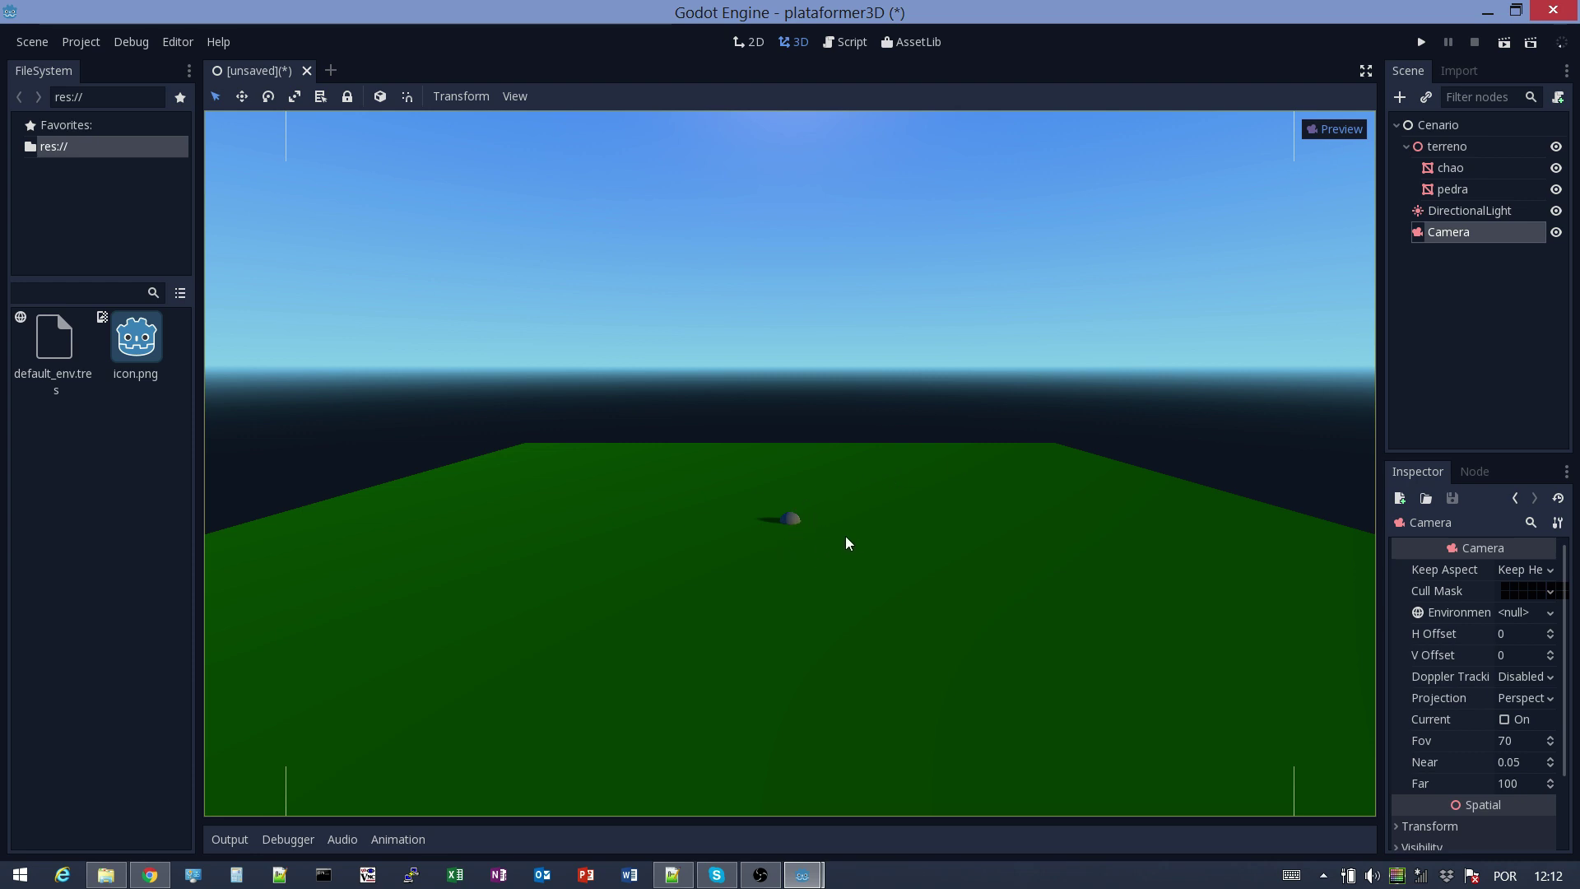
pyautogui.click(1333, 130)
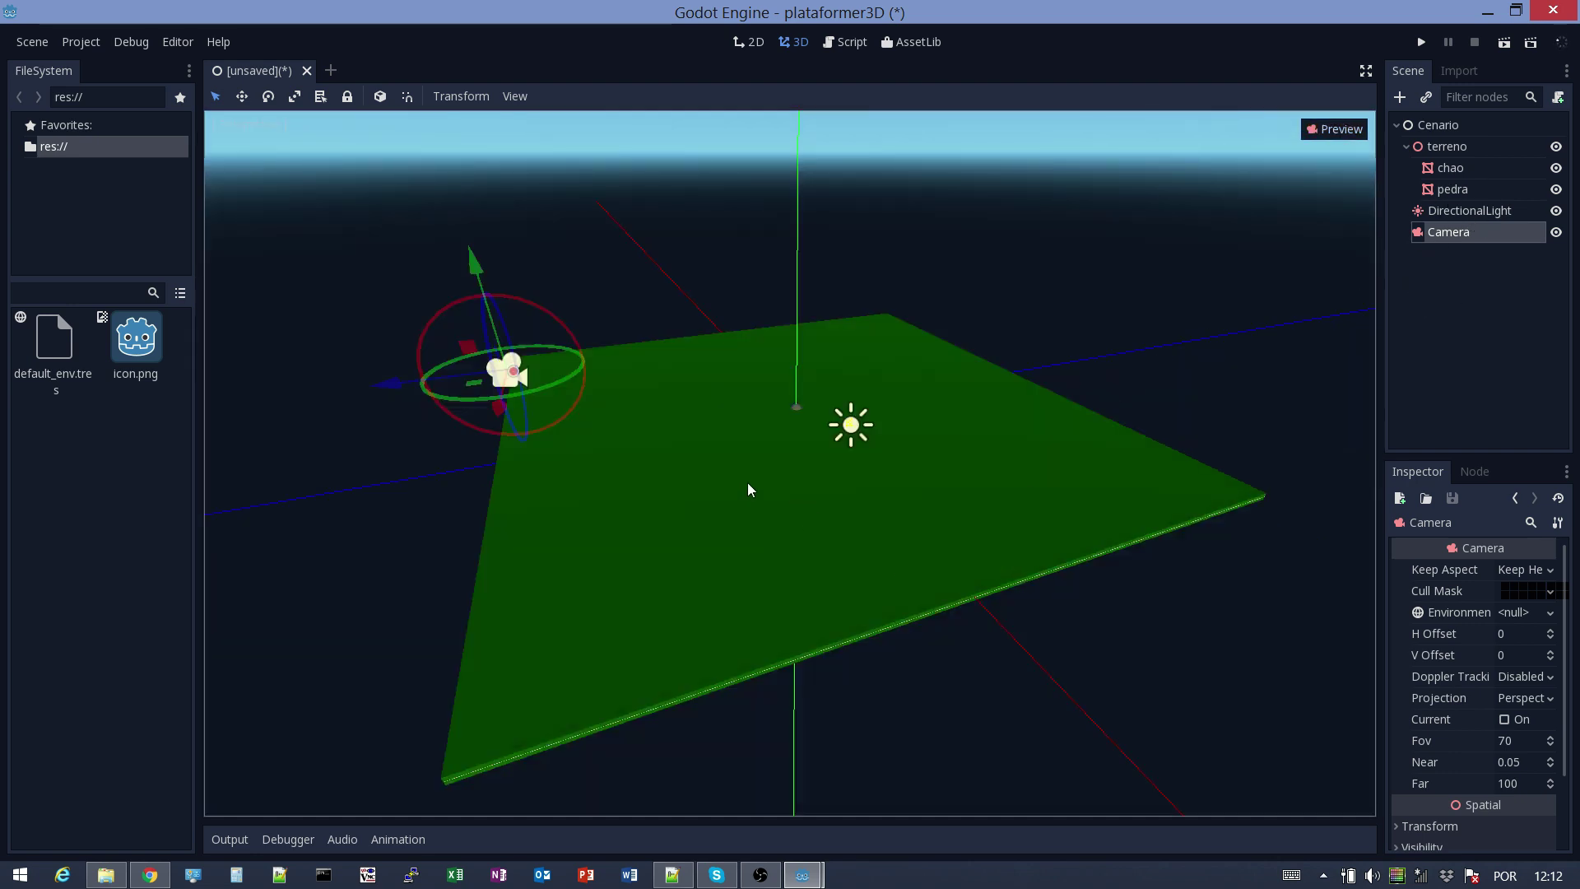
# Save the pedra branch as the scene pedra.tscn inside a new project folder named cenario
pyautogui.click(1452, 191)
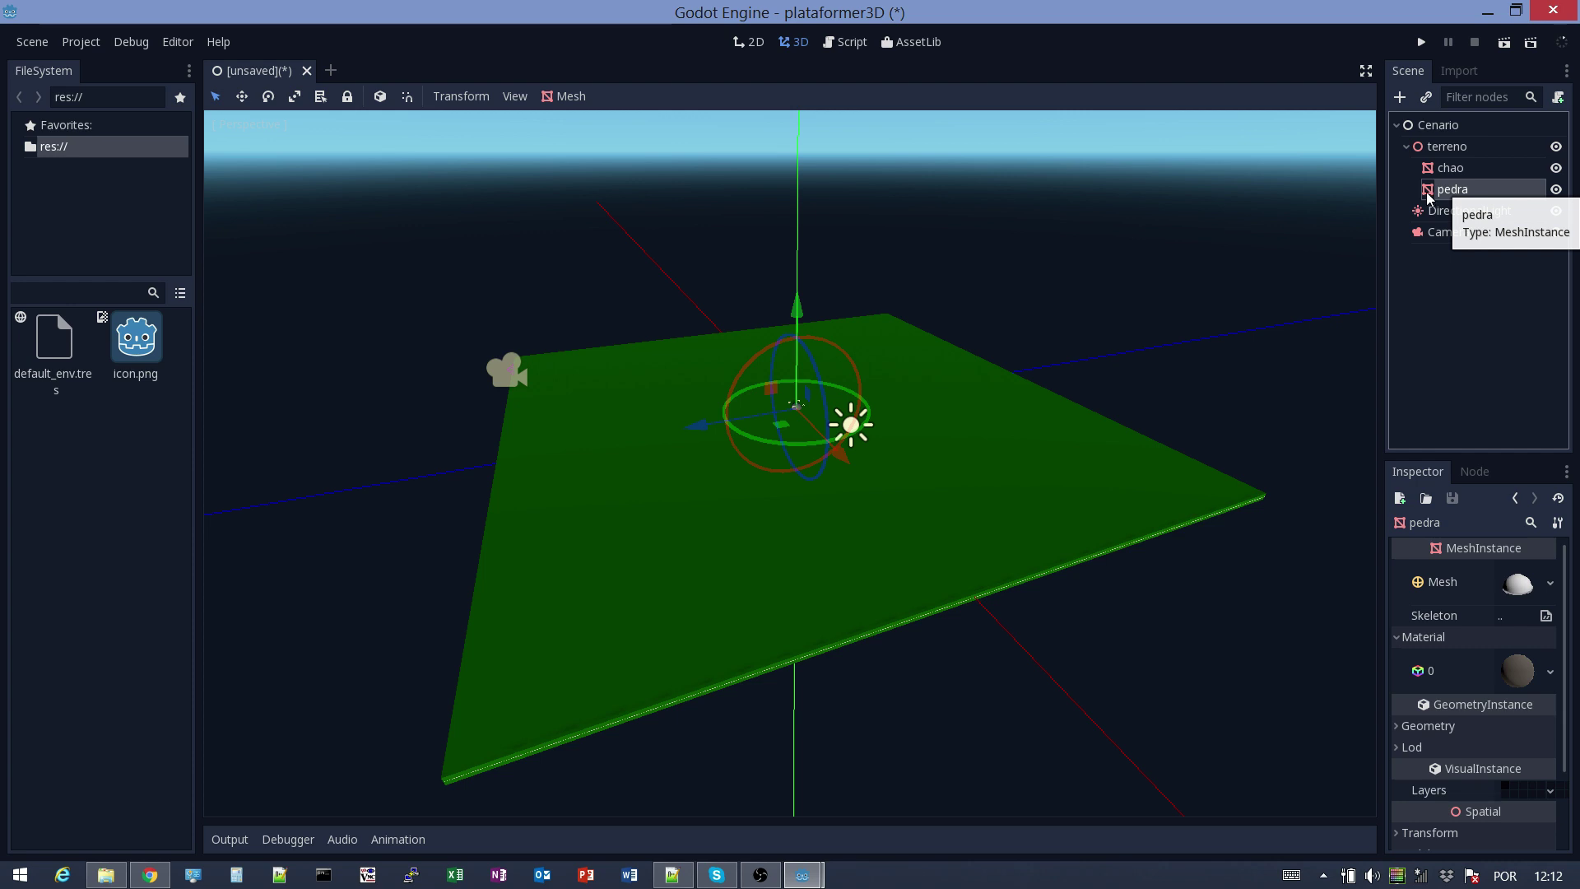
pyautogui.doubleClick(1430, 189)
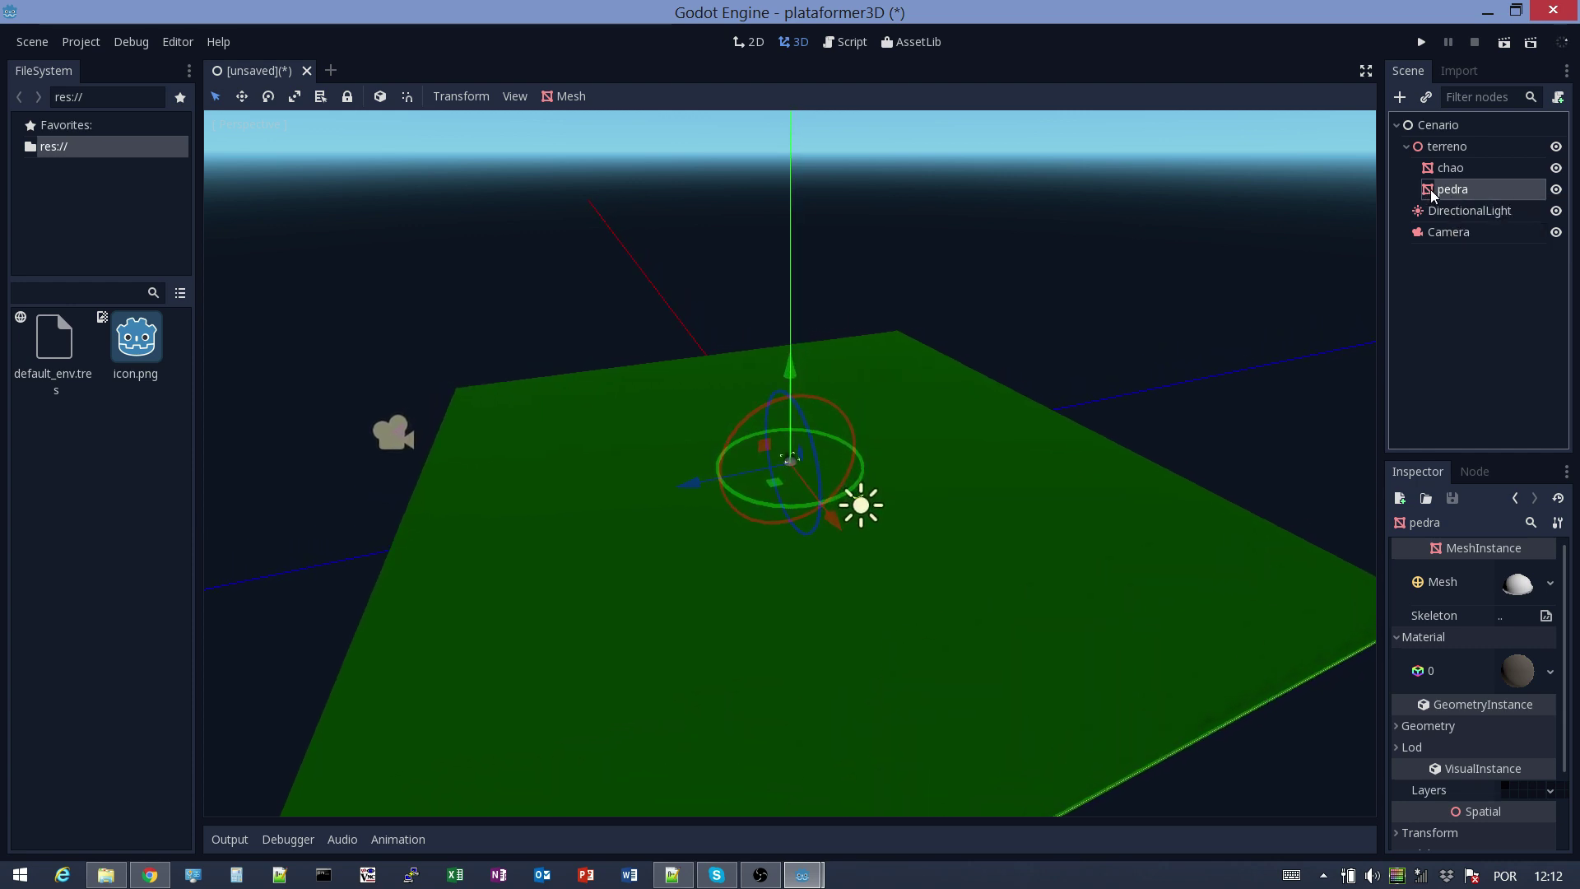
pyautogui.rightClick(1431, 189)
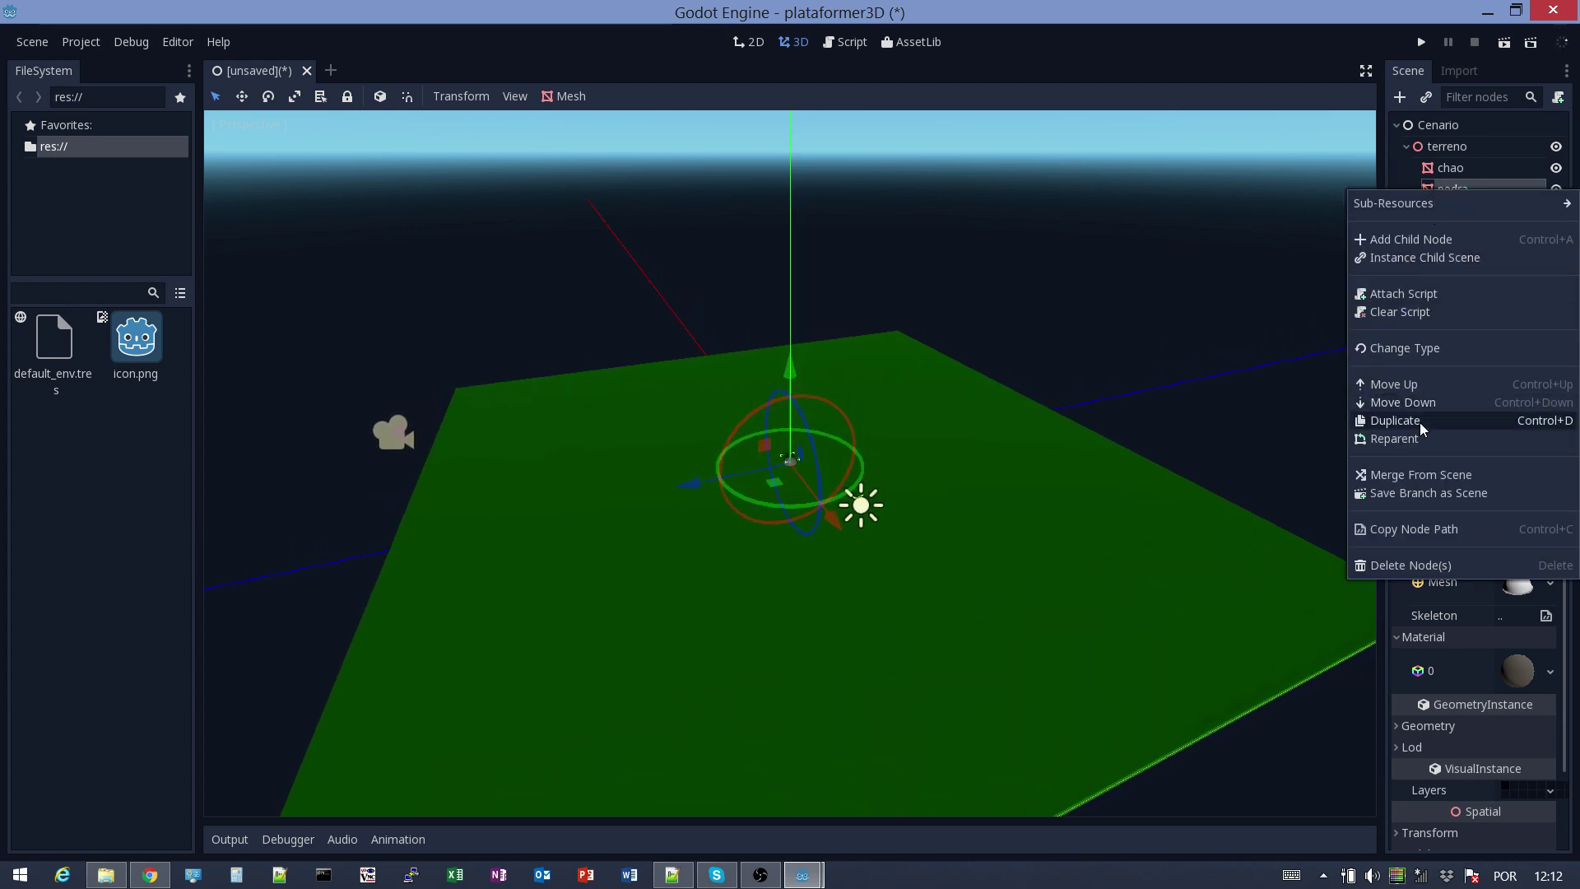
pyautogui.click(1429, 492)
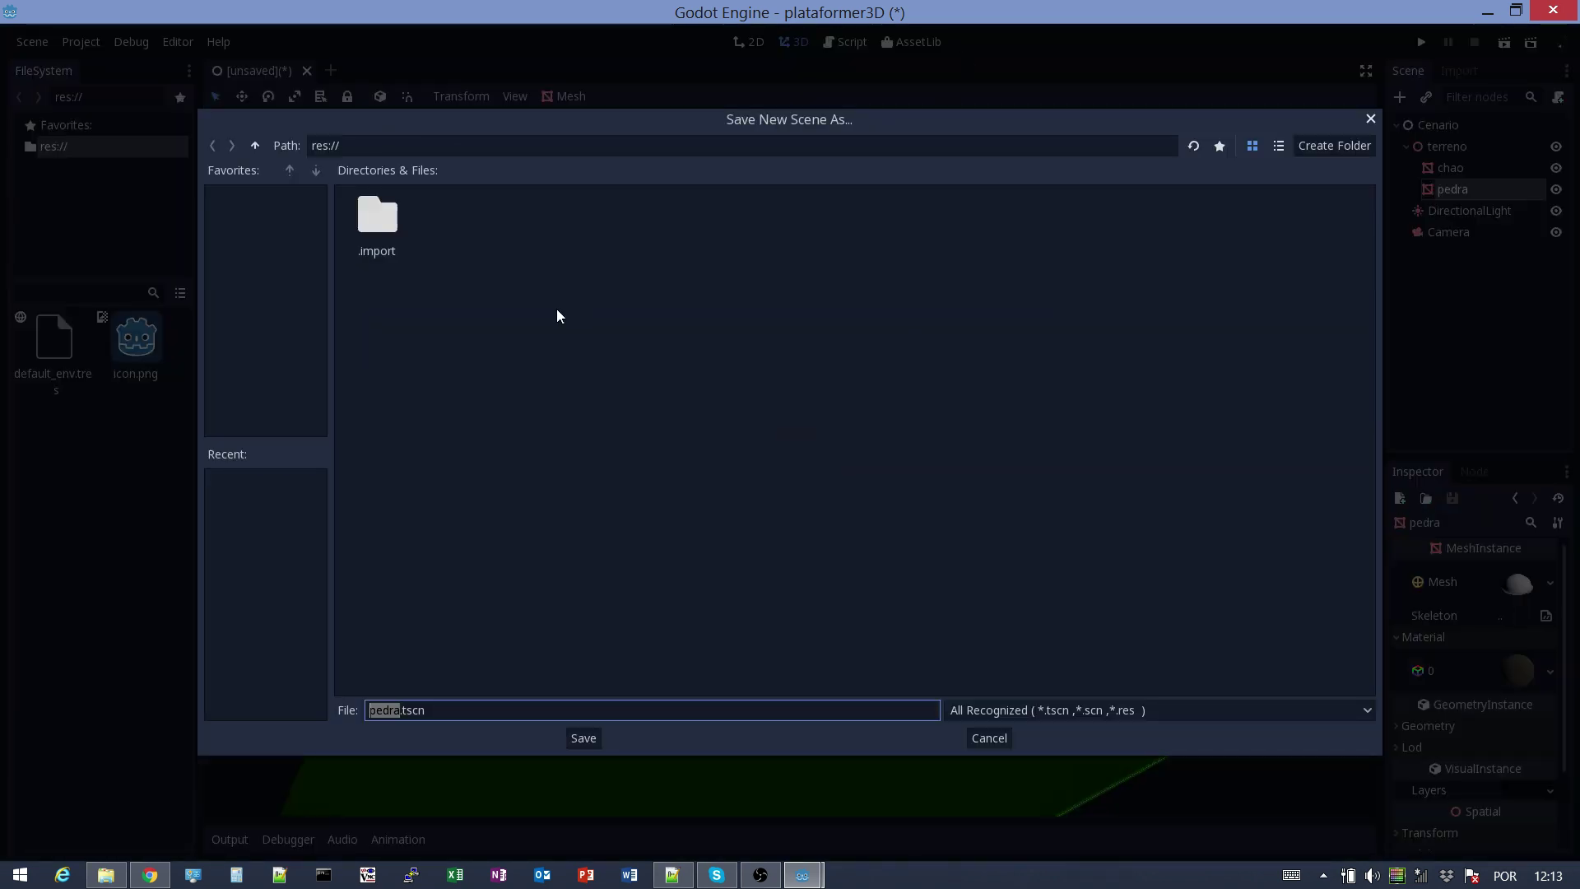
pyautogui.click(1336, 146)
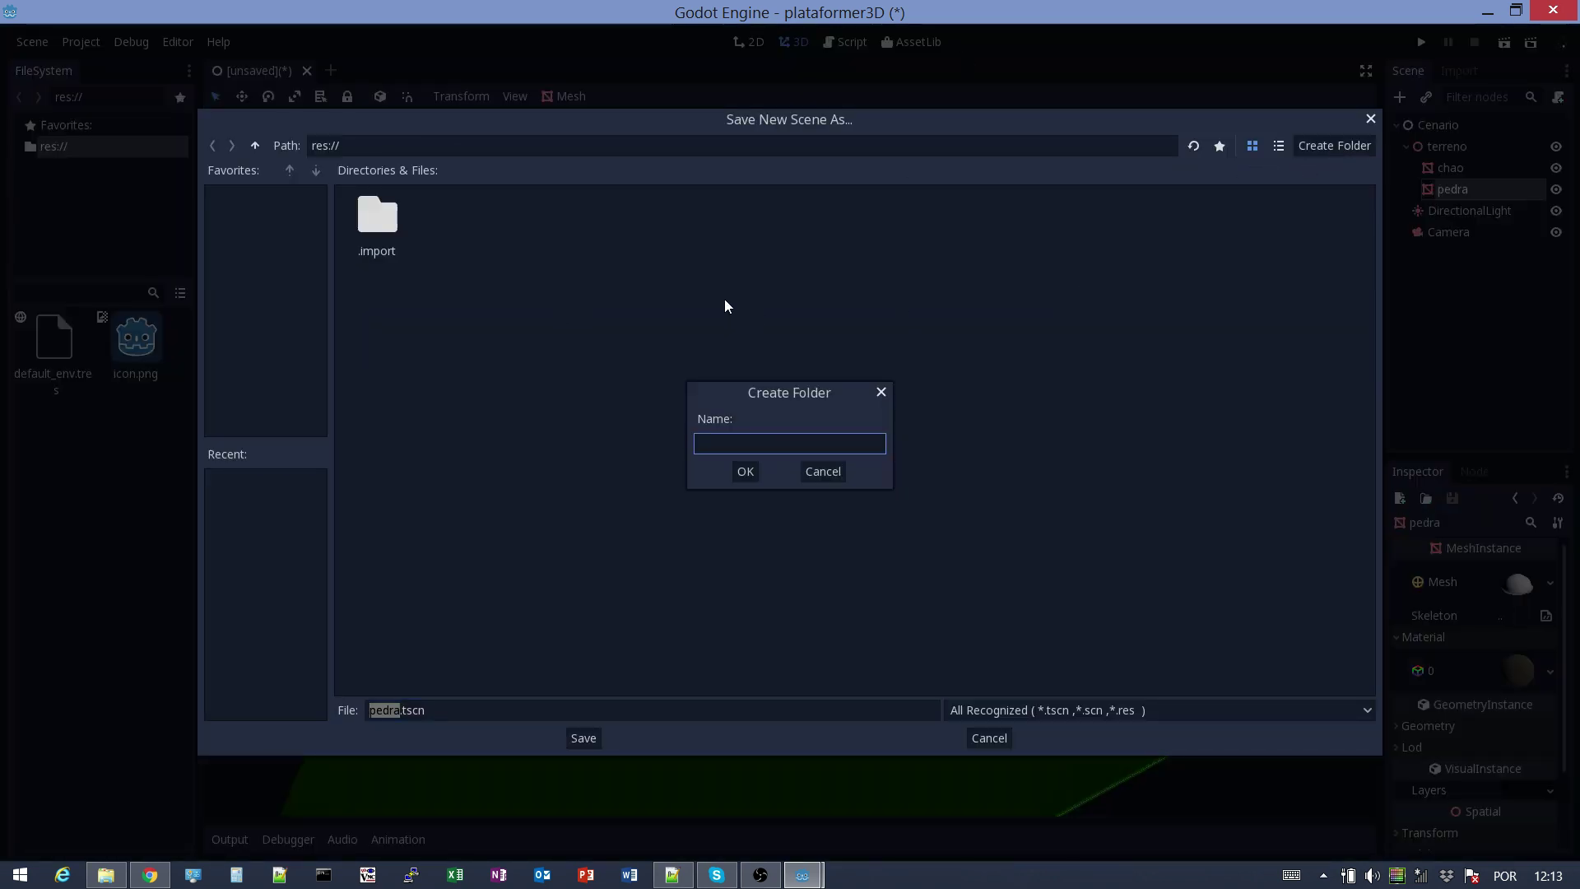
pyautogui.write('cenario')
pyautogui.click(739, 474)
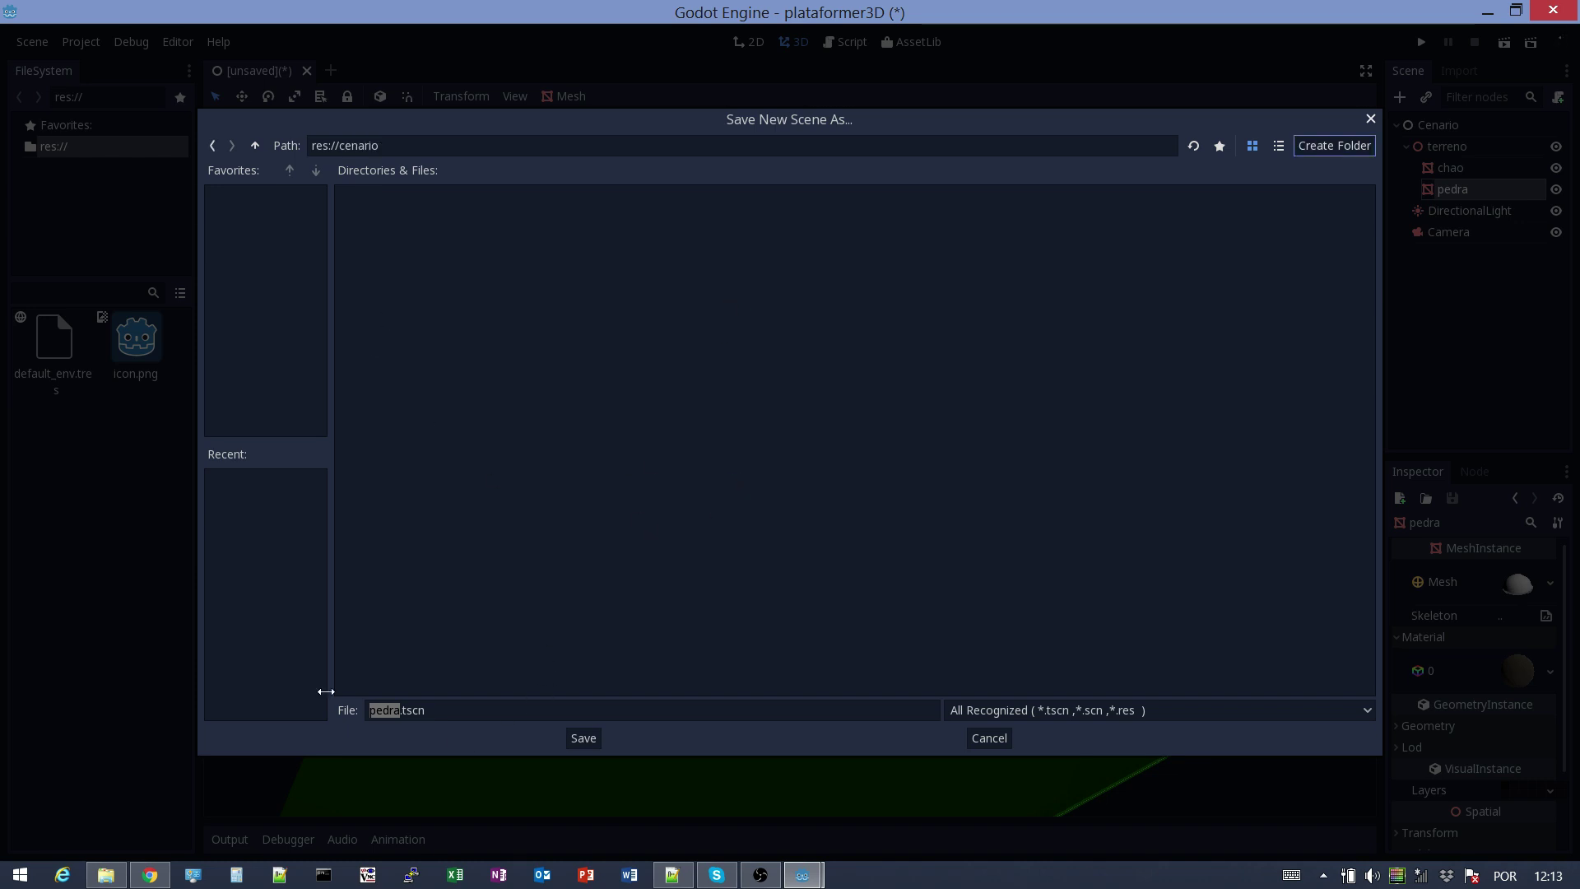
pyautogui.click(589, 742)
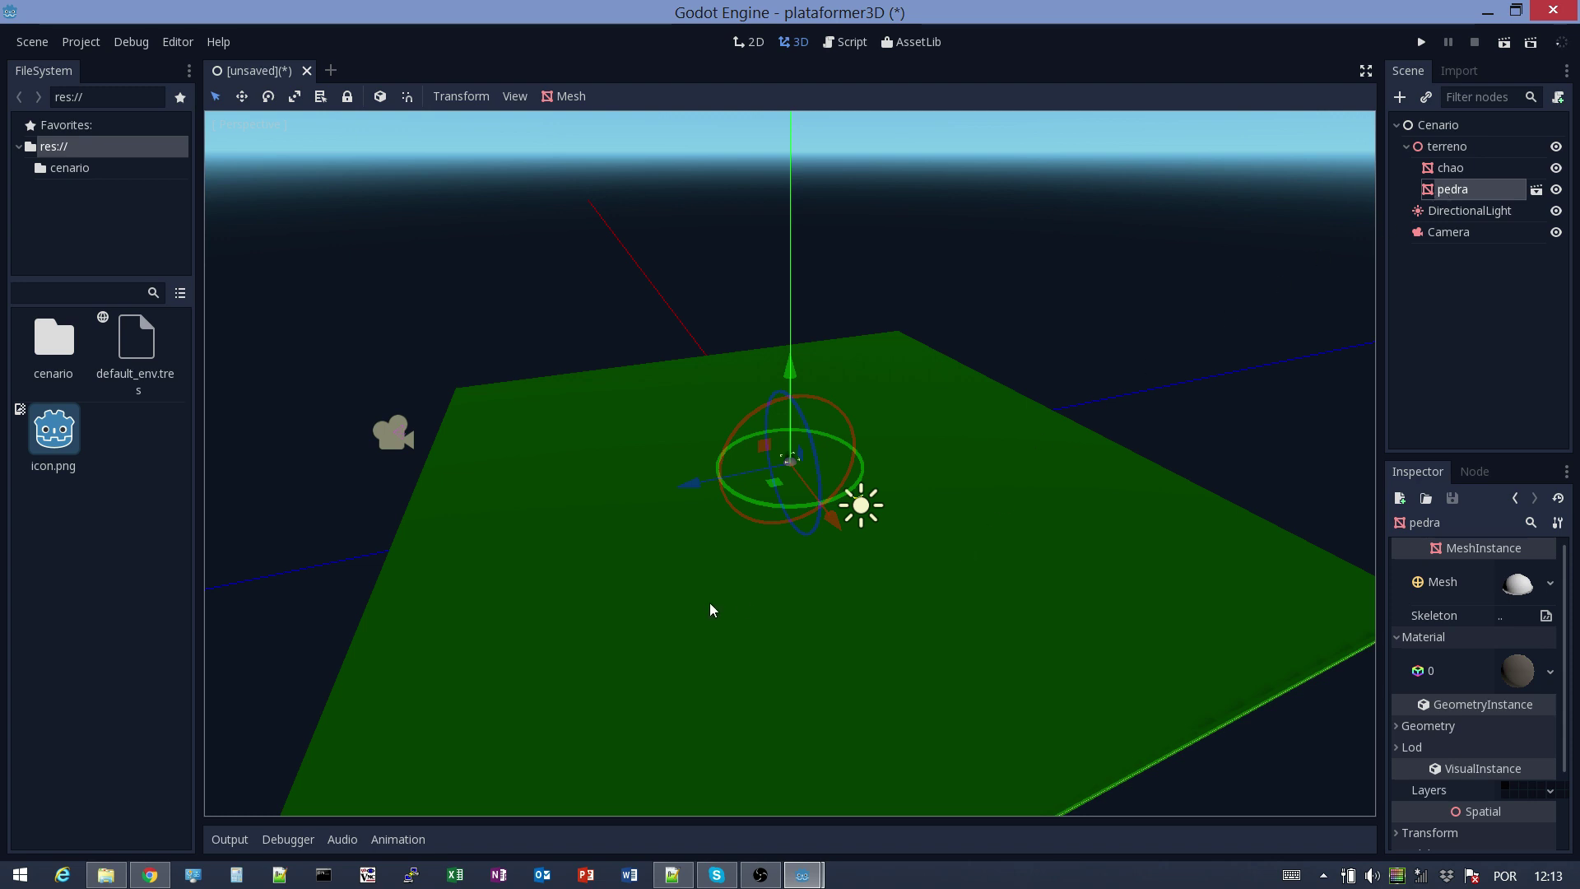
# Instance pedra.tscn under terreno and move the new stone away from the first one along the X and Z axes
pyautogui.scroll(5, 700, 598)
pyautogui.moveTo(832, 590); pyautogui.dragTo(933, 600, button='middle')
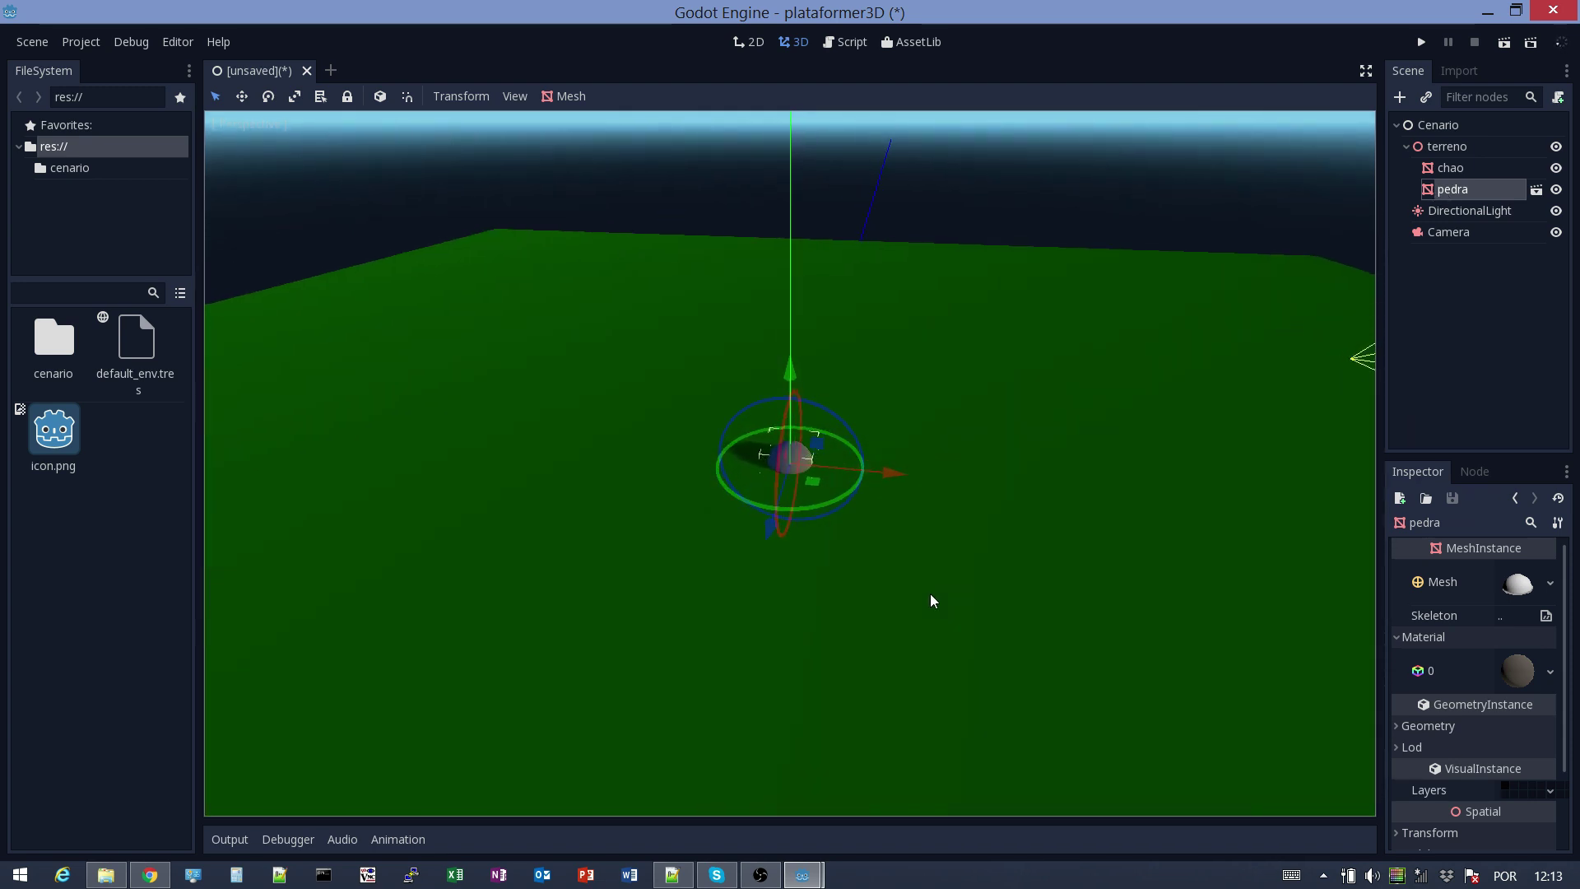
pyautogui.click(1440, 148)
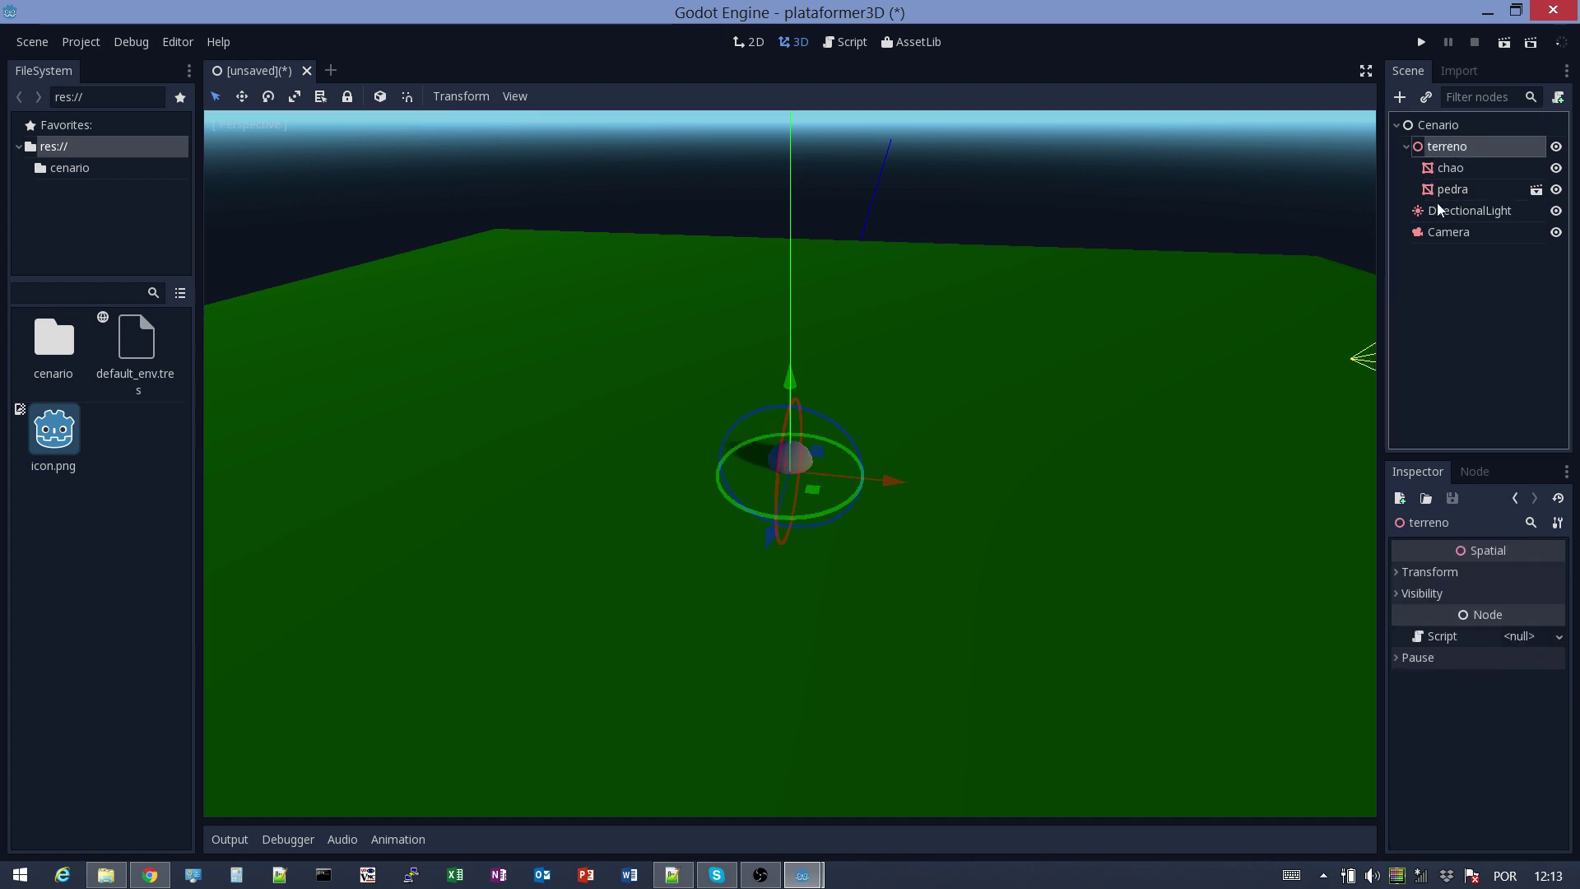
pyautogui.click(1428, 97)
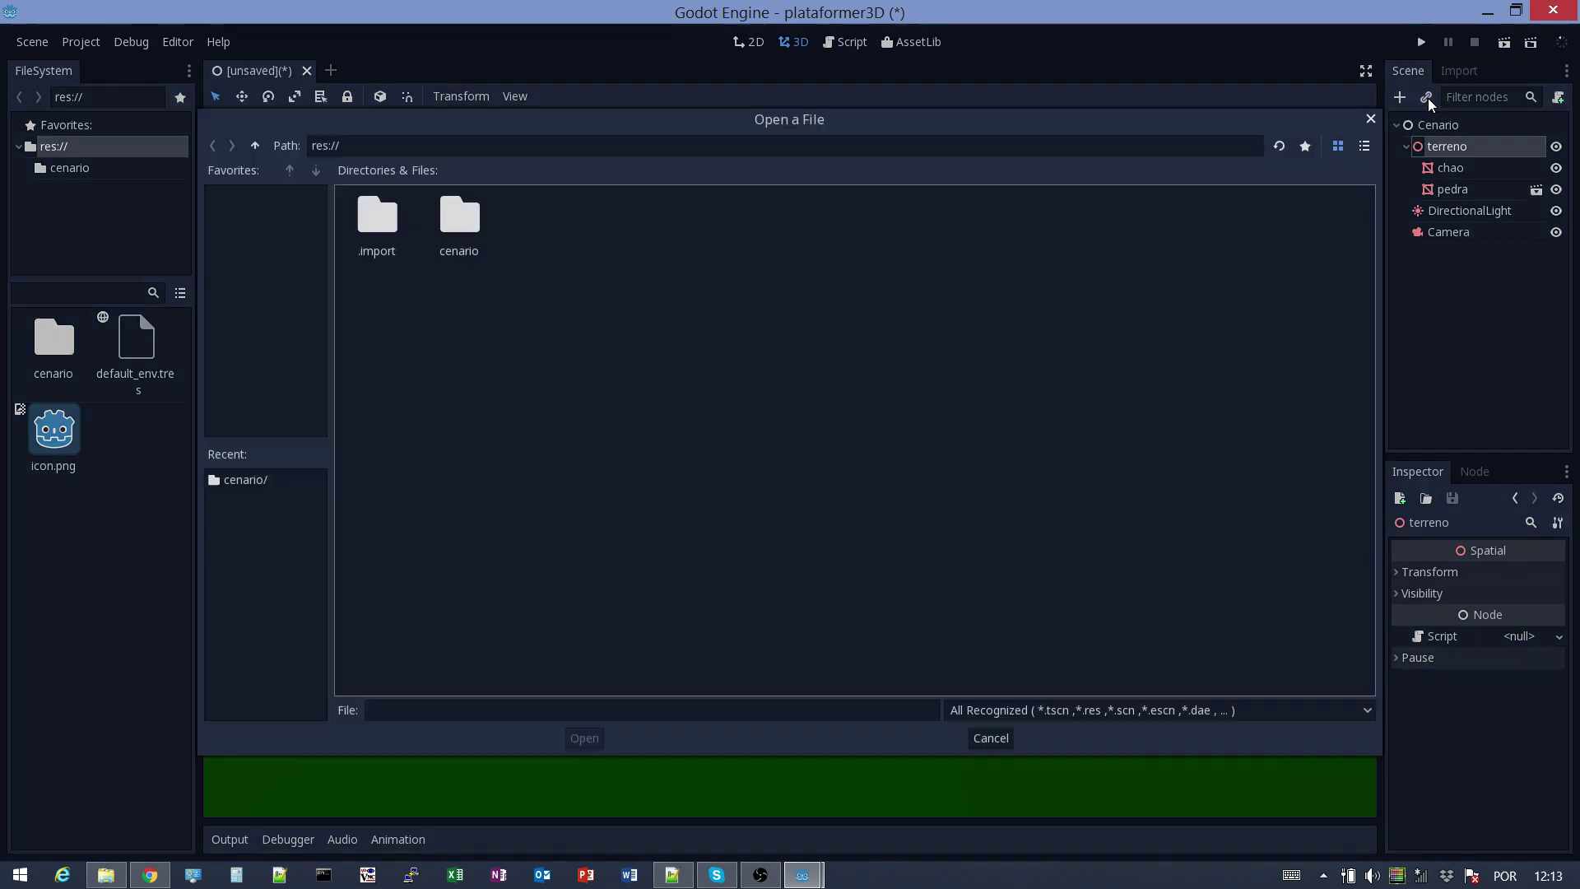
pyautogui.doubleClick(465, 229)
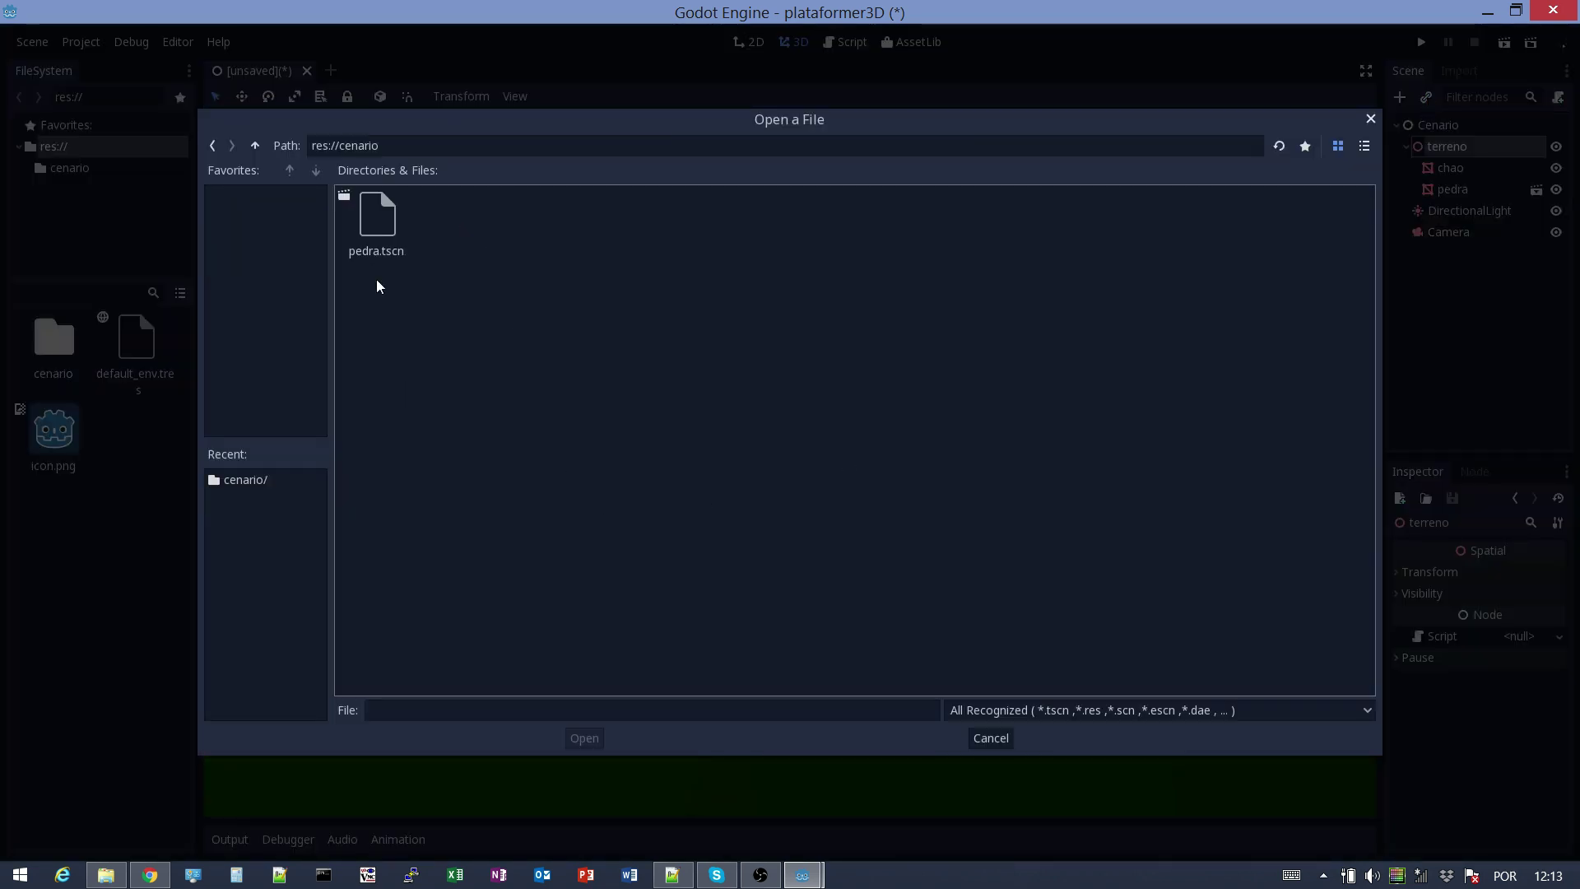
pyautogui.doubleClick(374, 214)
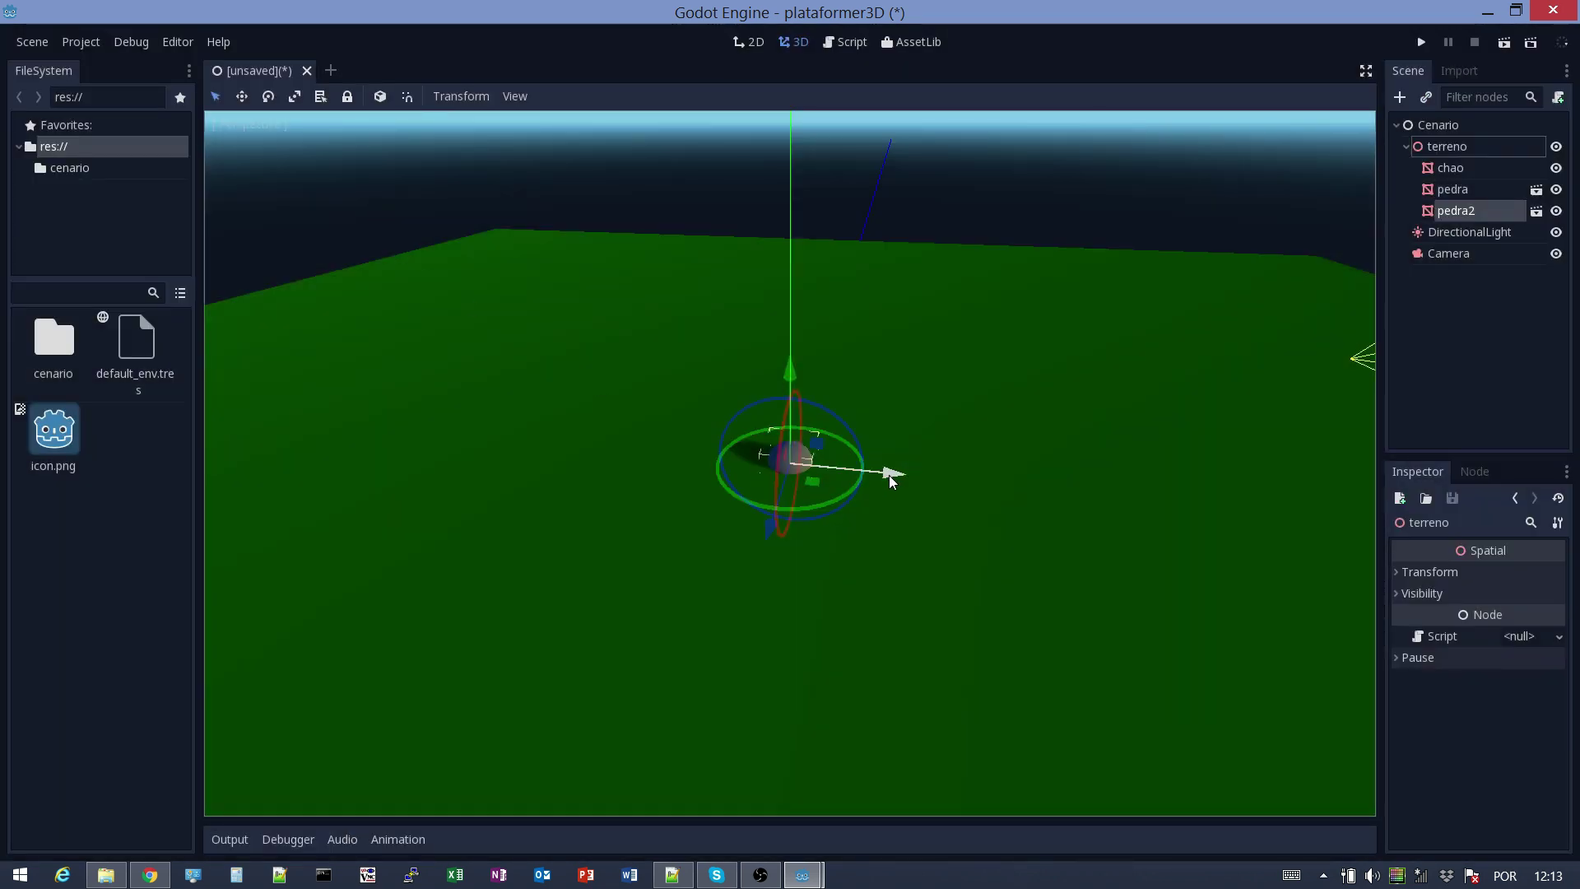
pyautogui.moveTo(889, 475); pyautogui.dragTo(1100, 483)
pyautogui.moveTo(1006, 553); pyautogui.dragTo(1012, 706)
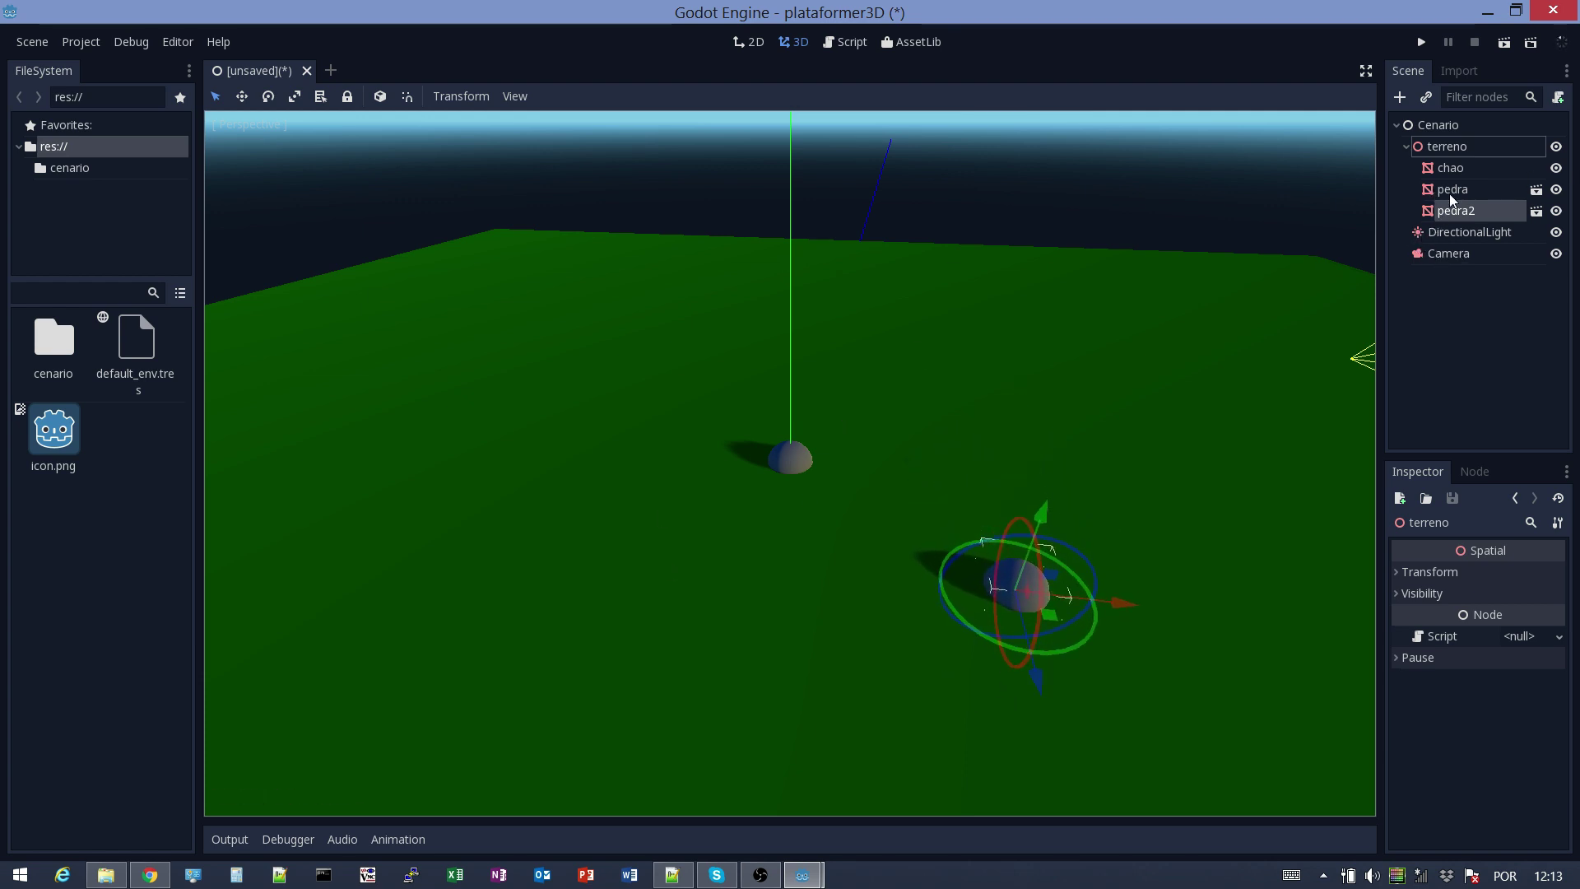
# Add a third instance of pedra.tscn under terreno and move it along Z and X to the opposite side of the second stone
pyautogui.click(1438, 150)
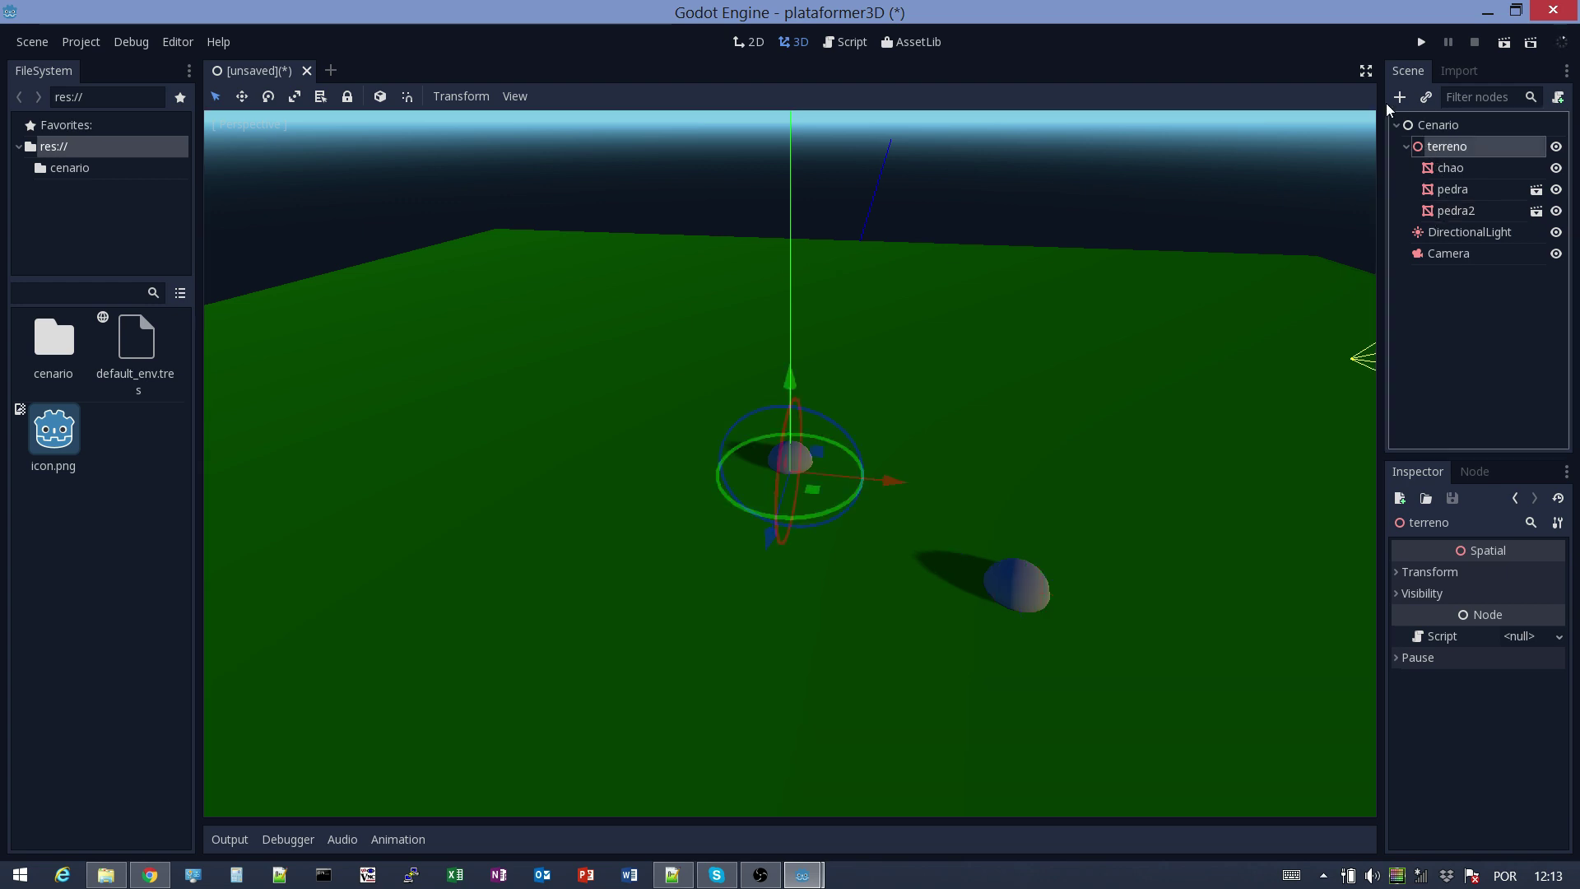
pyautogui.click(1426, 97)
pyautogui.doubleClick(397, 214)
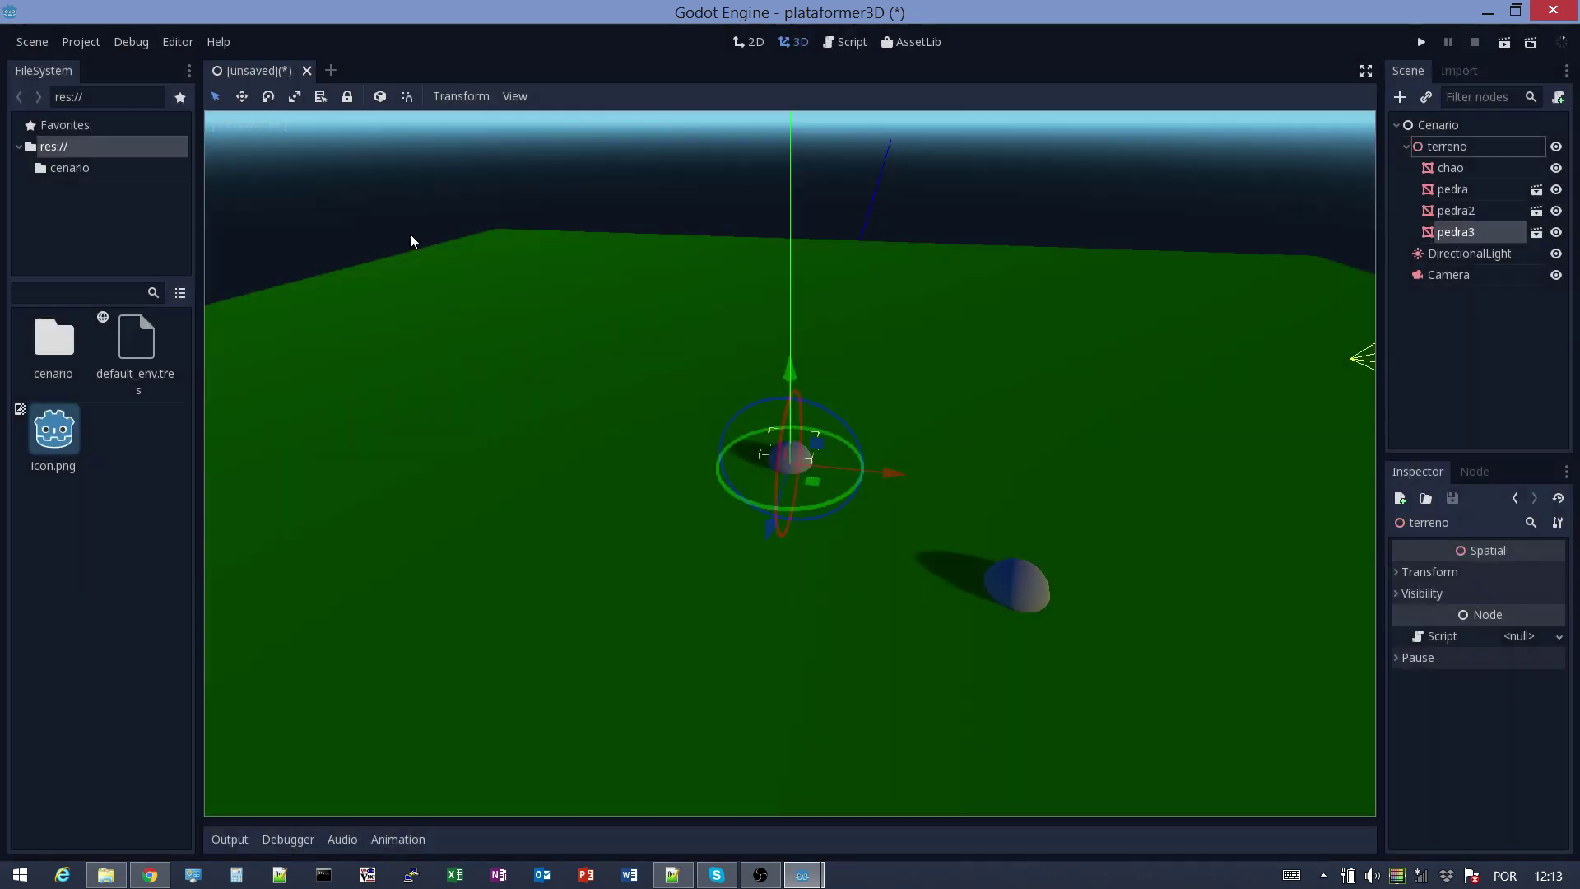
pyautogui.moveTo(767, 530); pyautogui.dragTo(709, 700)
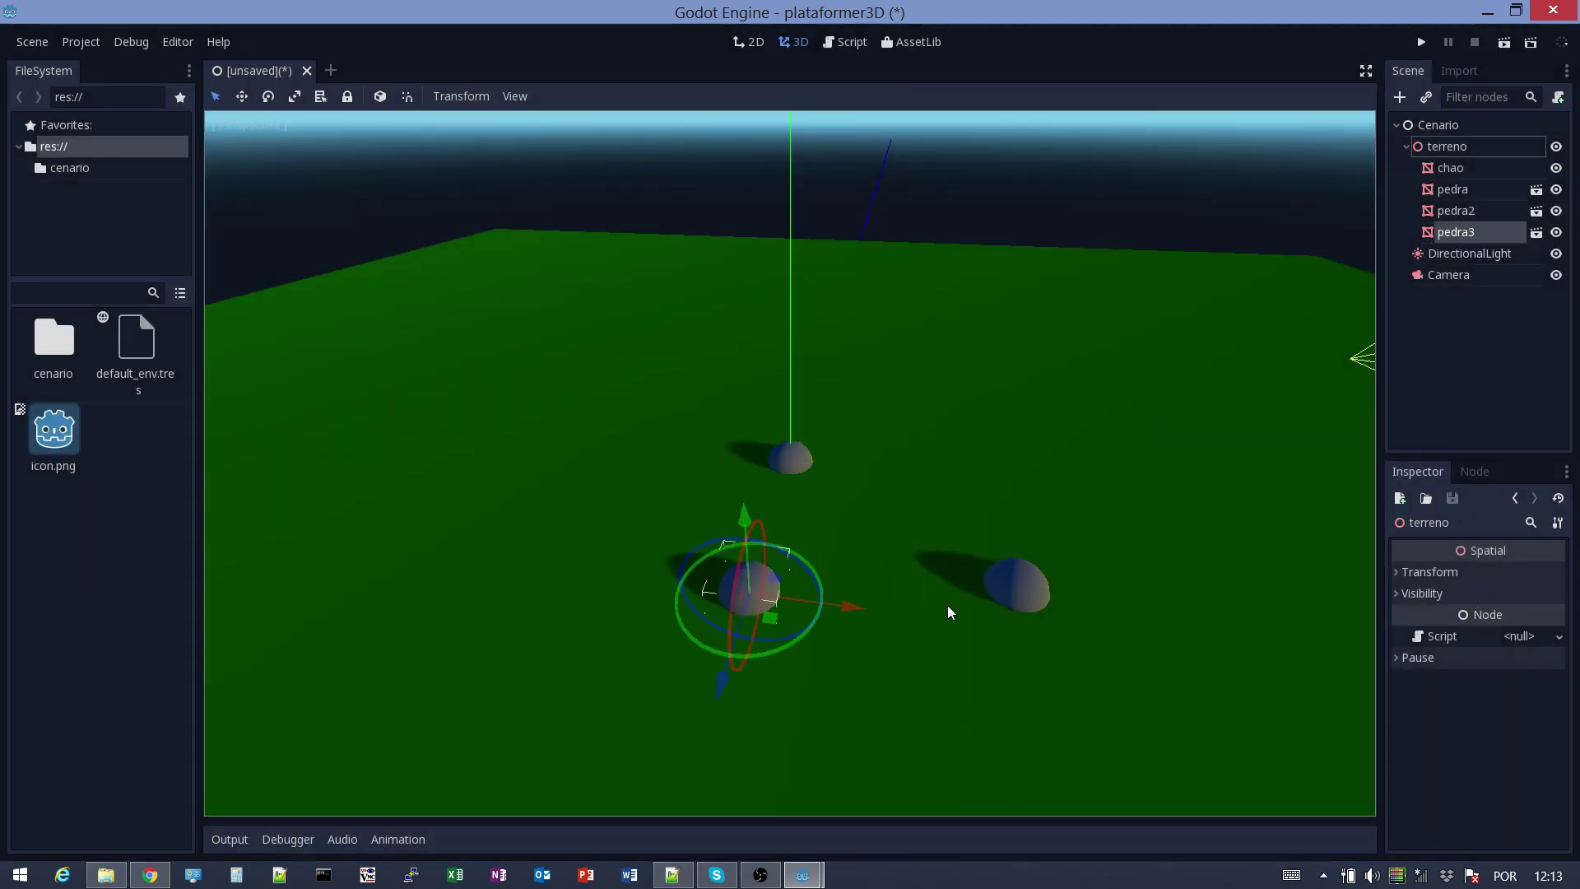
pyautogui.moveTo(852, 606); pyautogui.dragTo(617, 602)
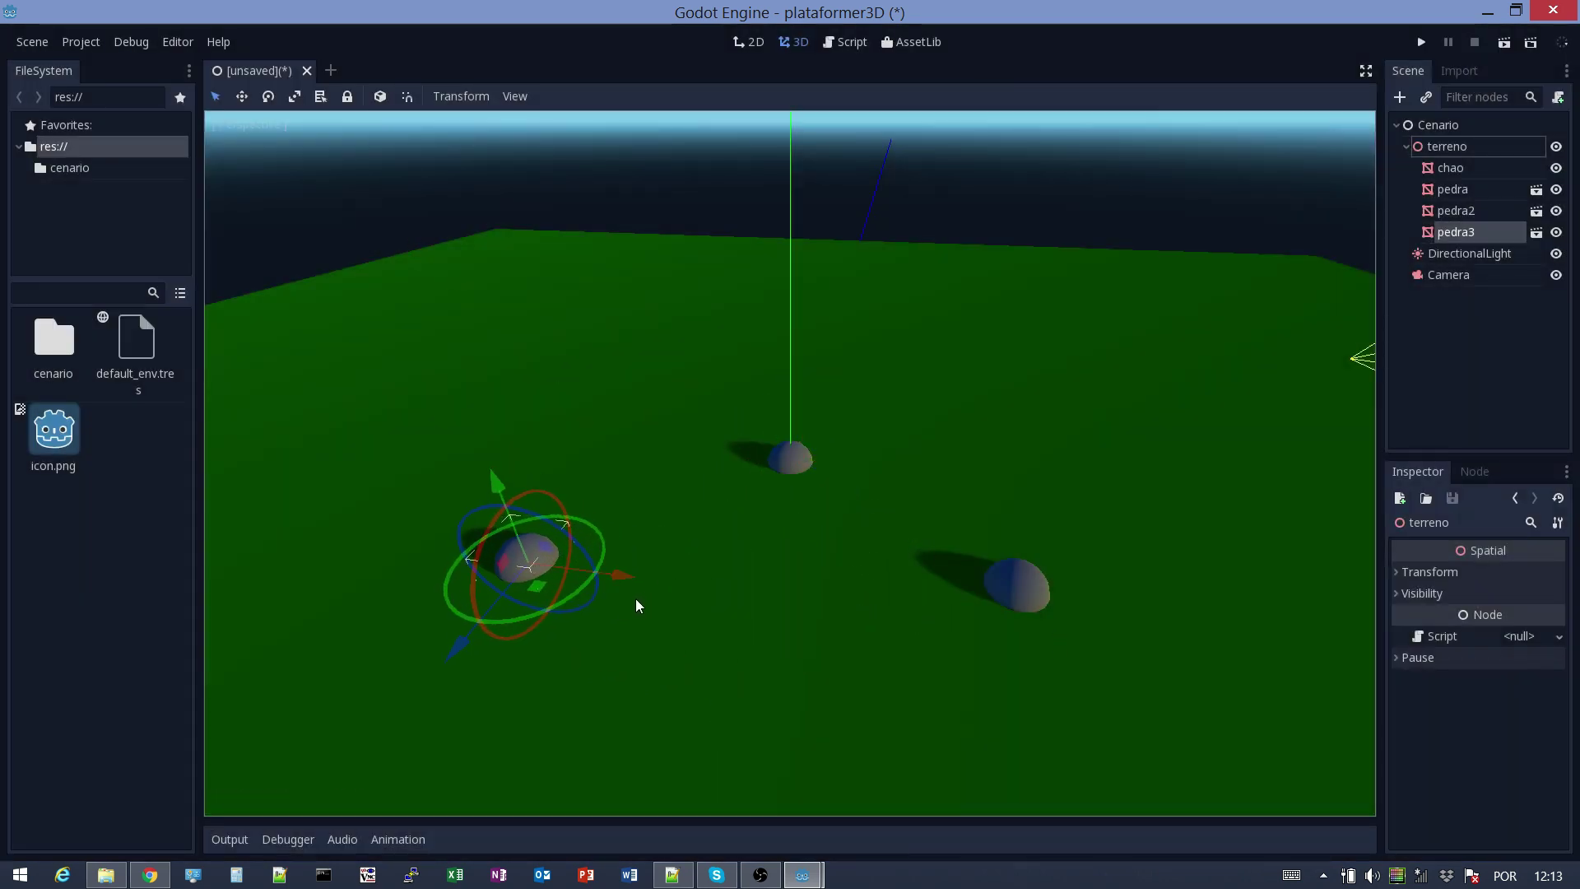
pyautogui.click(1404, 575)
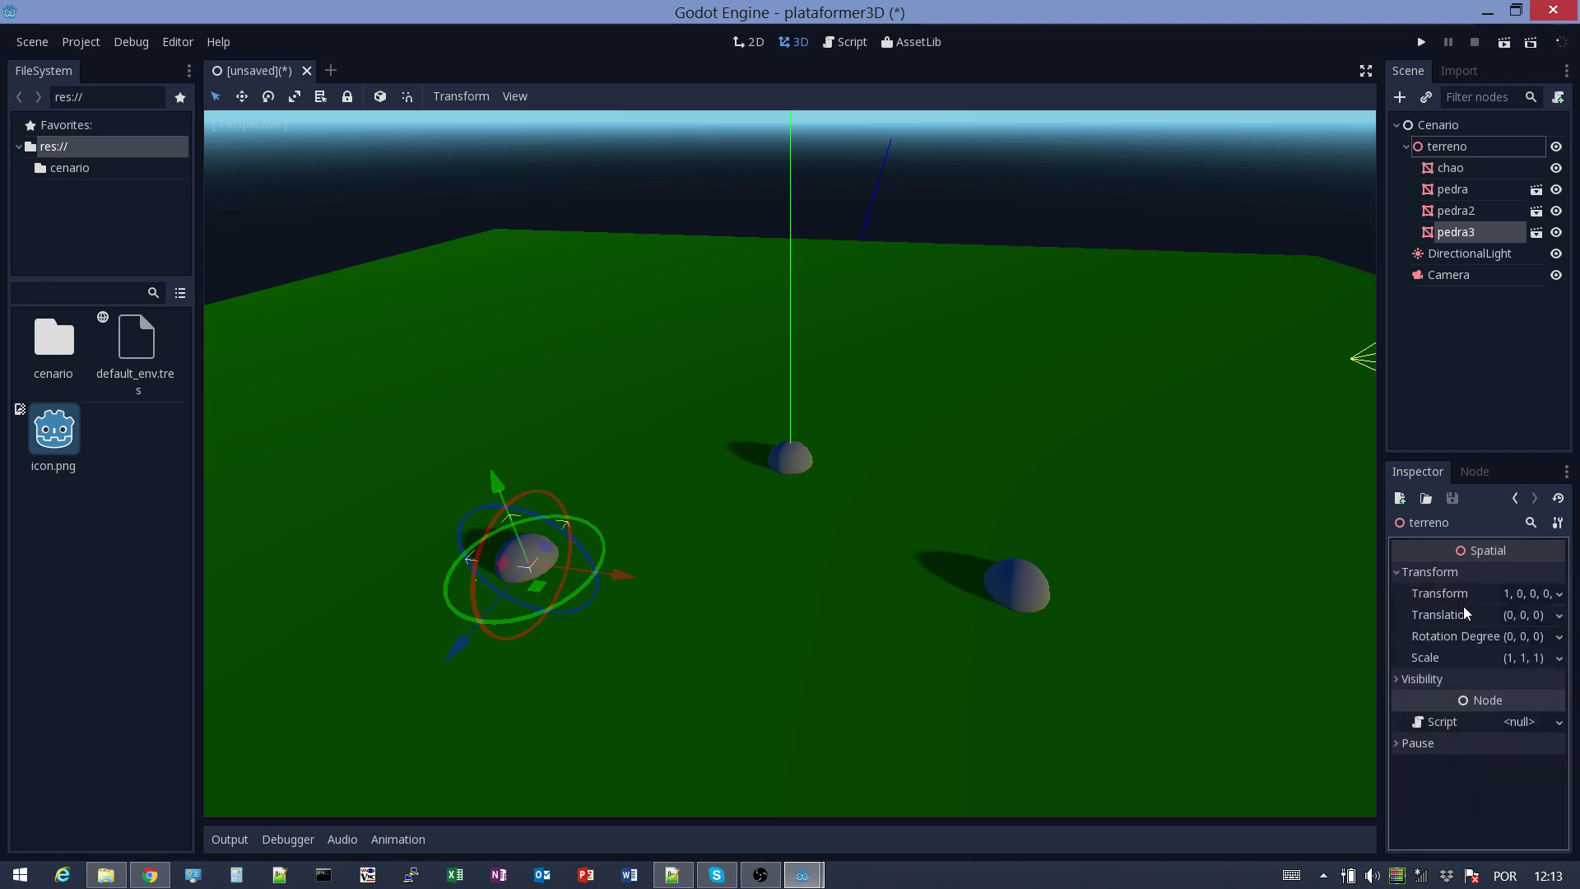
pyautogui.click(1533, 663)
pyautogui.write('1.5')
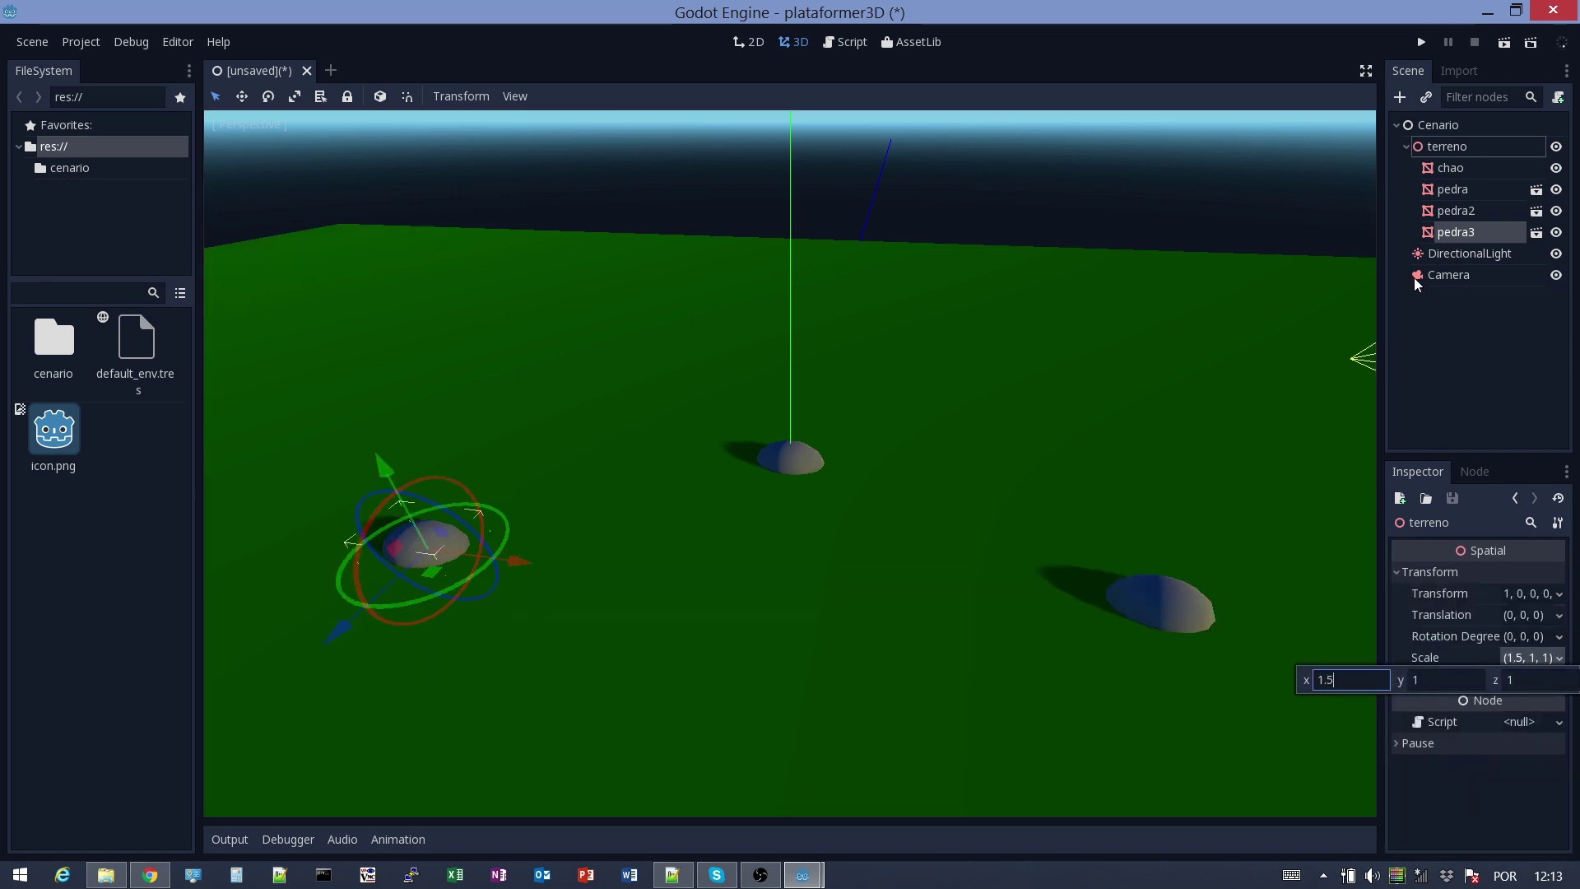
pyautogui.click(1438, 215)
pyautogui.click(1440, 216)
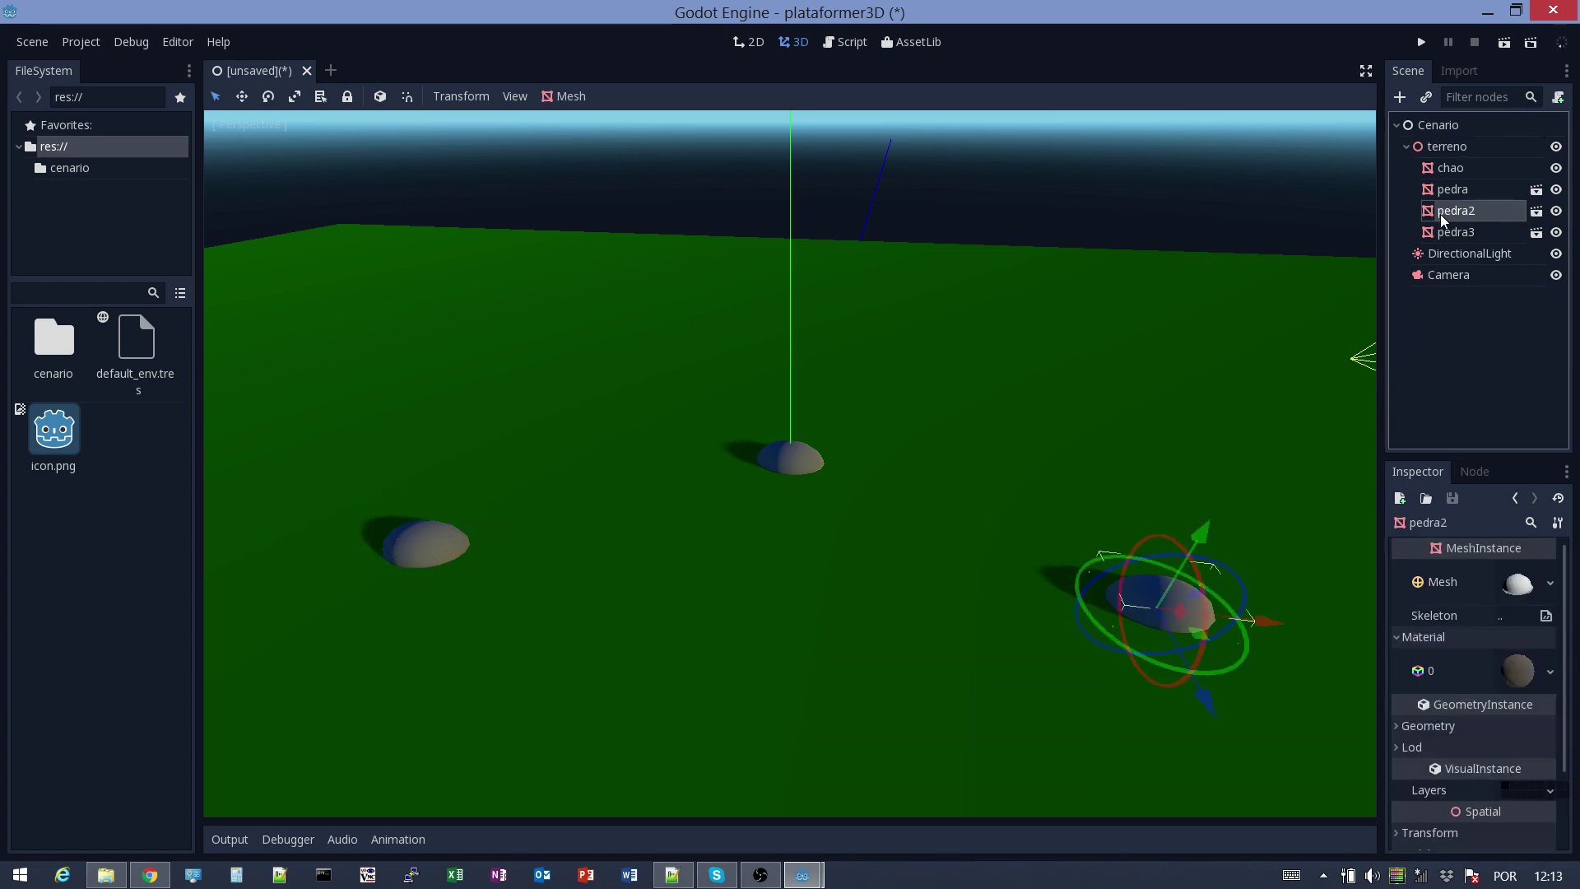
pyautogui.click(1444, 237)
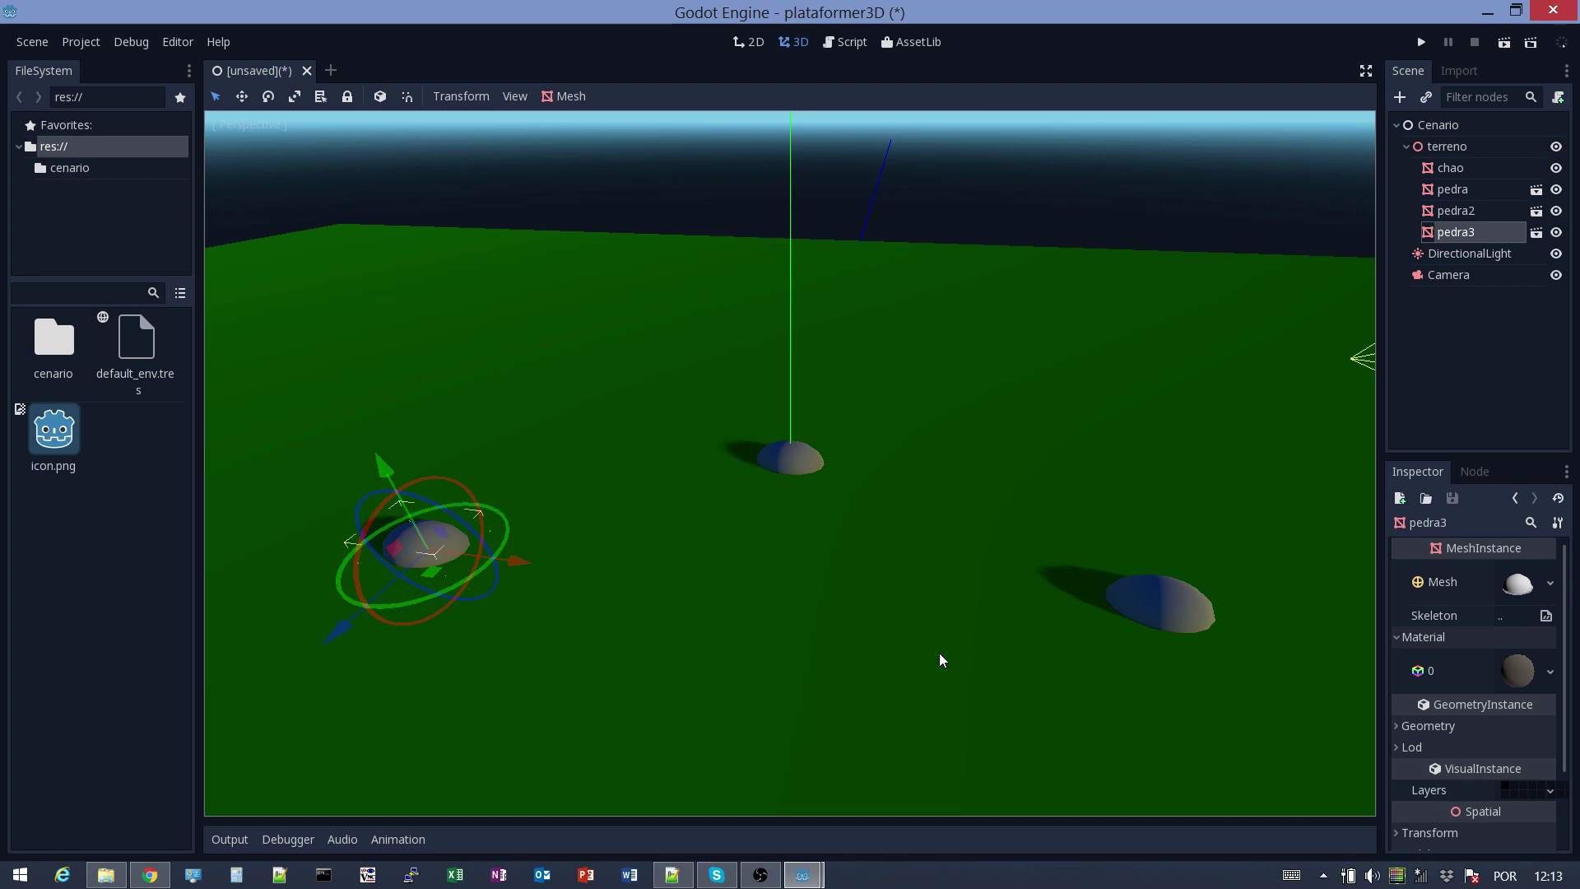
pyautogui.scroll(-6, 940, 653)
pyautogui.scroll(5, 941, 650)
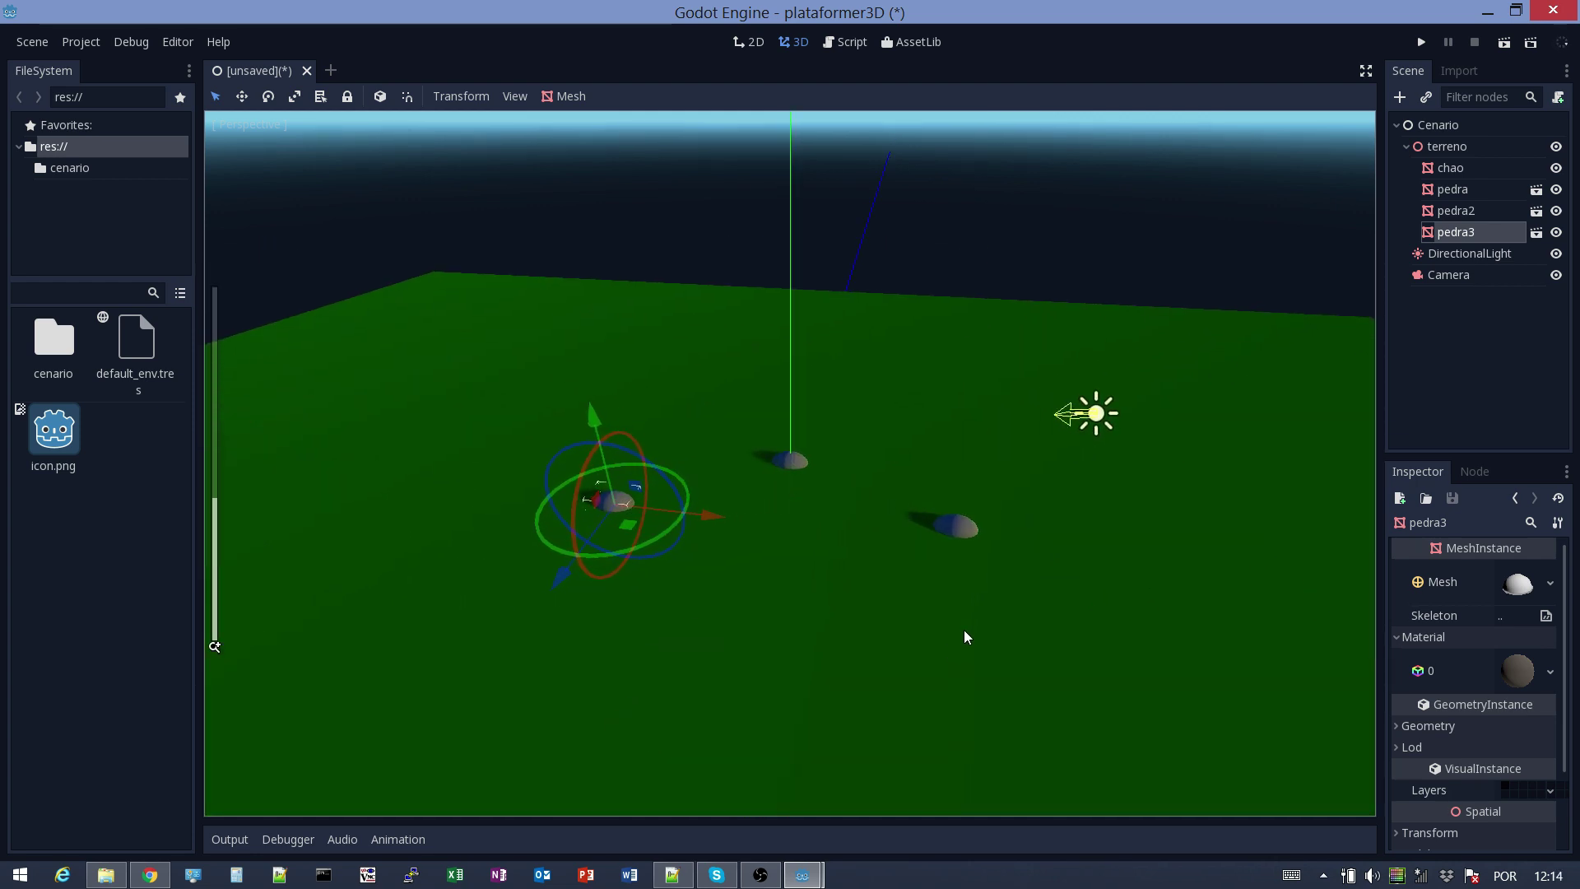
pyautogui.scroll(-2, 968, 634)
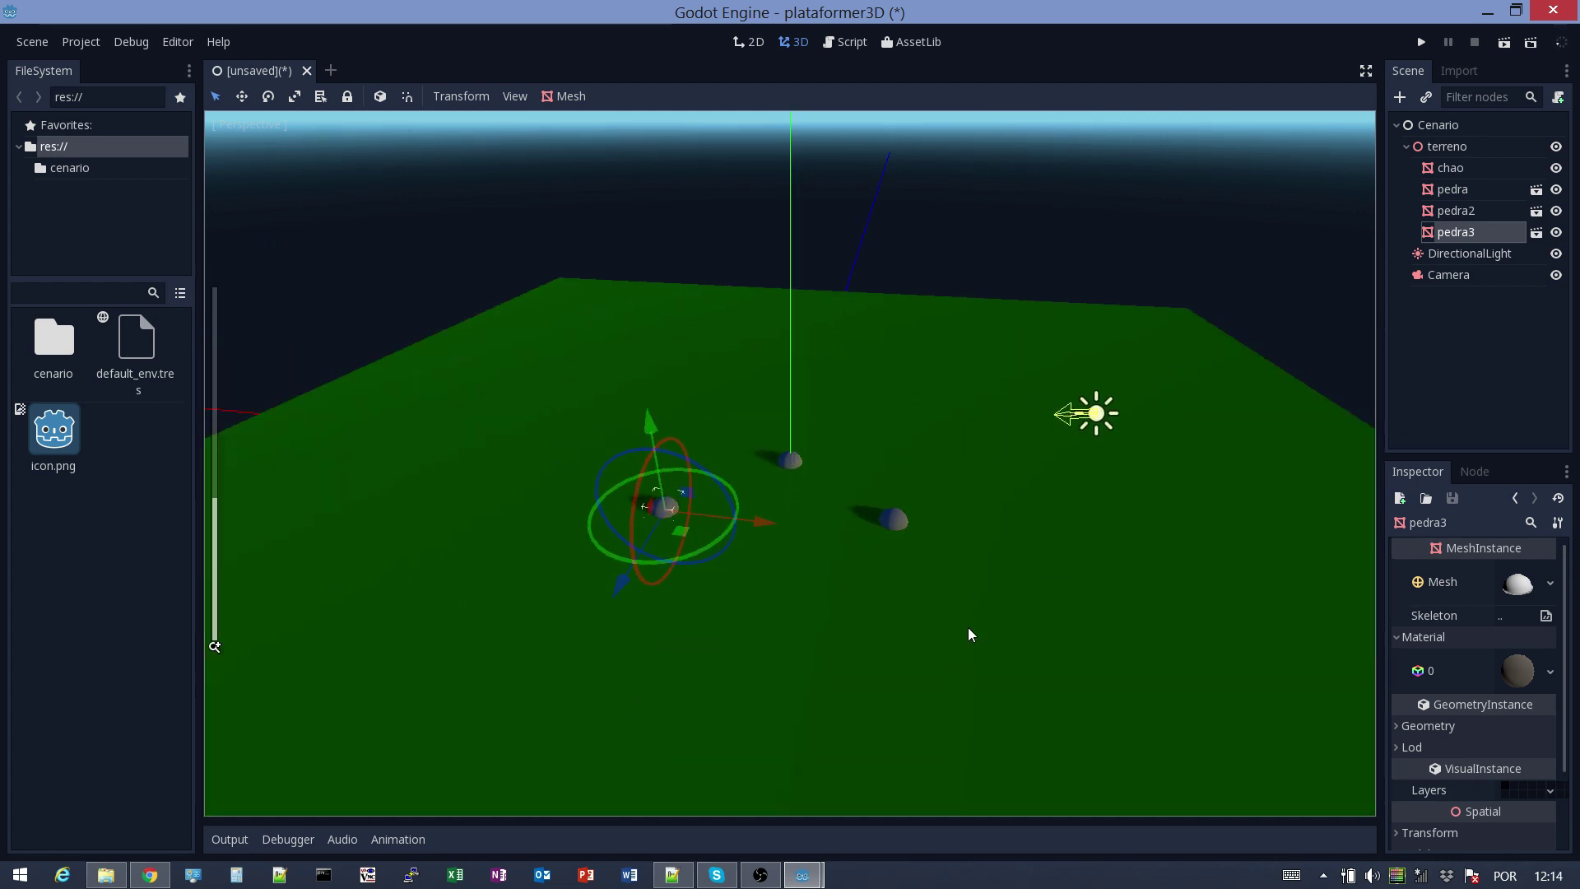
pyautogui.click(1449, 152)
# Enlarge the third stone, pedra3, by setting its scale to 1.5 on the X, Y and Z axes
pyautogui.click(1450, 233)
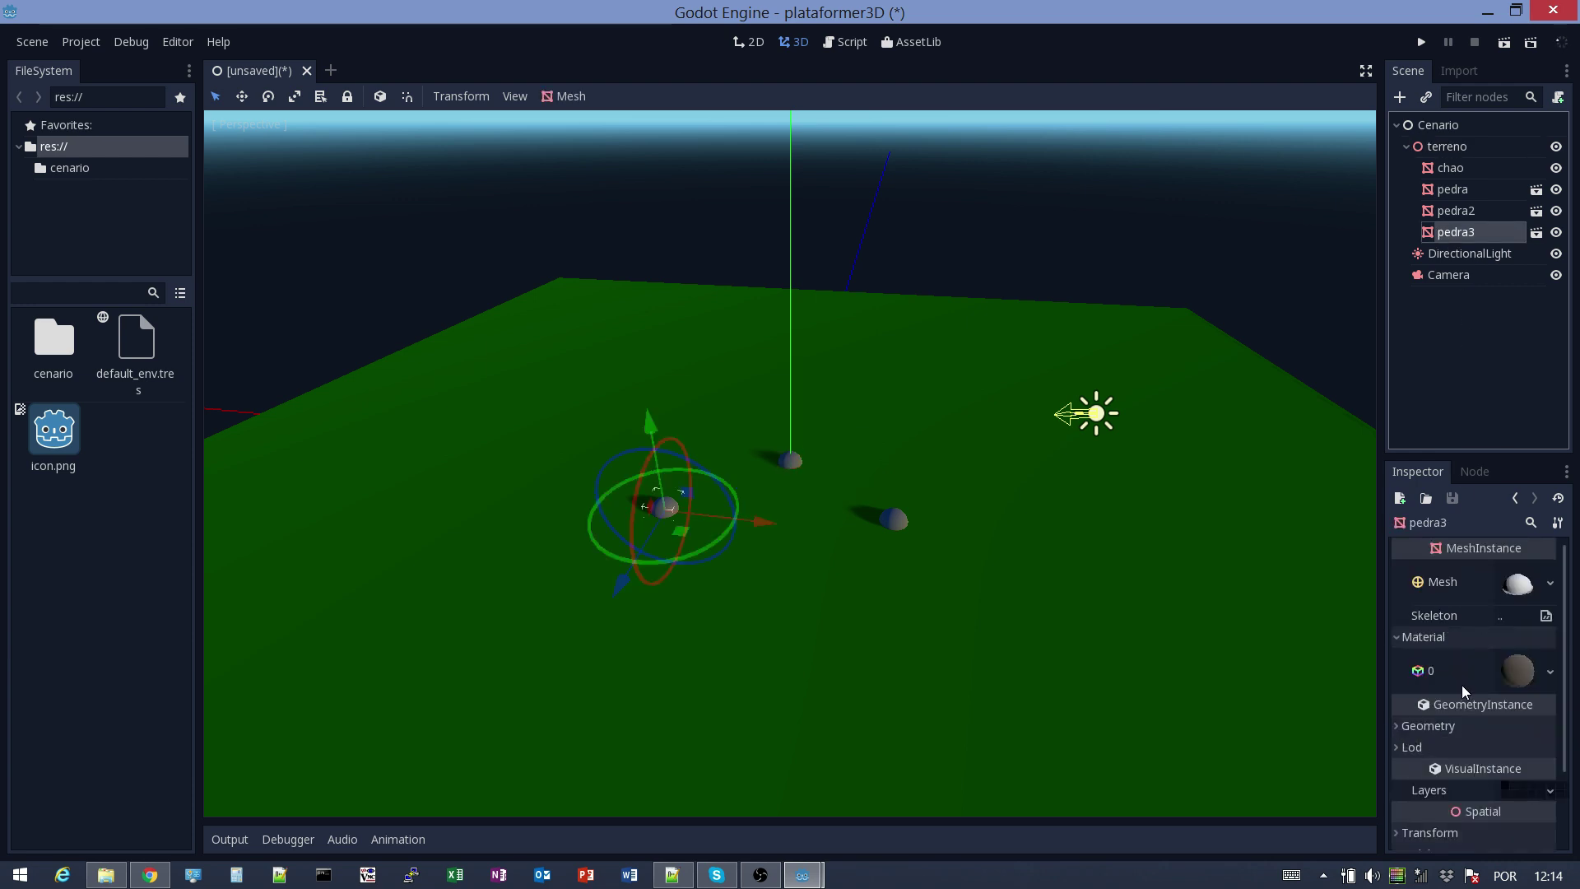
pyautogui.scroll(-3, 1461, 686)
pyautogui.click(1399, 744)
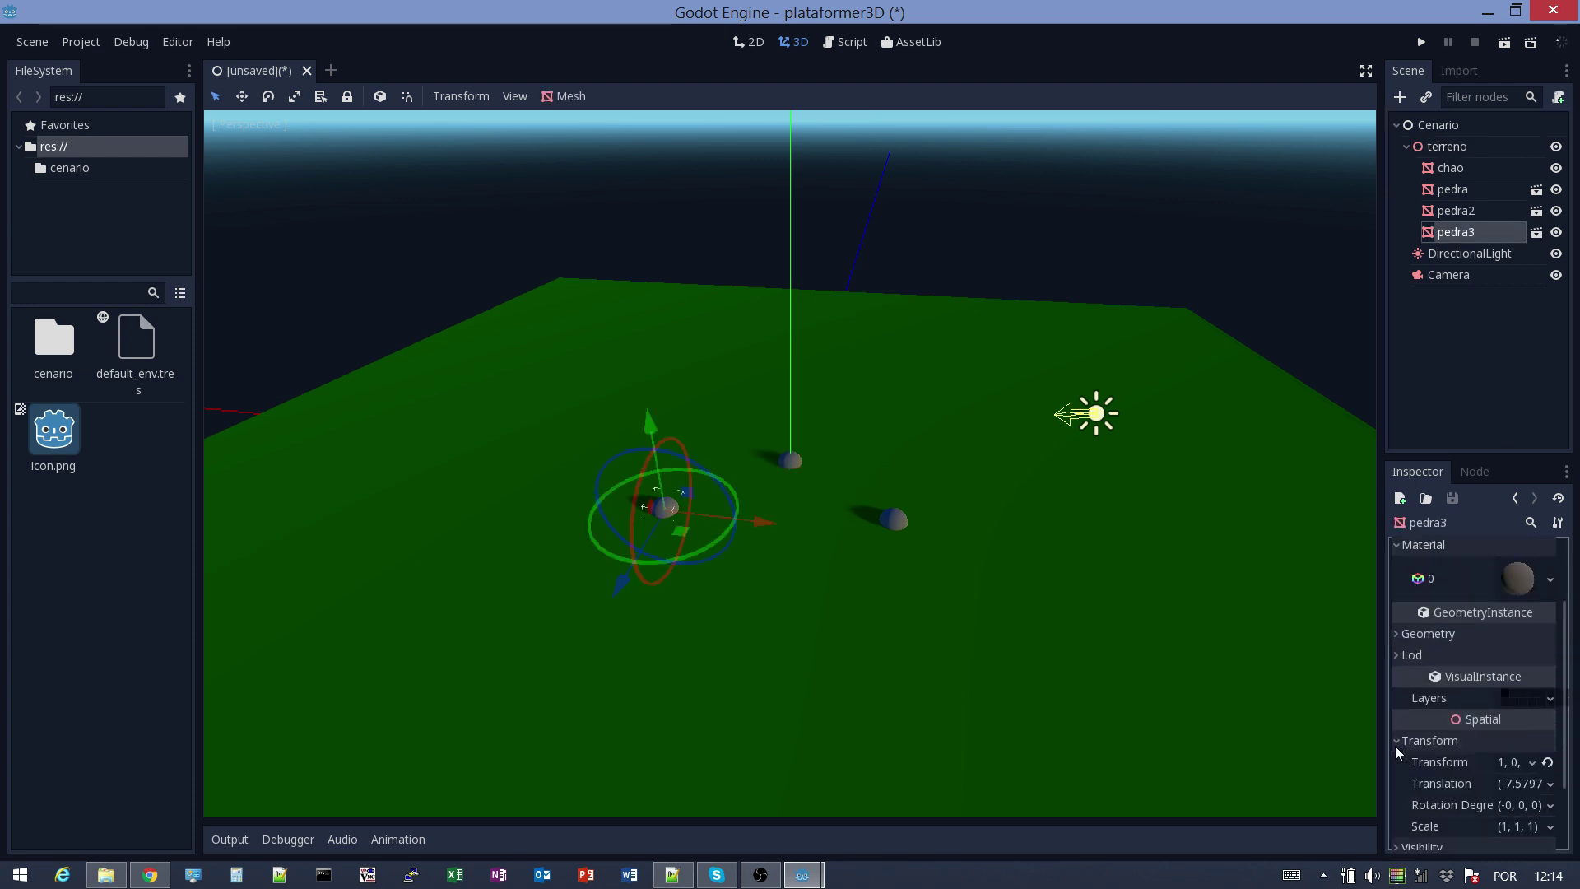
pyautogui.click(1507, 827)
pyautogui.write('1.5')
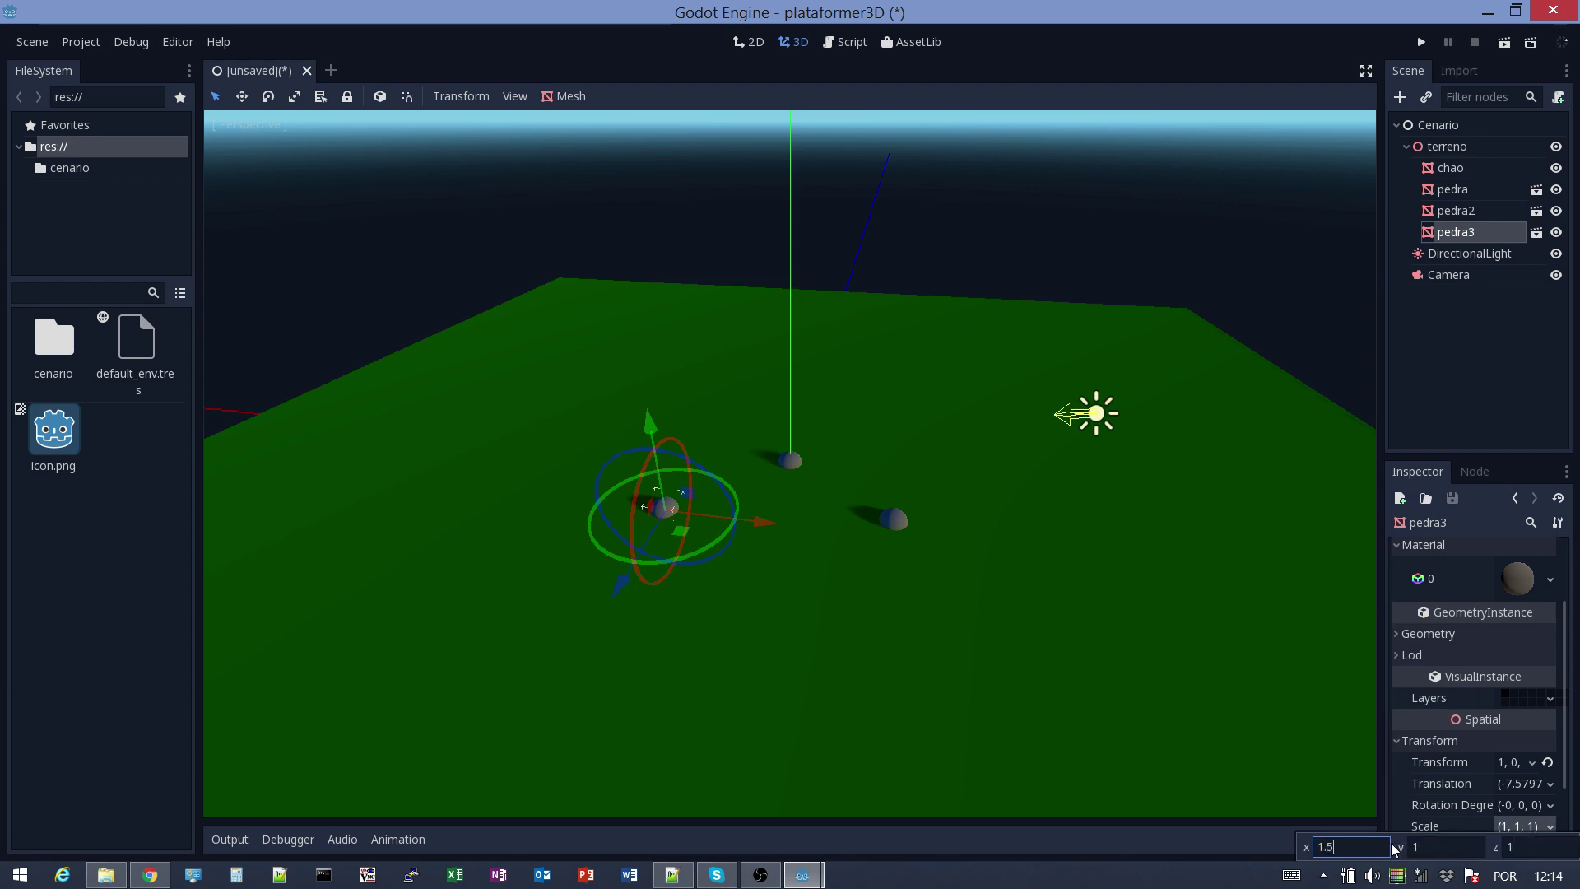
pyautogui.press('Return')
pyautogui.click(1464, 854)
pyautogui.write('1.5')
pyautogui.press('Return')
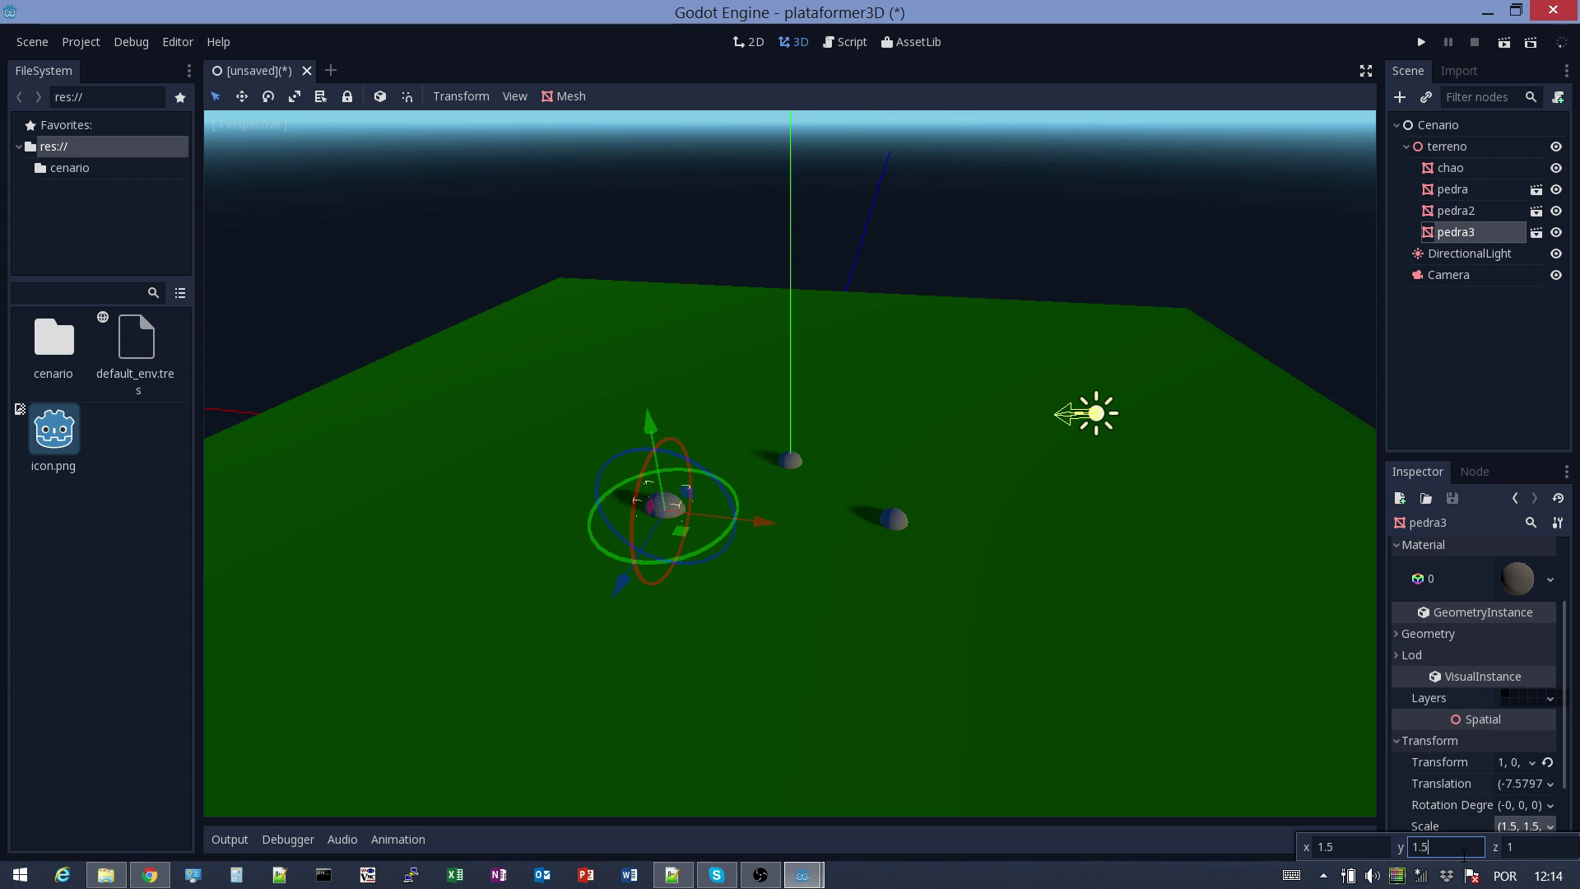
pyautogui.click(1531, 847)
pyautogui.write('1.5')
pyautogui.press('Return')
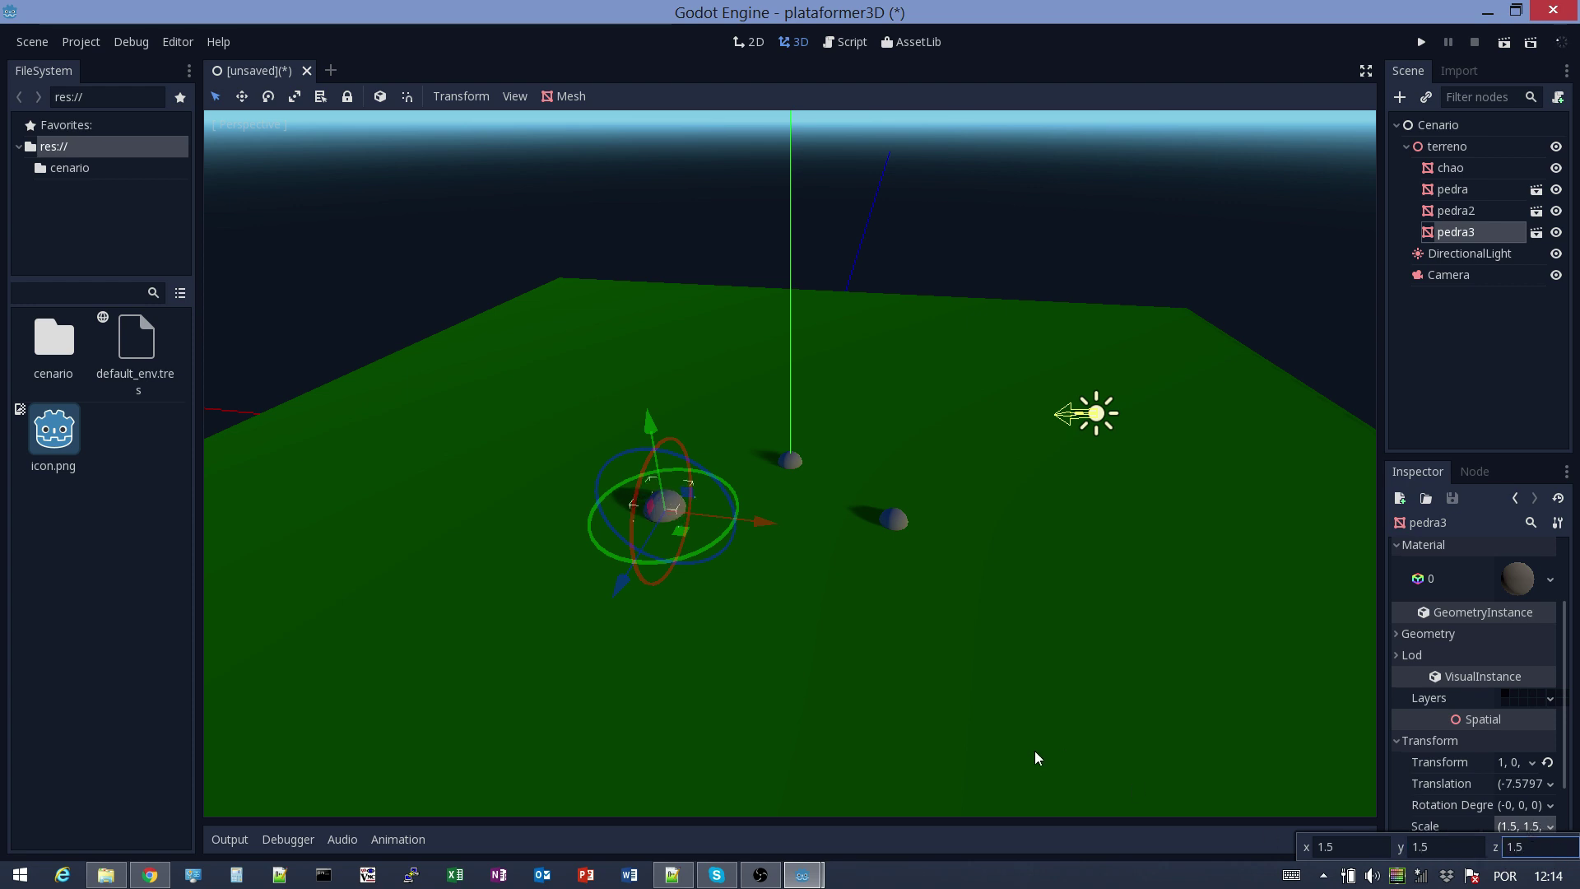
# Run the current scene, saving it as Cenario.tscn in the cenario folder, and reposition the game window to view the stones
pyautogui.scroll(3, 854, 639)
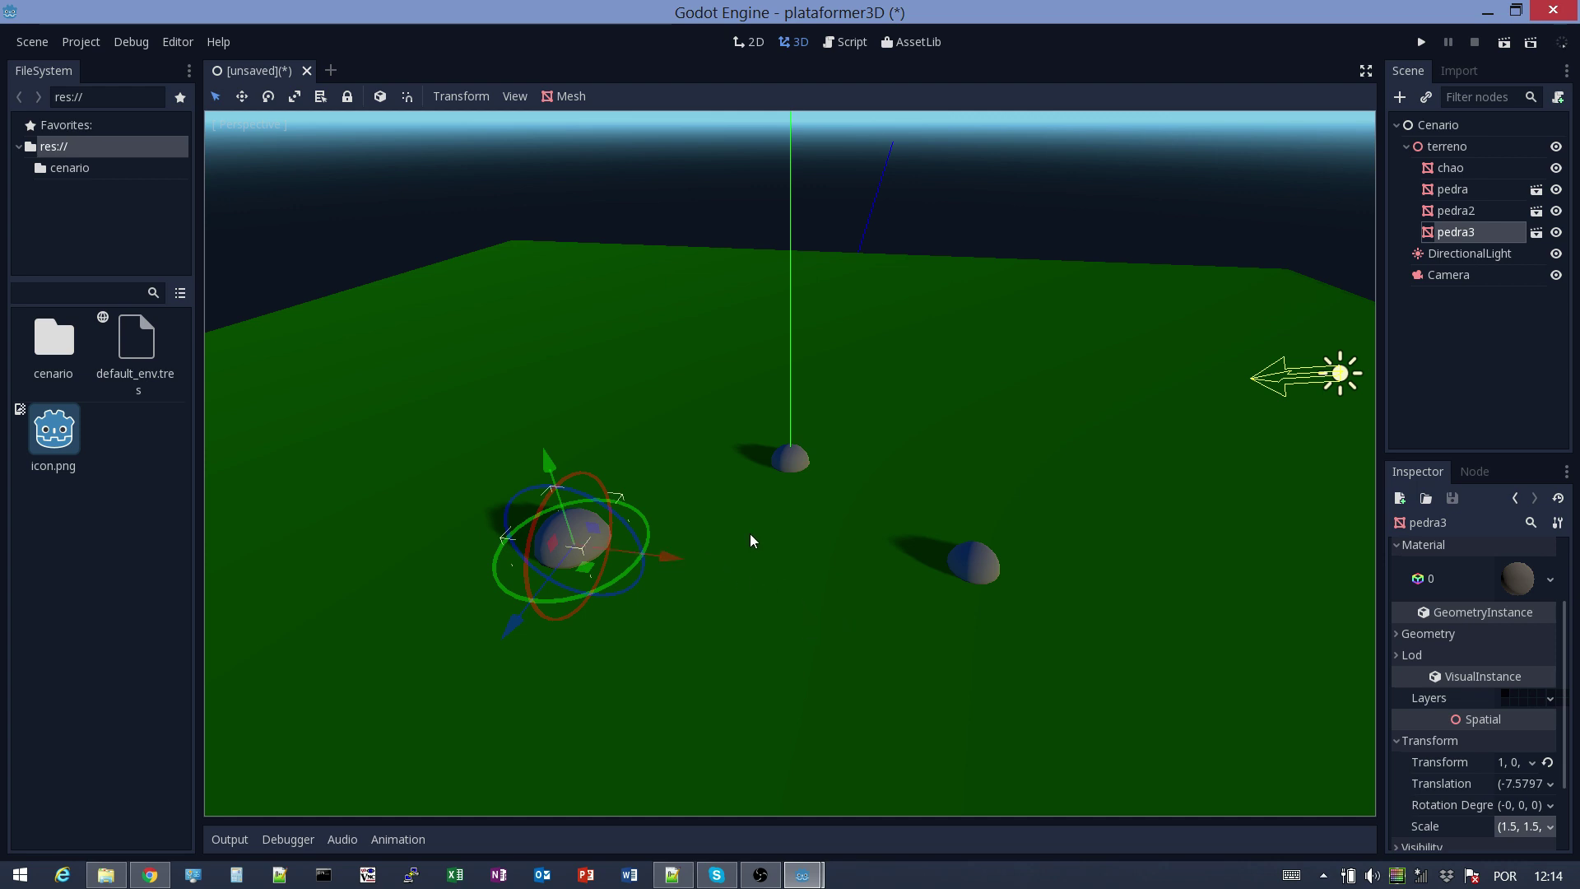
pyautogui.scroll(-3, 593, 513)
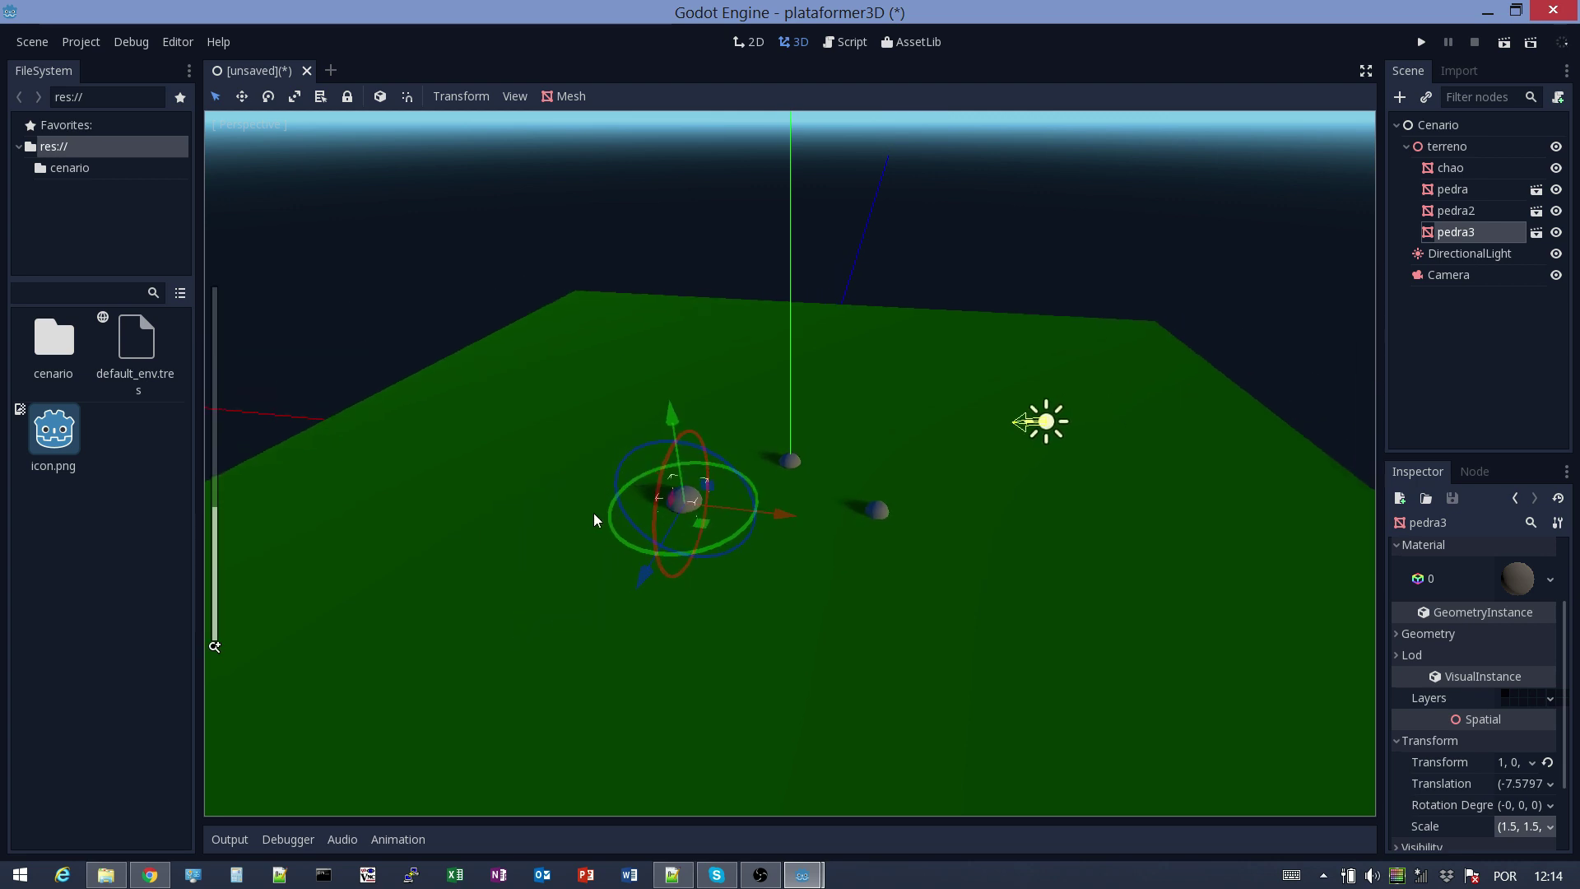
pyautogui.scroll(2, 595, 519)
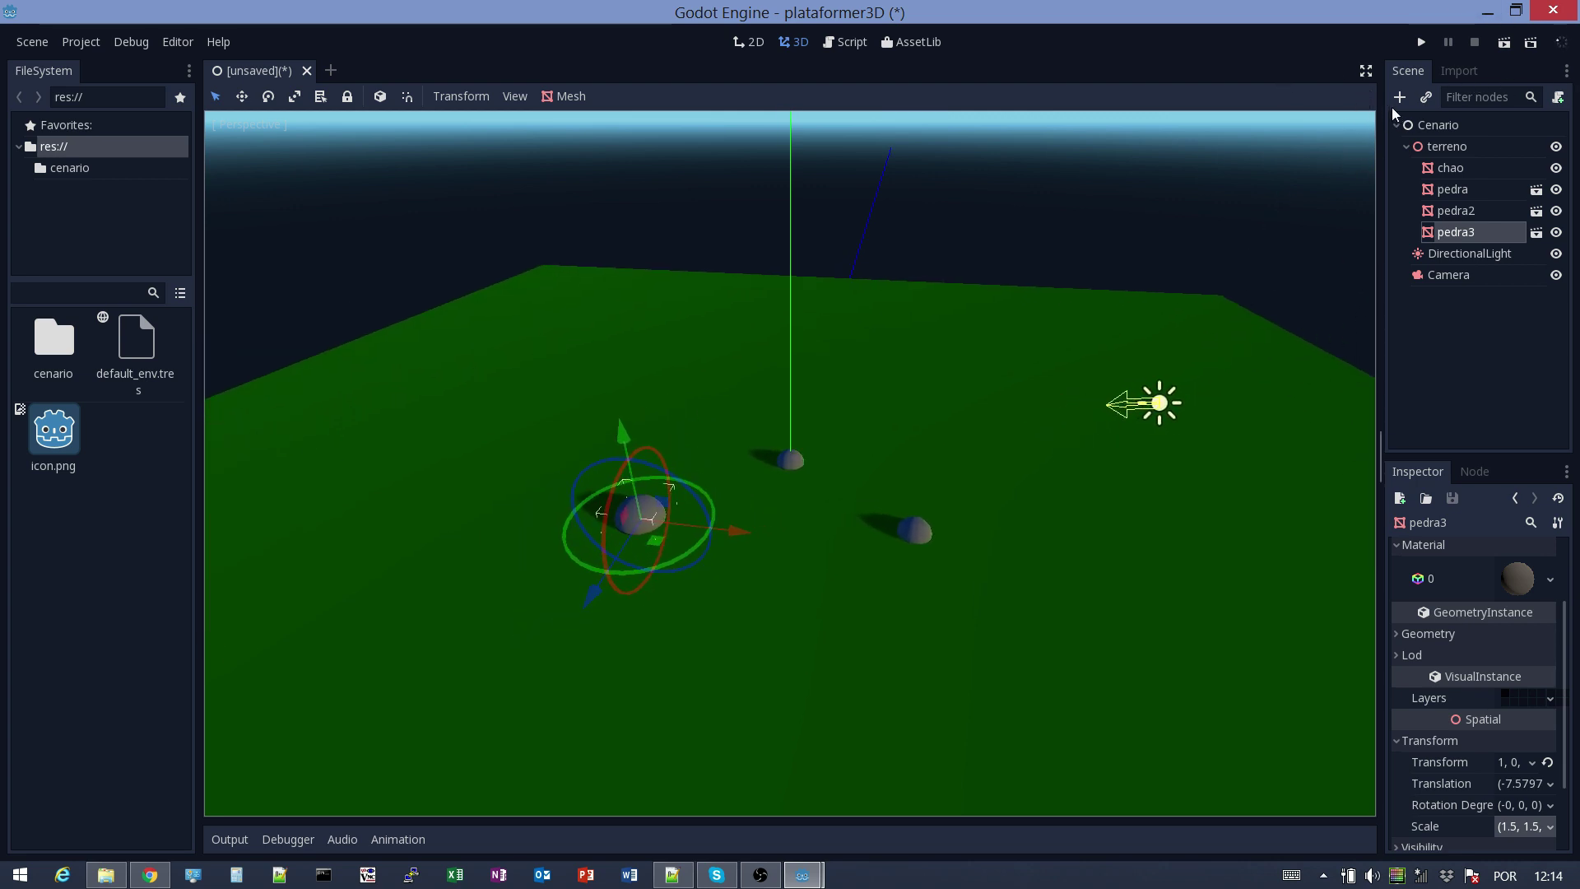
pyautogui.press('F6')
pyautogui.click(741, 459)
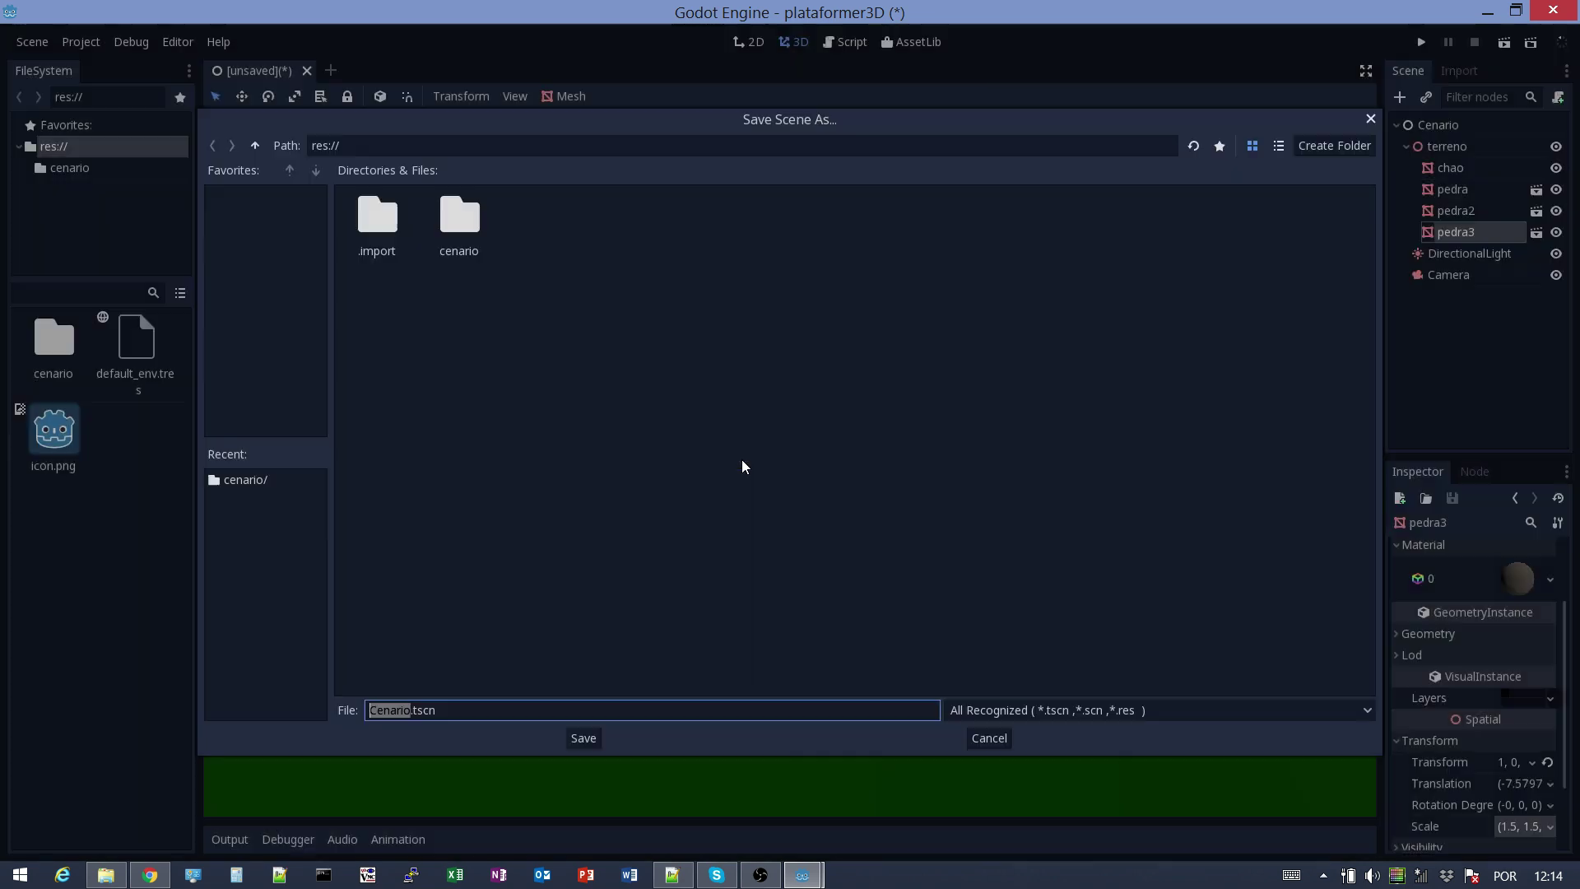
pyautogui.doubleClick(469, 232)
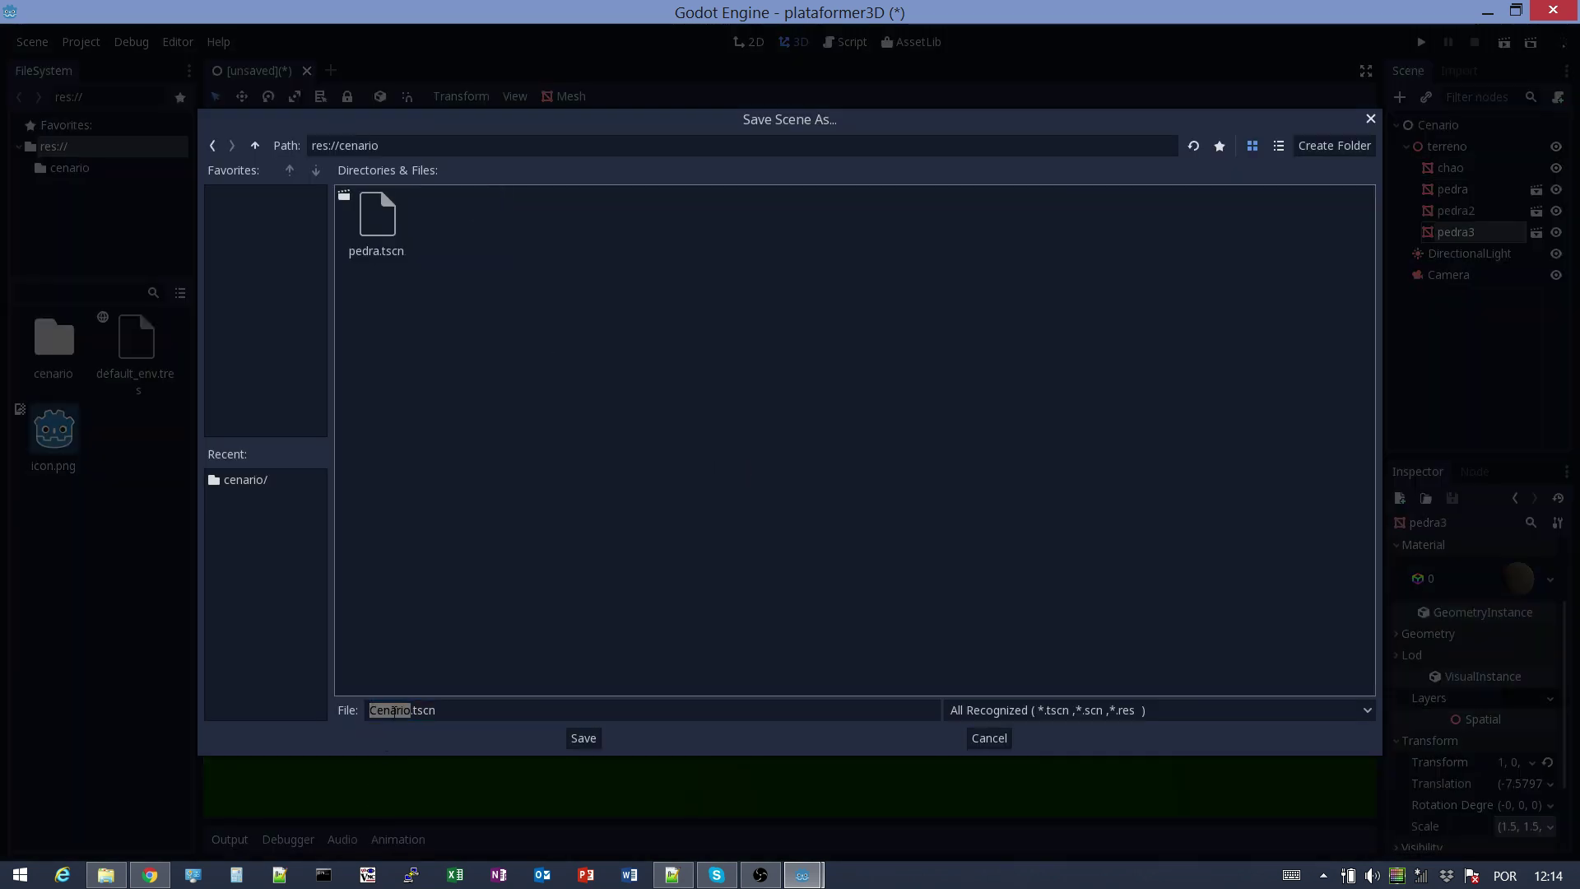
pyautogui.click(583, 739)
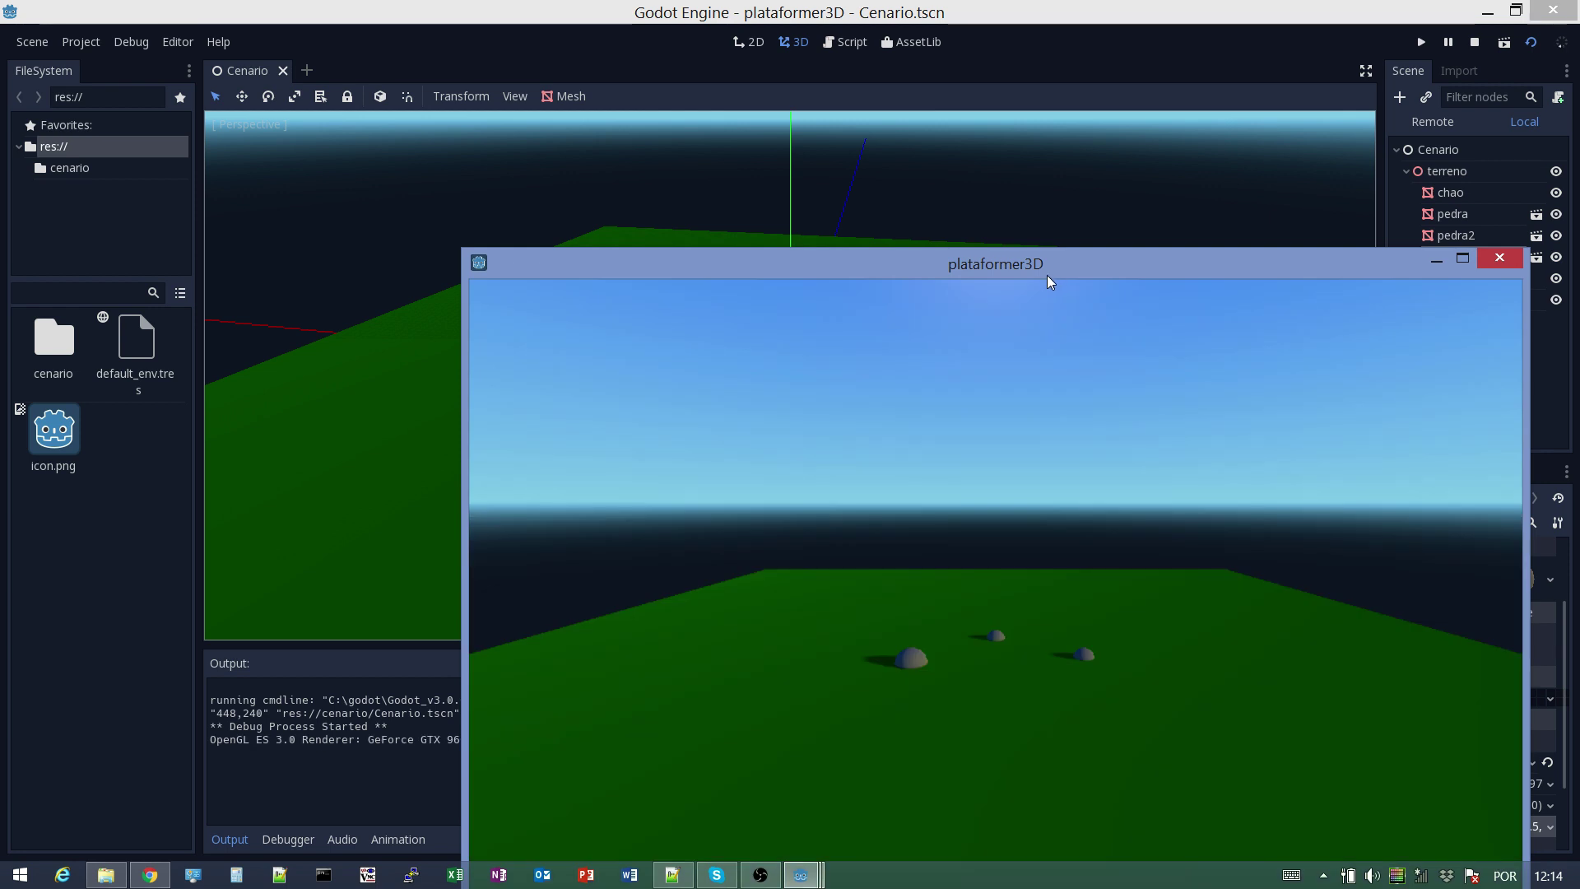
pyautogui.moveTo(1046, 274); pyautogui.dragTo(775, 132)
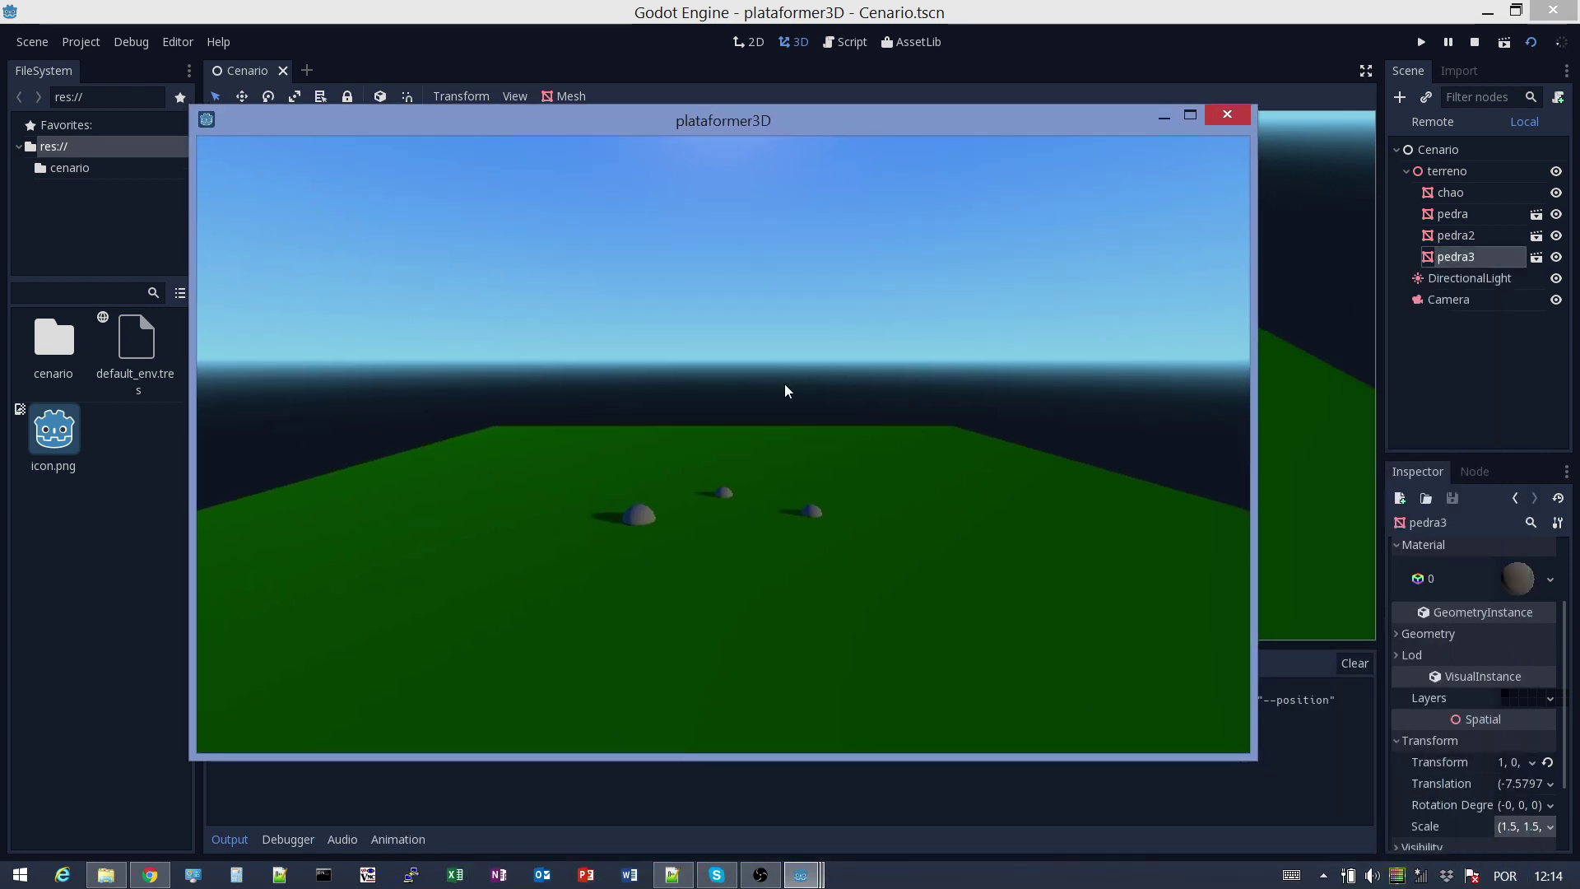
# Close the running game and create a convex static body for the chao ground mesh
pyautogui.click(1227, 116)
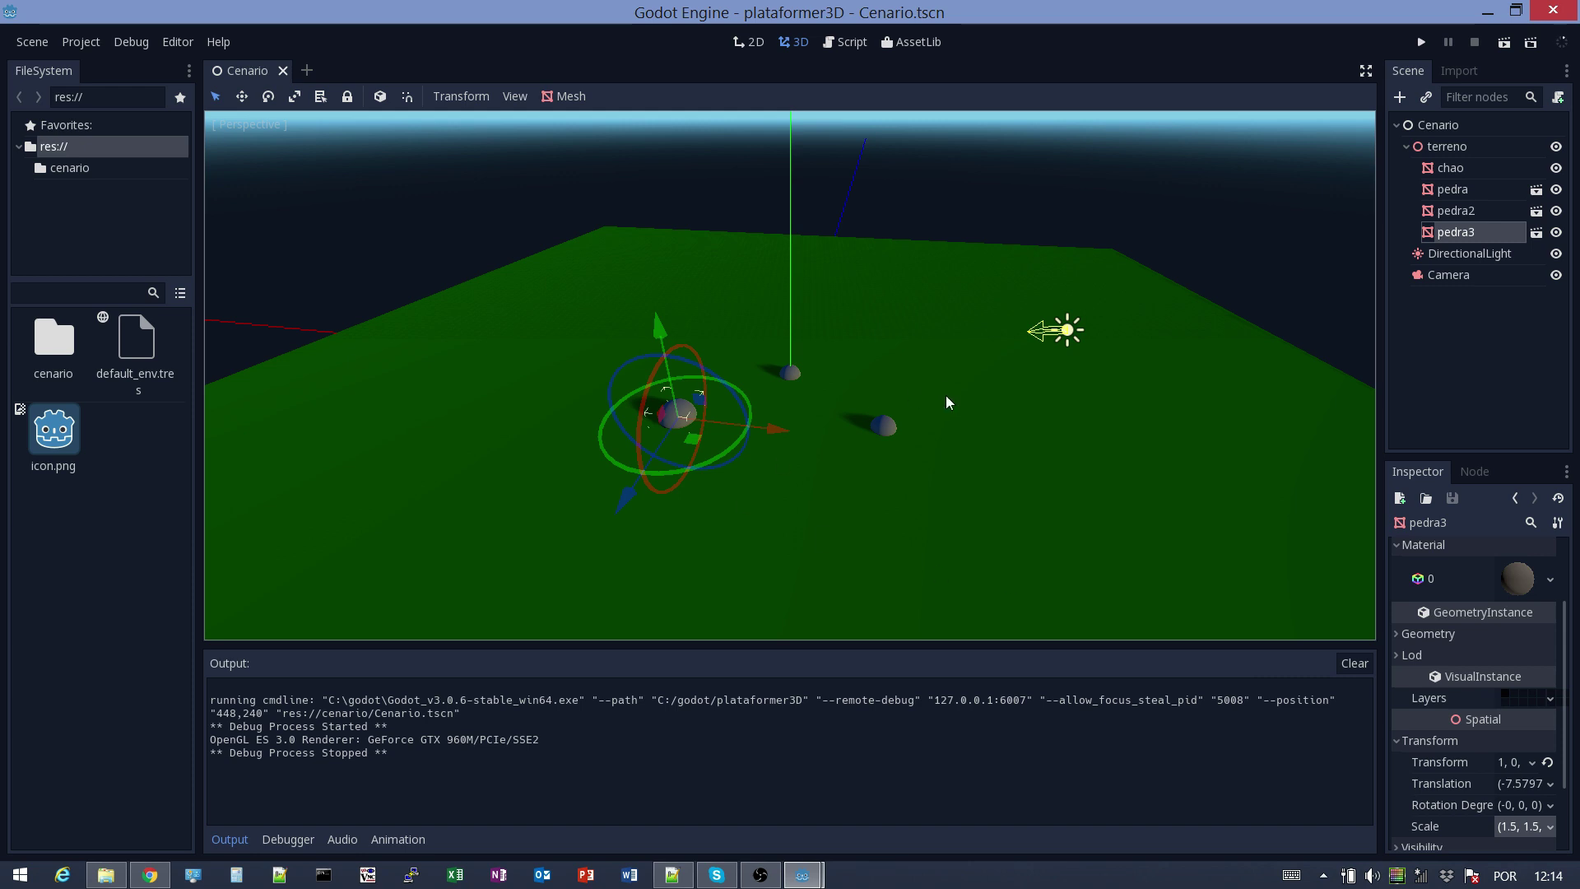
pyautogui.moveTo(960, 408)
pyautogui.mouseDown(button='middle')
pyautogui.moveTo(966, 498)
pyautogui.moveTo(954, 387)
pyautogui.mouseUp(button='middle')
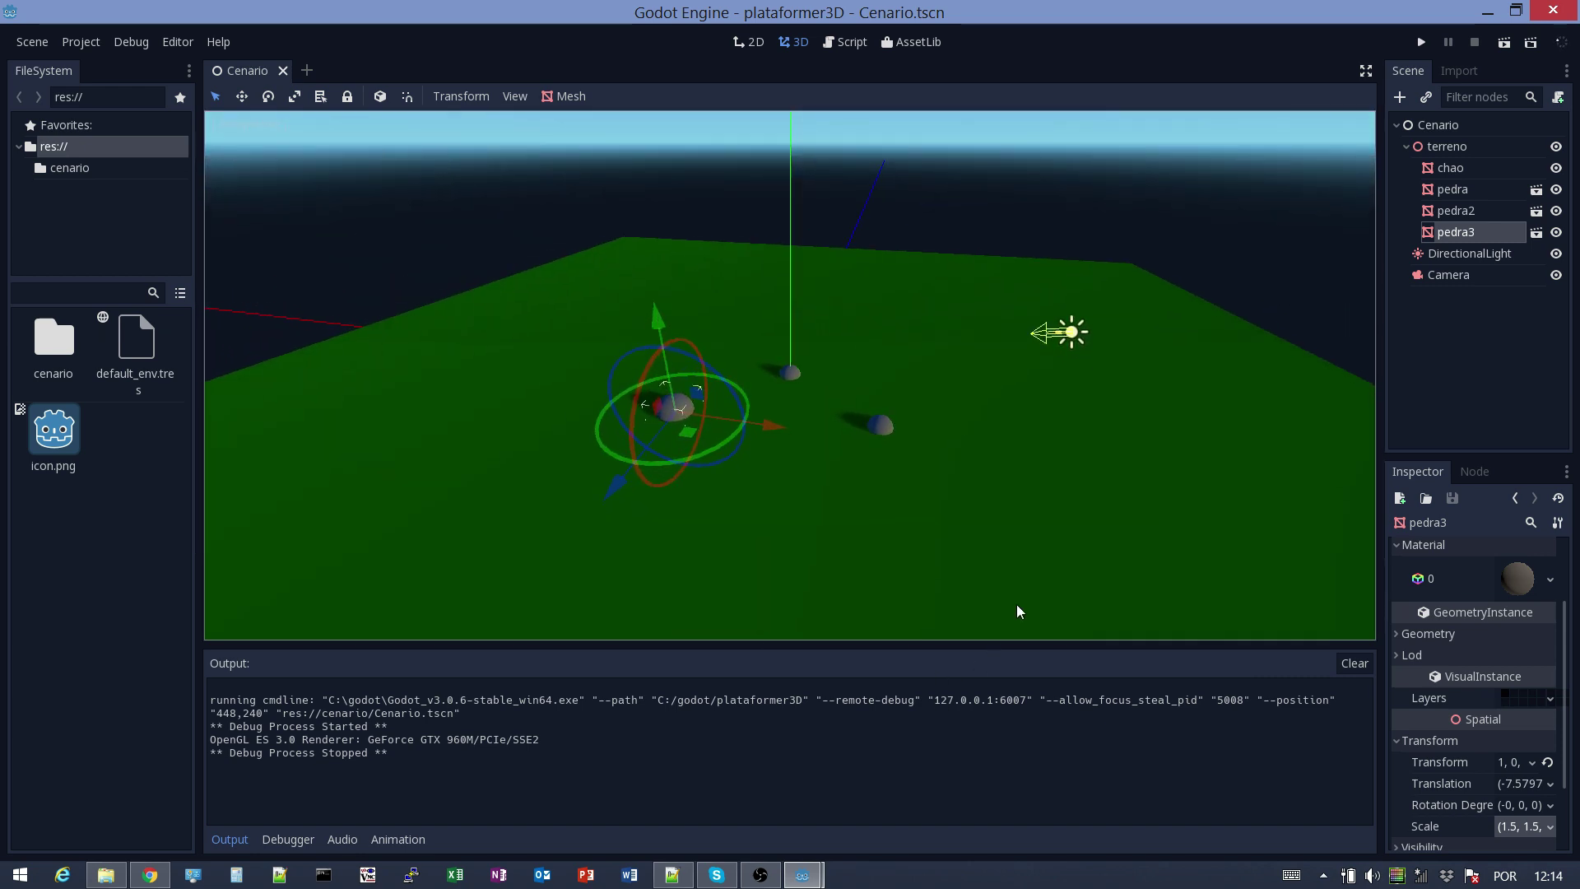
pyautogui.moveTo(1018, 610); pyautogui.dragTo(1092, 490, button='middle')
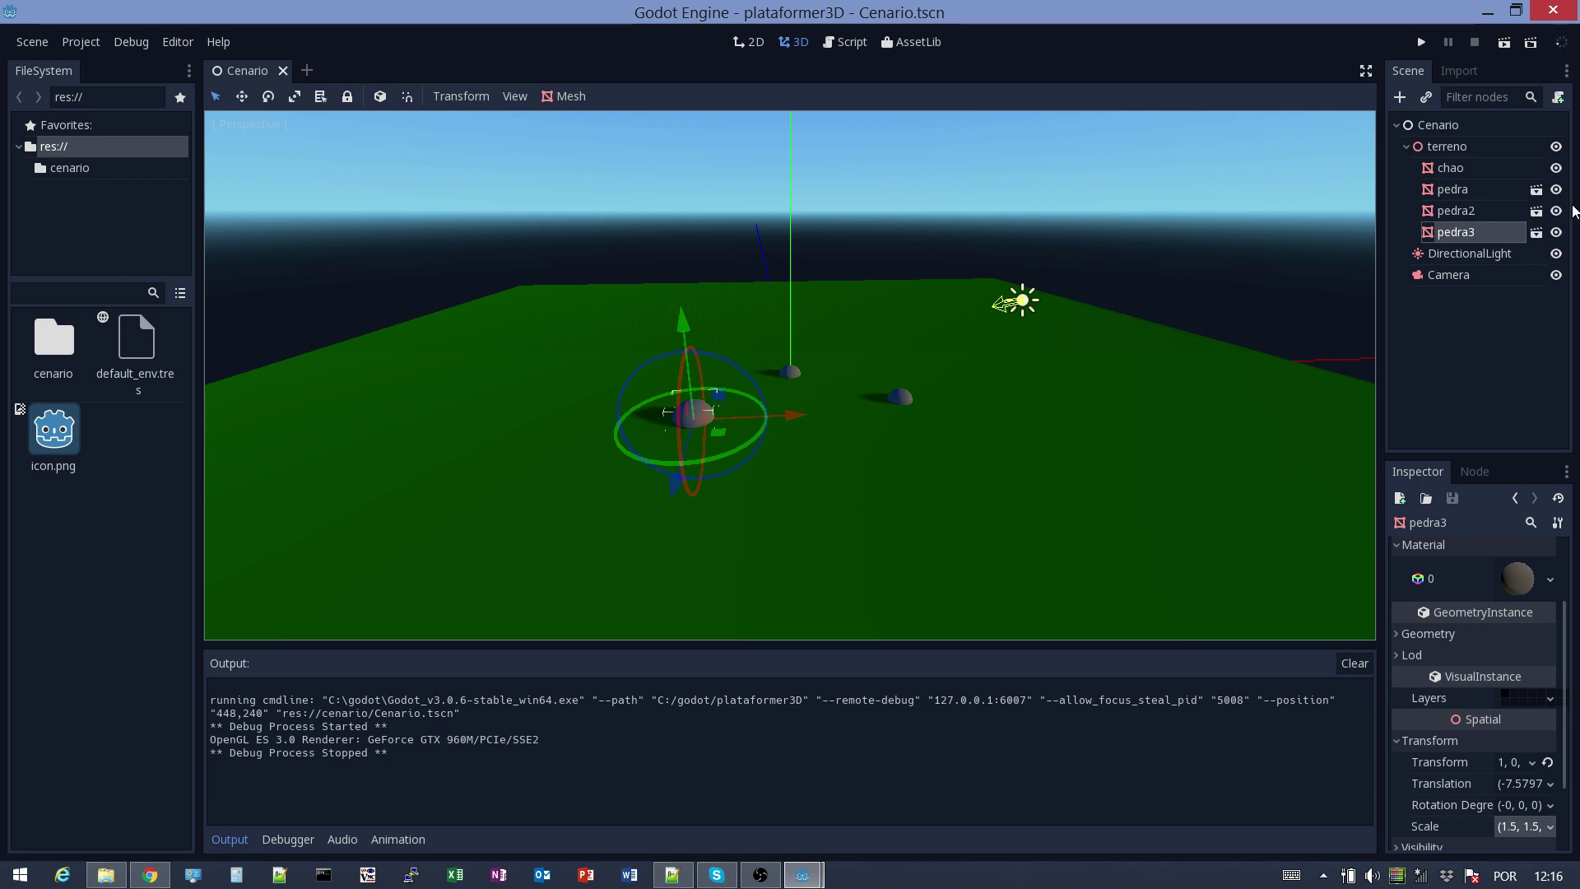
pyautogui.click(1450, 168)
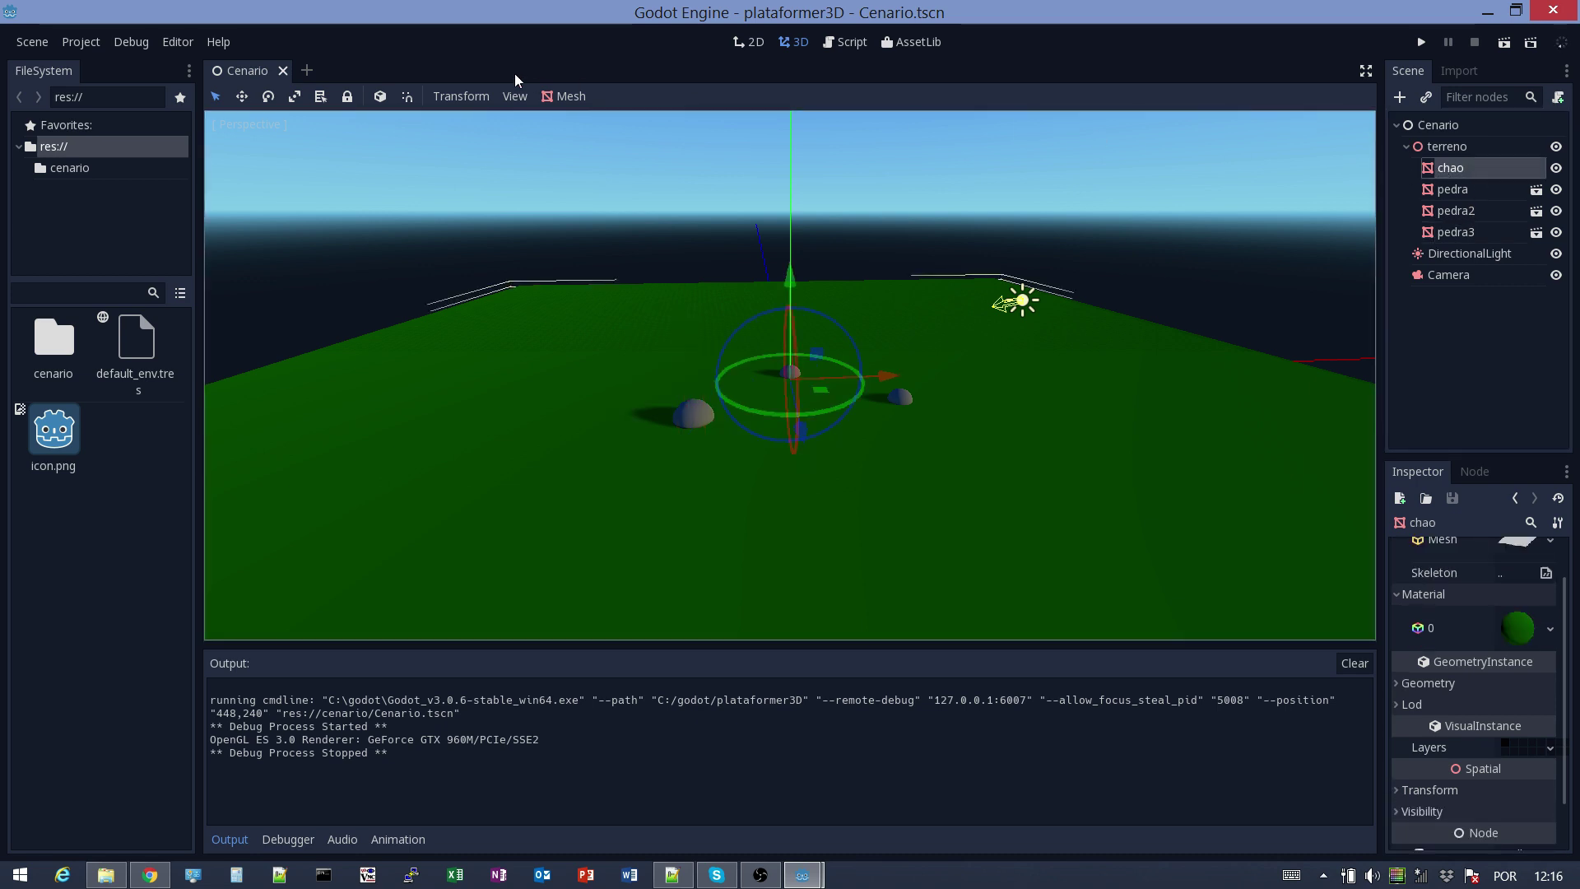
pyautogui.click(556, 97)
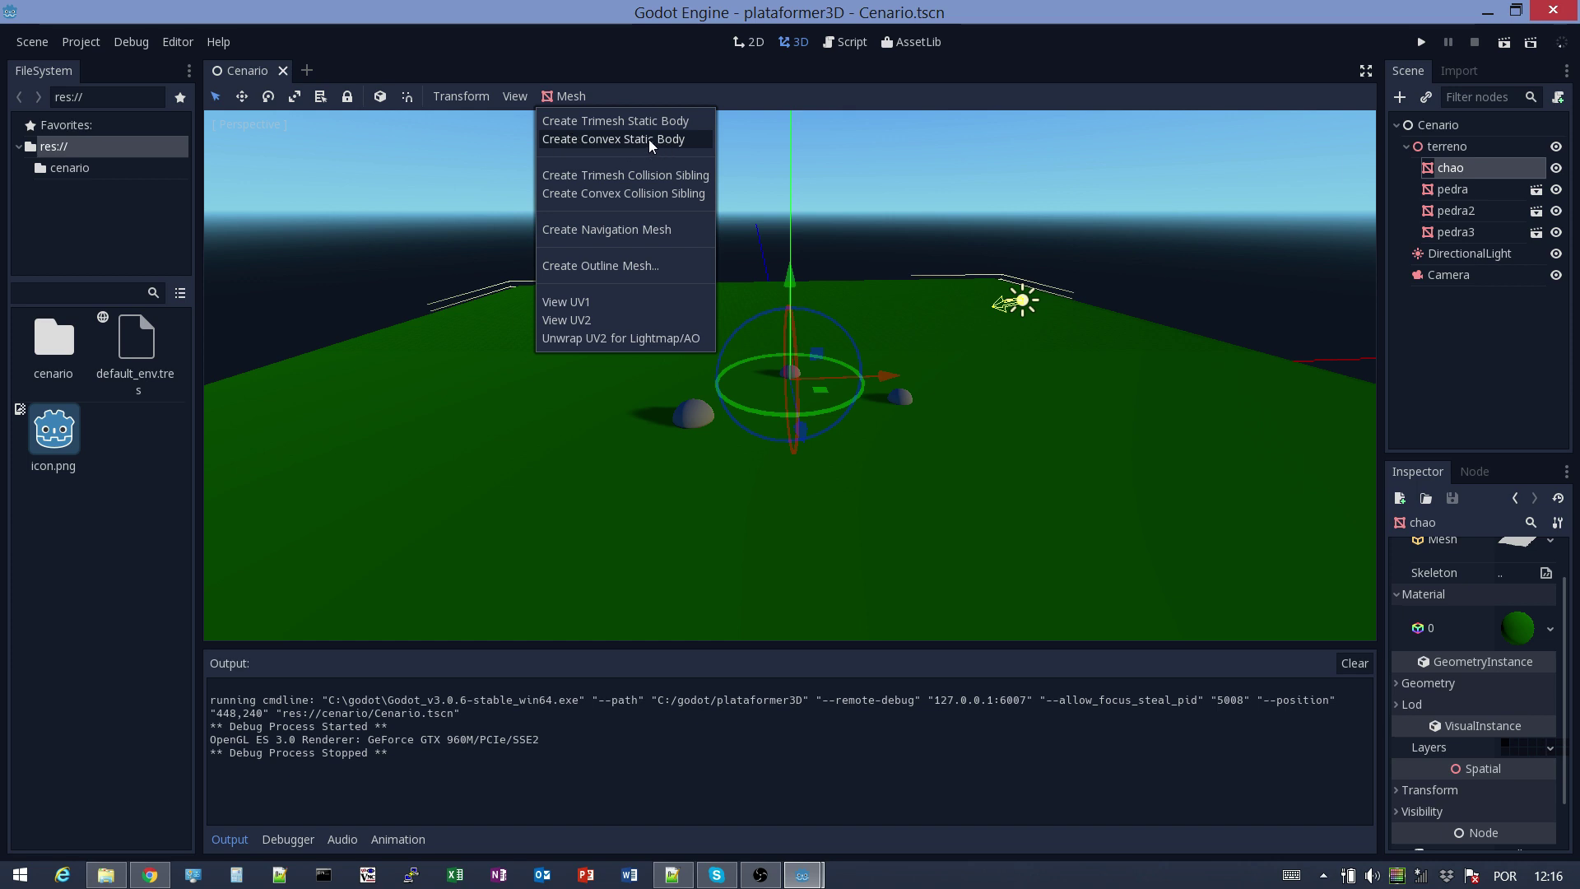
pyautogui.click(621, 140)
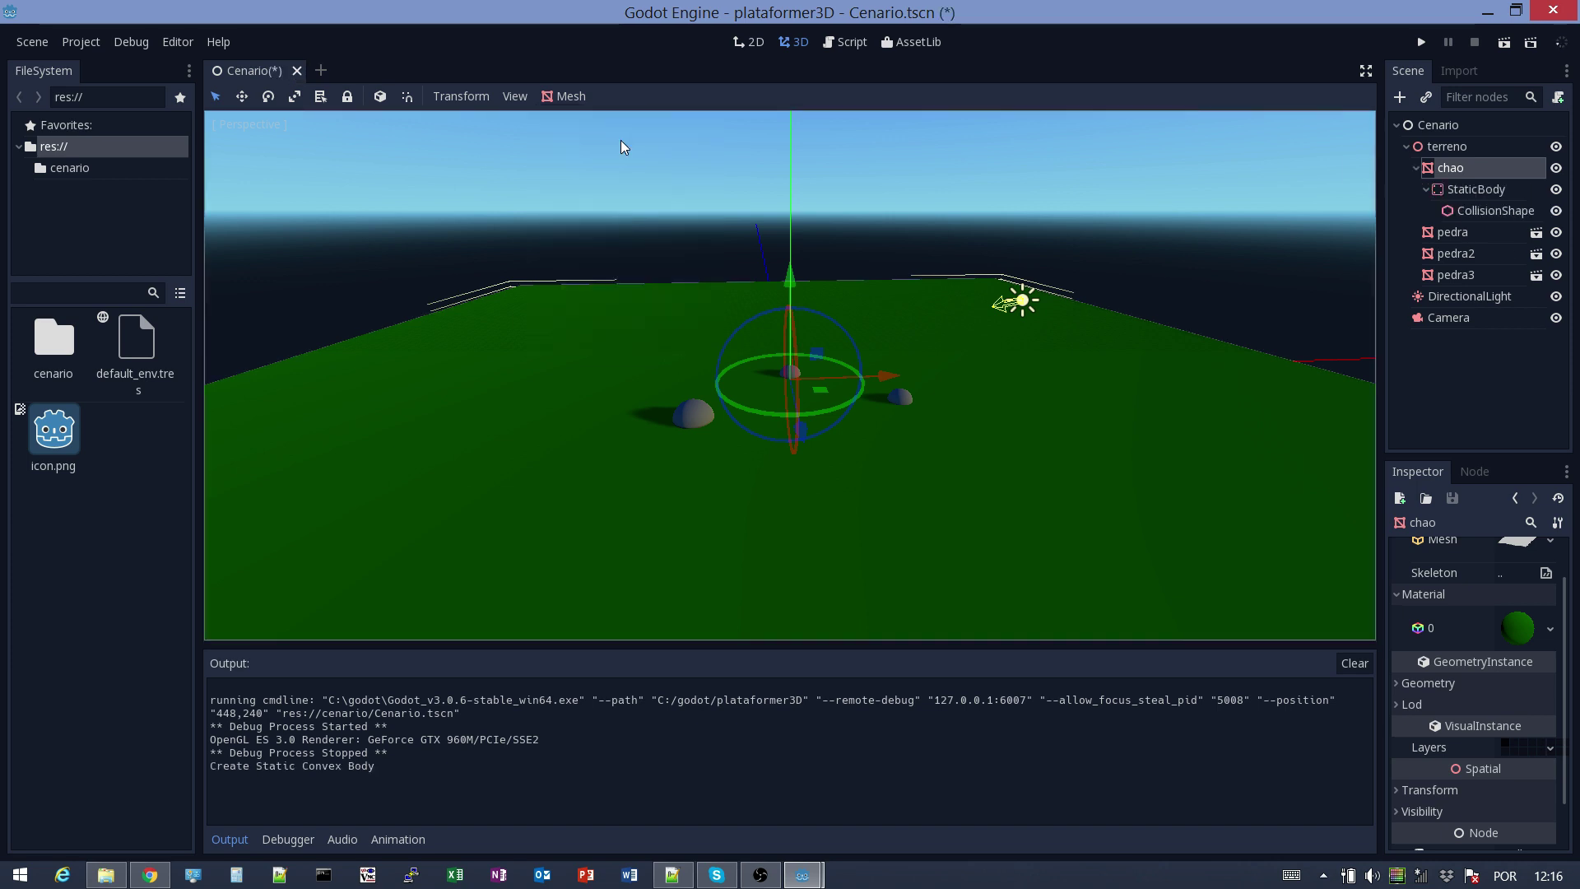
# Examine the static body and collision shape under chao from several angles, and save the Cenario scene
pyautogui.click(1438, 189)
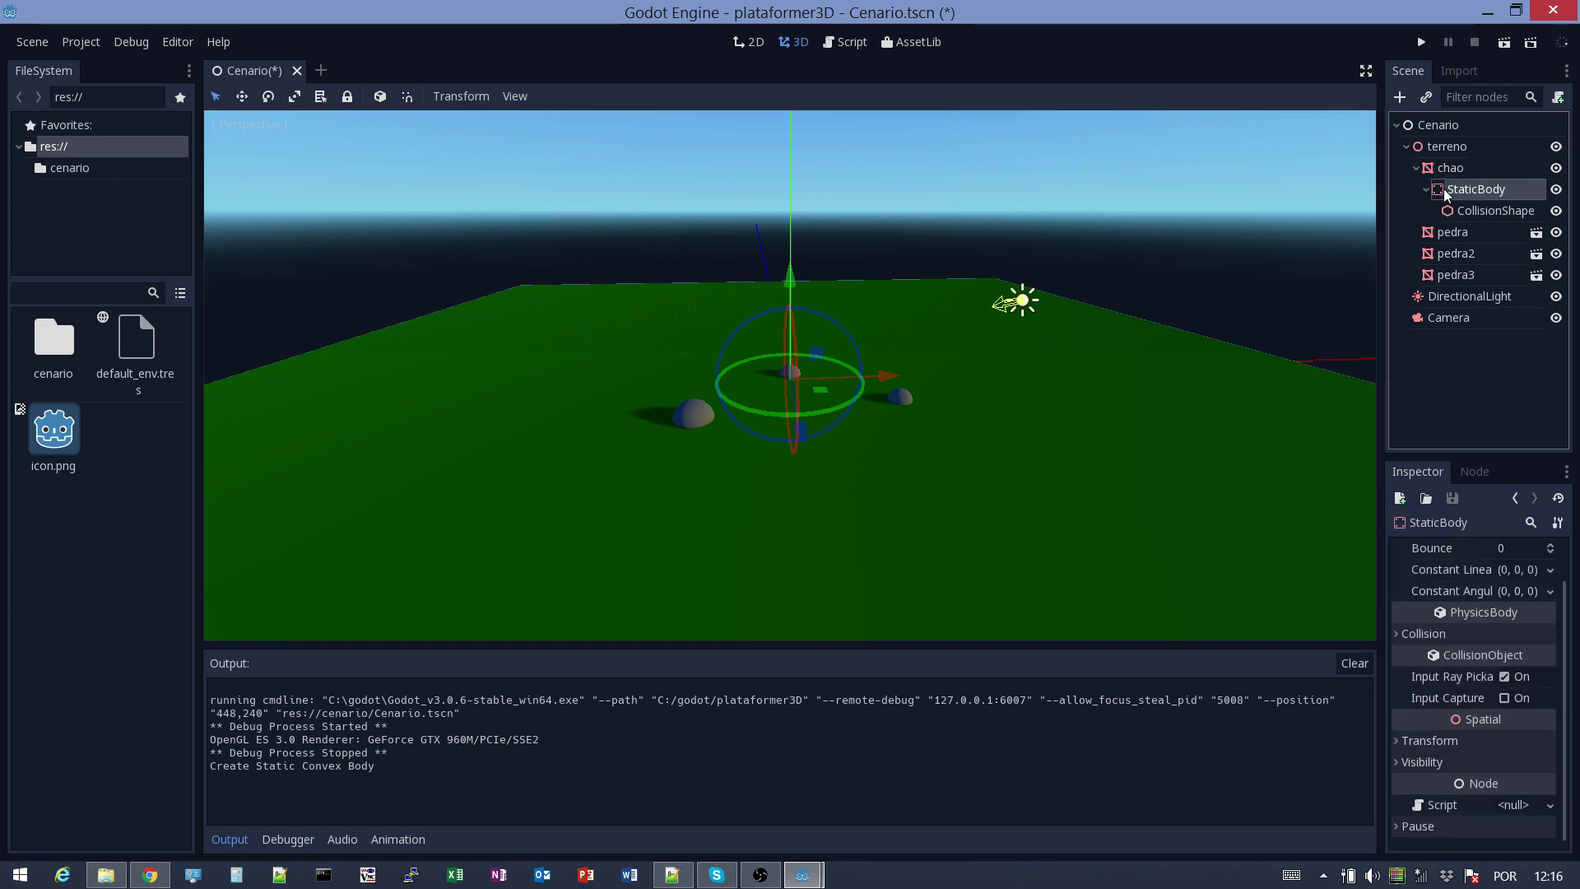
pyautogui.click(1455, 209)
pyautogui.scroll(-5, 1013, 380)
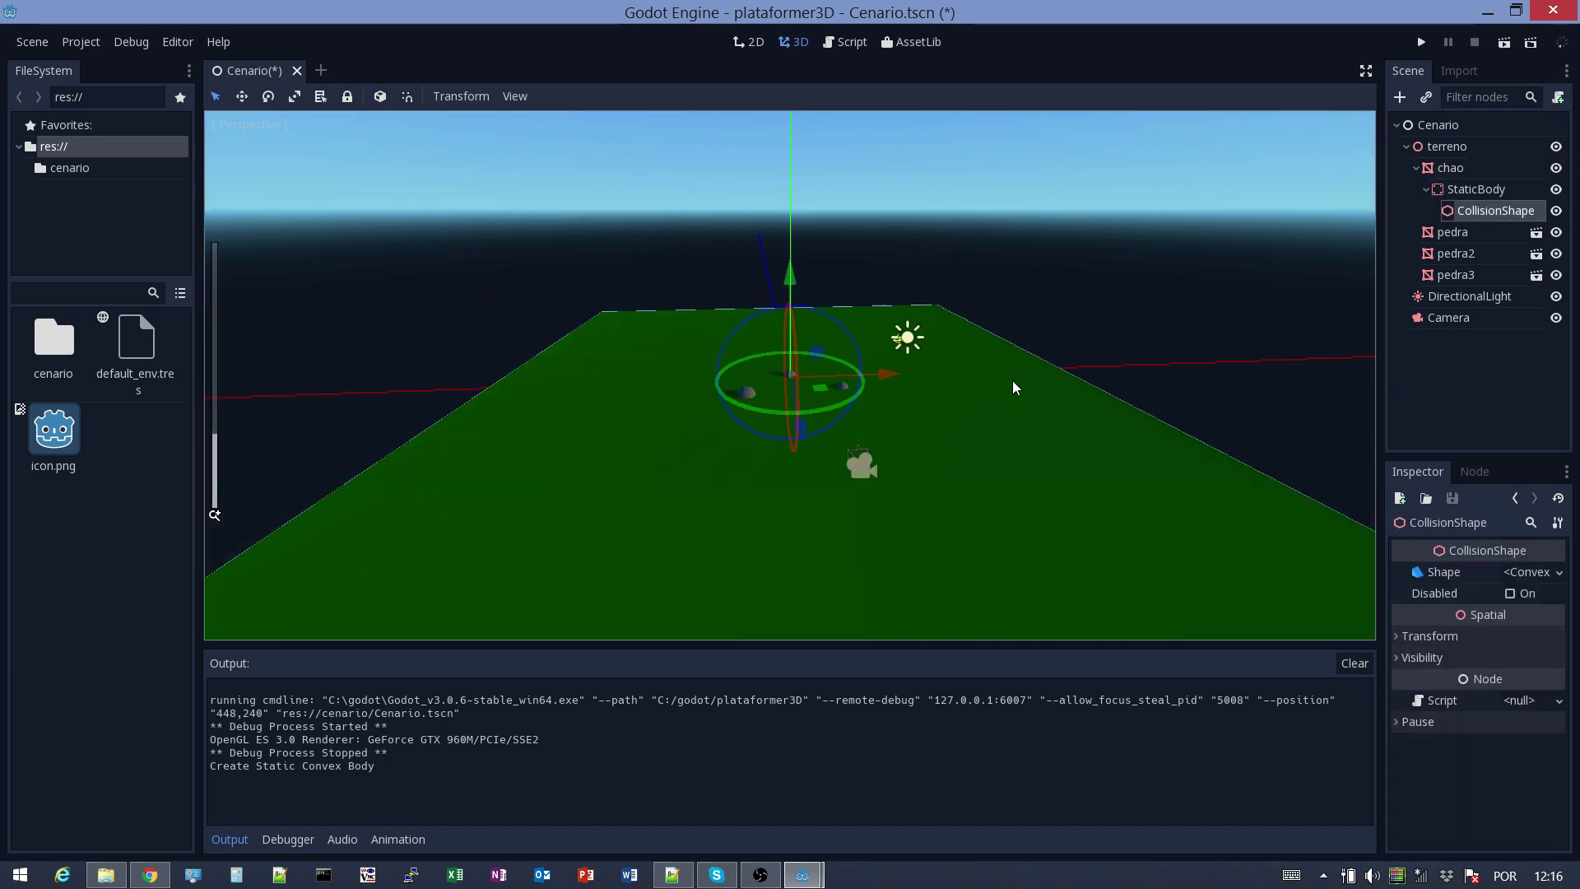
pyautogui.moveTo(1014, 382); pyautogui.dragTo(927, 339, button='middle')
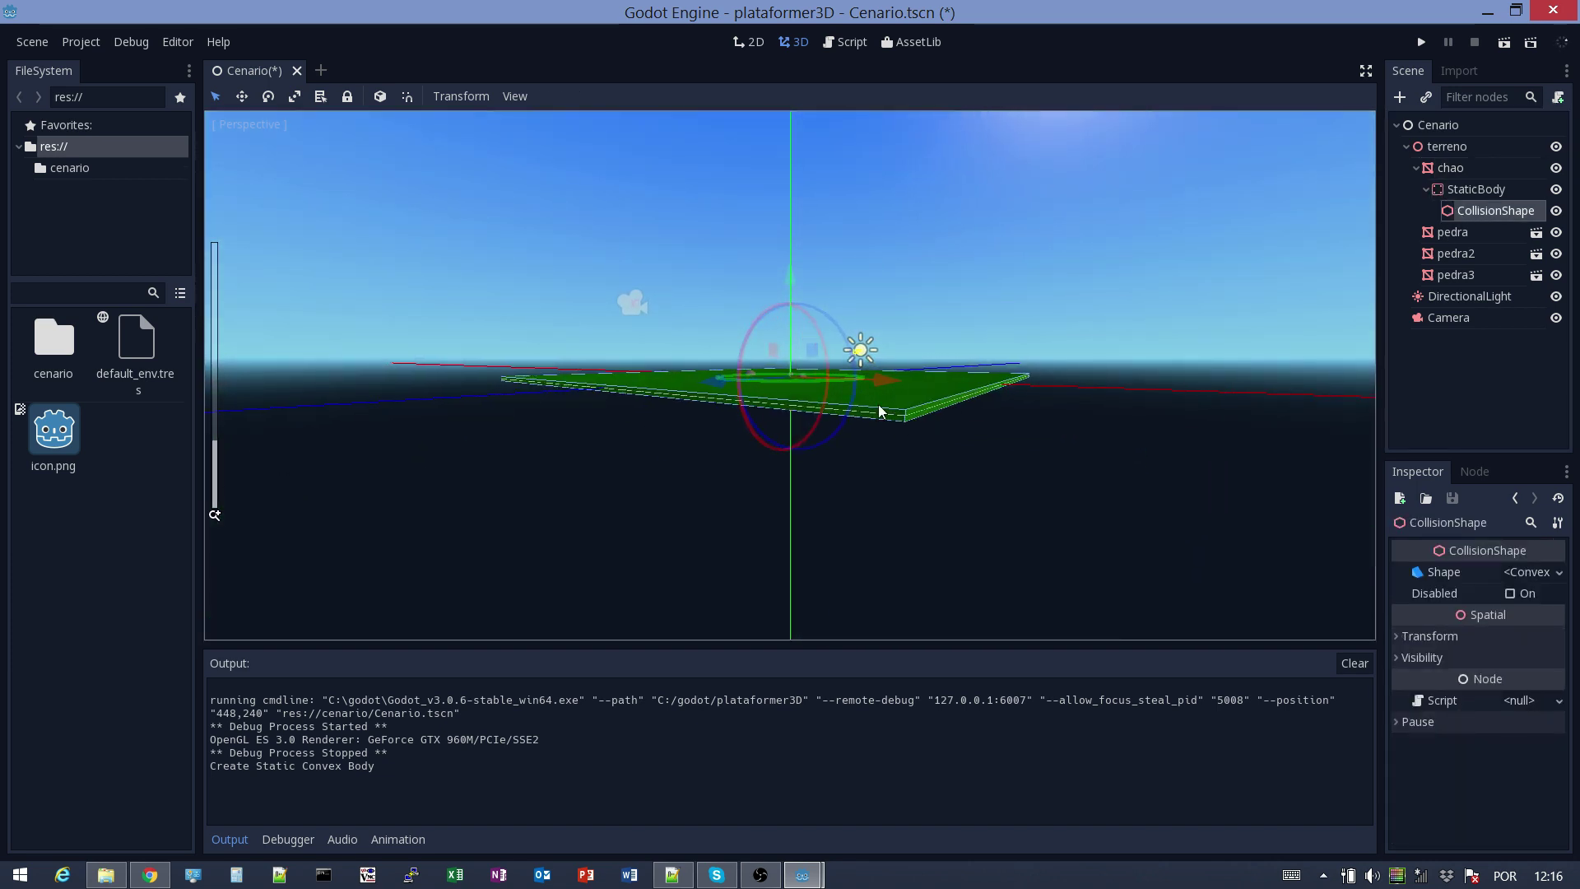
pyautogui.scroll(5, 877, 403)
pyautogui.moveTo(845, 419); pyautogui.dragTo(907, 350, button='middle')
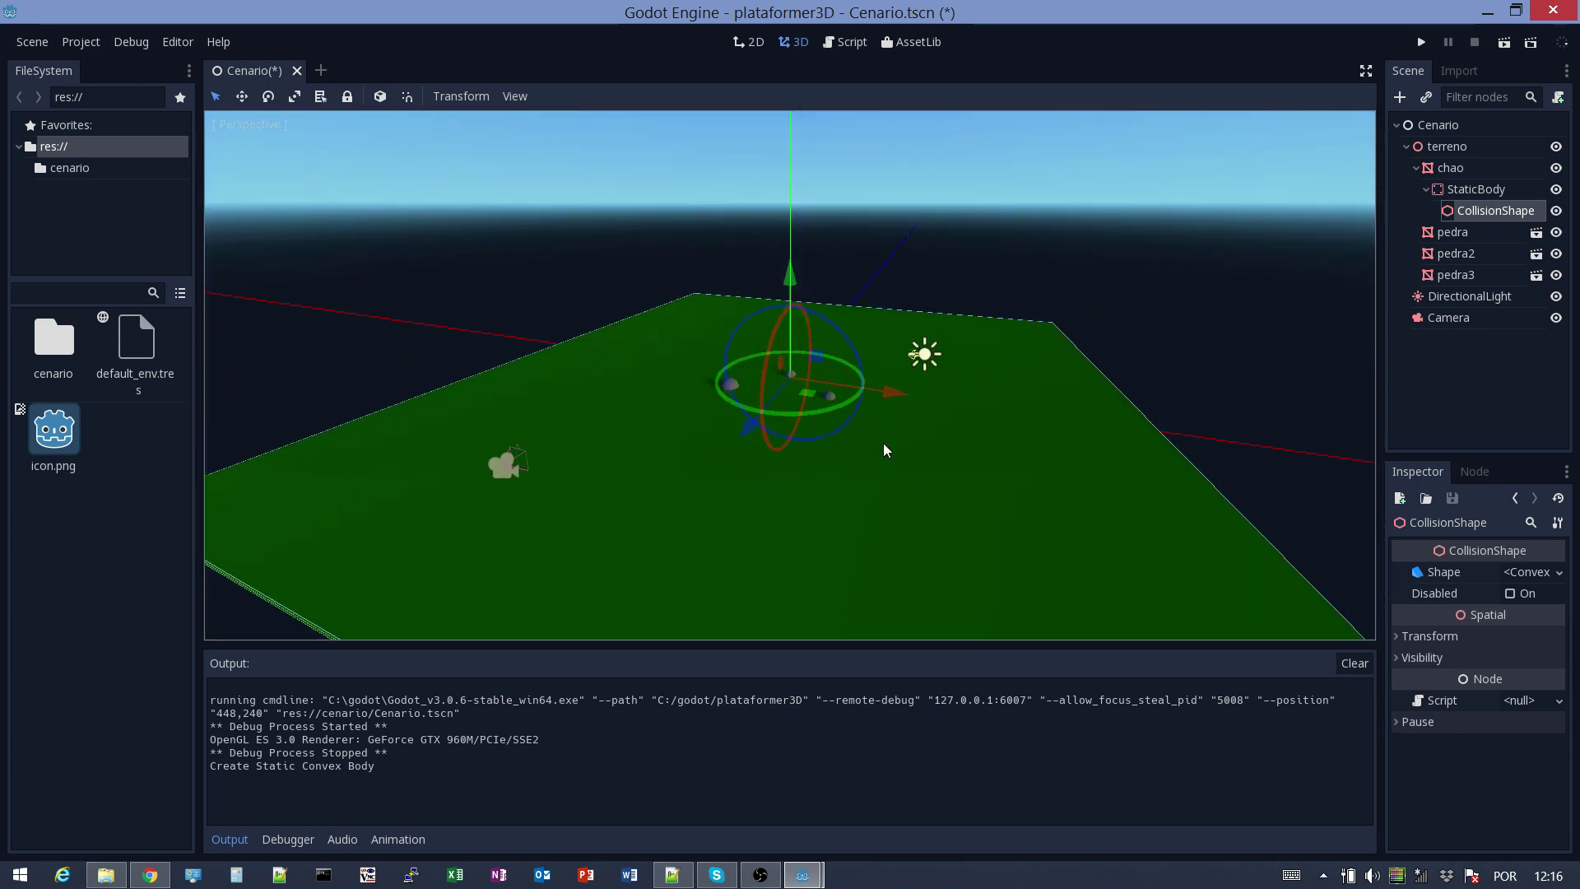
pyautogui.moveTo(965, 492); pyautogui.dragTo(950, 354, button='middle')
pyautogui.scroll(5, 822, 452)
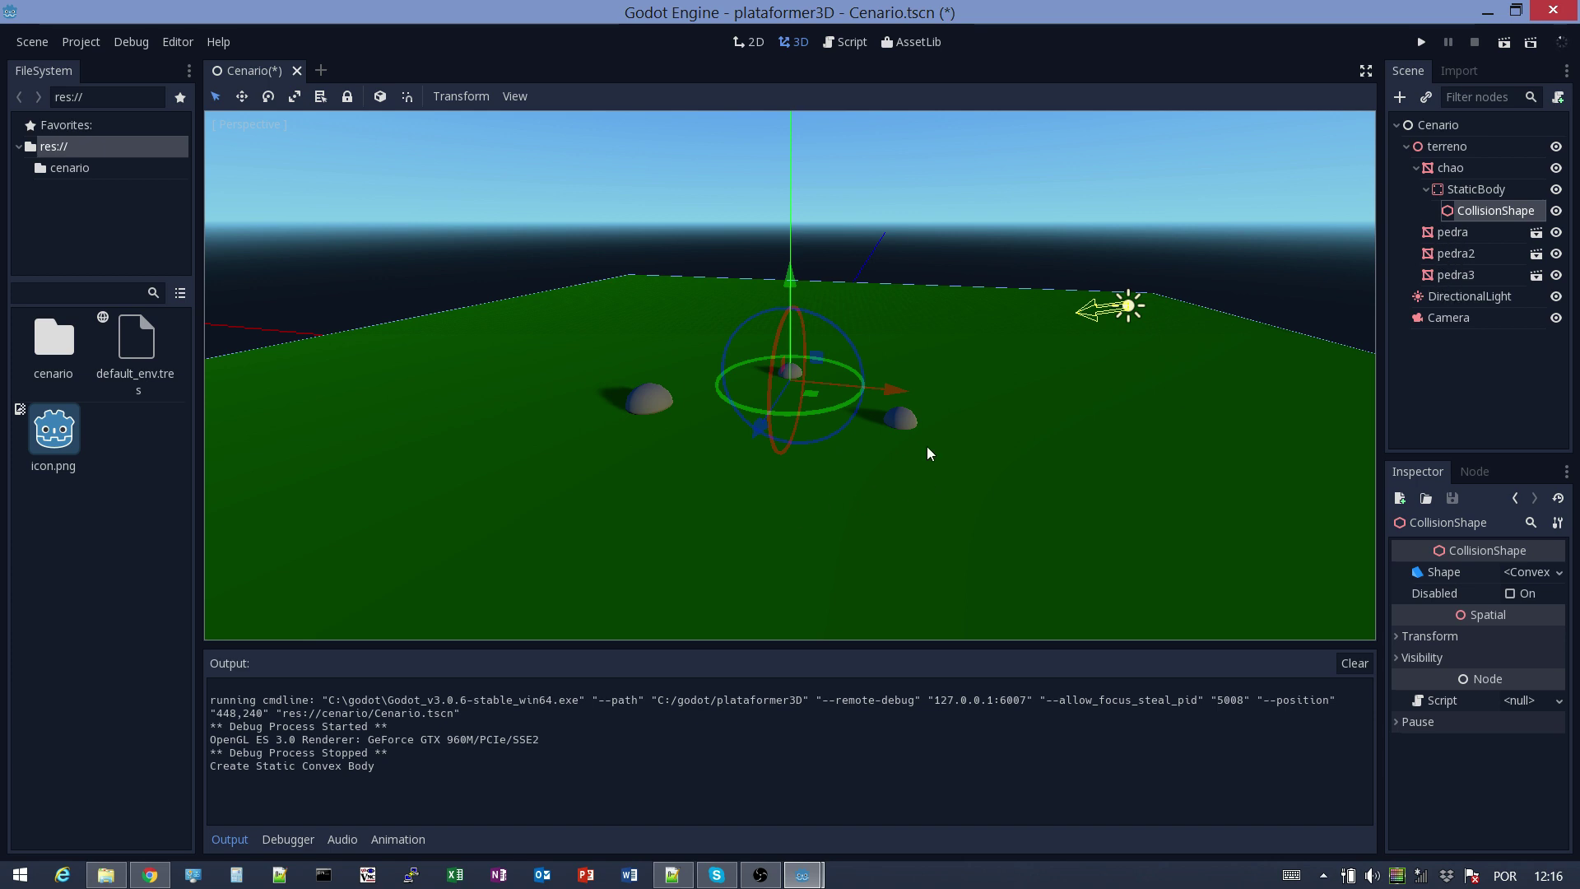
pyautogui.hotkey('ctrl', 's')
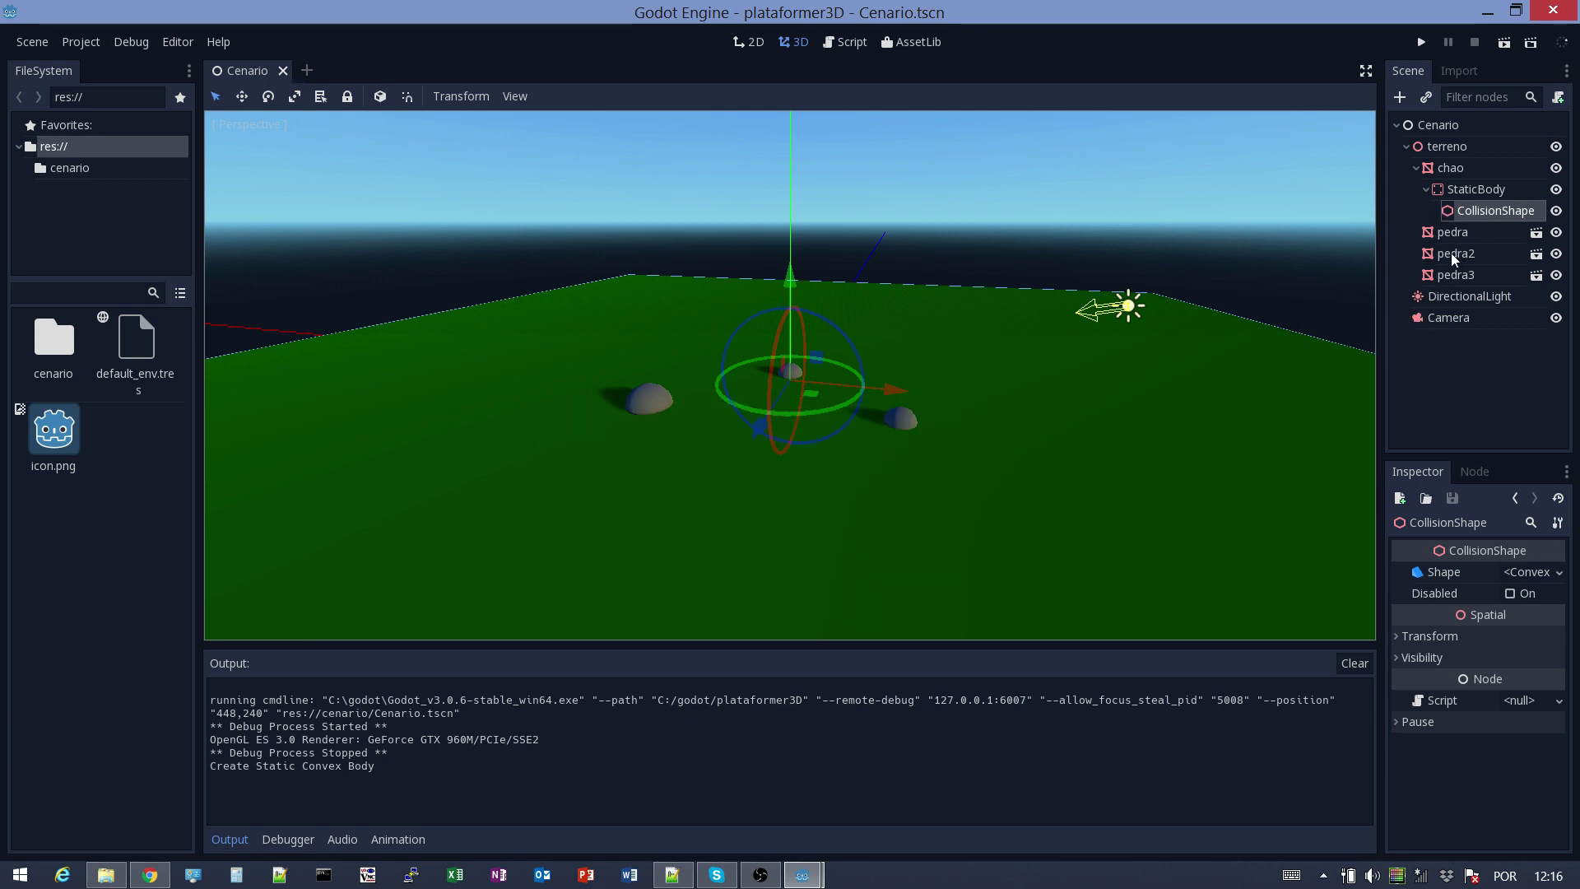
# Open the pedra instance's source scene, create a convex static body for the stone mesh, and save it
pyautogui.click(1532, 235)
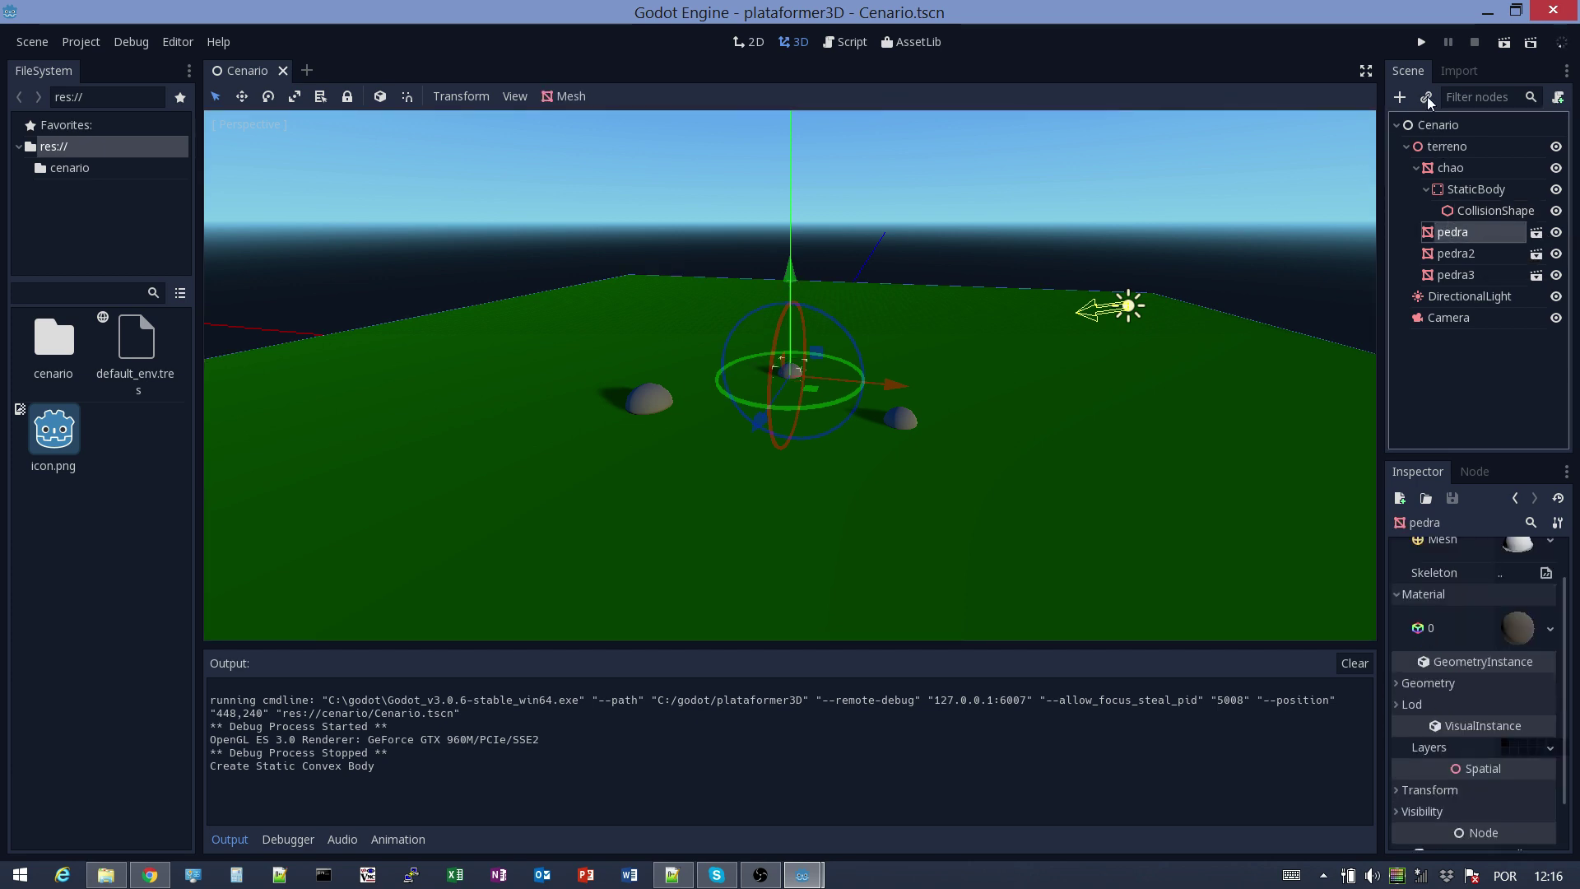
pyautogui.click(1535, 235)
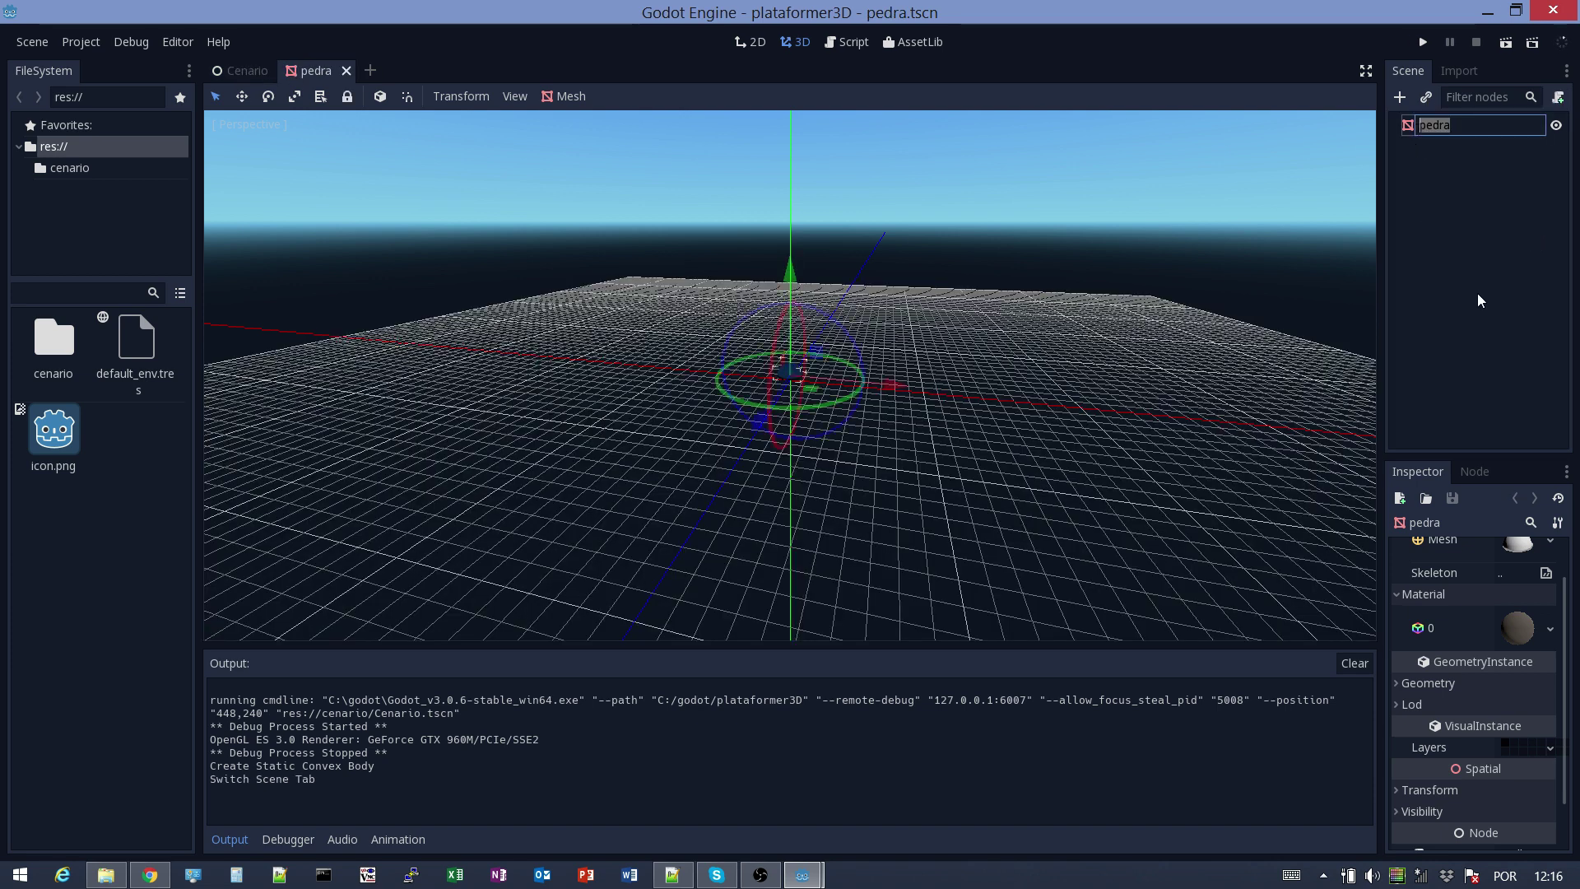
pyautogui.click(1419, 181)
pyautogui.click(1409, 128)
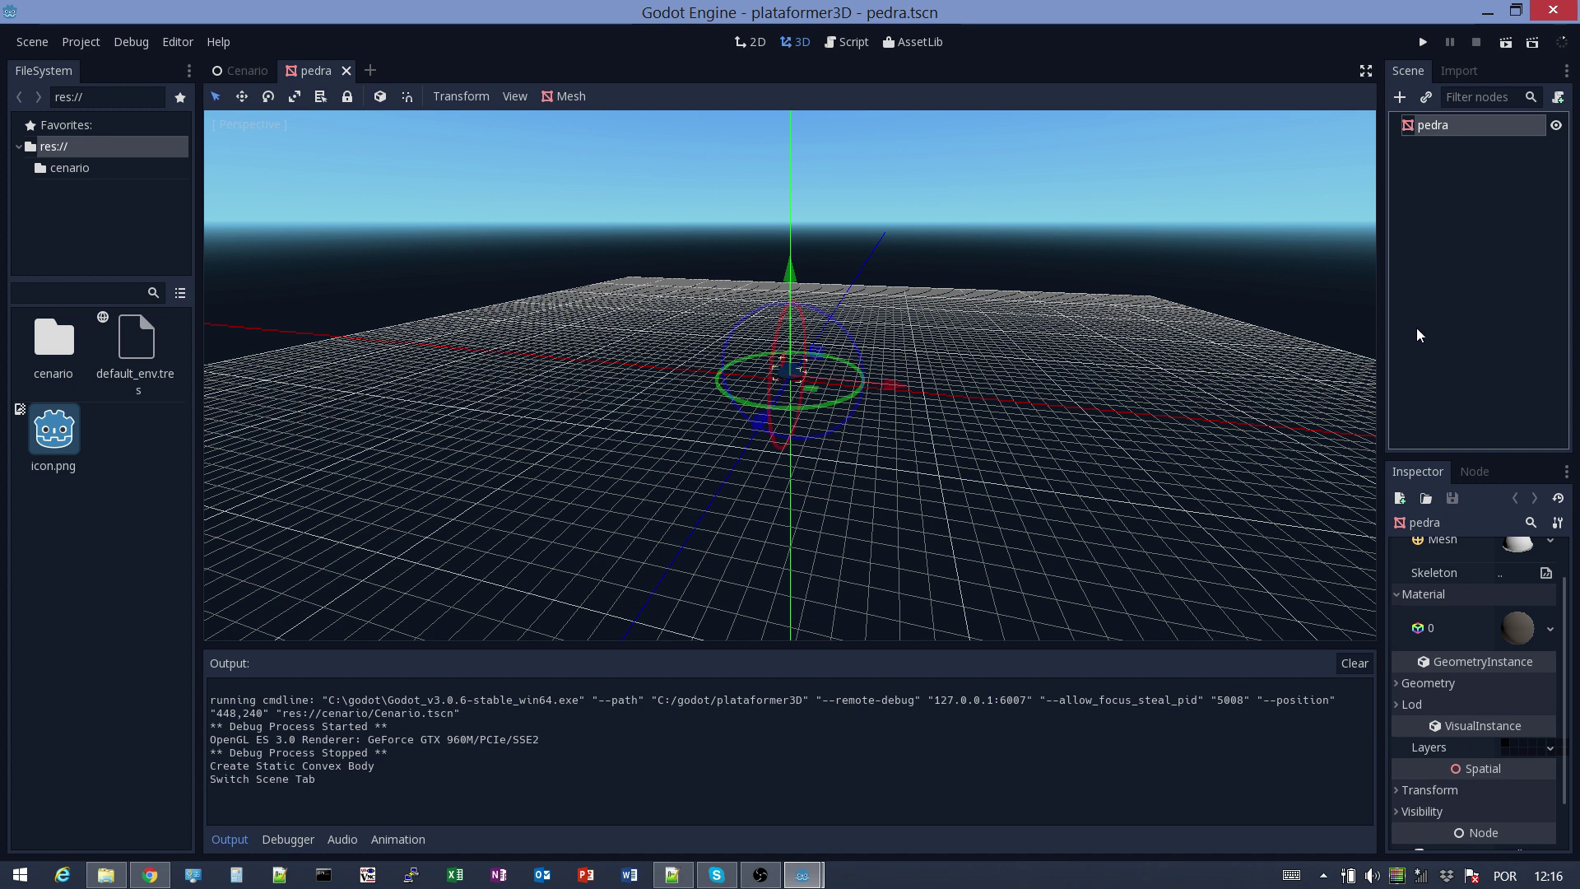
pyautogui.click(560, 97)
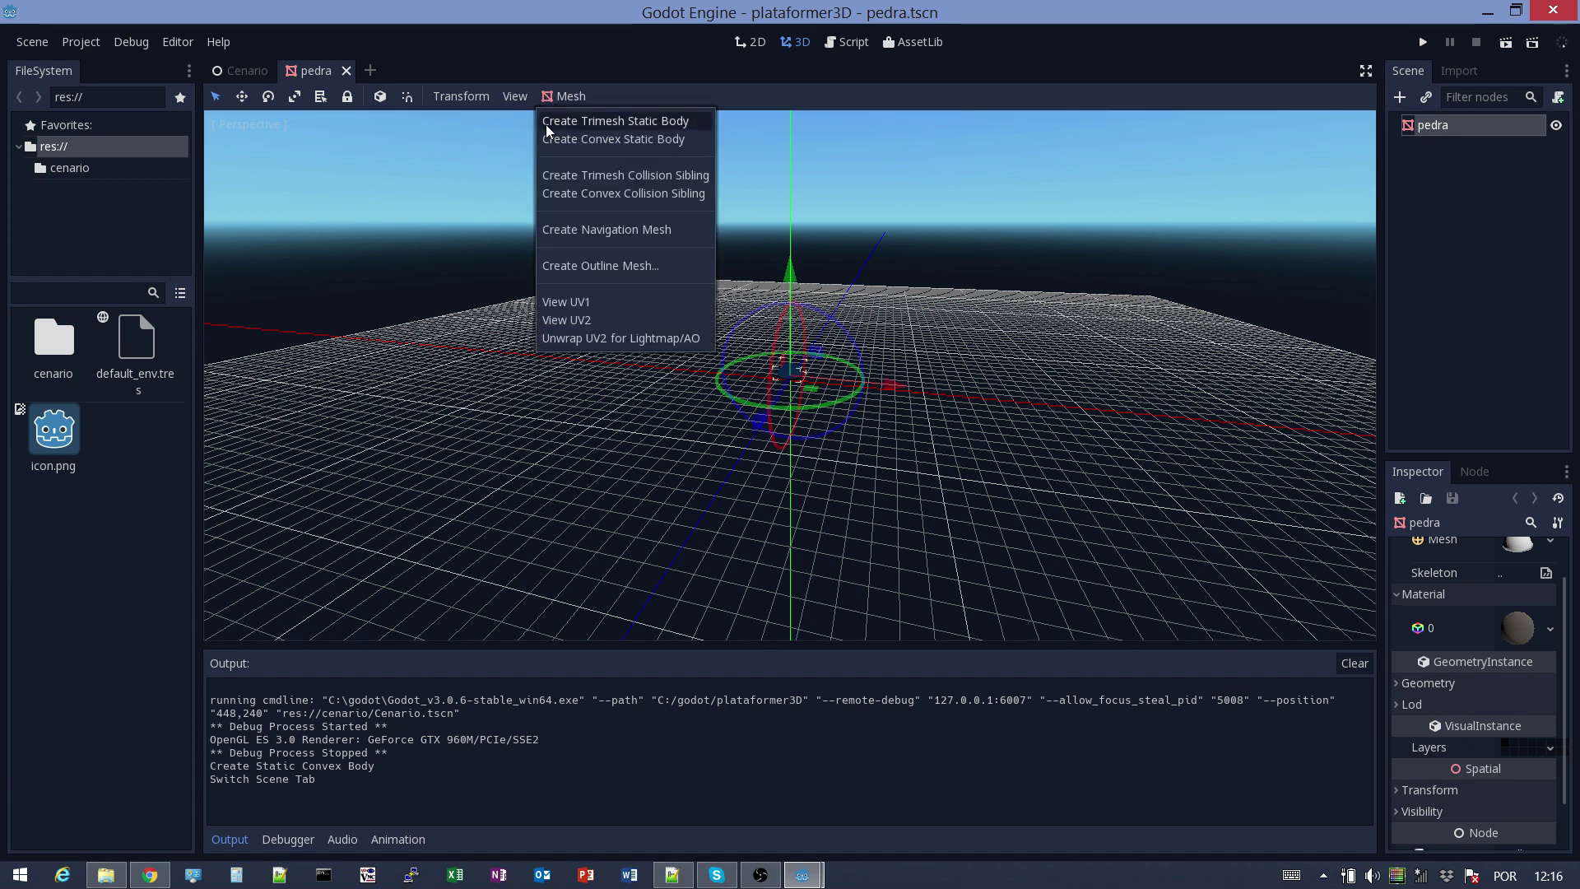
pyautogui.click(563, 140)
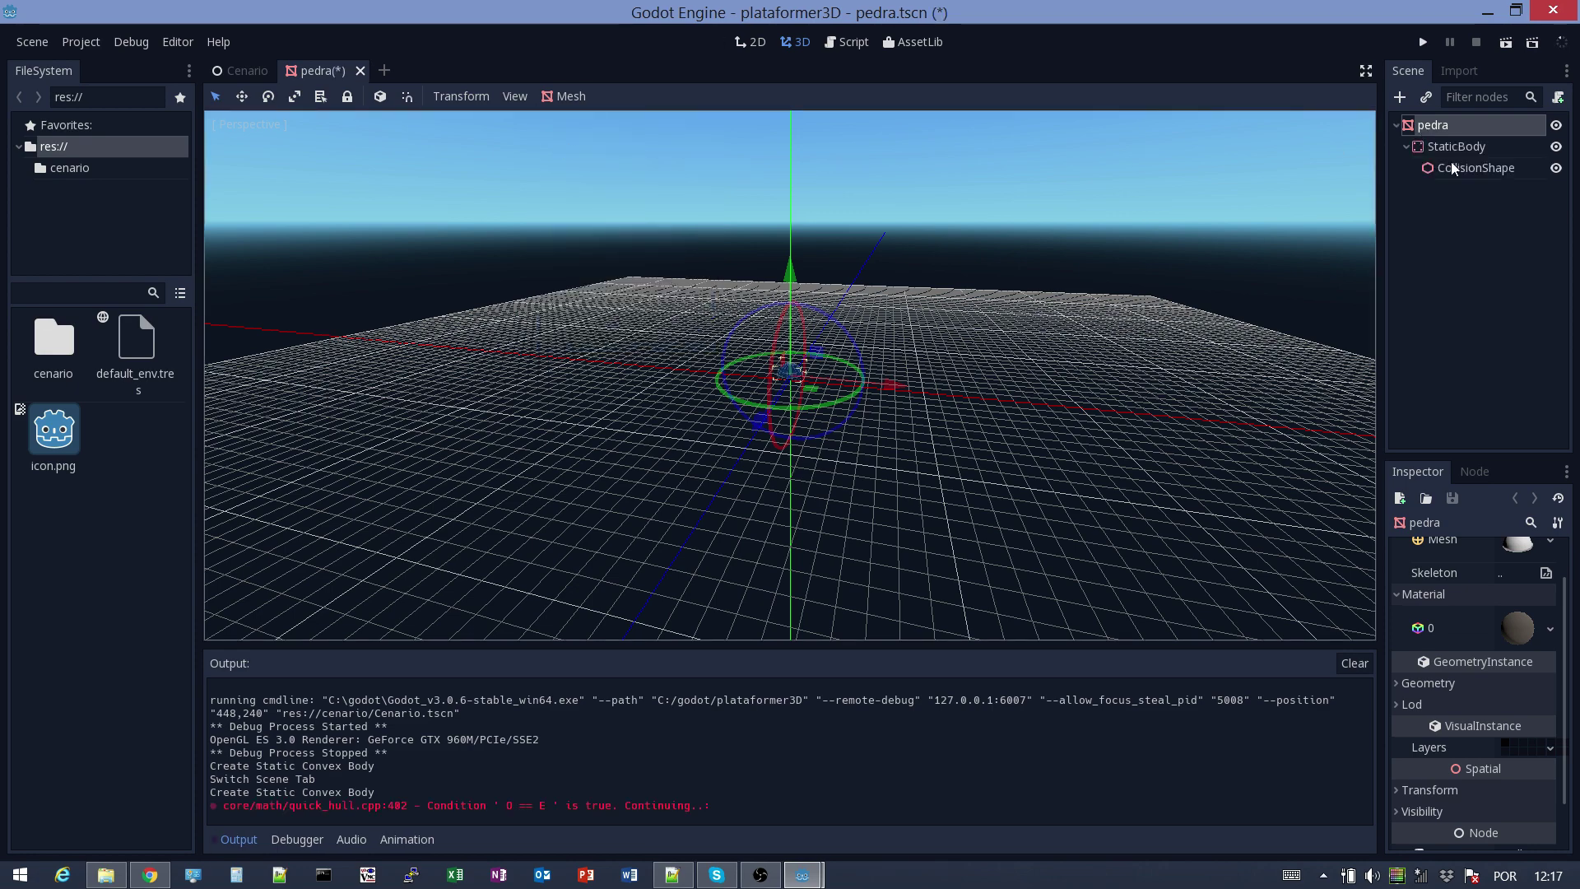
pyautogui.scroll(6, 672, 448)
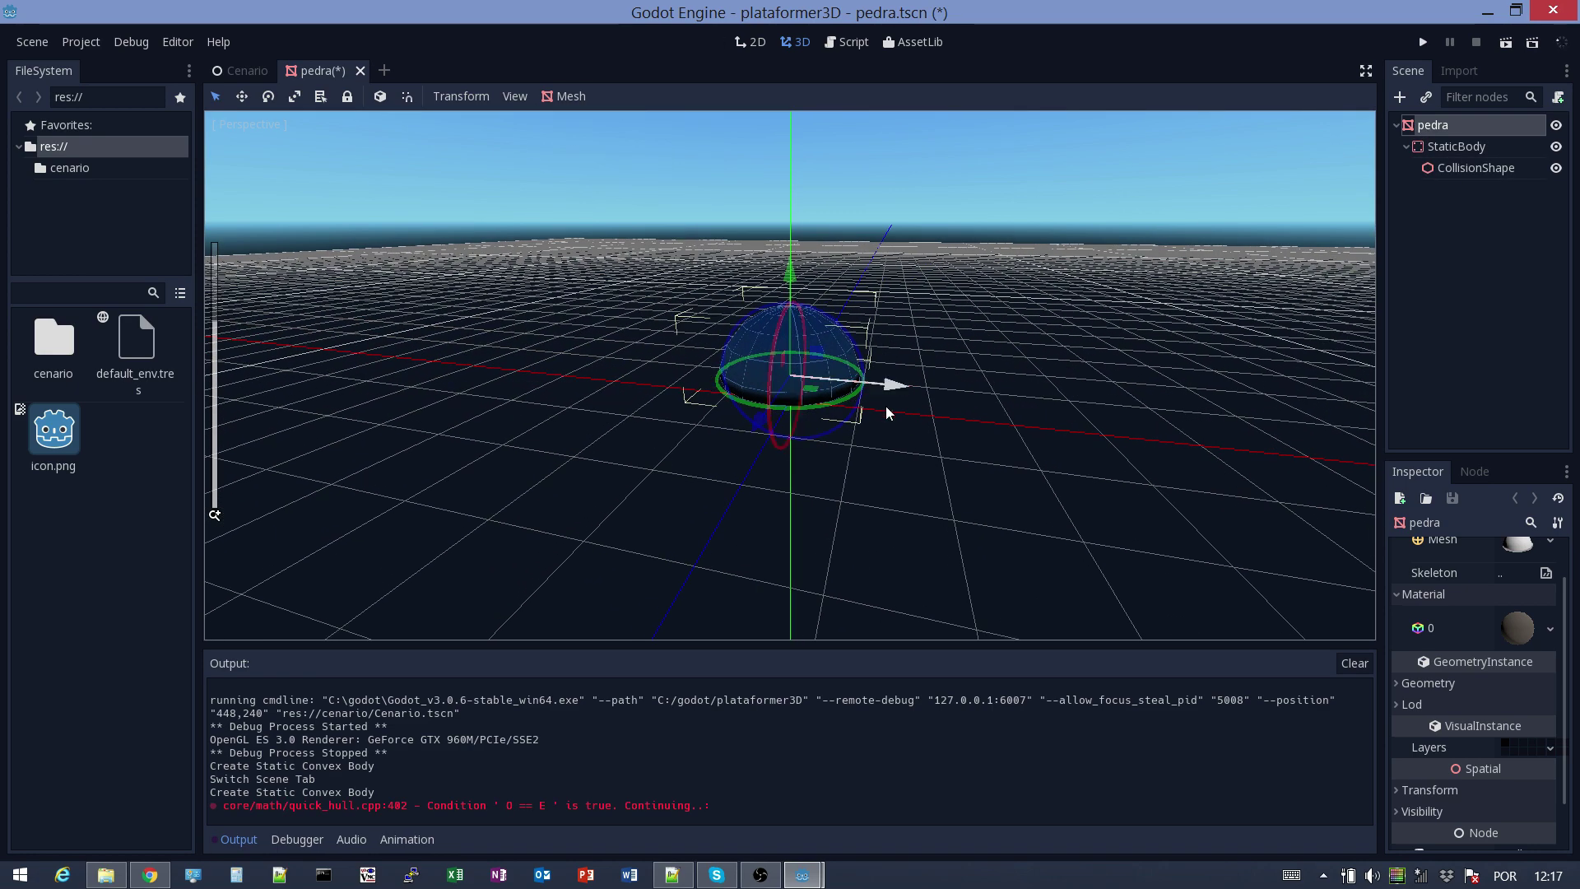
pyautogui.hotkey('ctrl', 's')
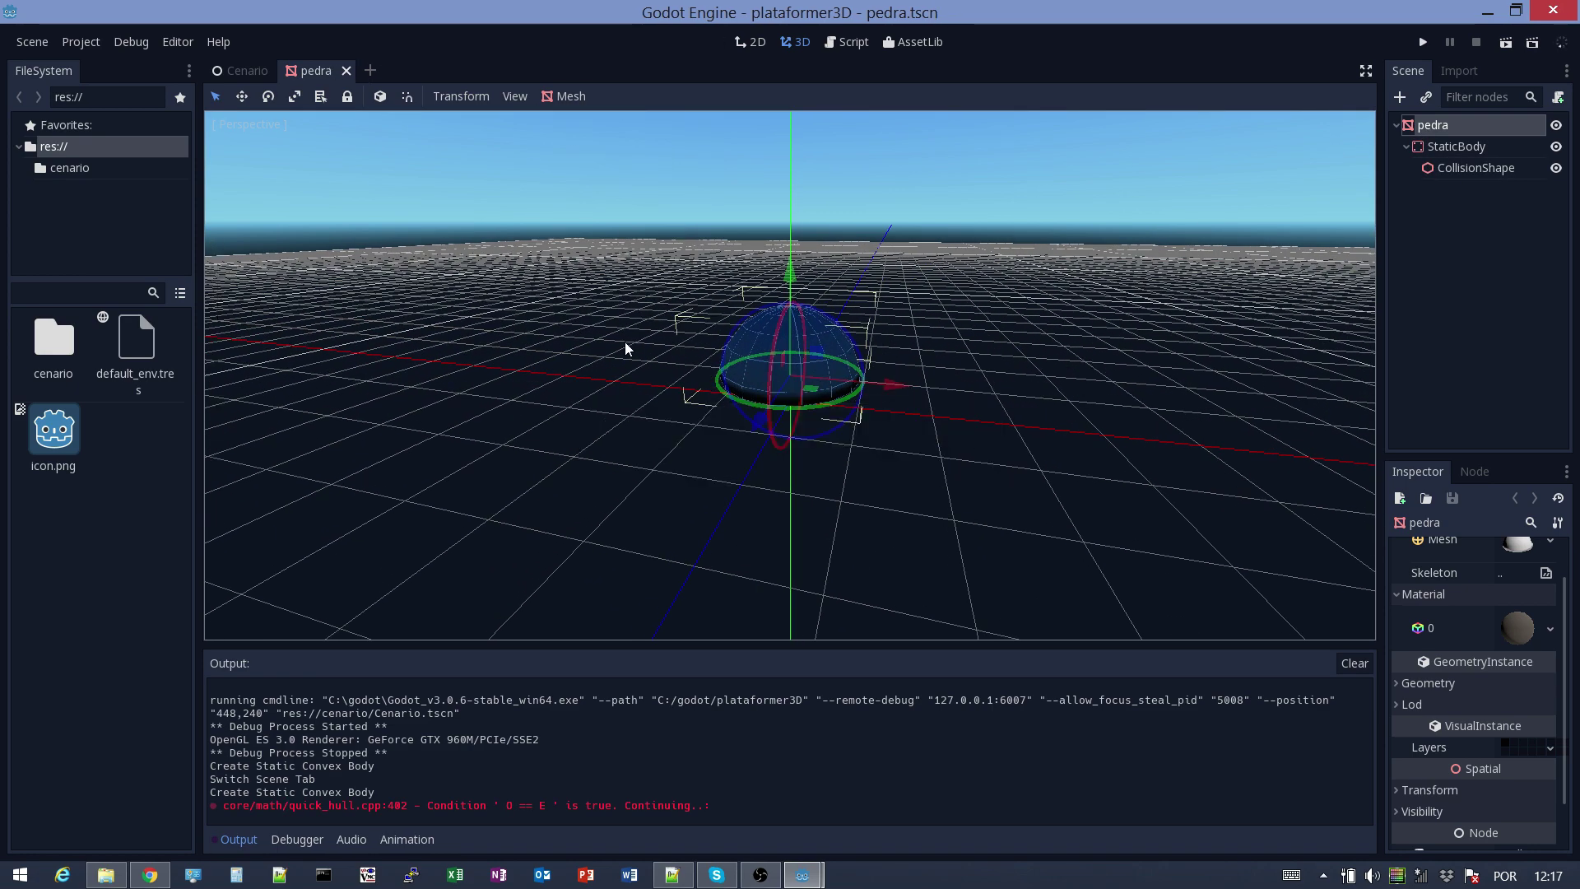
# Return to the Cenario scene and examine the pedra, pedra2 and pedra3 instances, looking closely at the first stone
pyautogui.click(247, 71)
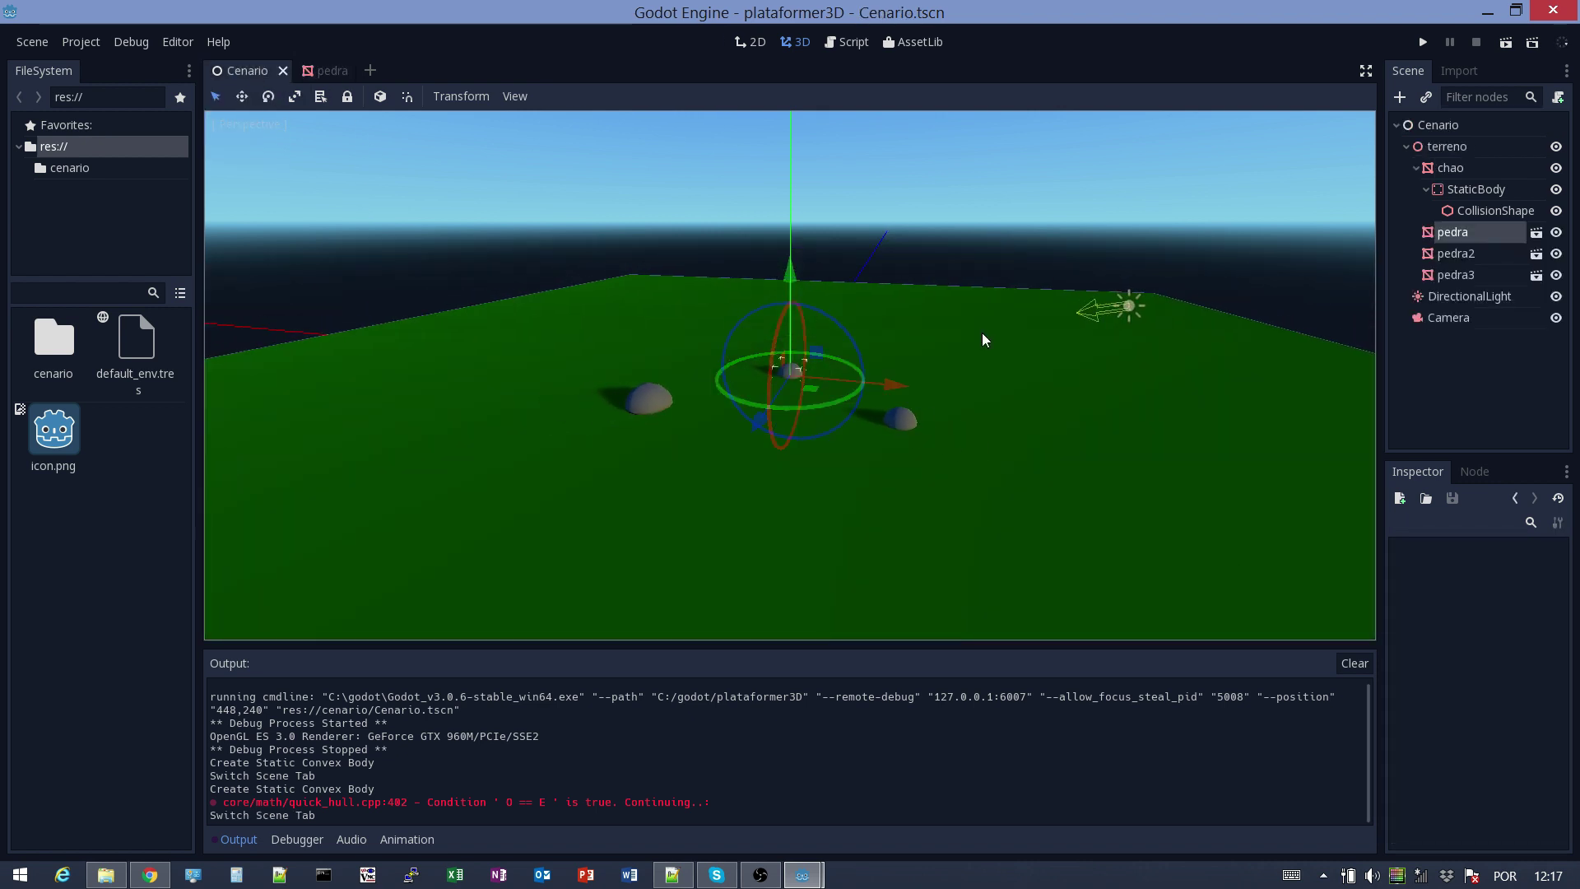
pyautogui.click(1444, 254)
pyautogui.click(1446, 275)
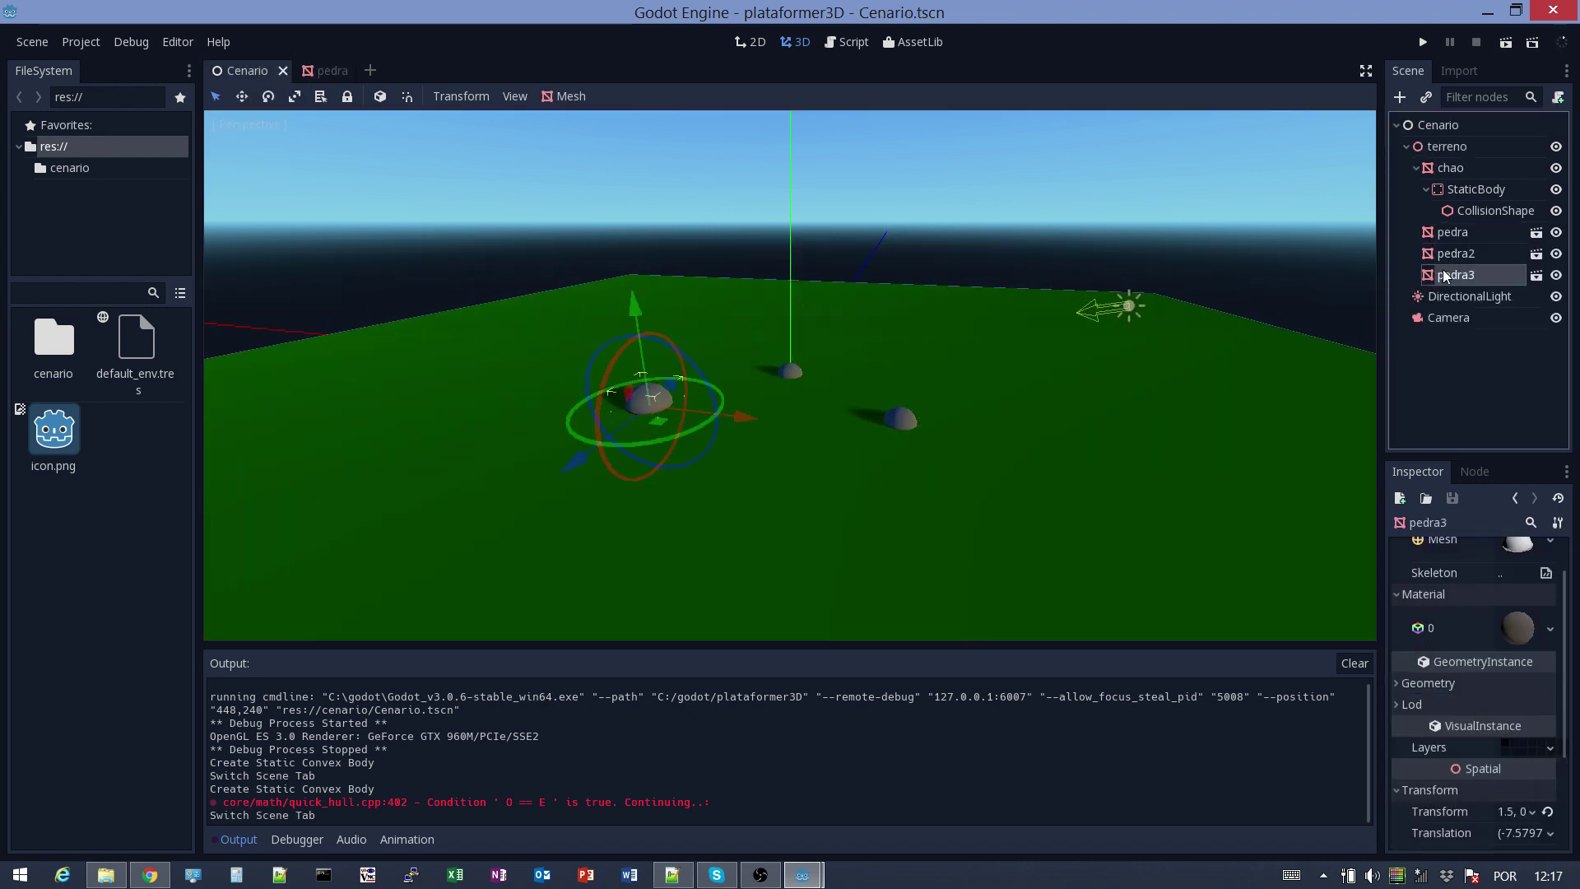
pyautogui.click(1439, 234)
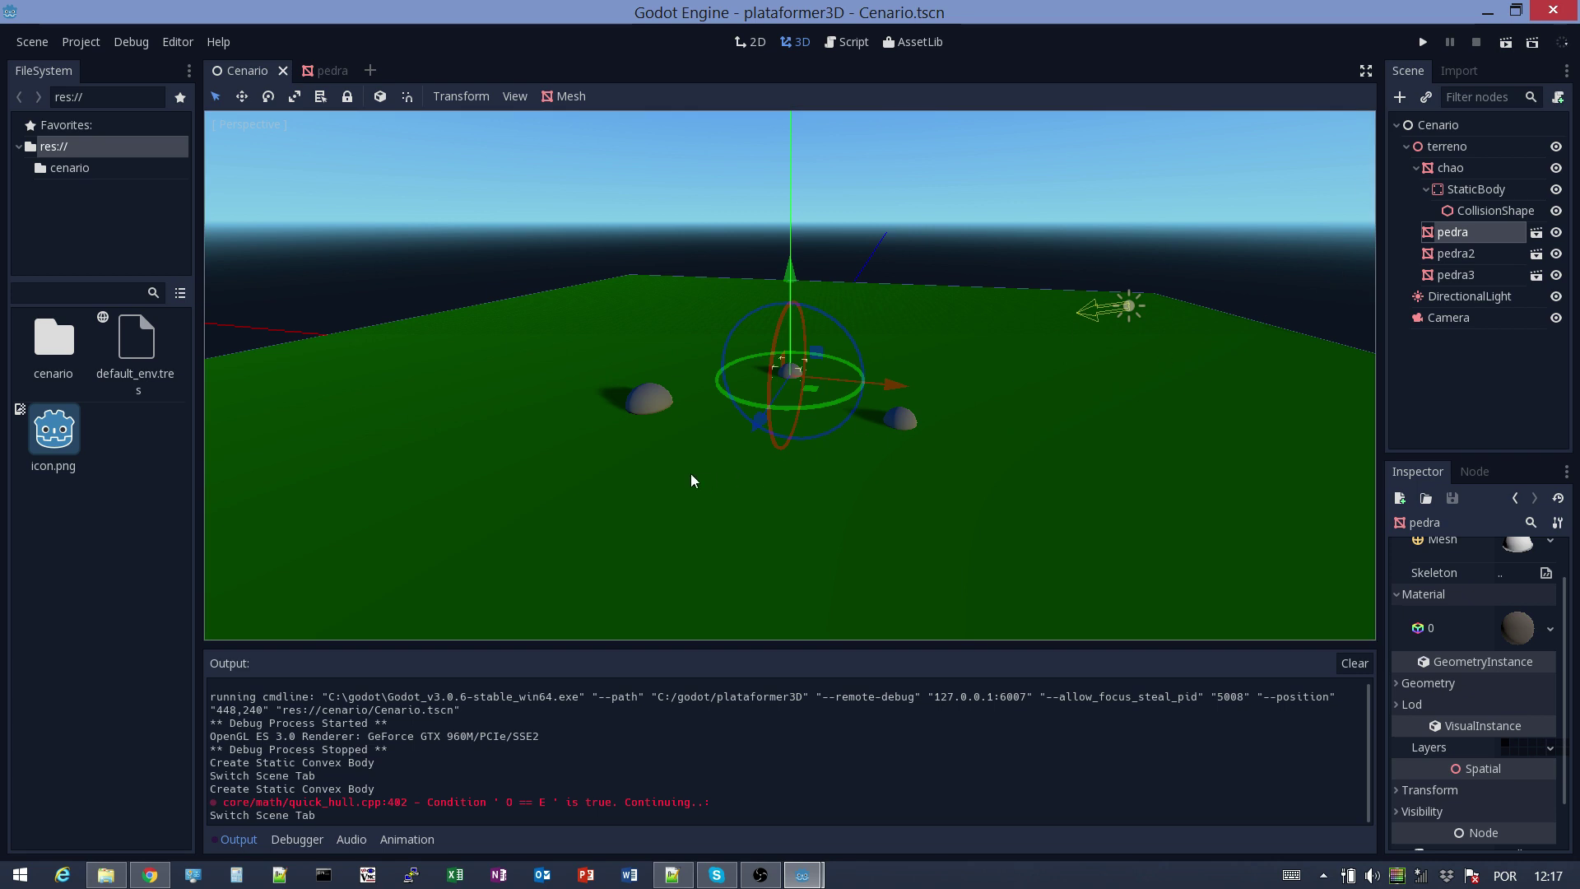
pyautogui.scroll(5, 690, 472)
pyautogui.scroll(3, 690, 472)
pyautogui.scroll(-2, 690, 472)
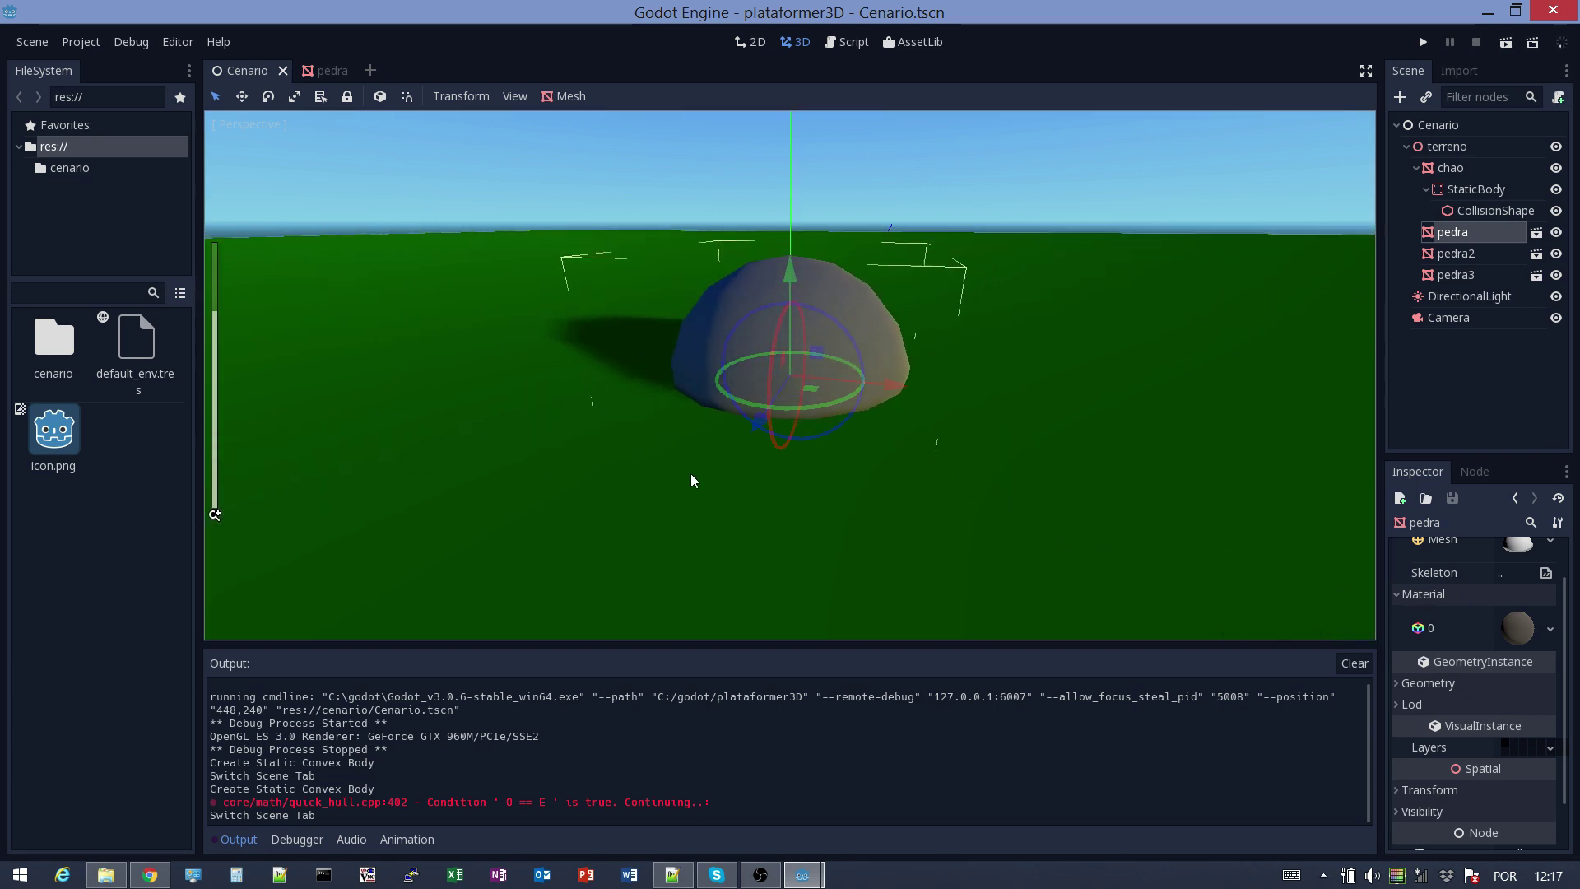
pyautogui.scroll(-6, 691, 474)
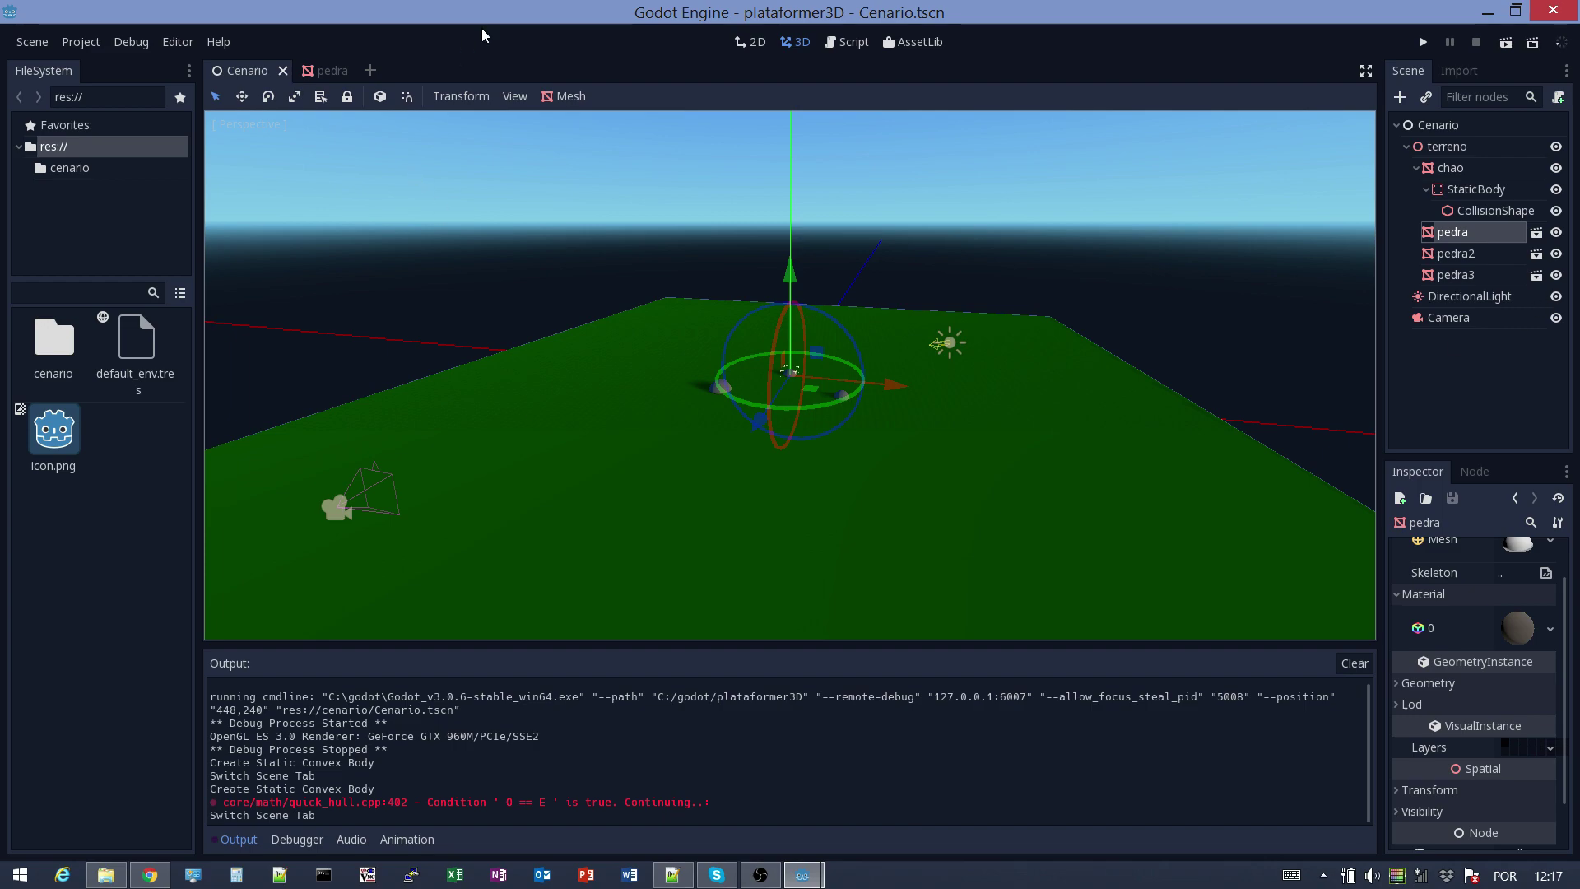
# Compare the node hierarchy of the pedra scene with its instance in the Cenario scene
pyautogui.click(322, 74)
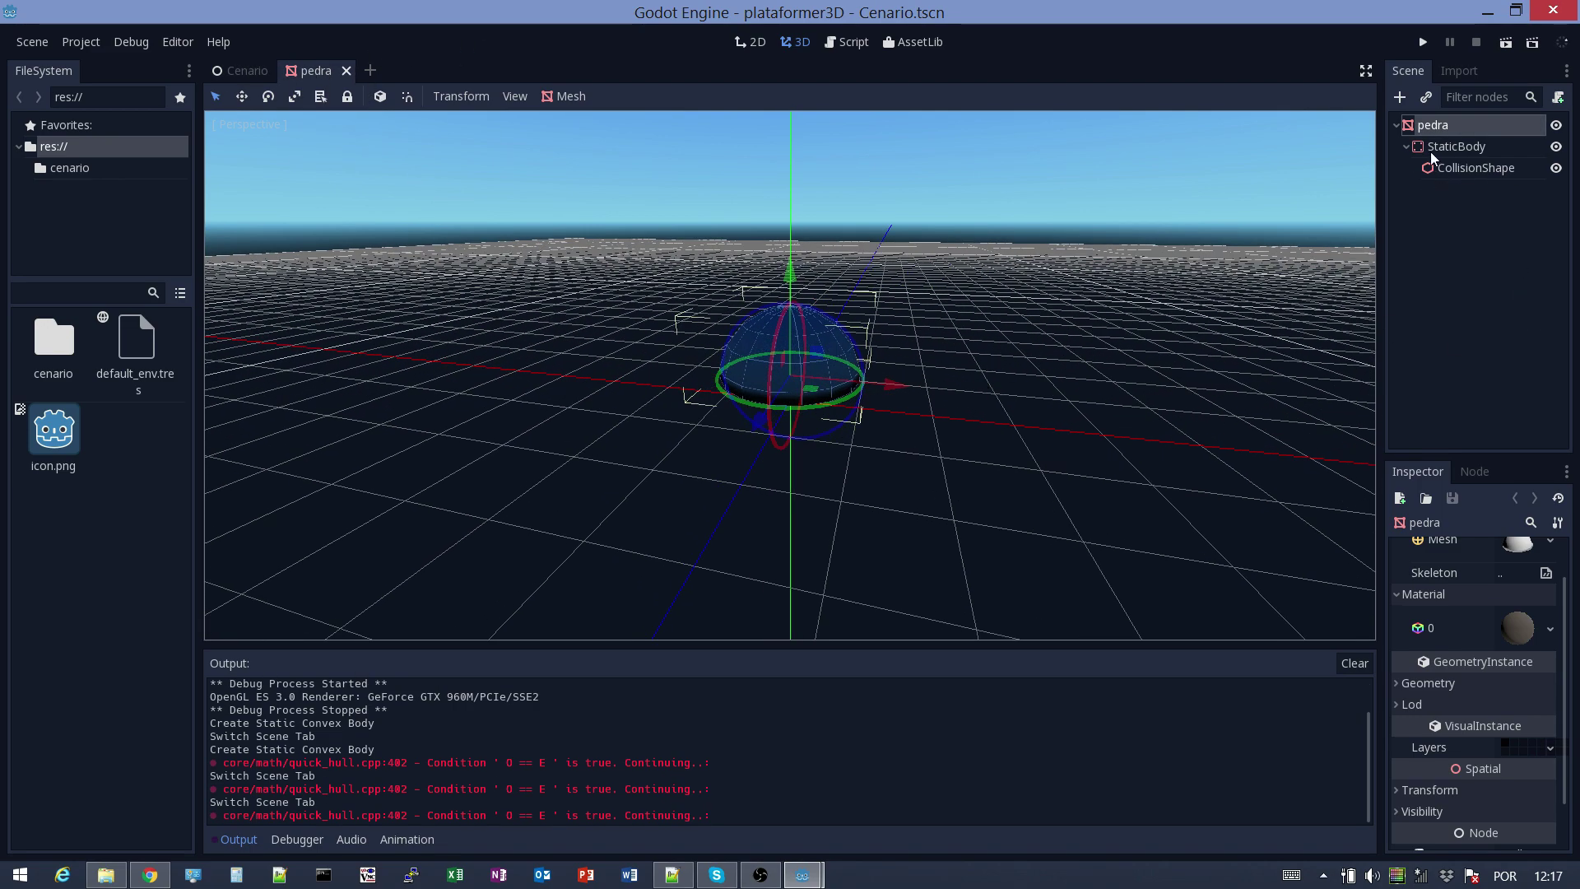
pyautogui.click(1442, 169)
pyautogui.click(1432, 126)
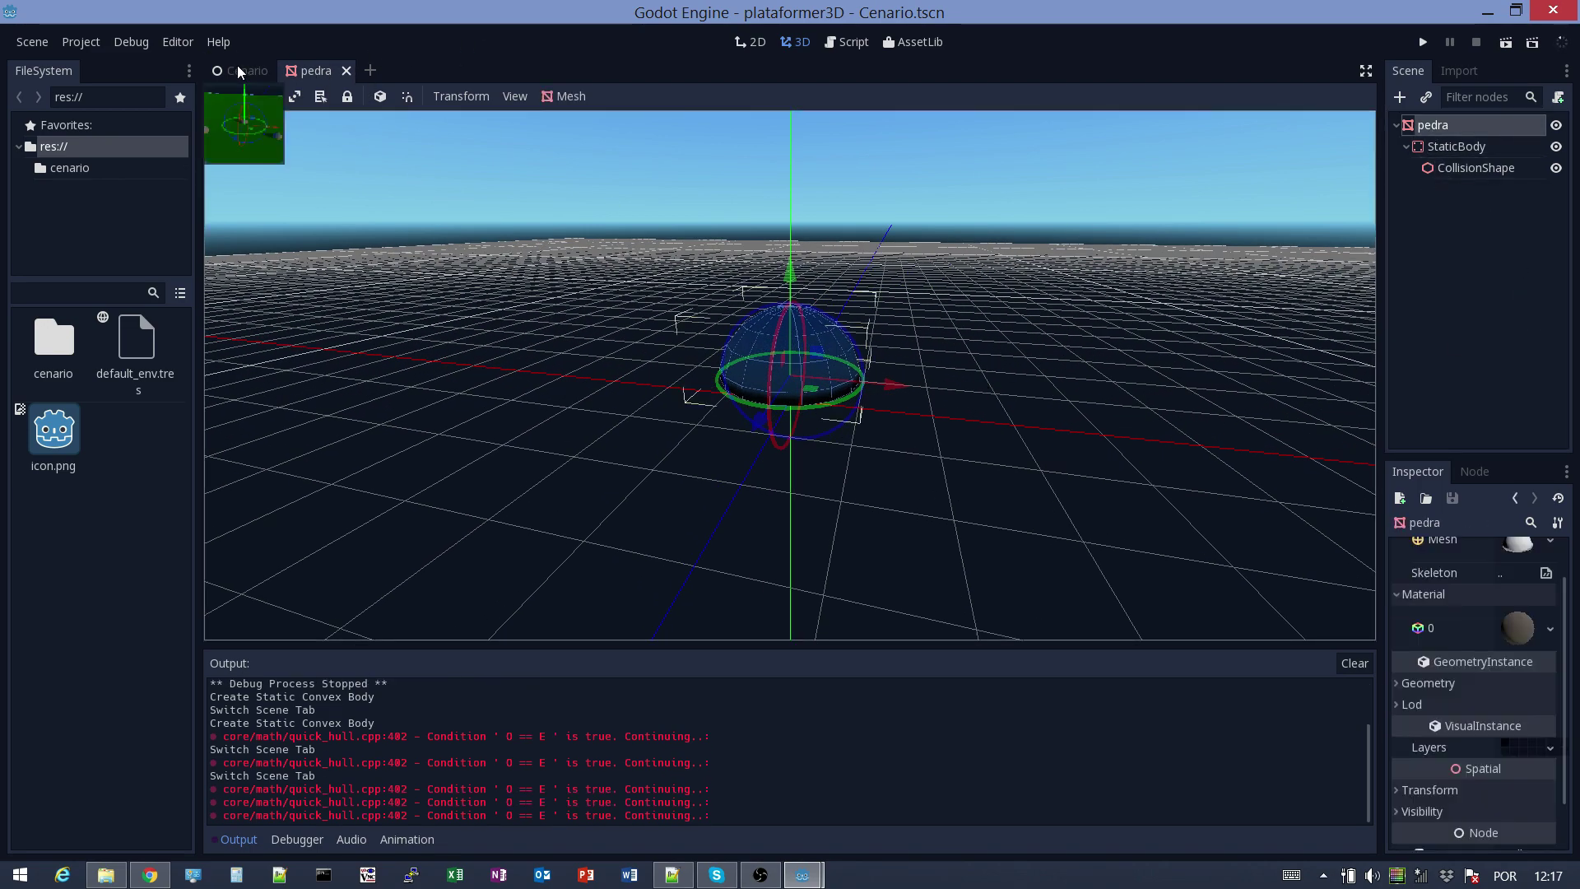
pyautogui.click(238, 70)
pyautogui.scroll(5, 718, 510)
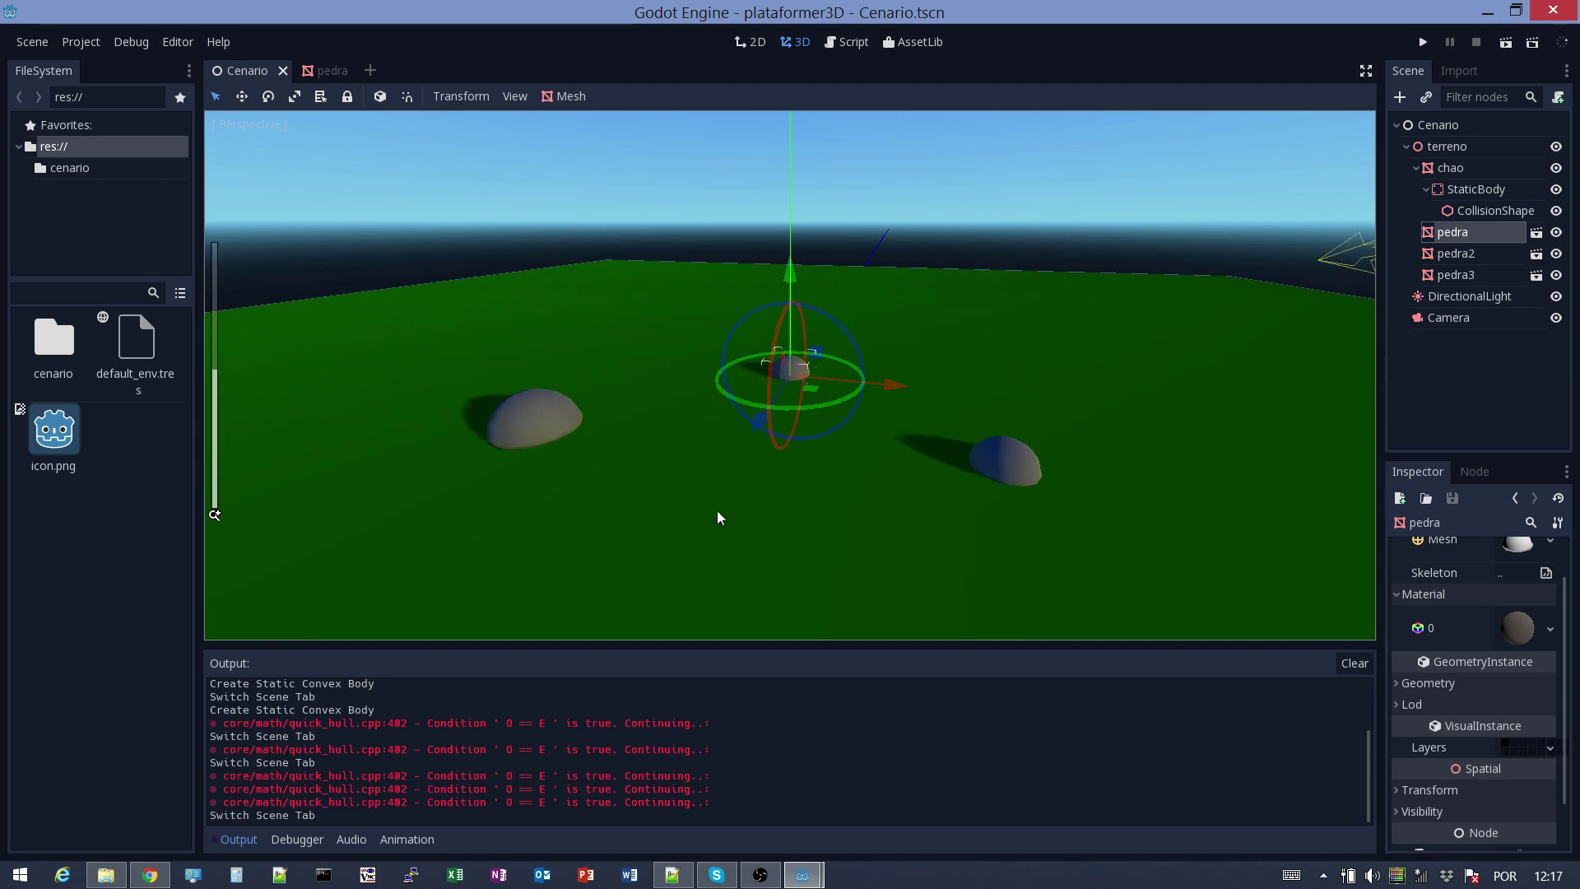
pyautogui.click(1536, 232)
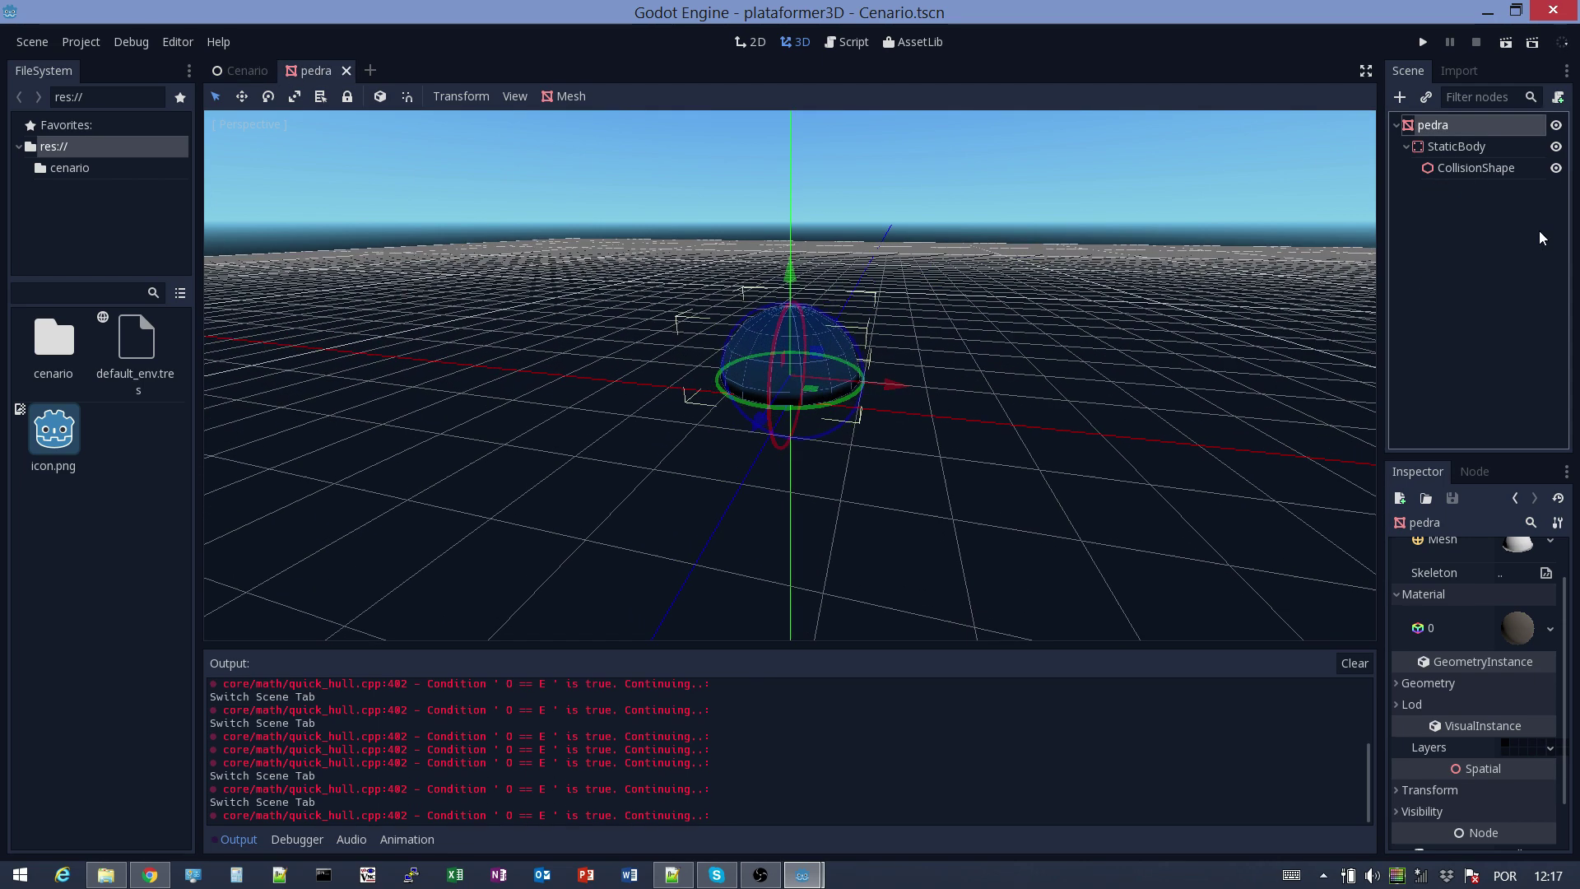
# In the Cenario scene, enable Editable Children on the pedra instance
pyautogui.click(244, 70)
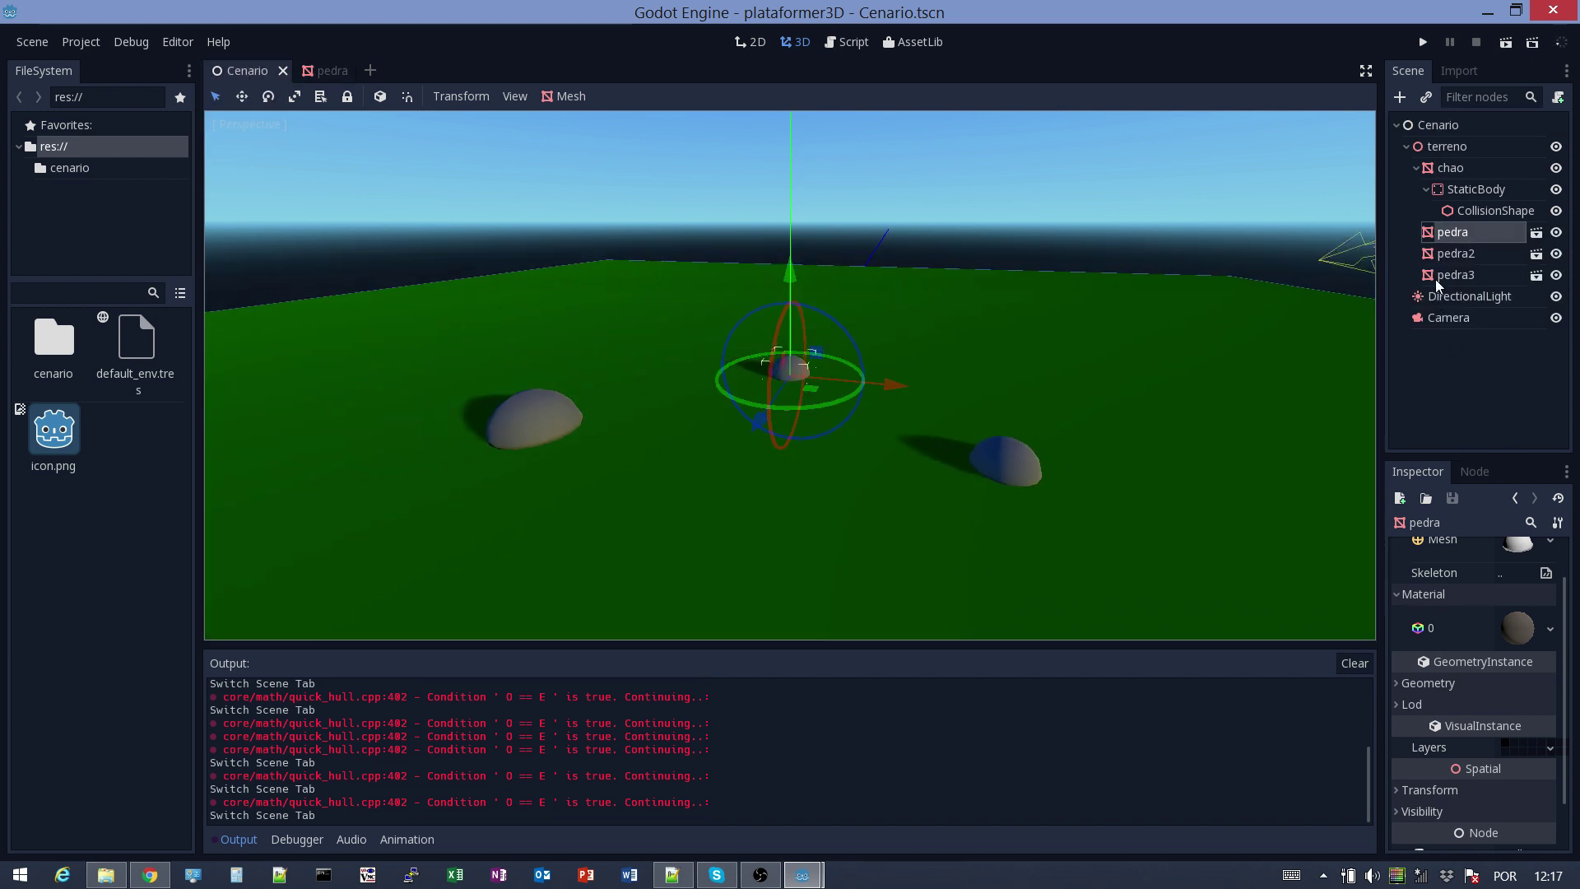
pyautogui.rightClick(1468, 230)
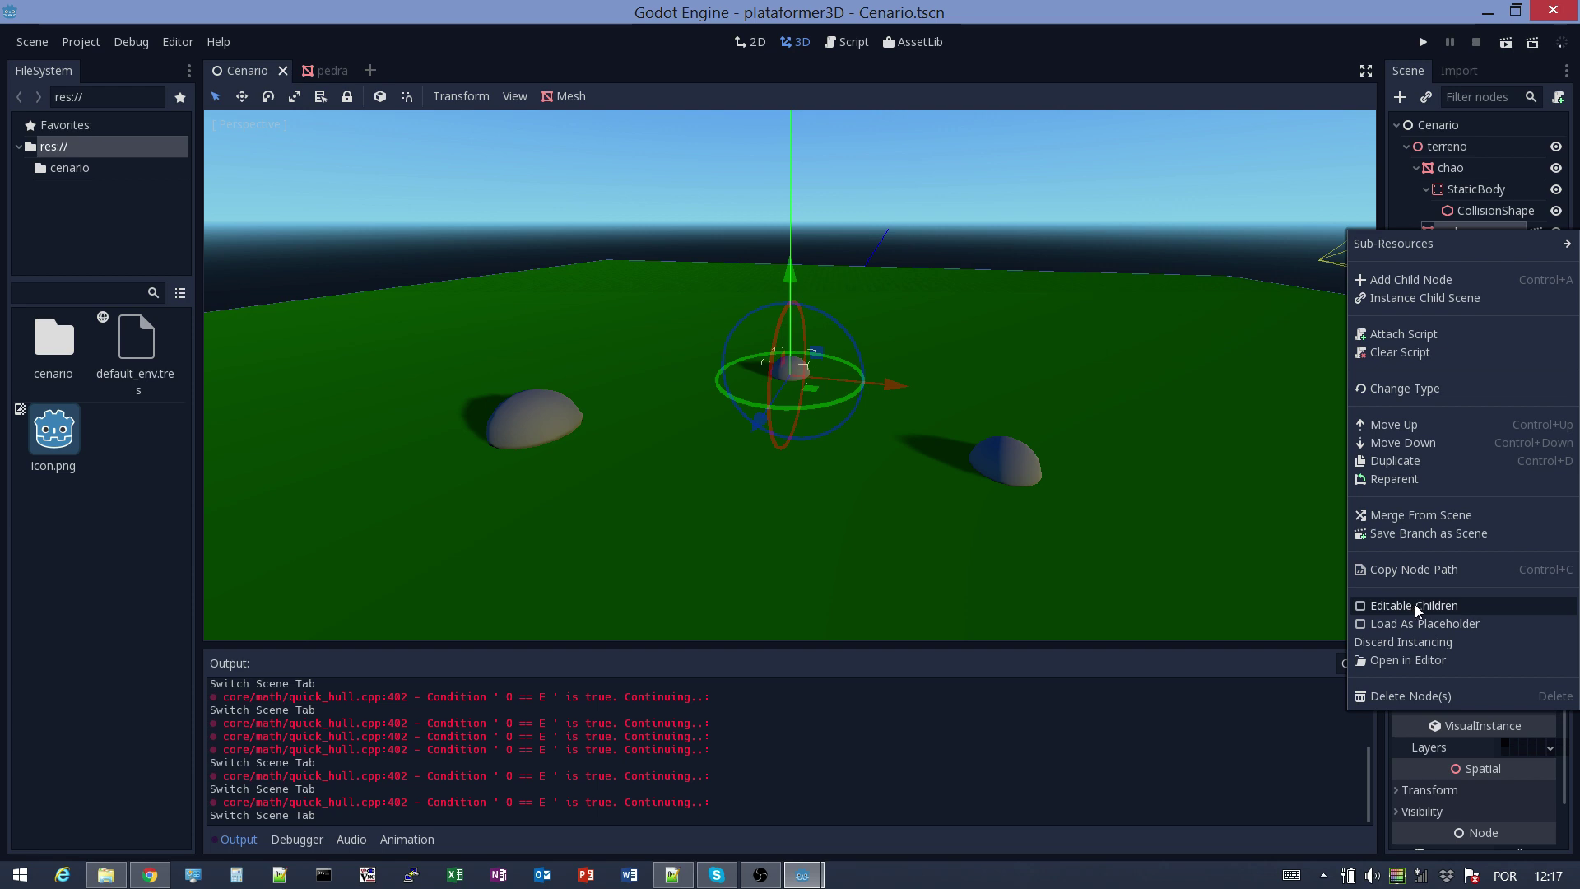
pyautogui.click(1366, 606)
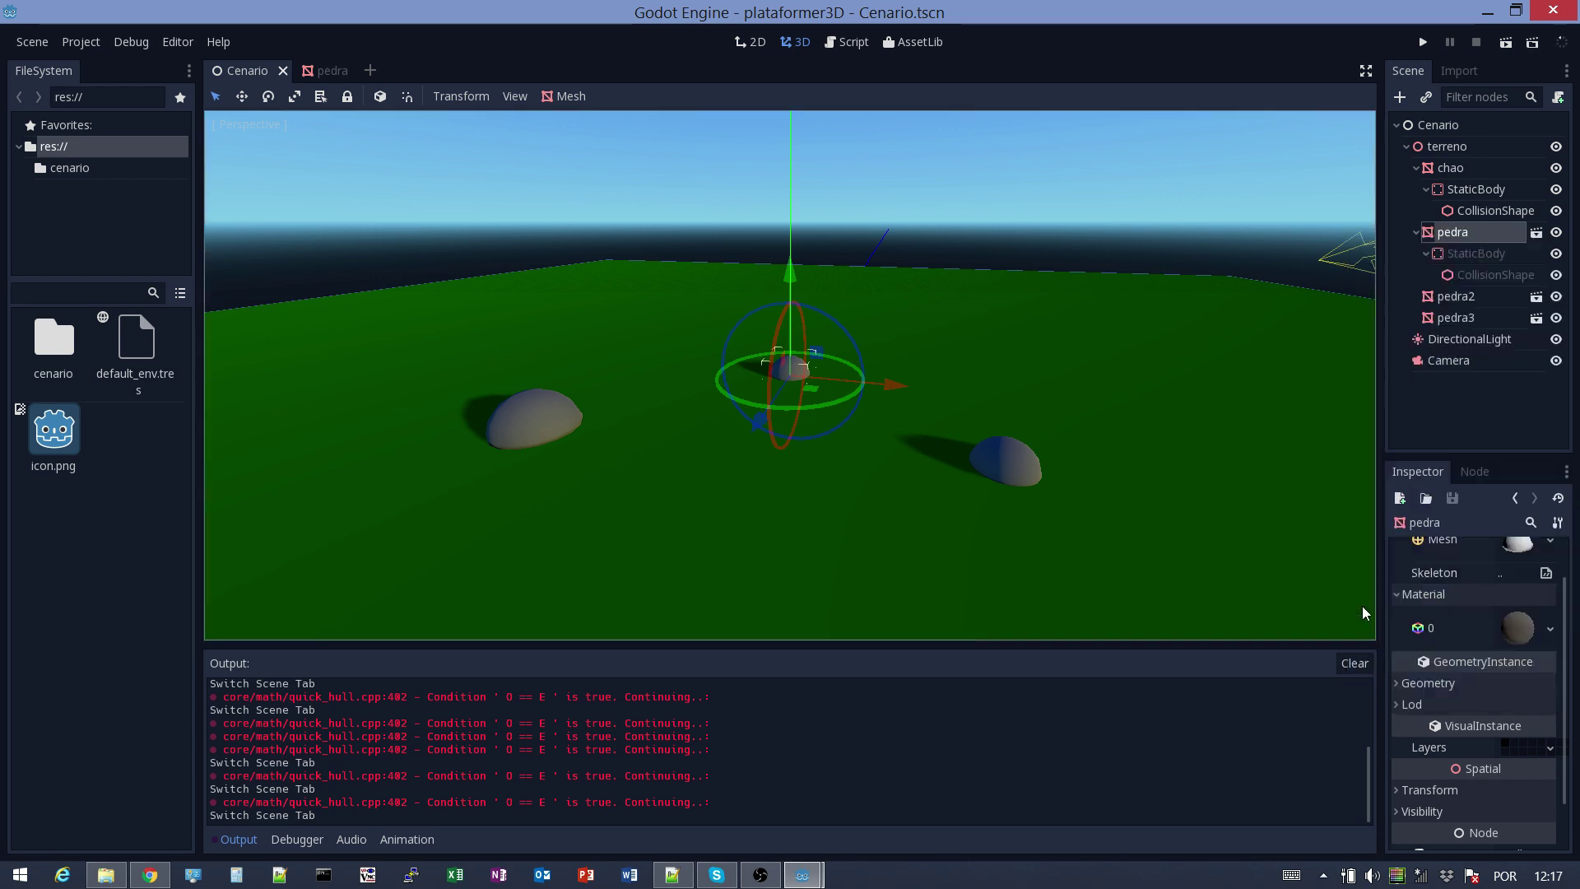
# Inspect the inherited StaticBody and CollisionShape nodes under the pedra instance
pyautogui.click(1455, 253)
pyautogui.click(1475, 272)
pyautogui.click(1469, 251)
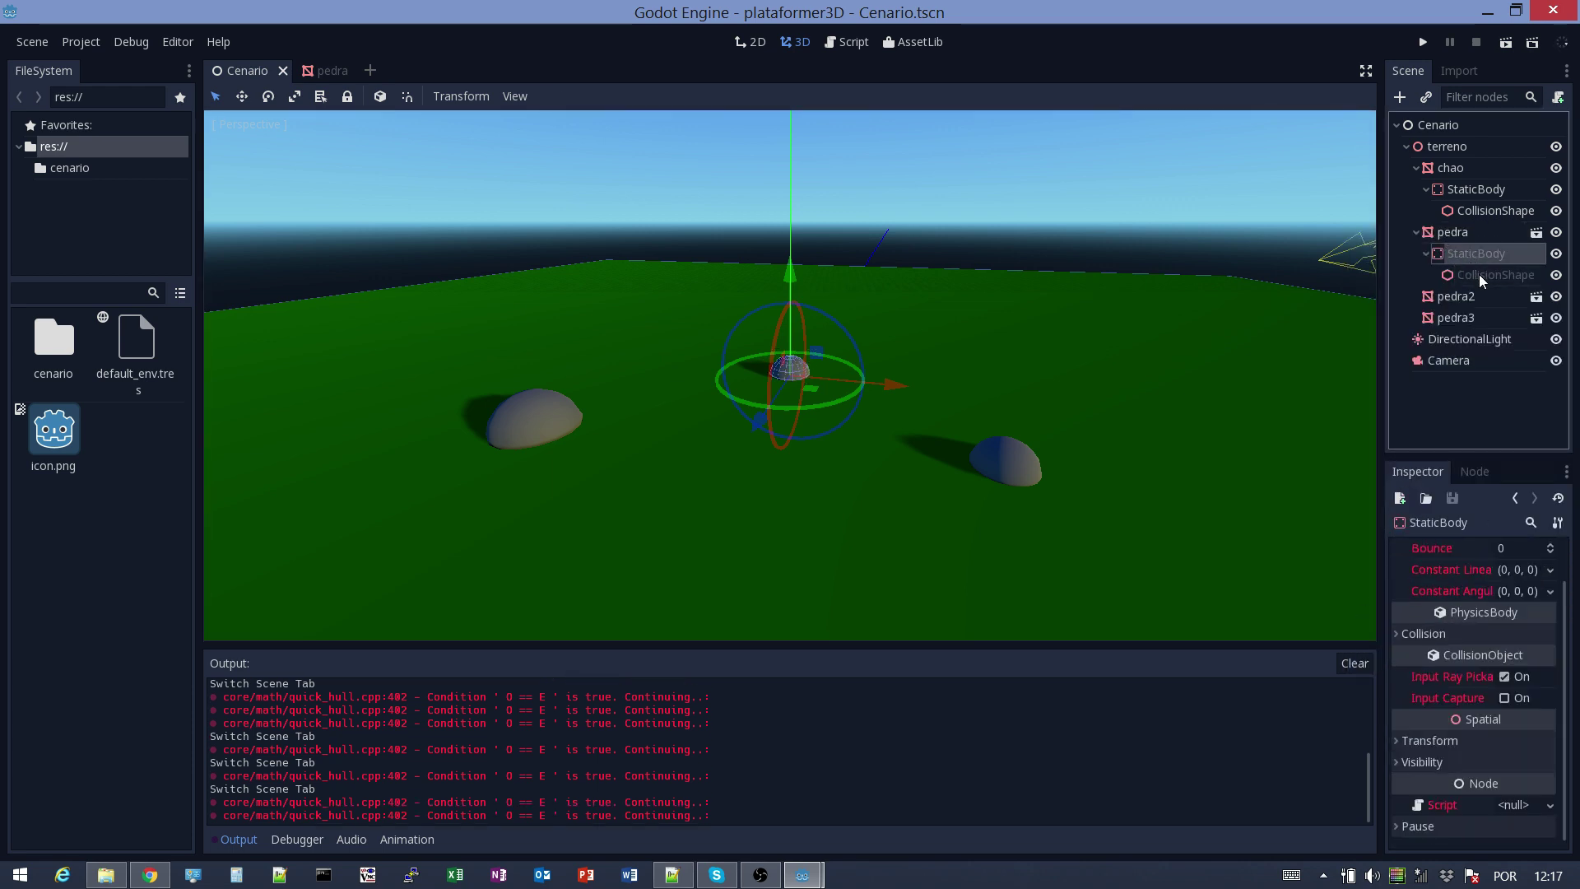
pyautogui.click(1479, 274)
pyautogui.click(1473, 249)
pyautogui.click(1473, 271)
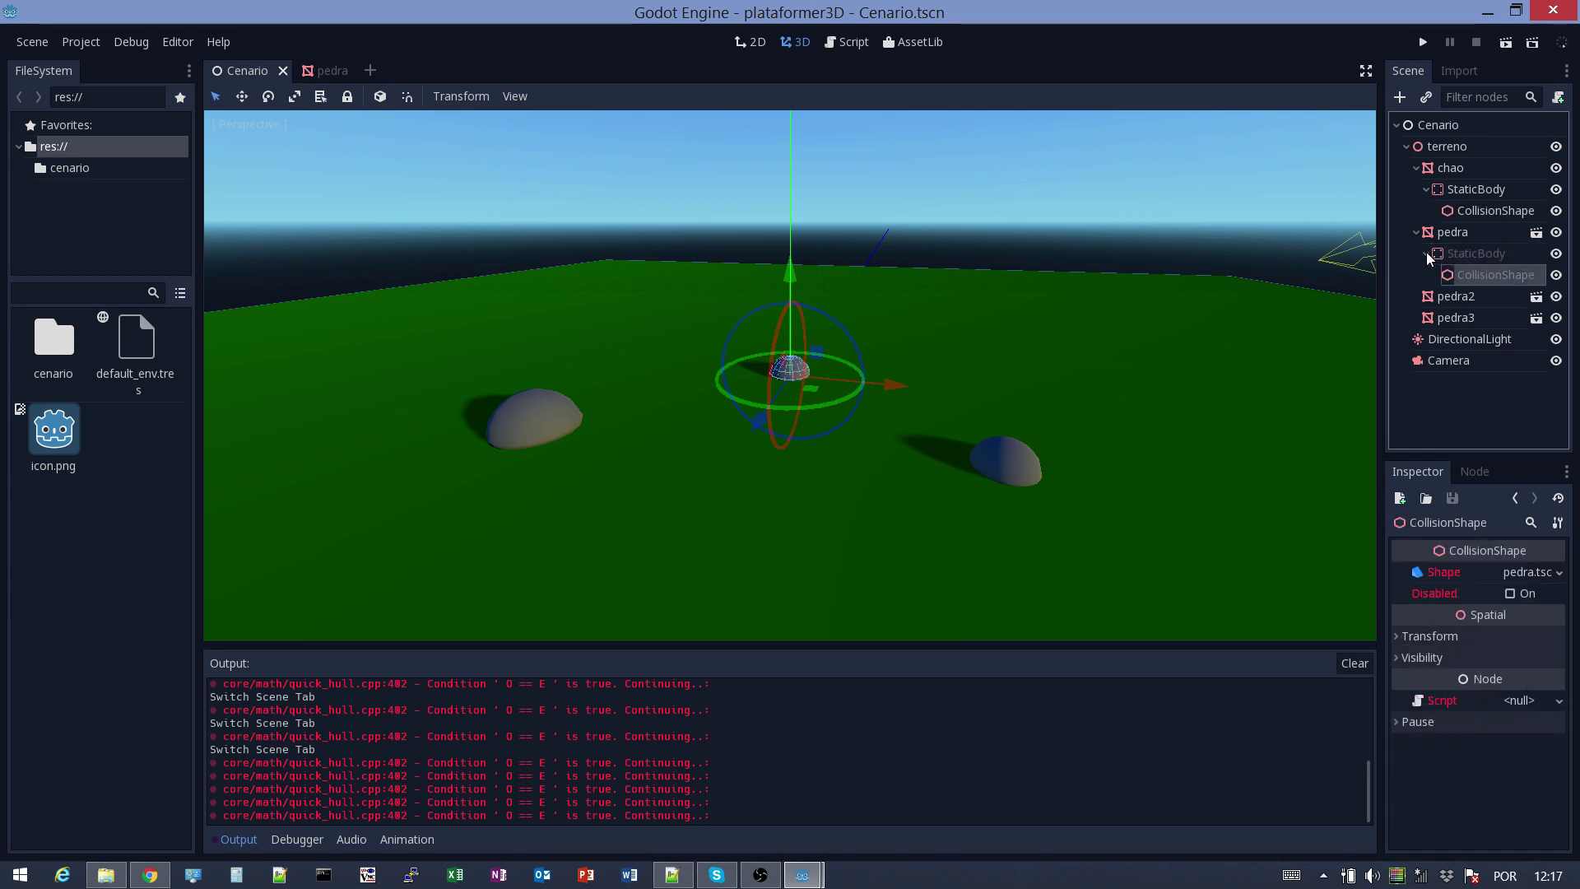
pyautogui.click(1460, 254)
pyautogui.click(1465, 270)
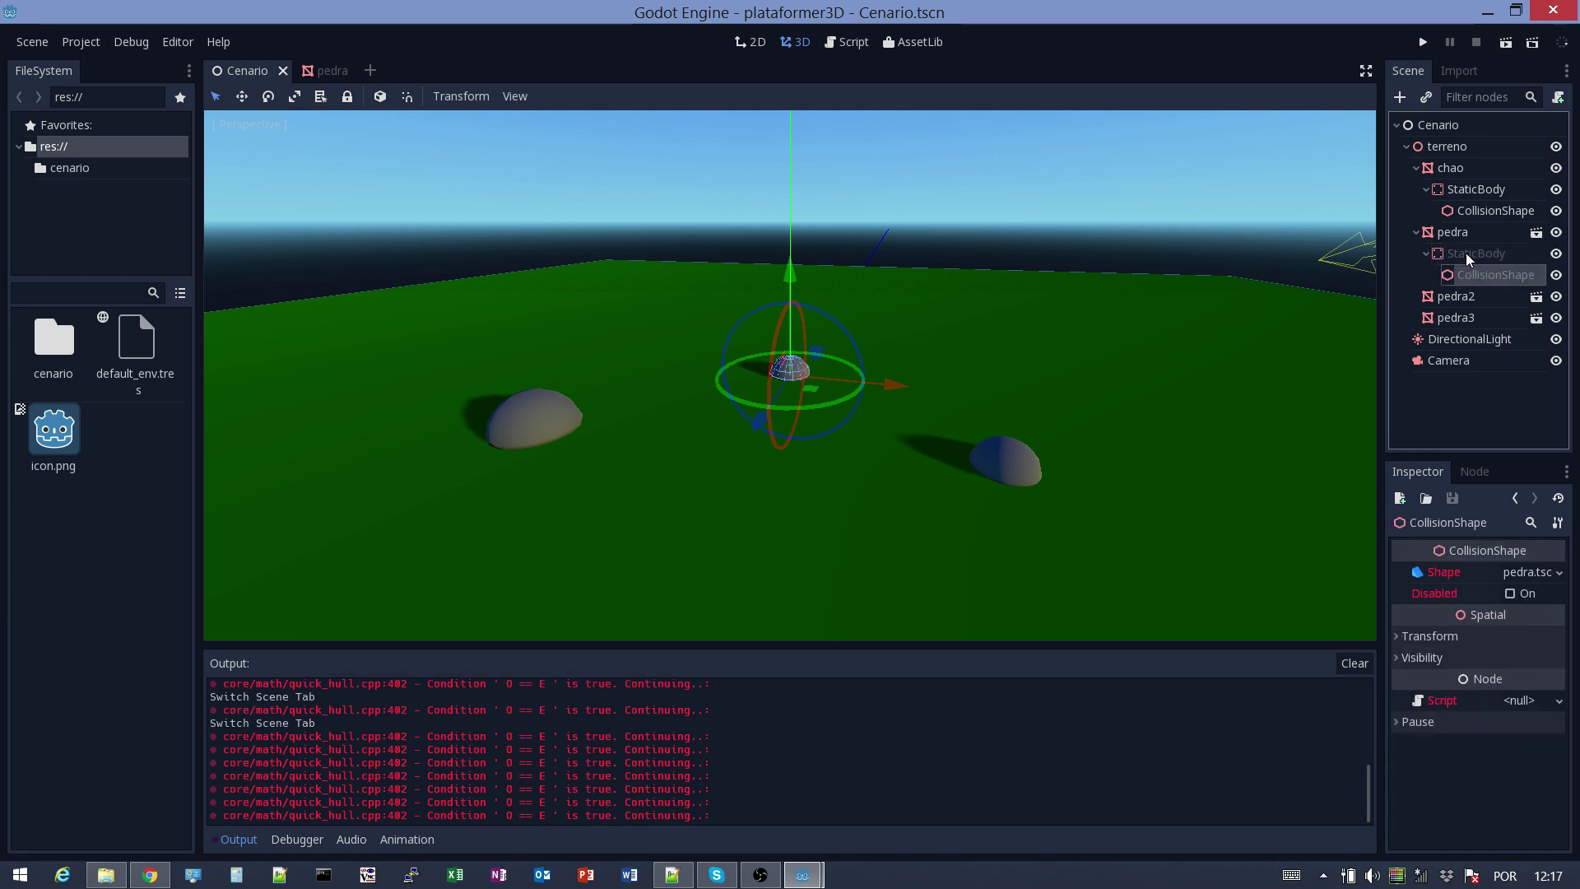
pyautogui.click(1465, 253)
pyautogui.click(1471, 275)
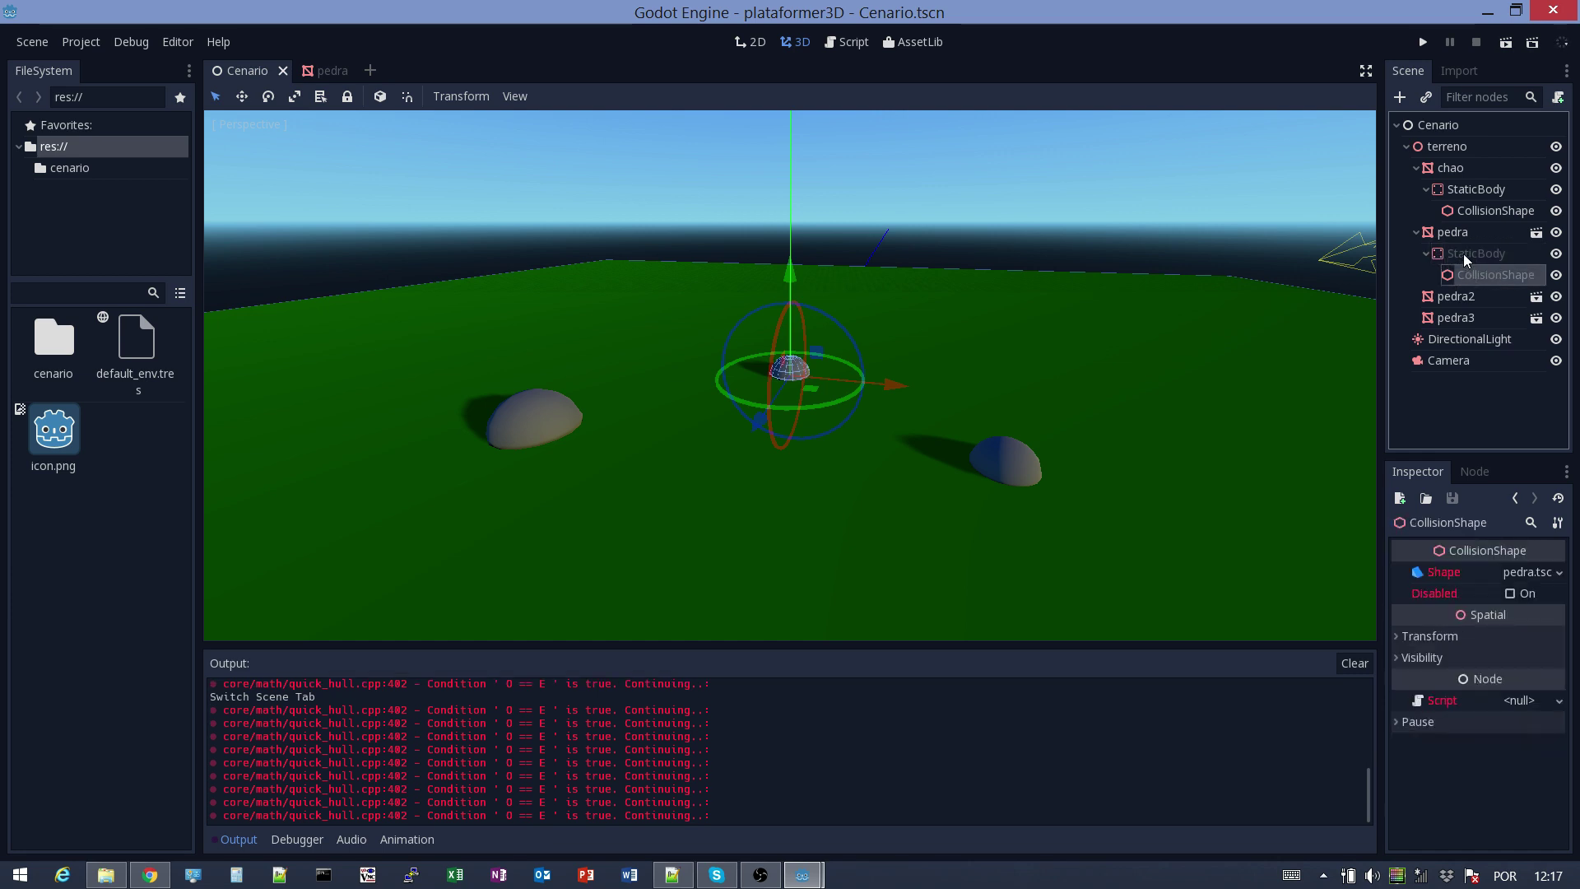
# Disable Editable Children on the pedra instance in the Cenario scene
pyautogui.click(1464, 253)
pyautogui.click(1468, 268)
pyautogui.click(1449, 254)
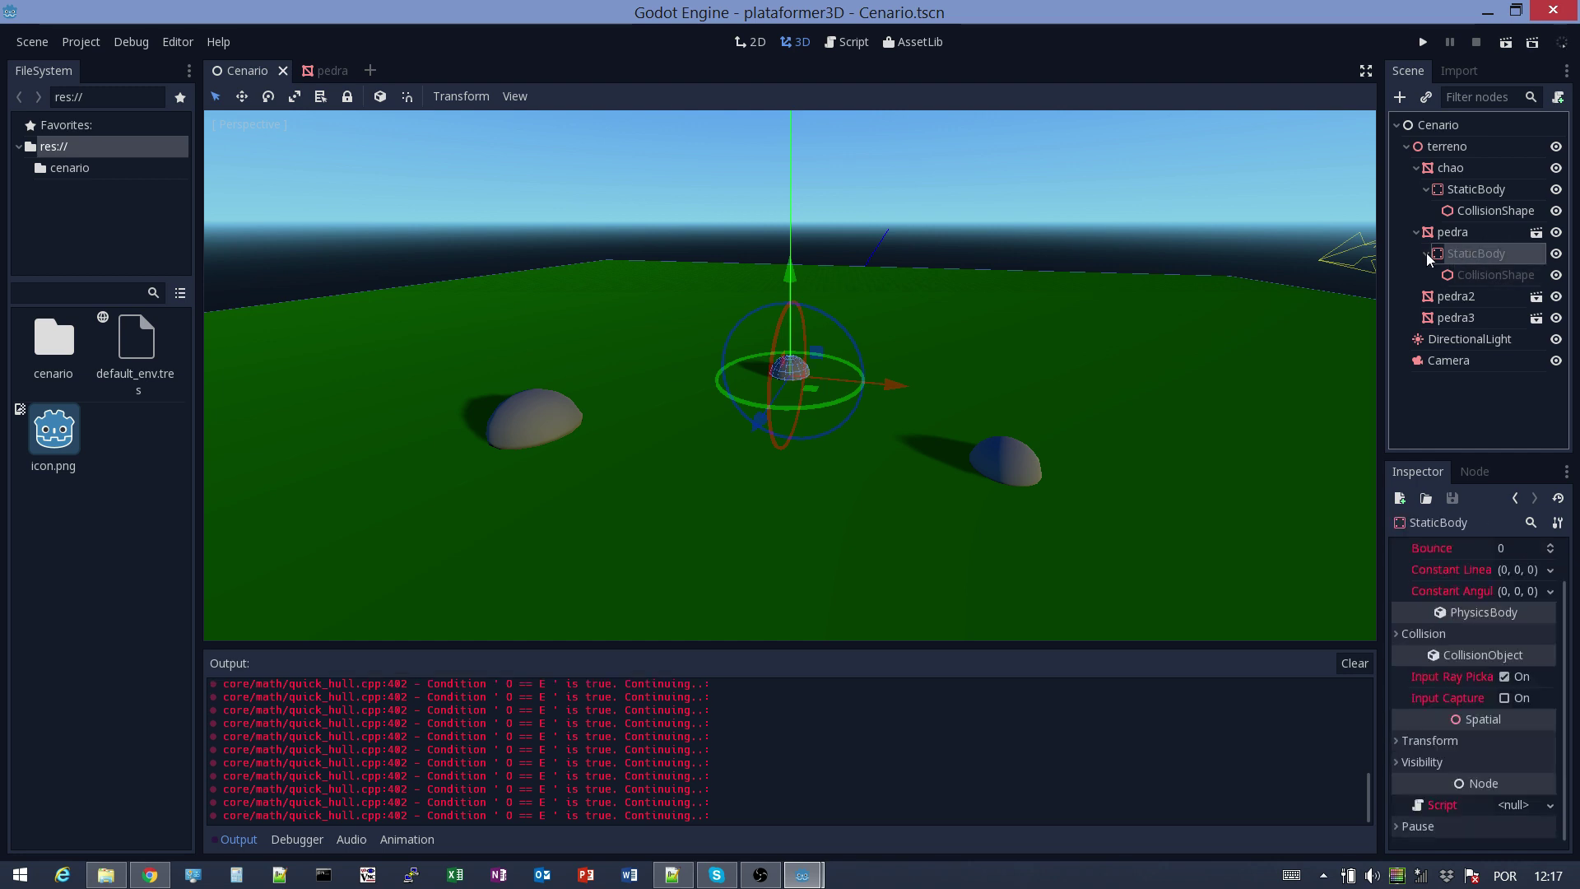
pyautogui.click(1457, 231)
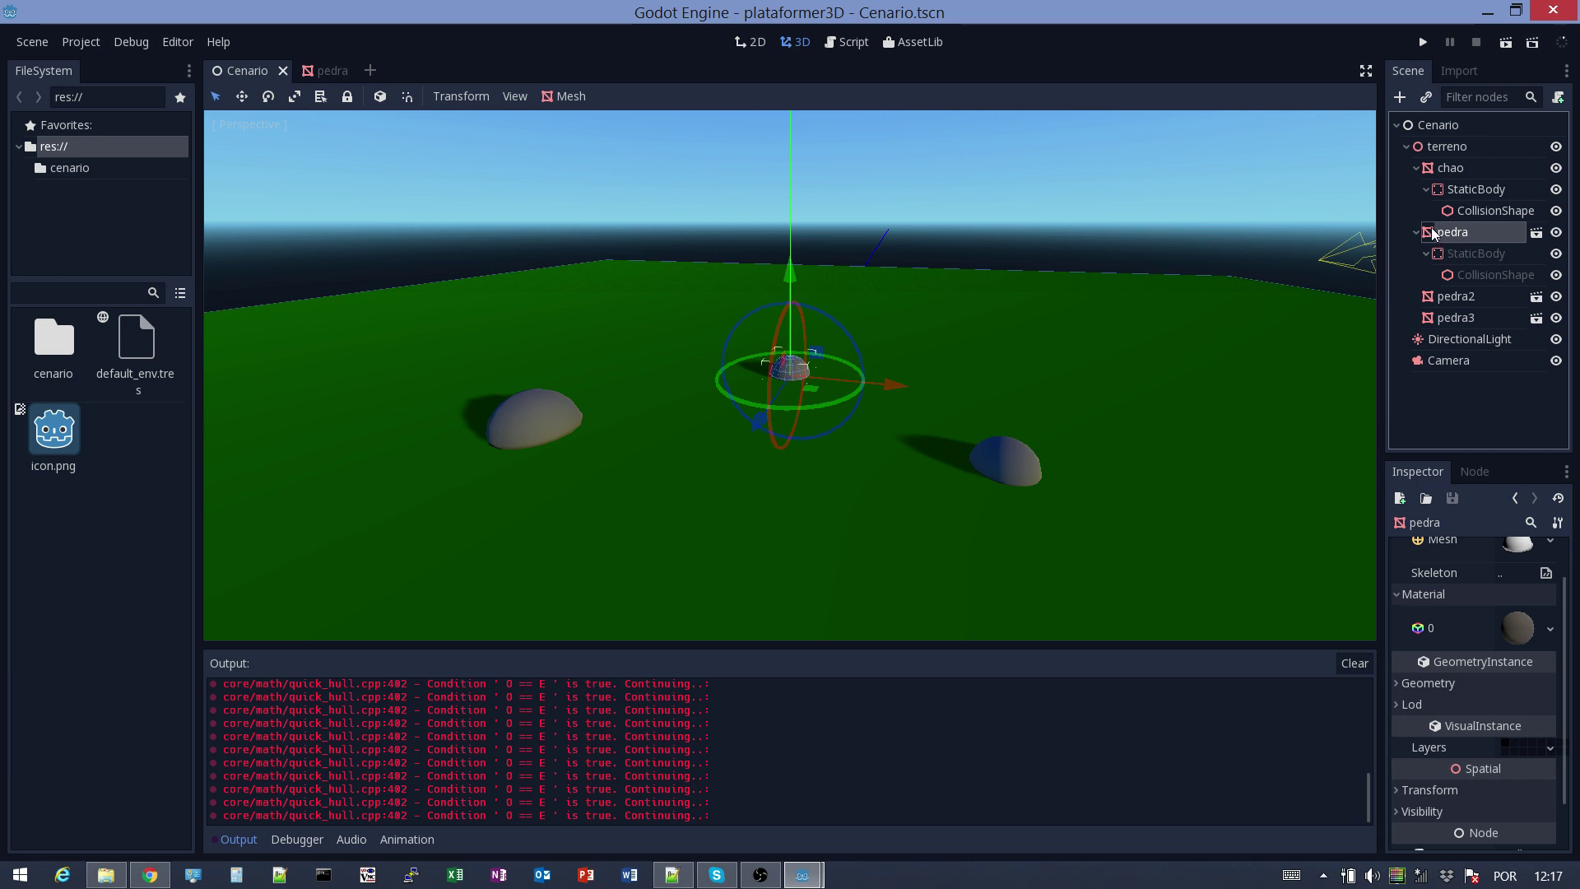
pyautogui.rightClick(1433, 233)
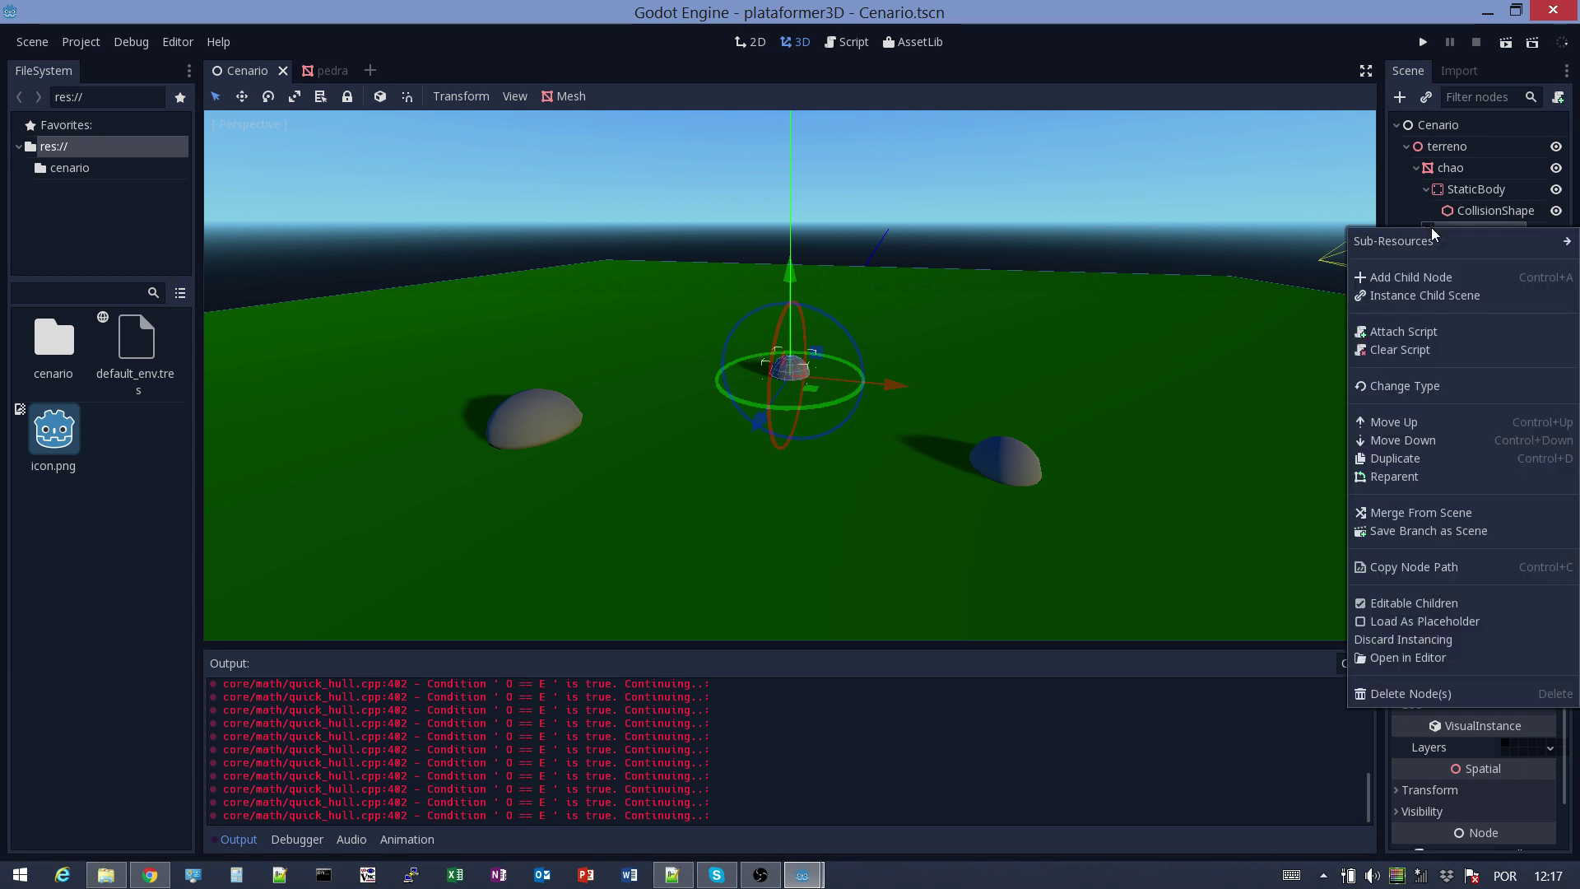
pyautogui.click(1361, 603)
pyautogui.click(1469, 255)
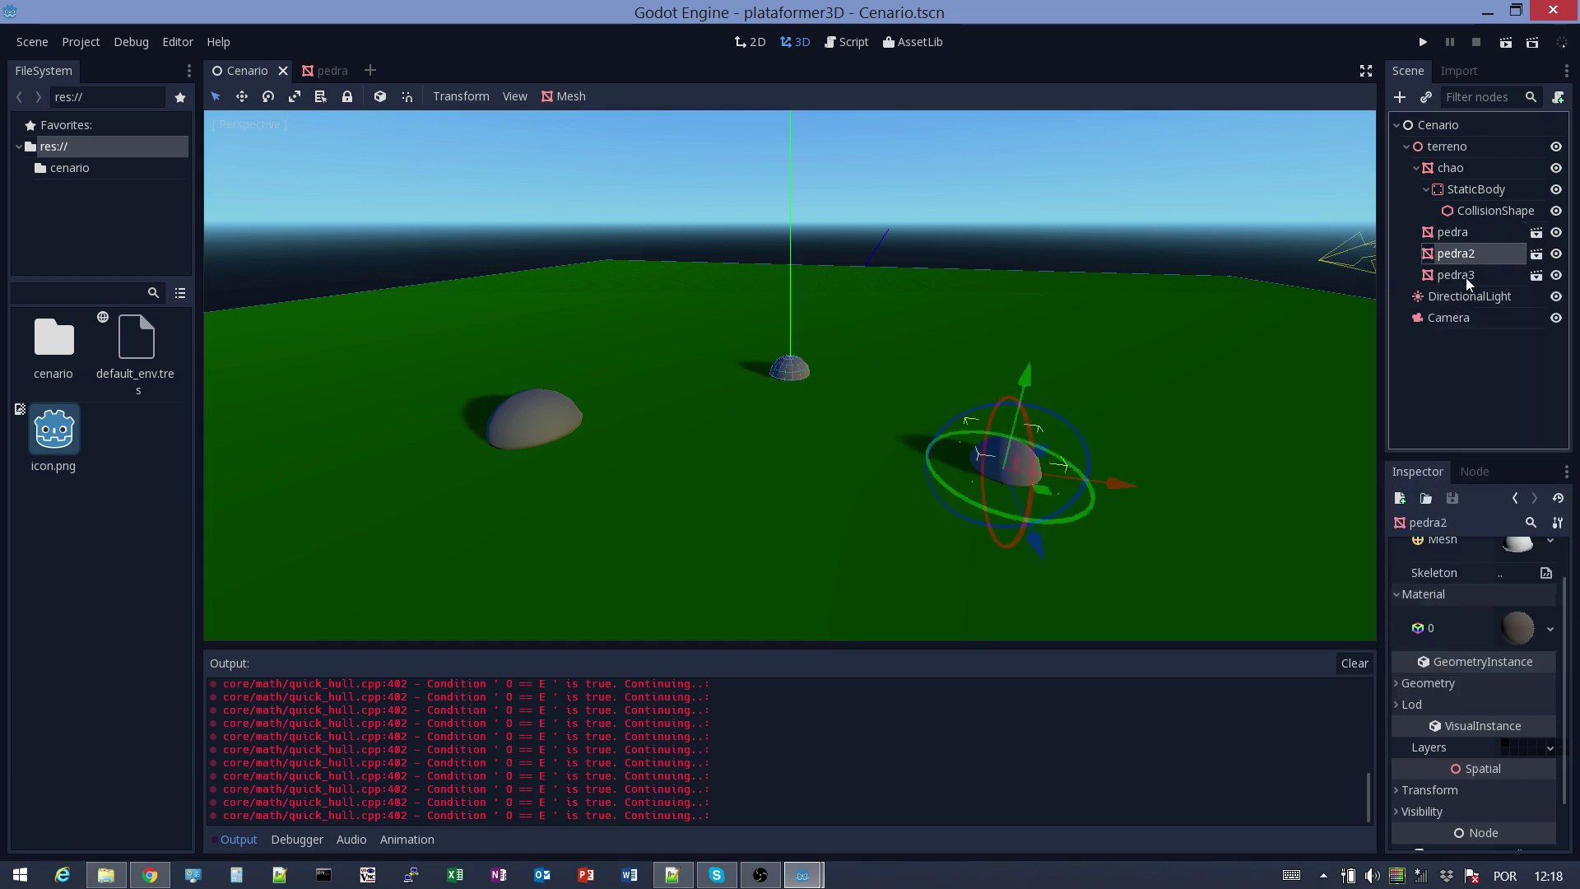
# In the pedra scene, set the stone material's roughness to 0 and save the scene
pyautogui.click(332, 71)
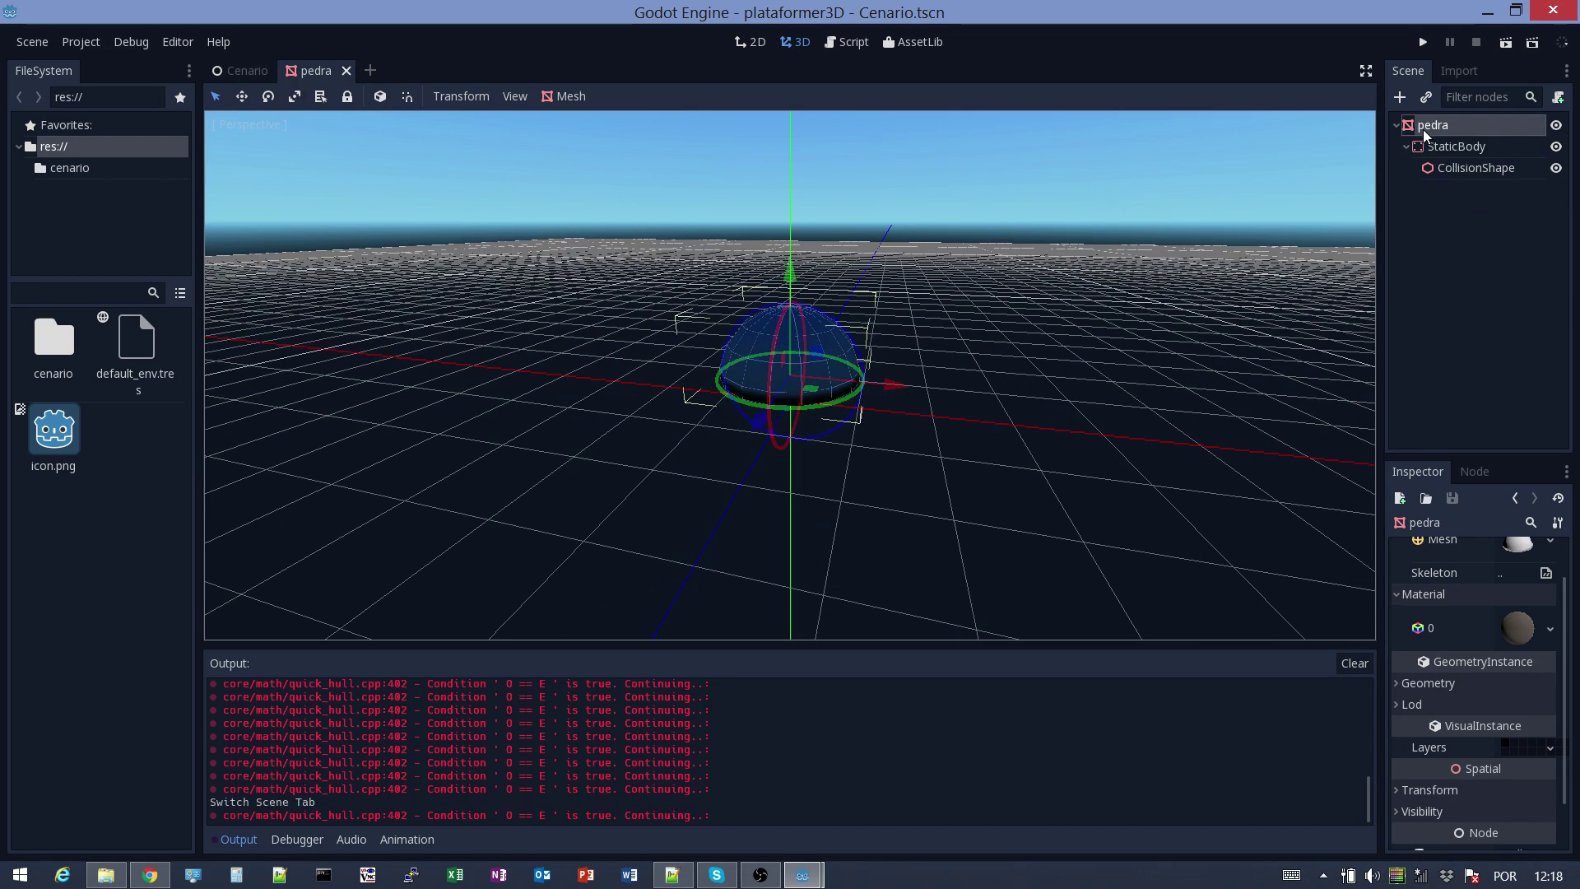
pyautogui.click(1522, 631)
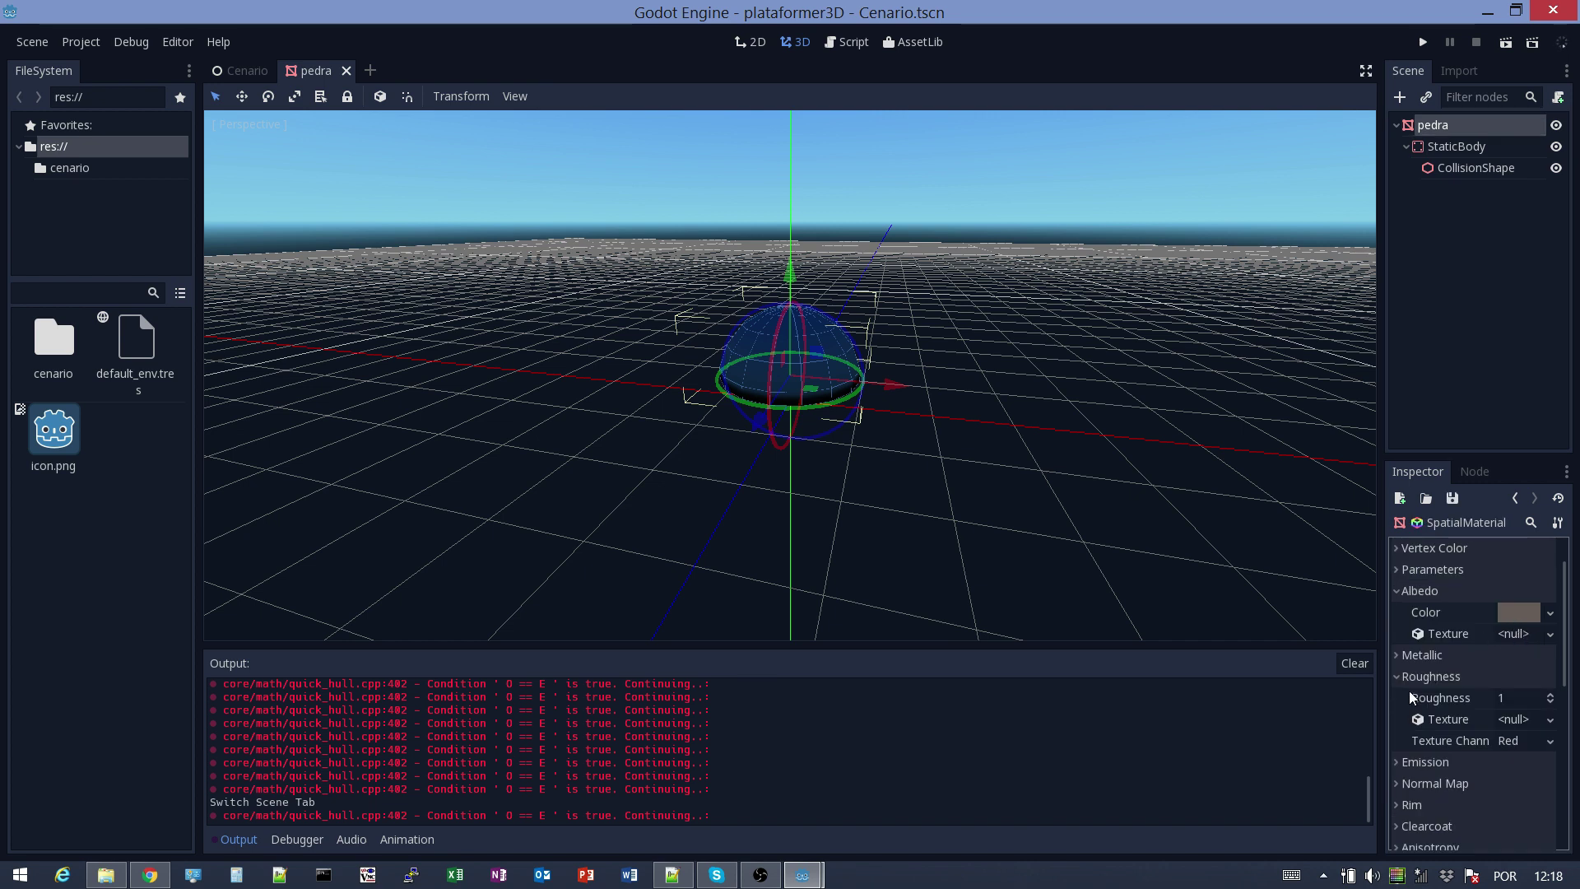
pyautogui.click(1510, 701)
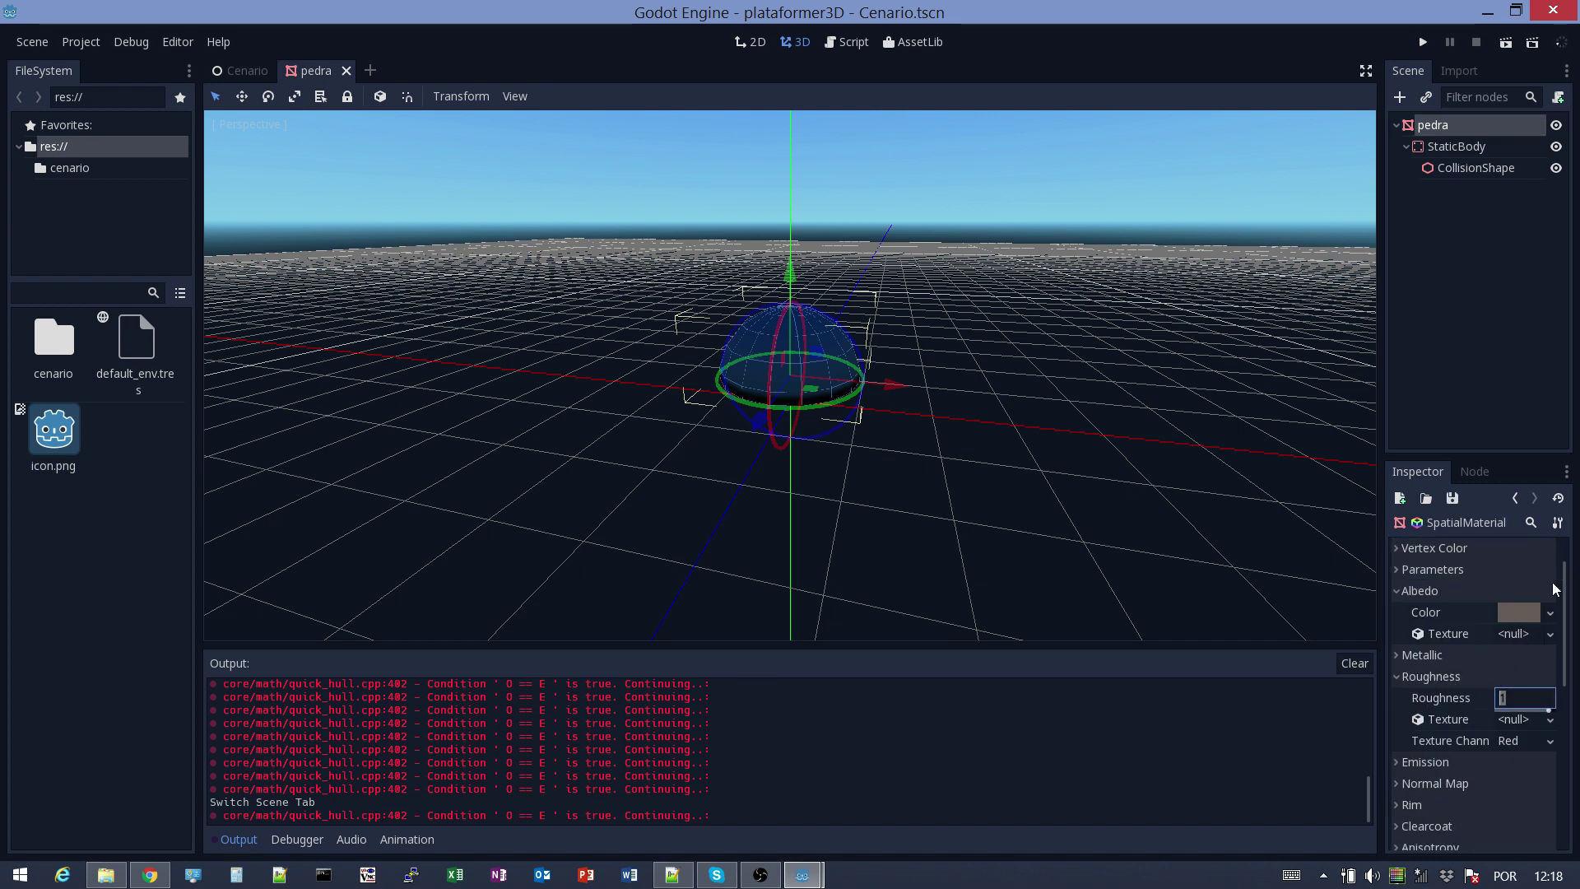
pyautogui.write('0')
pyautogui.press('Return')
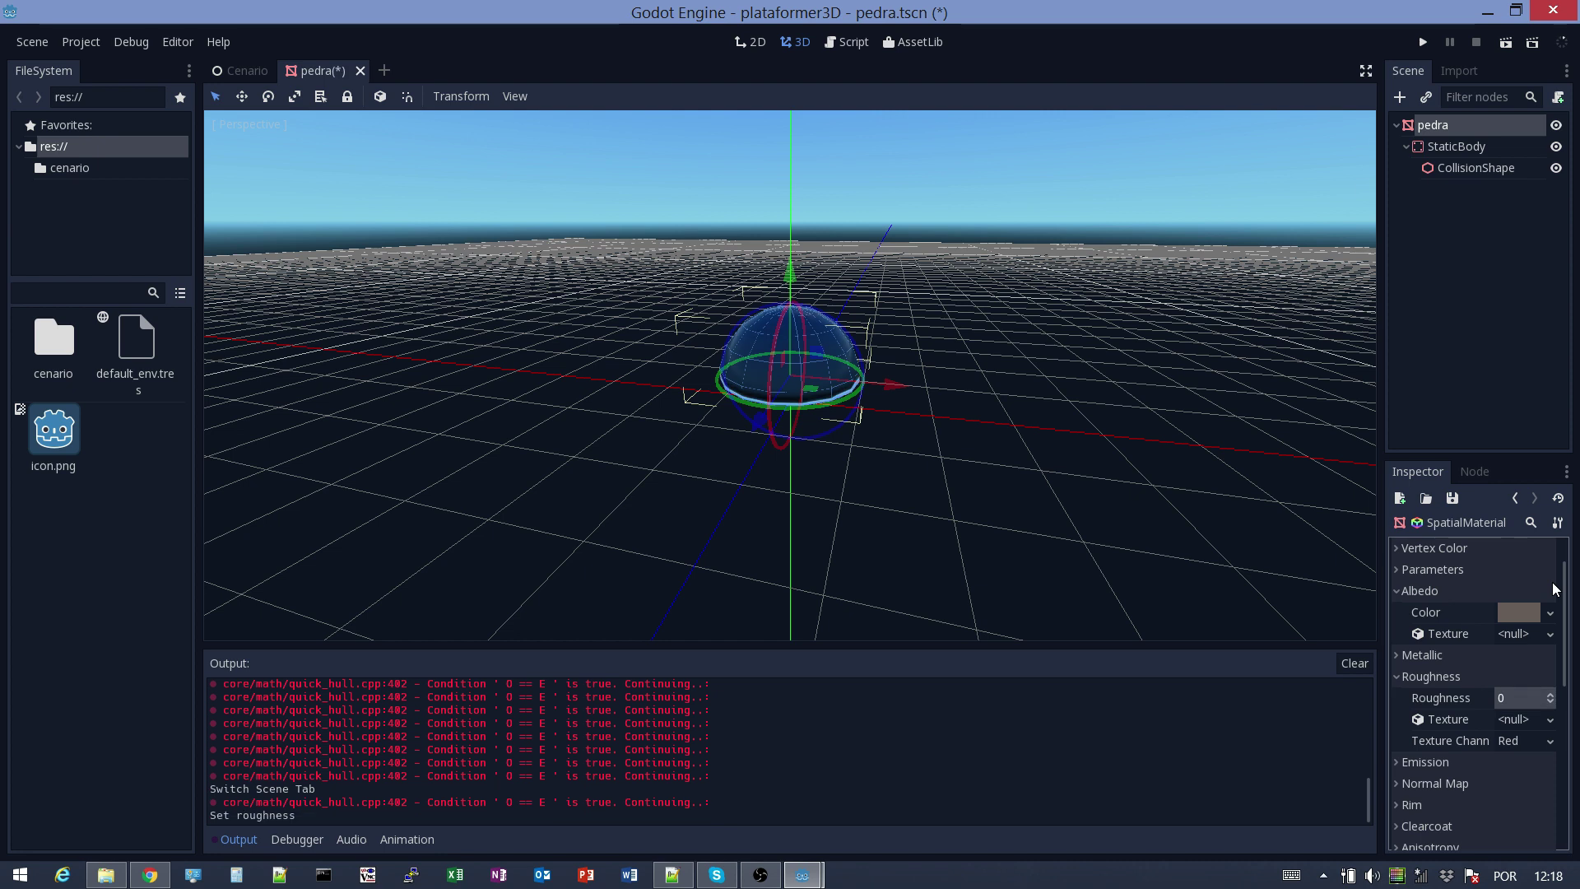
pyautogui.hotkey('ctrl', 's')
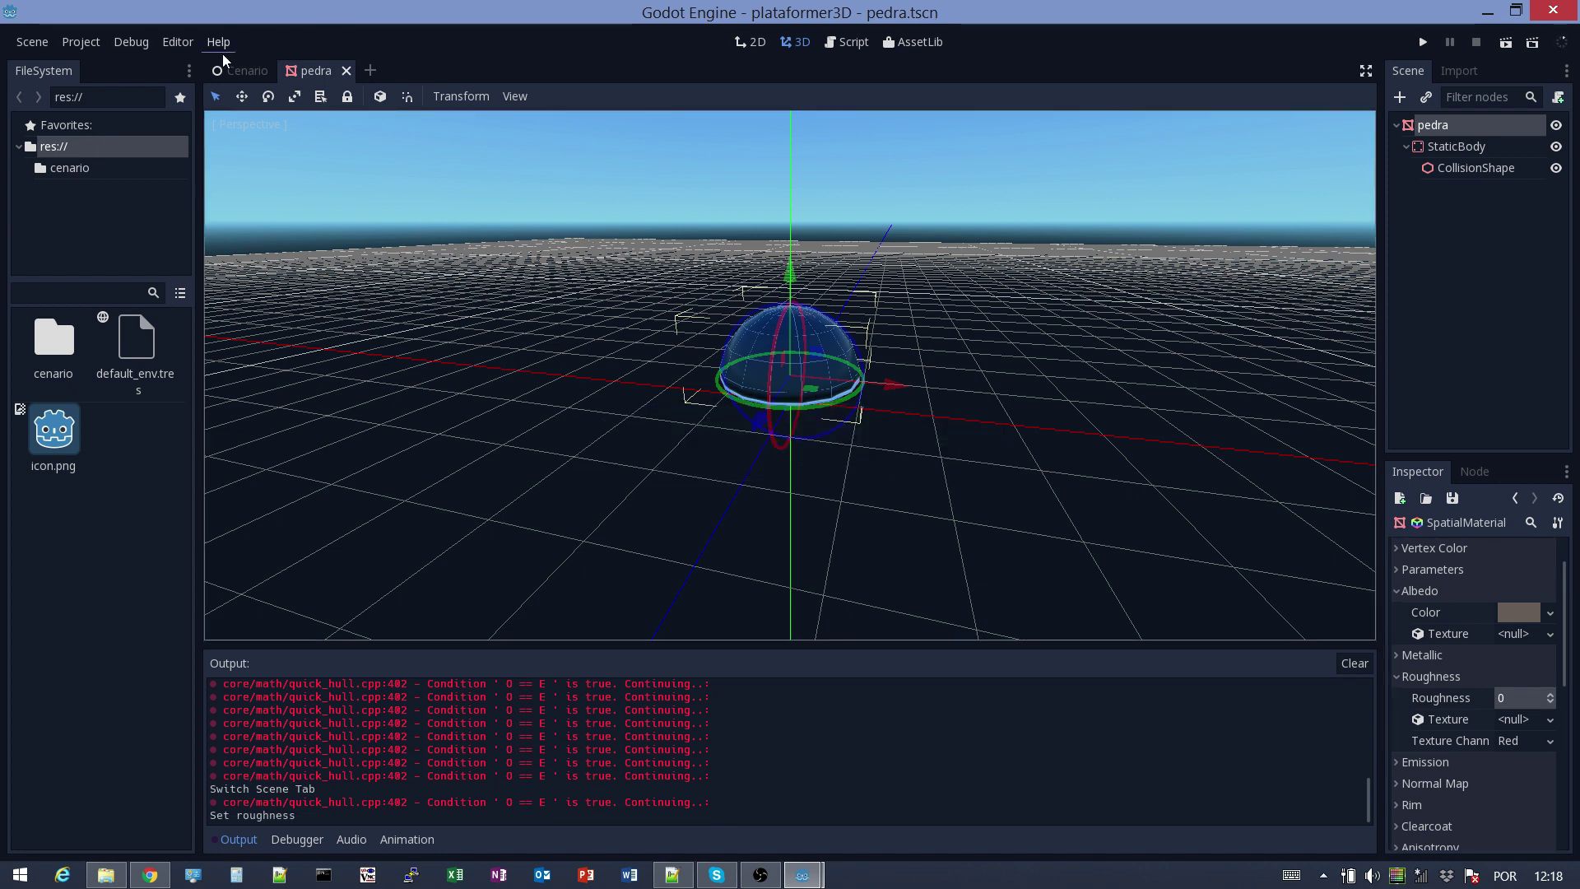
# Return to the Cenario scene and examine the surface shading of the stone instances up close
pyautogui.click(240, 70)
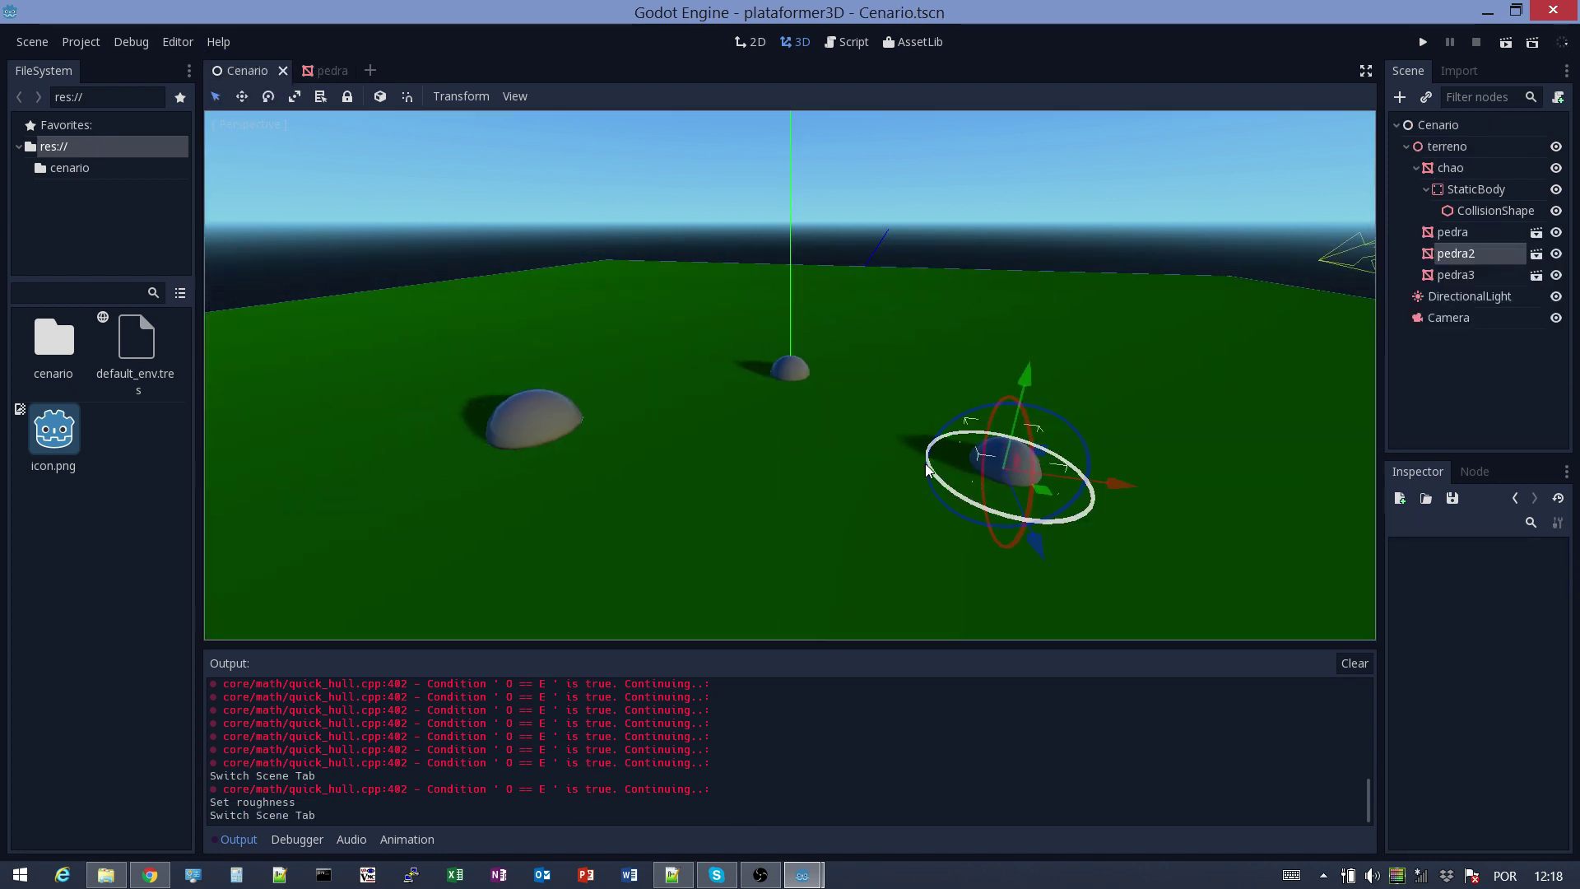
pyautogui.scroll(8, 740, 471)
pyautogui.moveTo(731, 473); pyautogui.dragTo(783, 457, button='middle')
pyautogui.scroll(-10, 816, 464)
pyautogui.scroll(6, 784, 458)
pyautogui.scroll(-2, 782, 457)
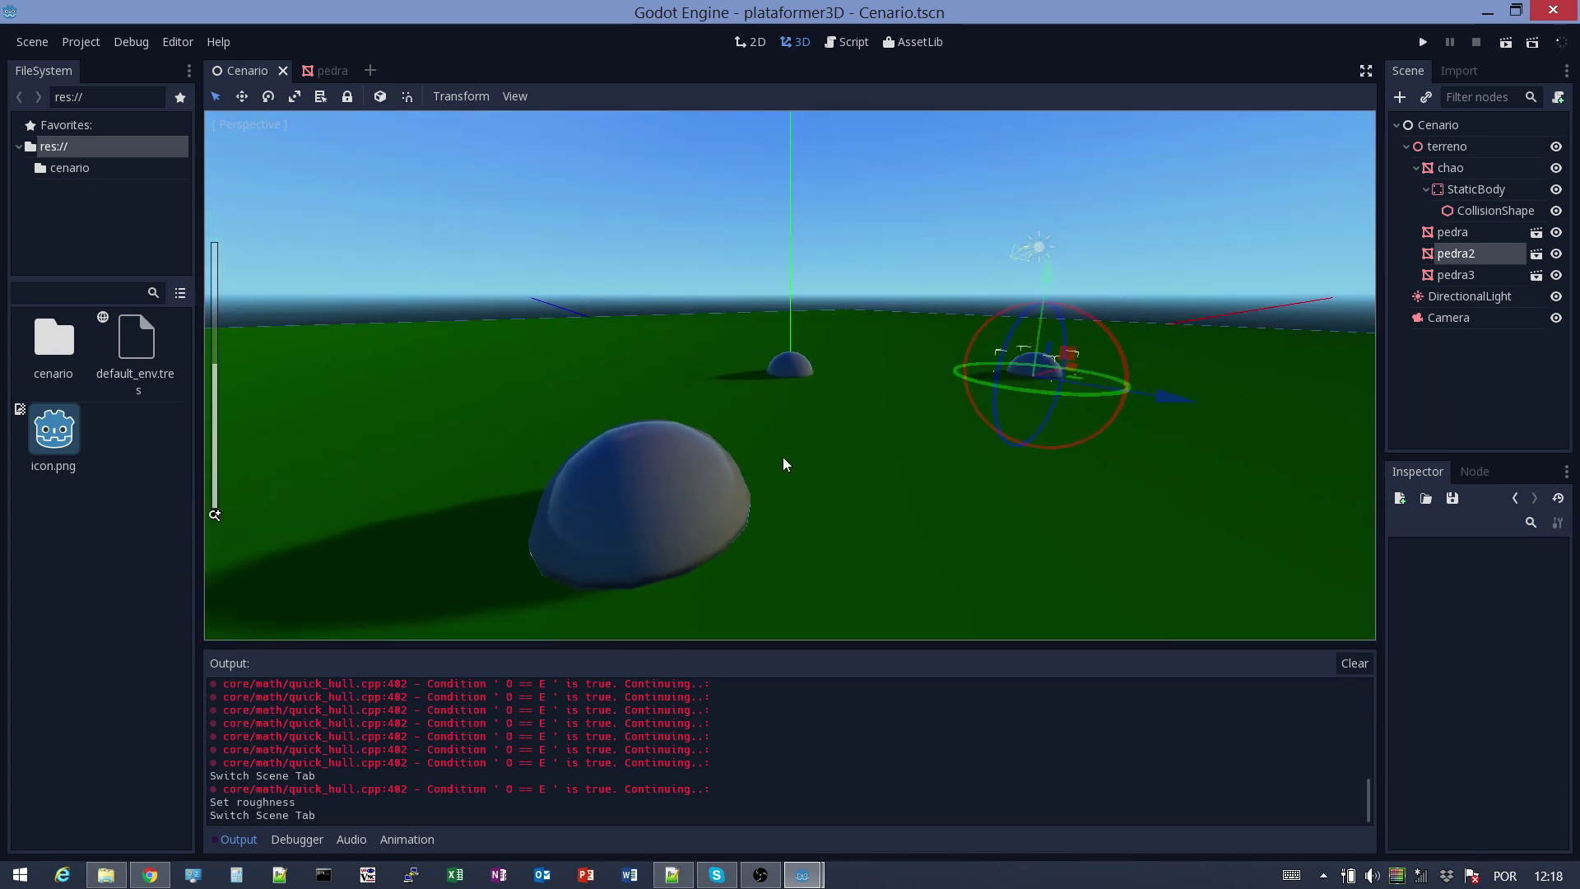
pyautogui.scroll(2, 782, 456)
pyautogui.scroll(-4, 782, 457)
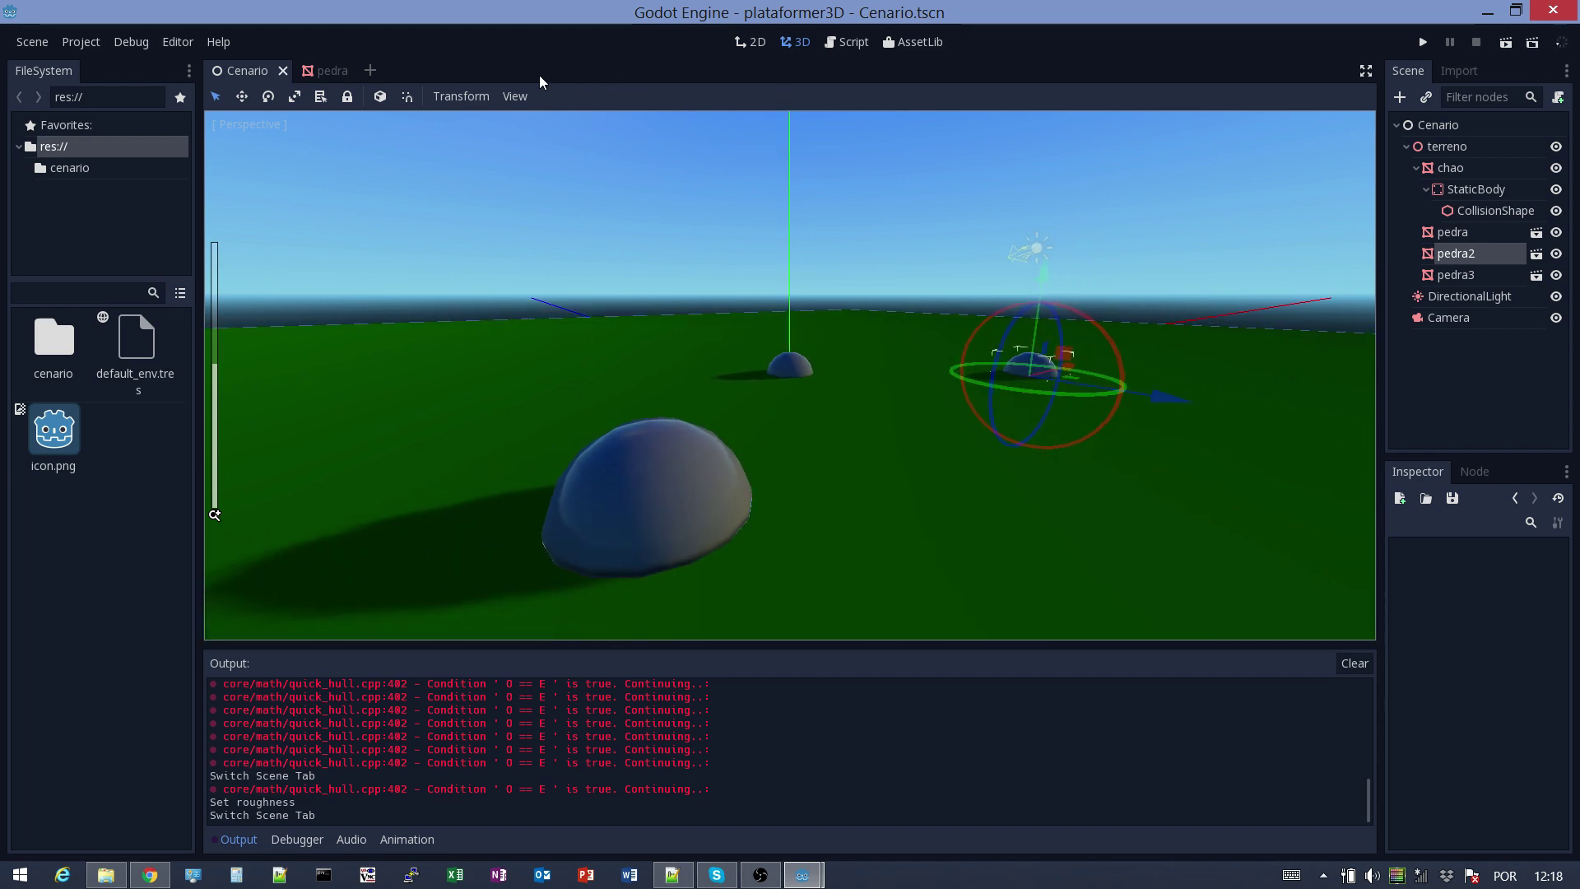
# Set the pedra material's albedo color to bright cyan 00ffed, save the scene and check the stone instances in Cenario
pyautogui.click(327, 69)
pyautogui.click(1501, 614)
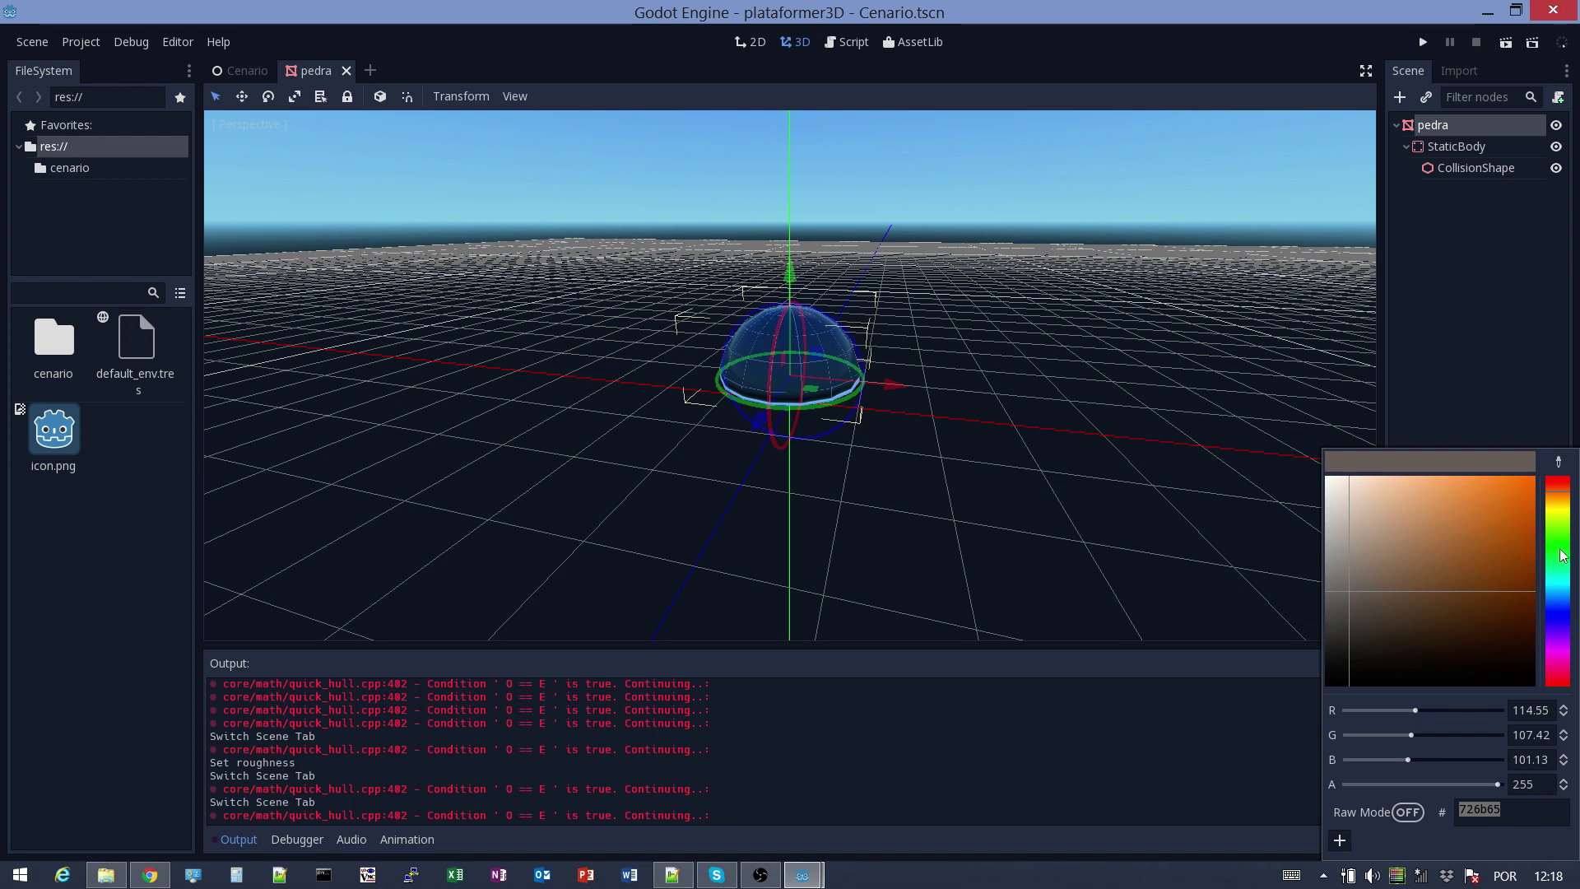
pyautogui.moveTo(1561, 530); pyautogui.dragTo(1562, 529)
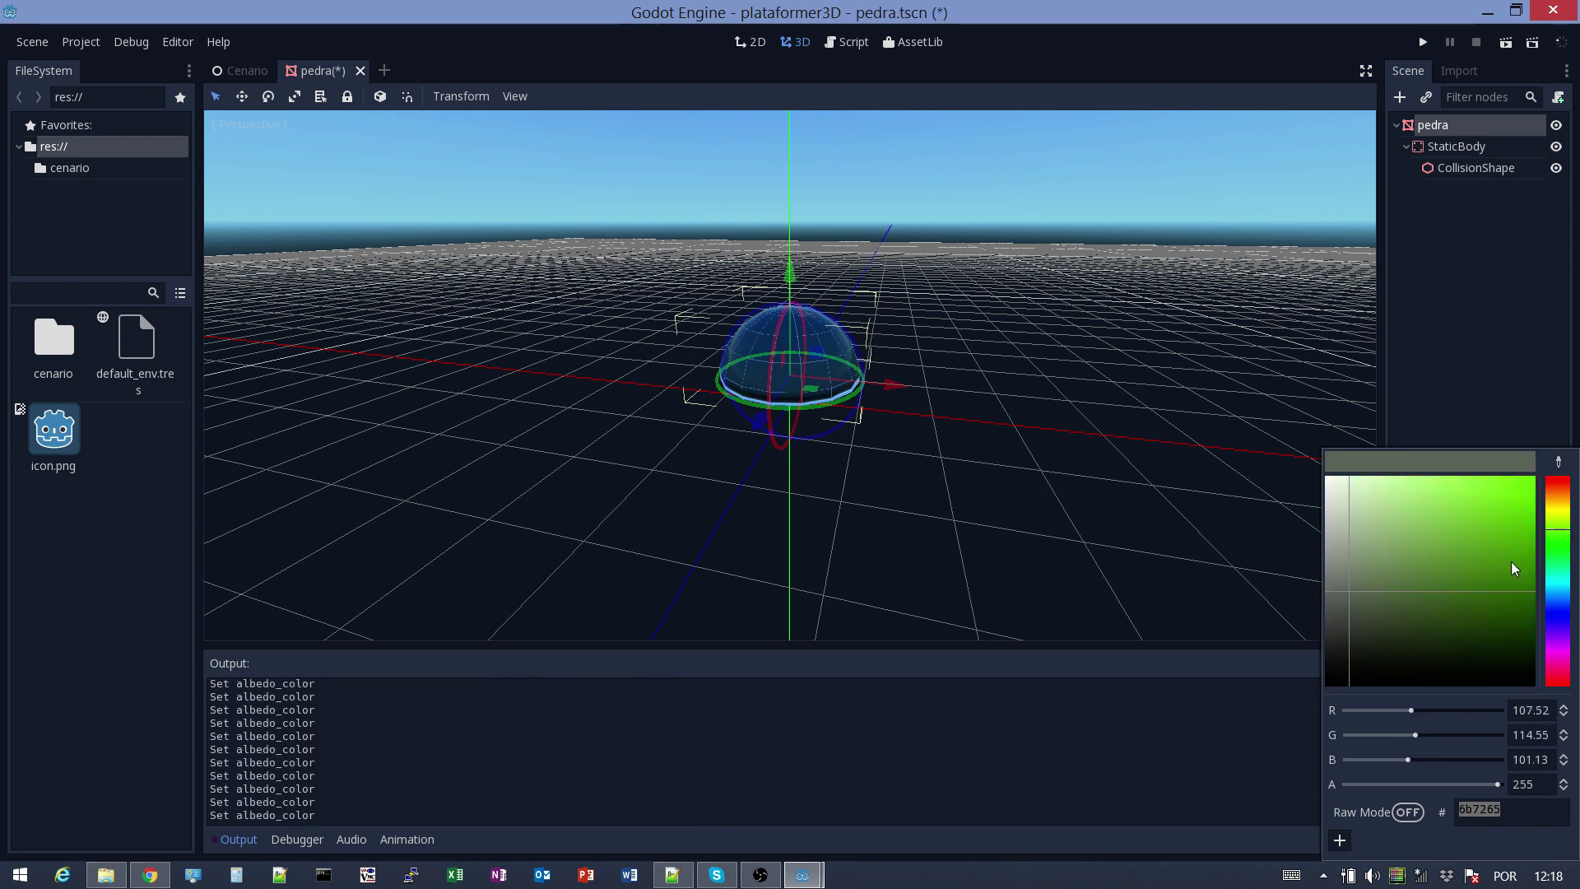
pyautogui.click(1558, 578)
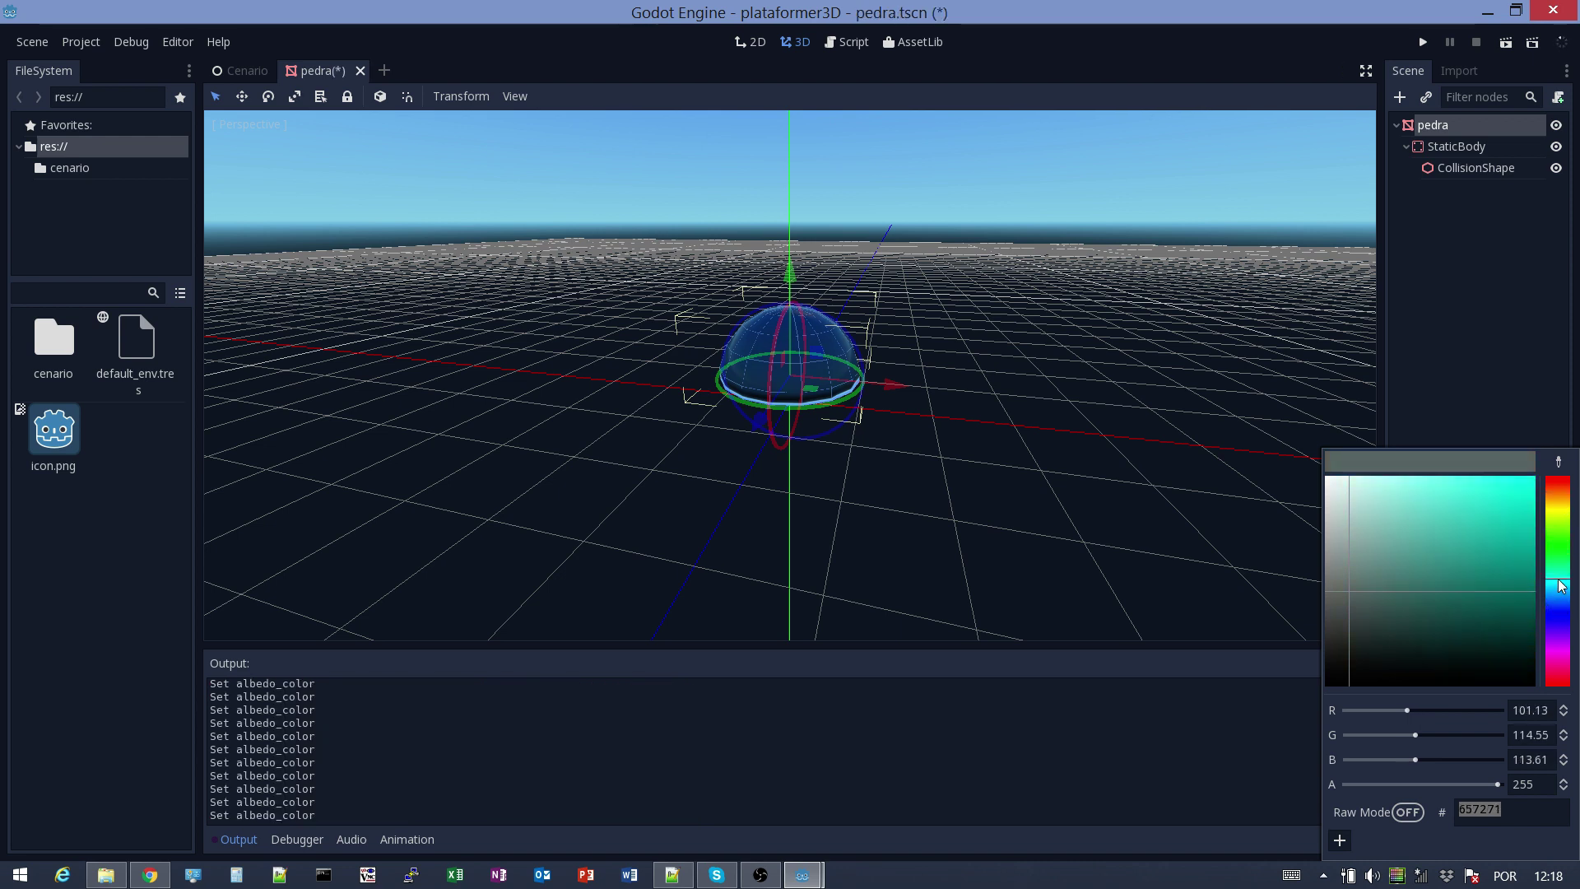
pyautogui.moveTo(1452, 604); pyautogui.dragTo(1579, 595)
pyautogui.moveTo(1506, 553); pyautogui.dragTo(1533, 471)
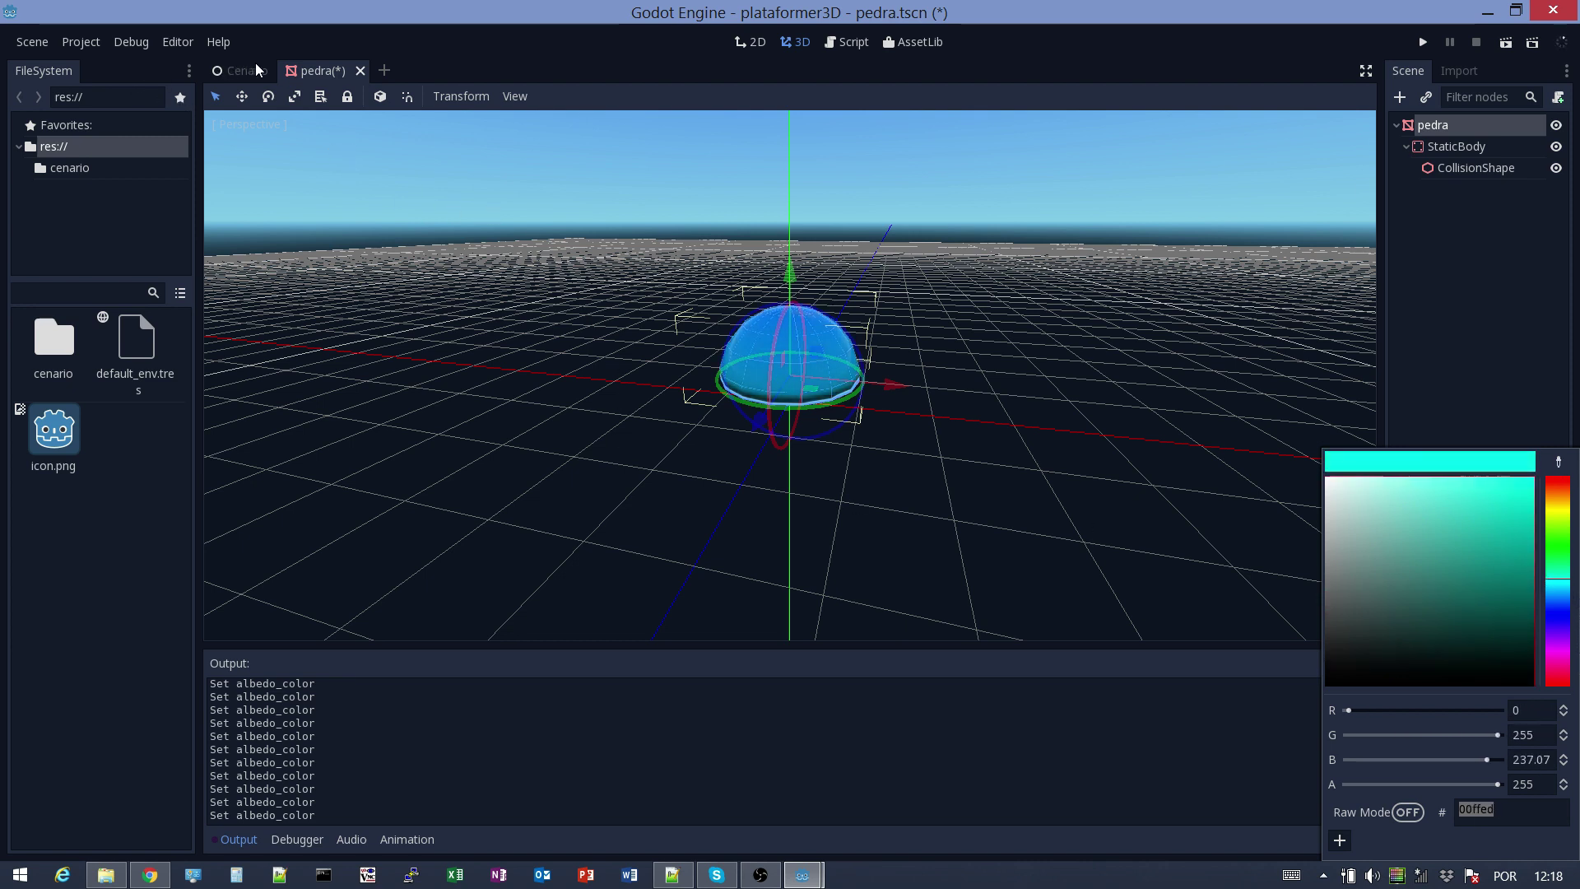
pyautogui.click(321, 80)
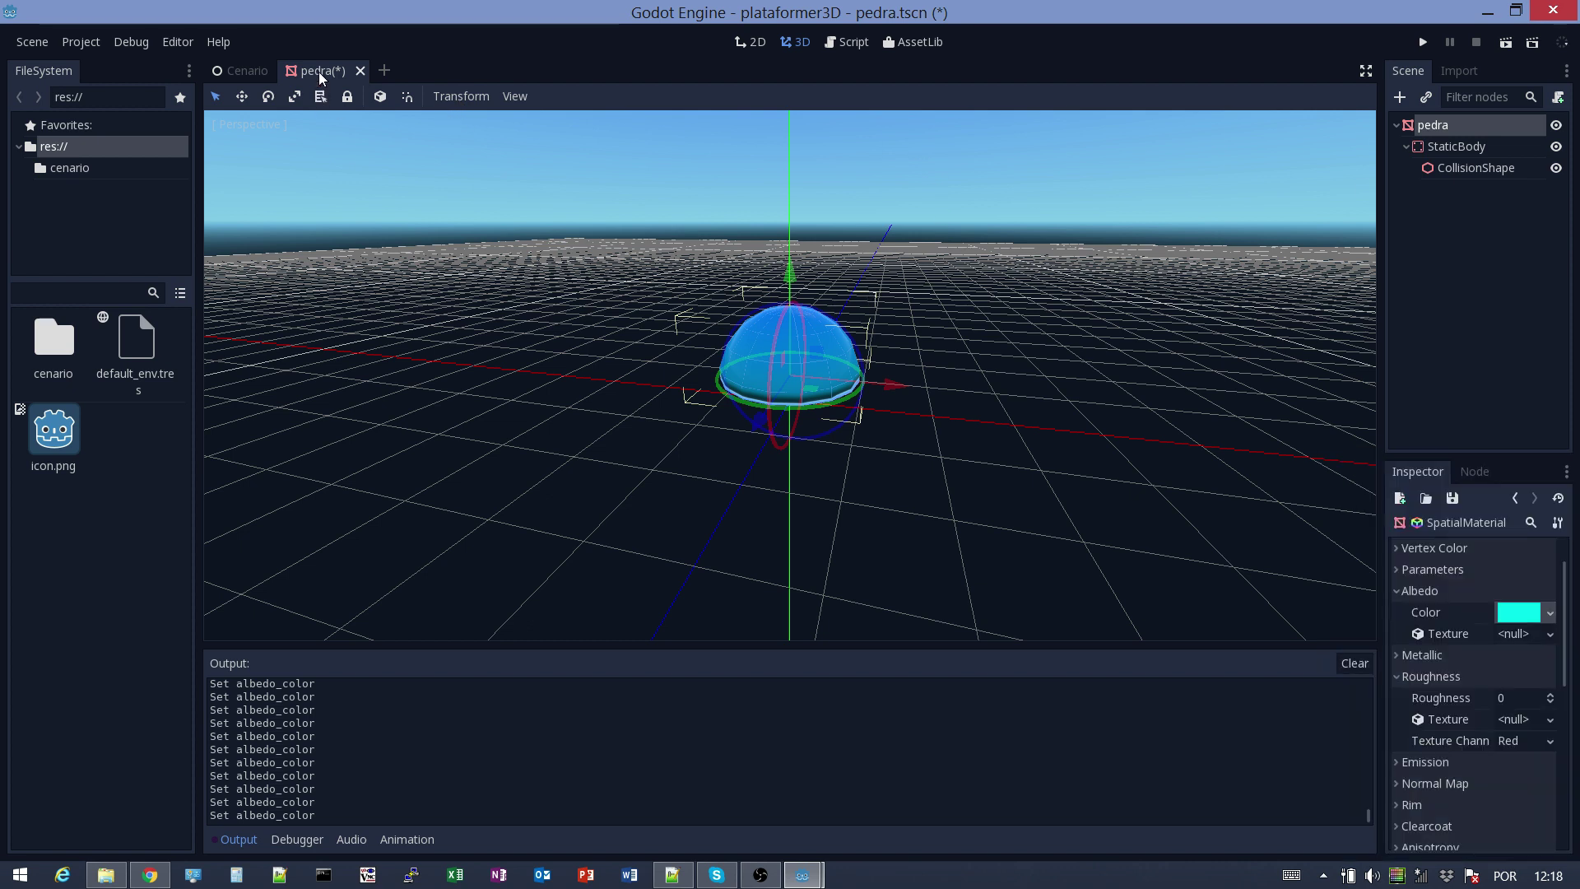
pyautogui.hotkey('ctrl', 's')
pyautogui.click(243, 70)
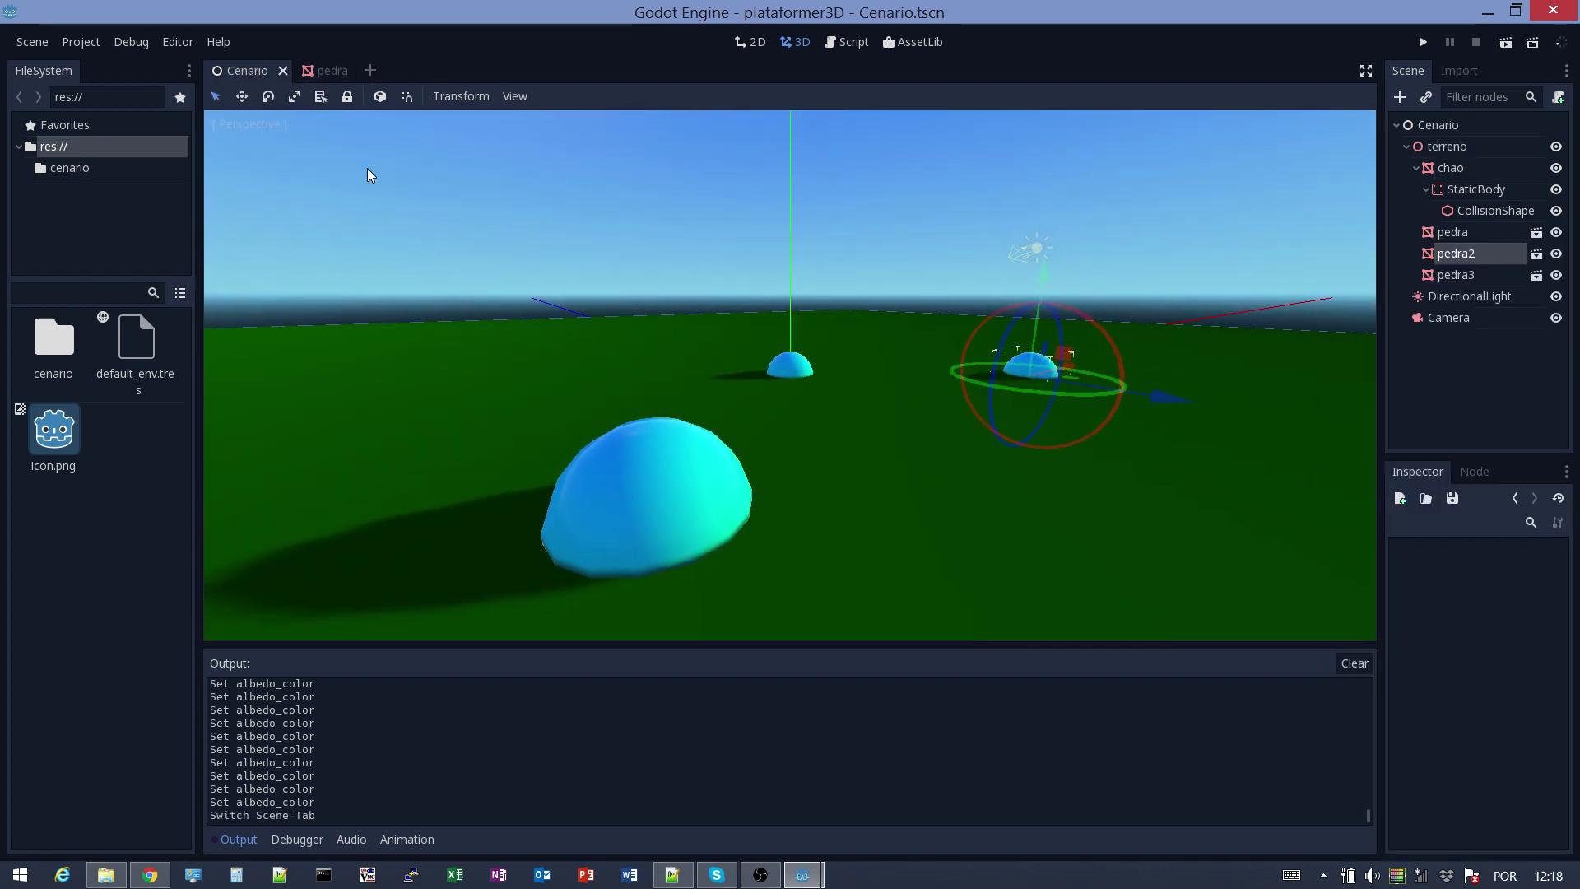
# In the pedra scene, change the material's albedo color to a muted grey-brown and save the scene
pyautogui.click(330, 71)
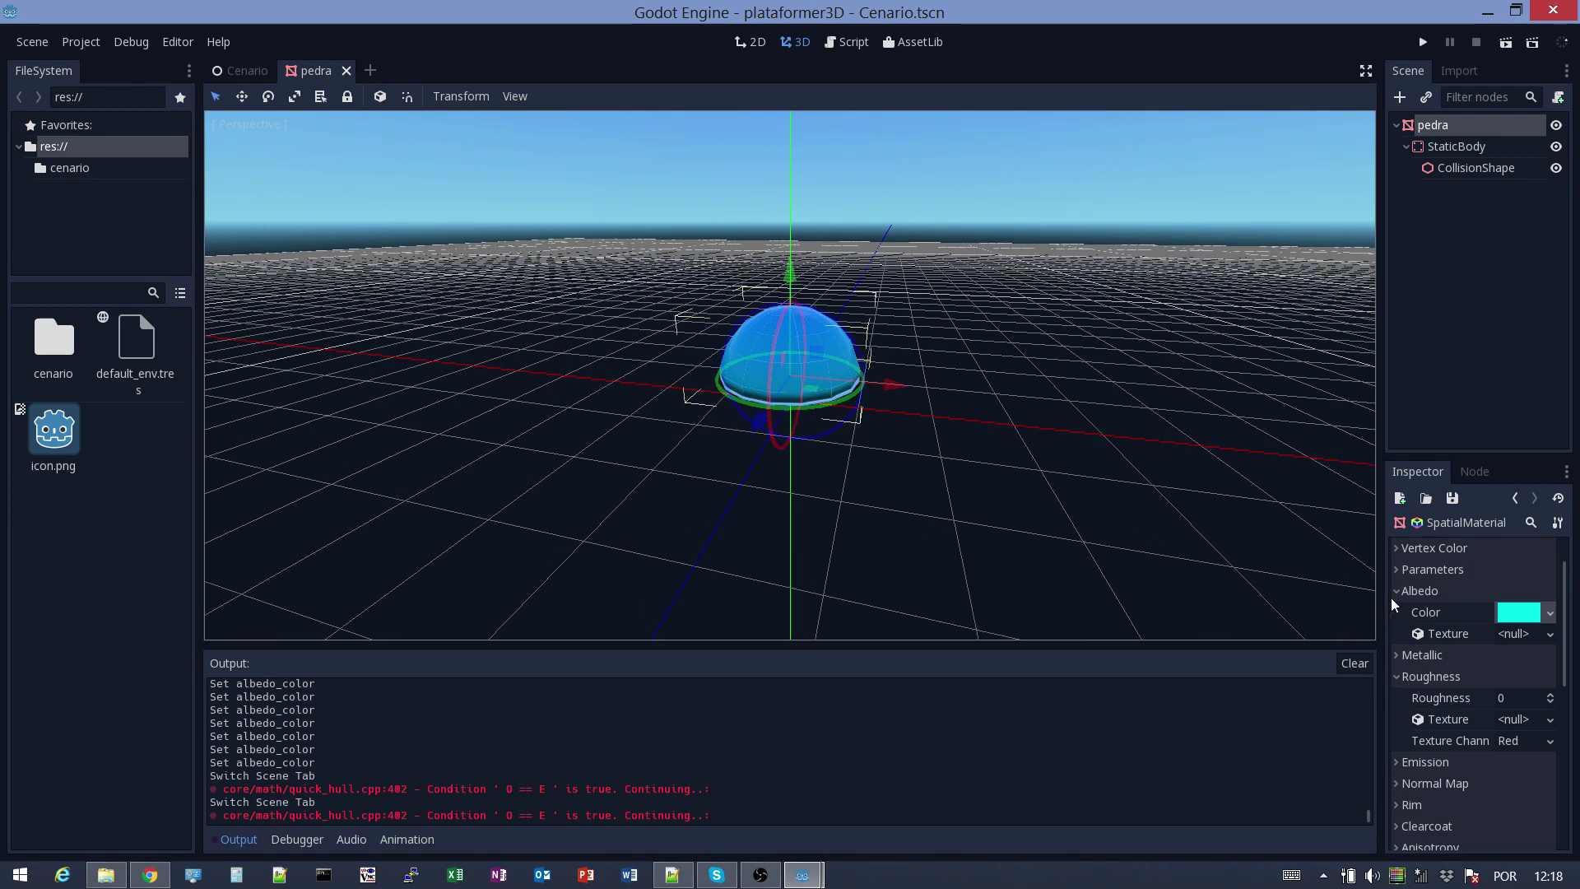
pyautogui.click(1521, 607)
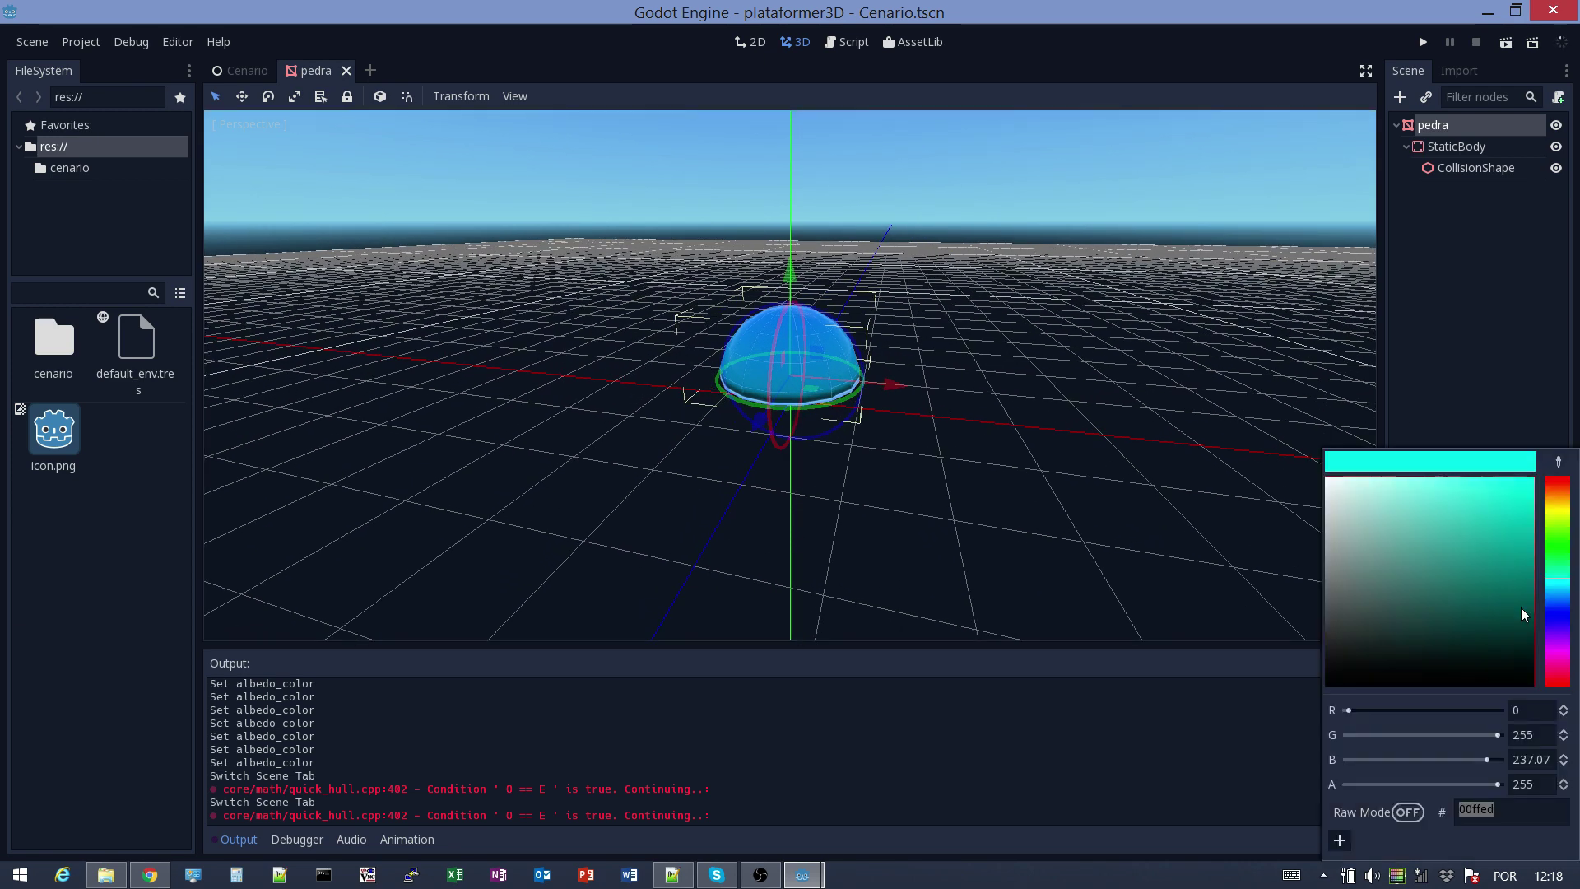
pyautogui.click(1562, 502)
pyautogui.moveTo(1562, 497); pyautogui.dragTo(1562, 495)
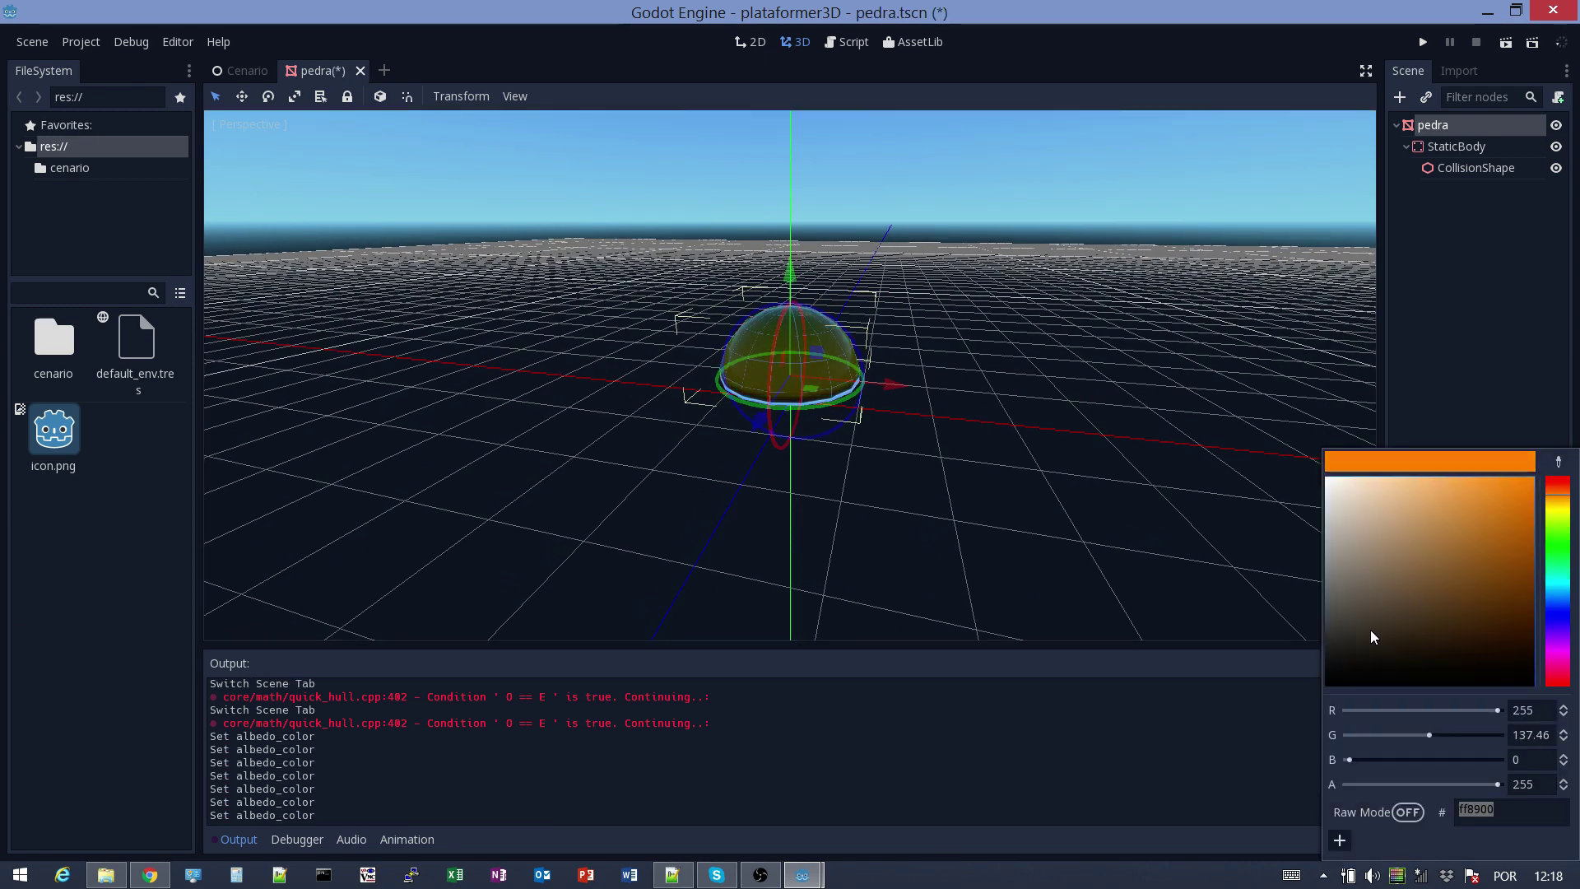
pyautogui.moveTo(1370, 629)
pyautogui.mouseDown()
pyautogui.moveTo(1346, 591)
pyautogui.moveTo(1295, 594)
pyautogui.moveTo(1359, 593)
pyautogui.moveTo(1357, 580)
pyautogui.mouseUp()
pyautogui.click(1453, 367)
pyautogui.hotkey('ctrl', 's')
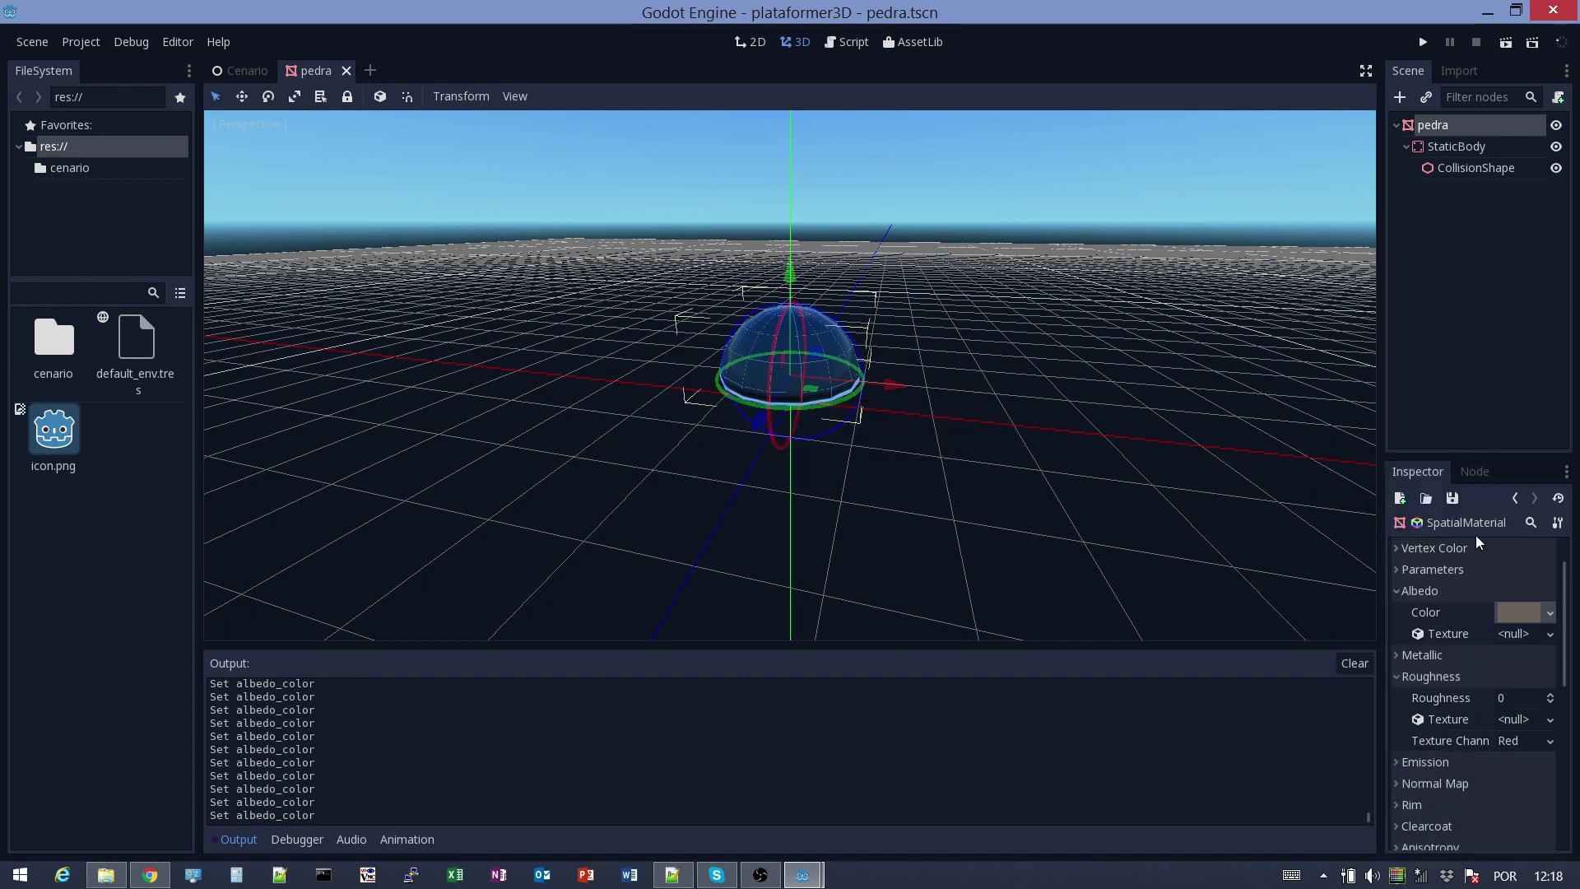
# Set the pedra material's roughness to 1, save the scene and view the stones again in Cenario
pyautogui.click(1504, 699)
pyautogui.write('1')
pyautogui.press('Return')
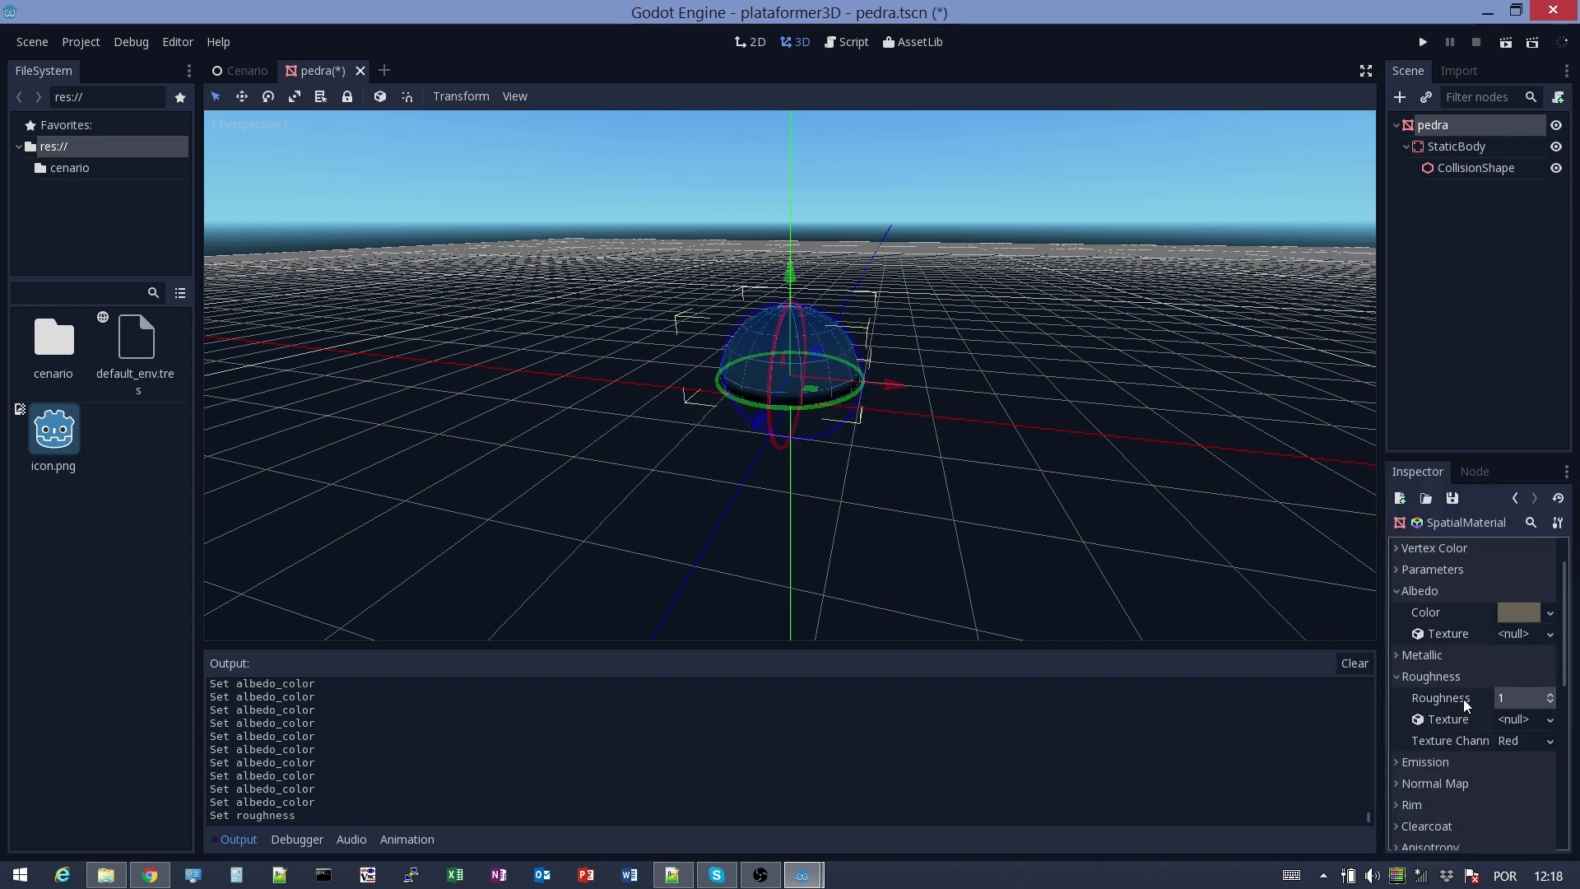
pyautogui.hotkey('ctrl', 's')
pyautogui.click(239, 70)
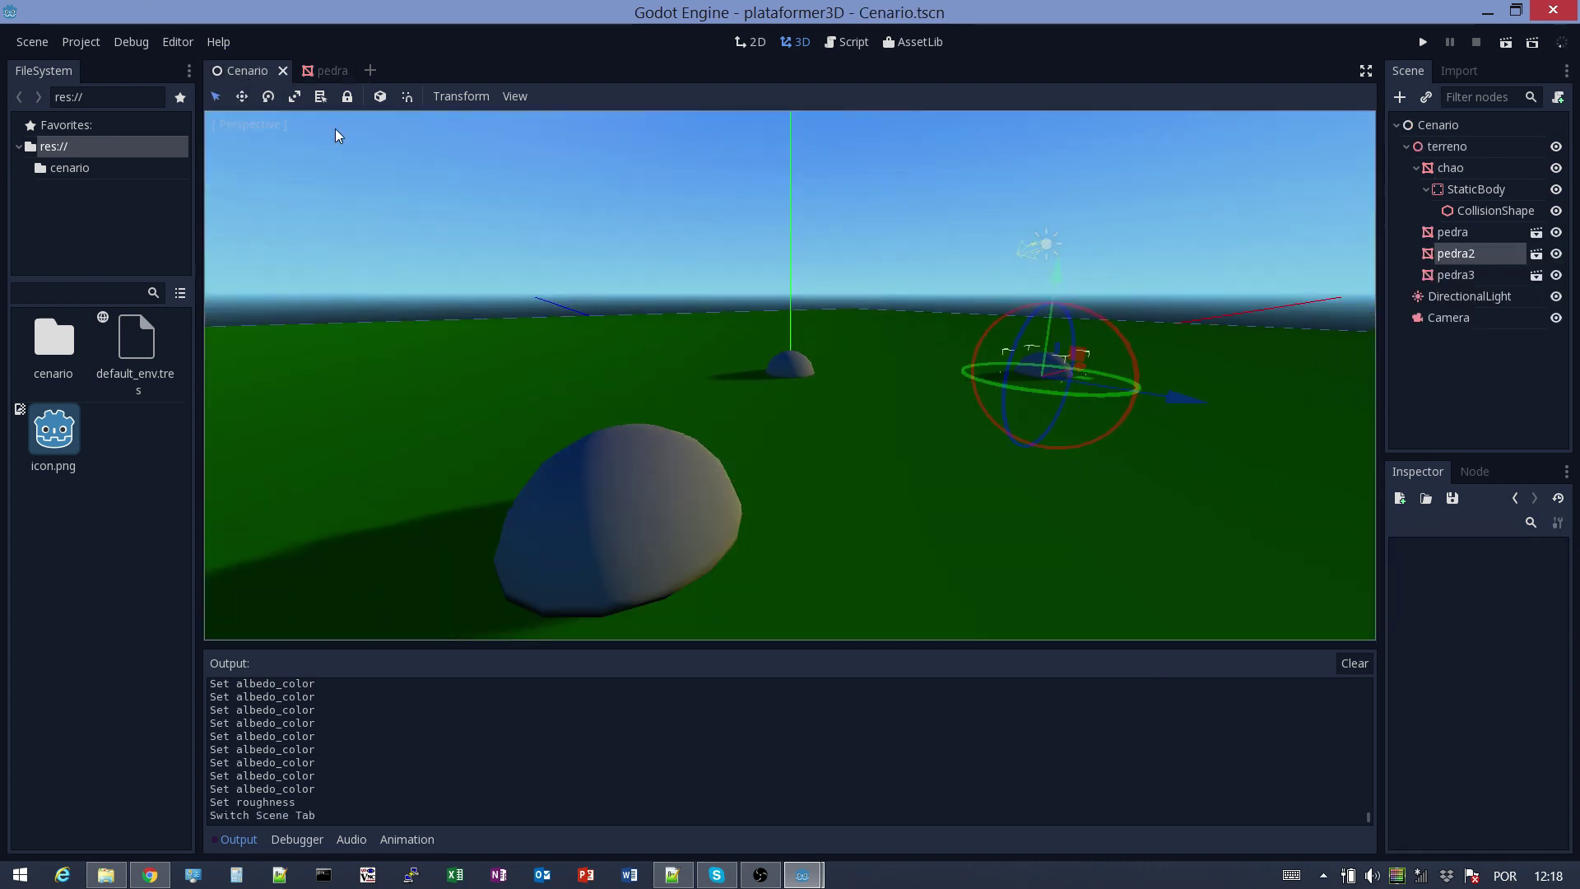
pyautogui.scroll(-8, 817, 520)
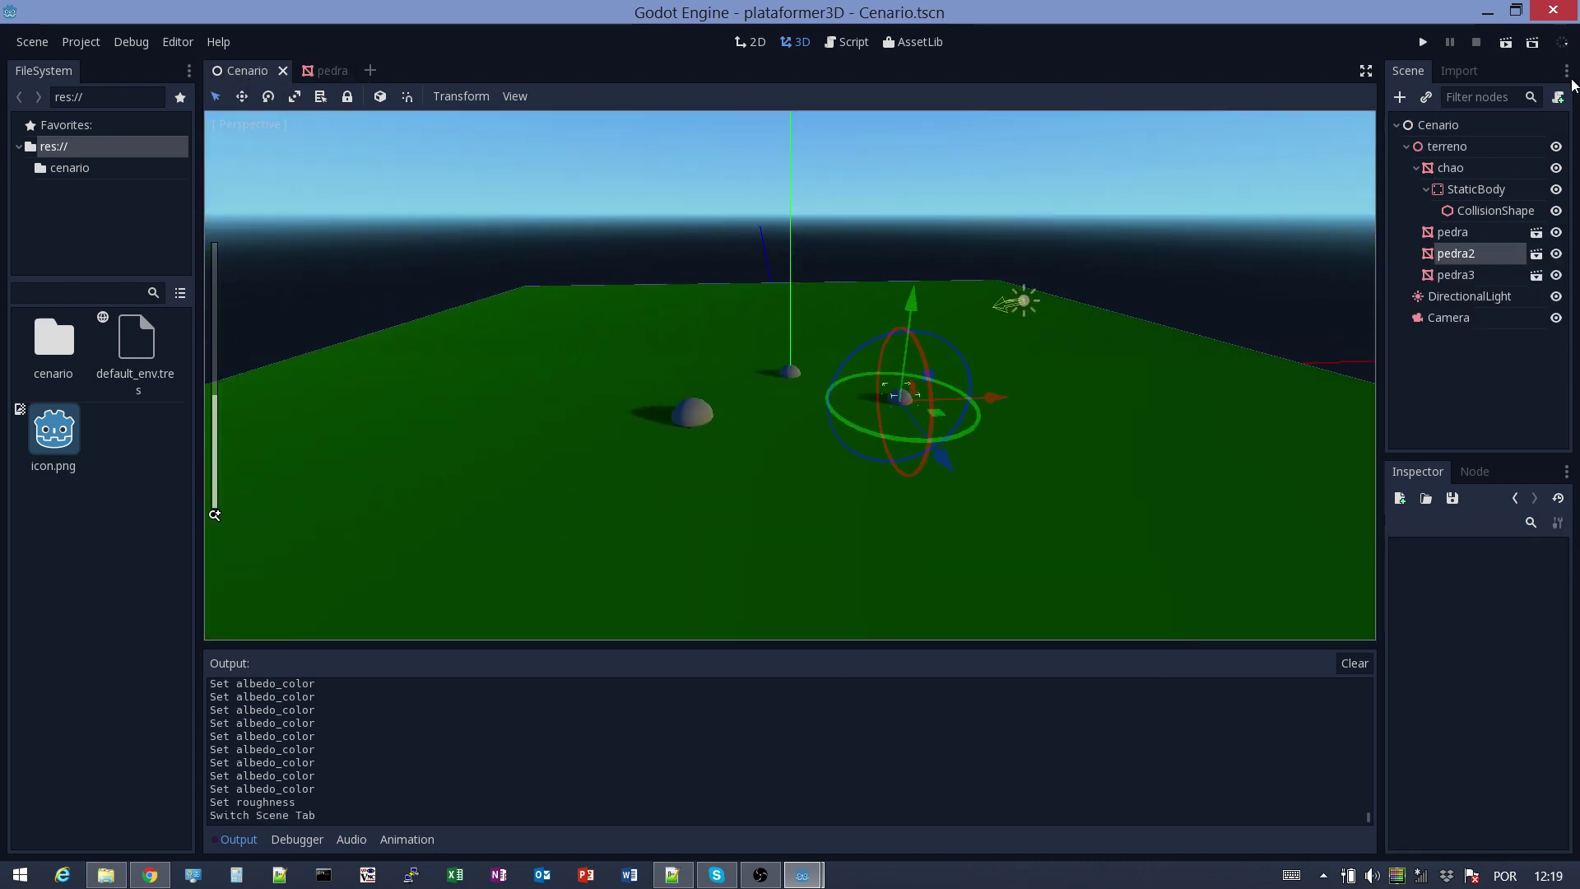
# Run the project with Cenario.tscn as the main scene and move the game window fully into view
pyautogui.click(1426, 44)
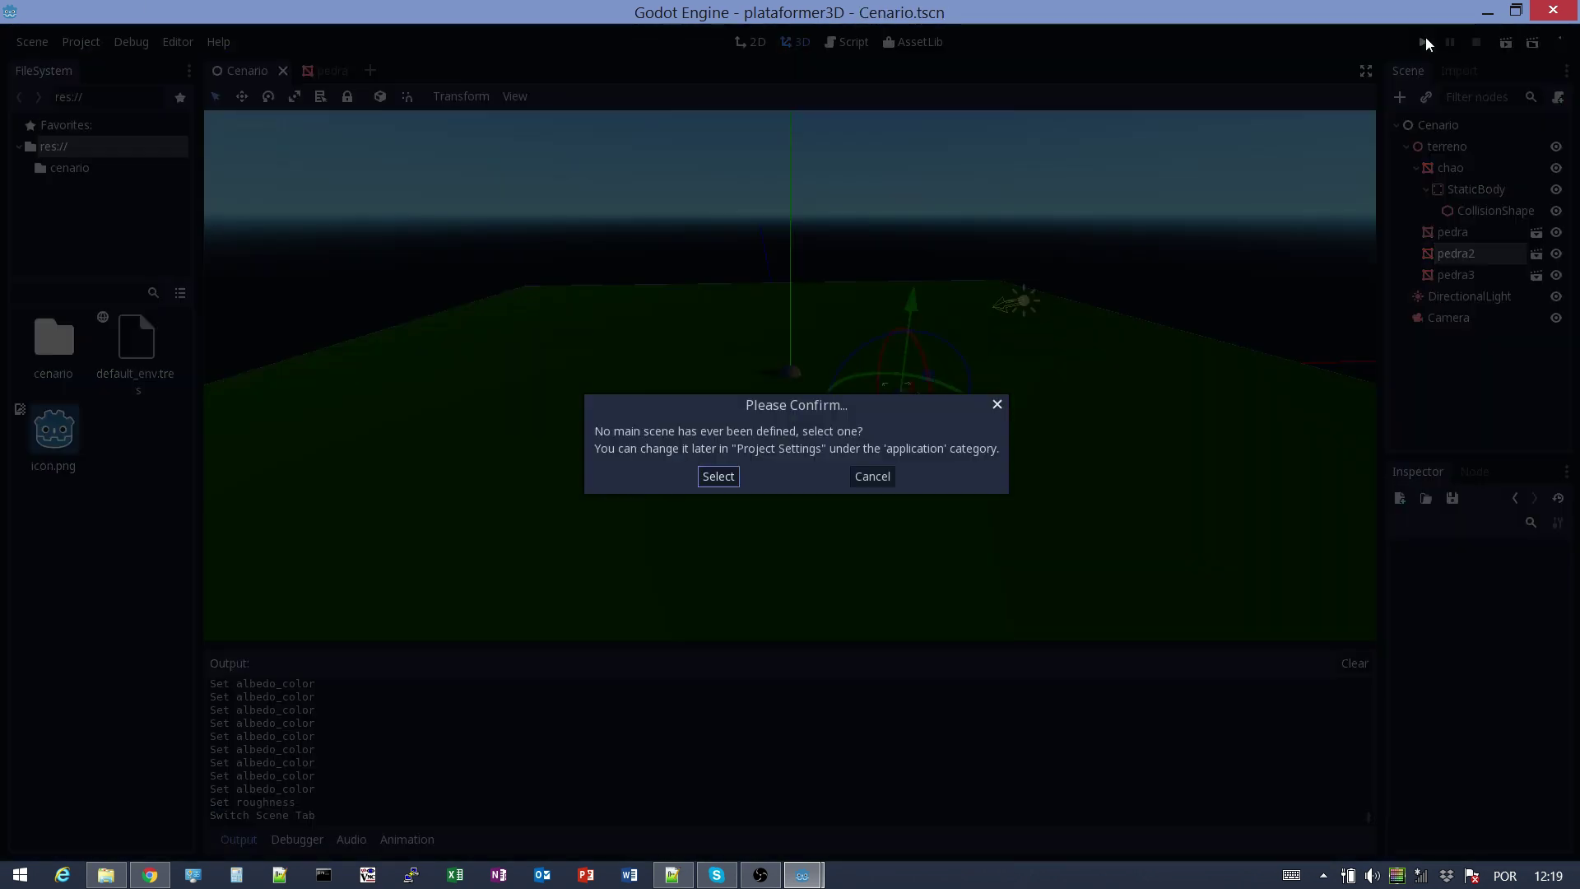
pyautogui.click(728, 475)
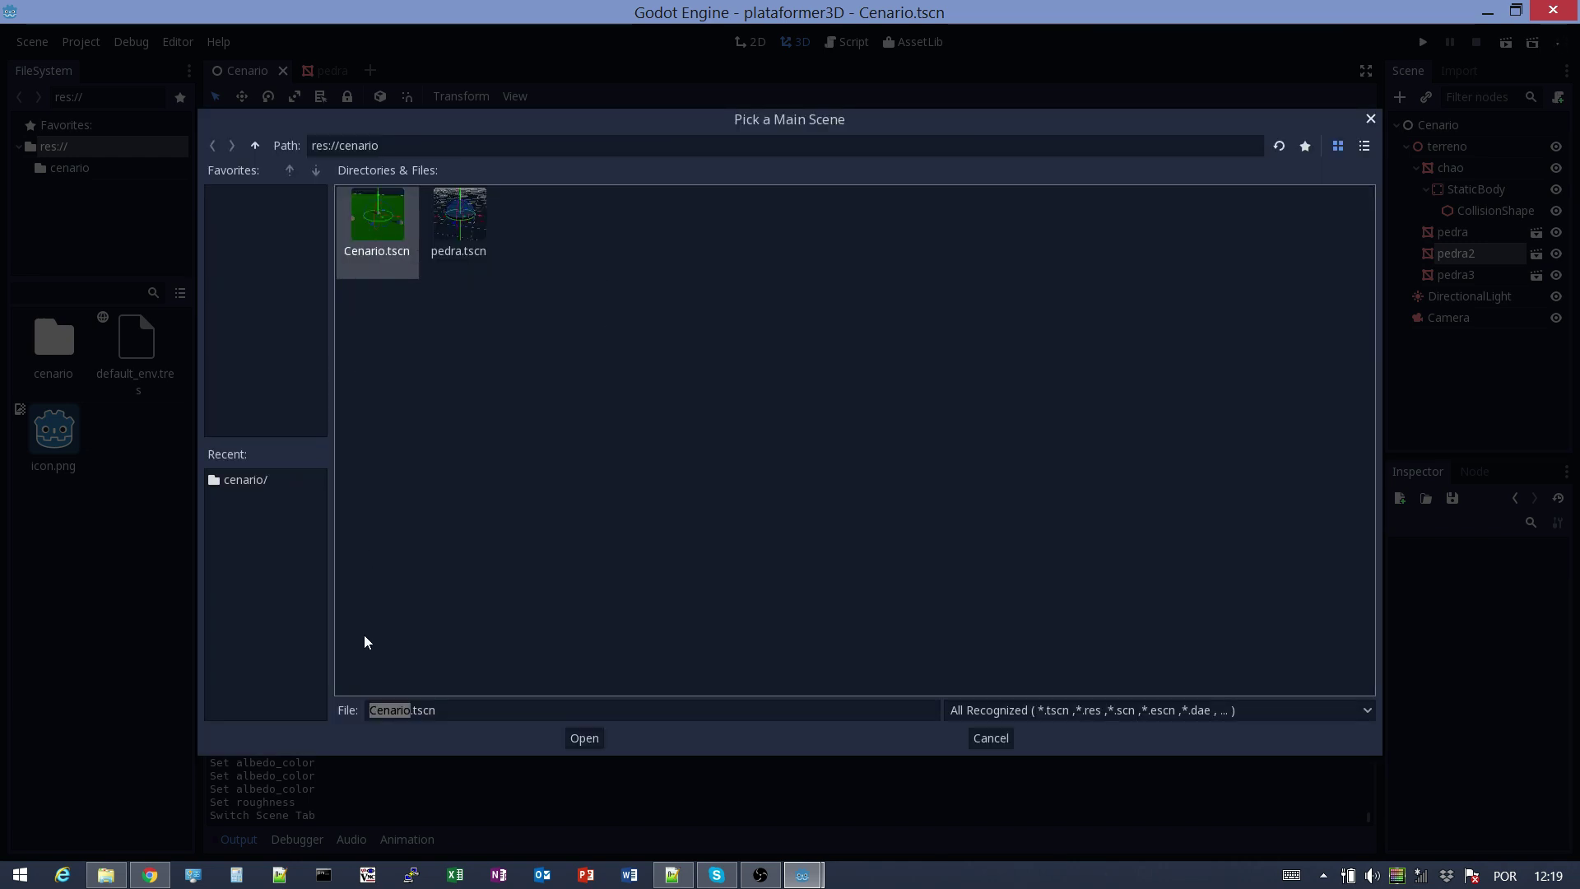
pyautogui.click(598, 743)
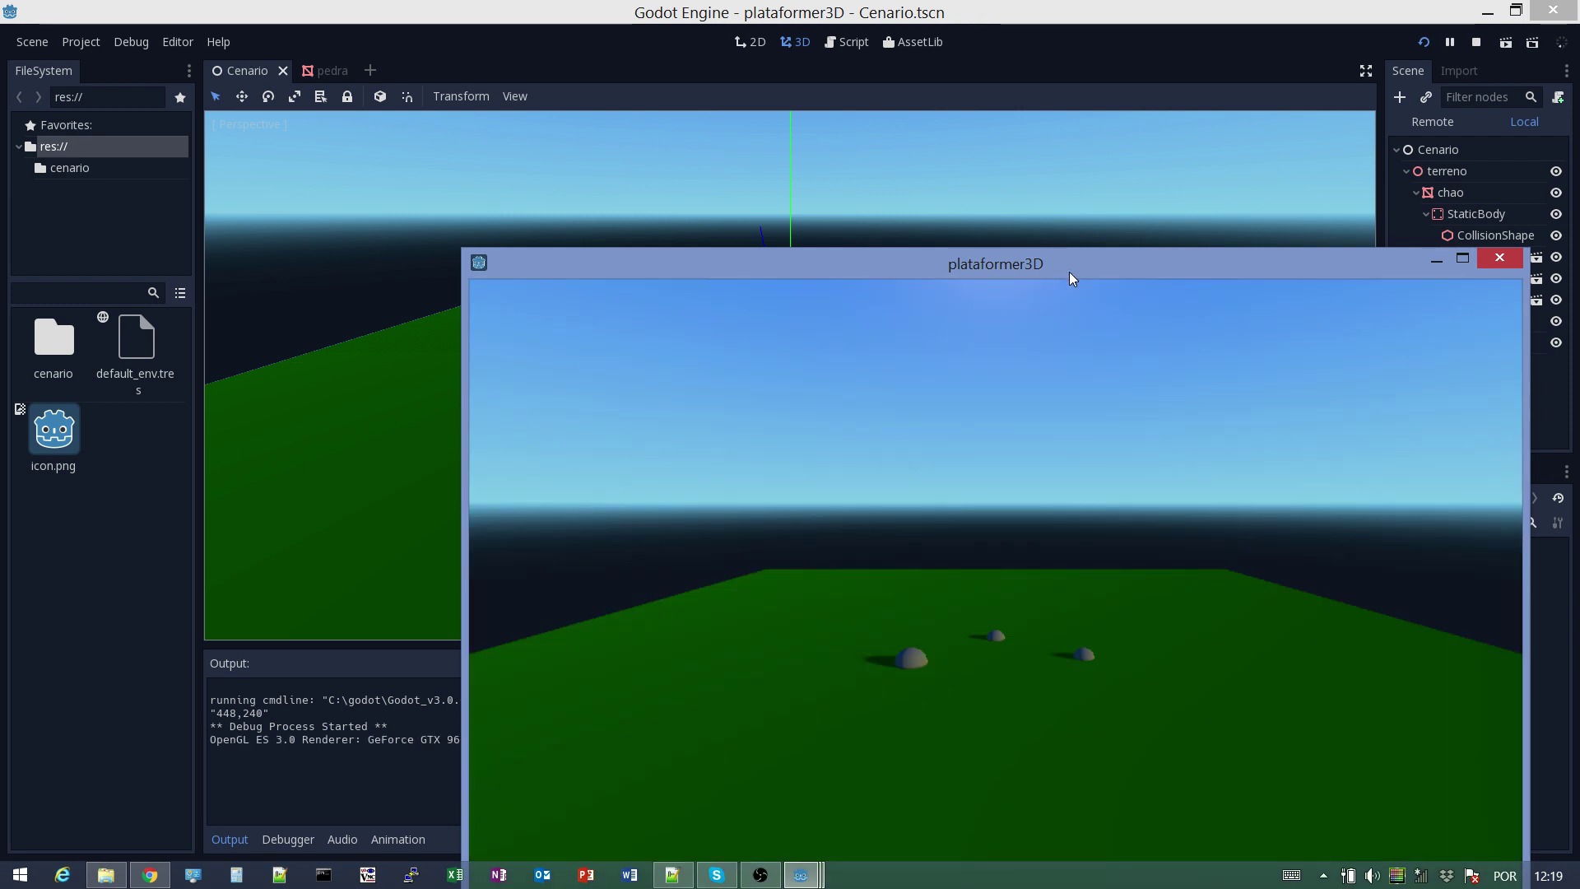
pyautogui.moveTo(1069, 271); pyautogui.dragTo(848, 141)
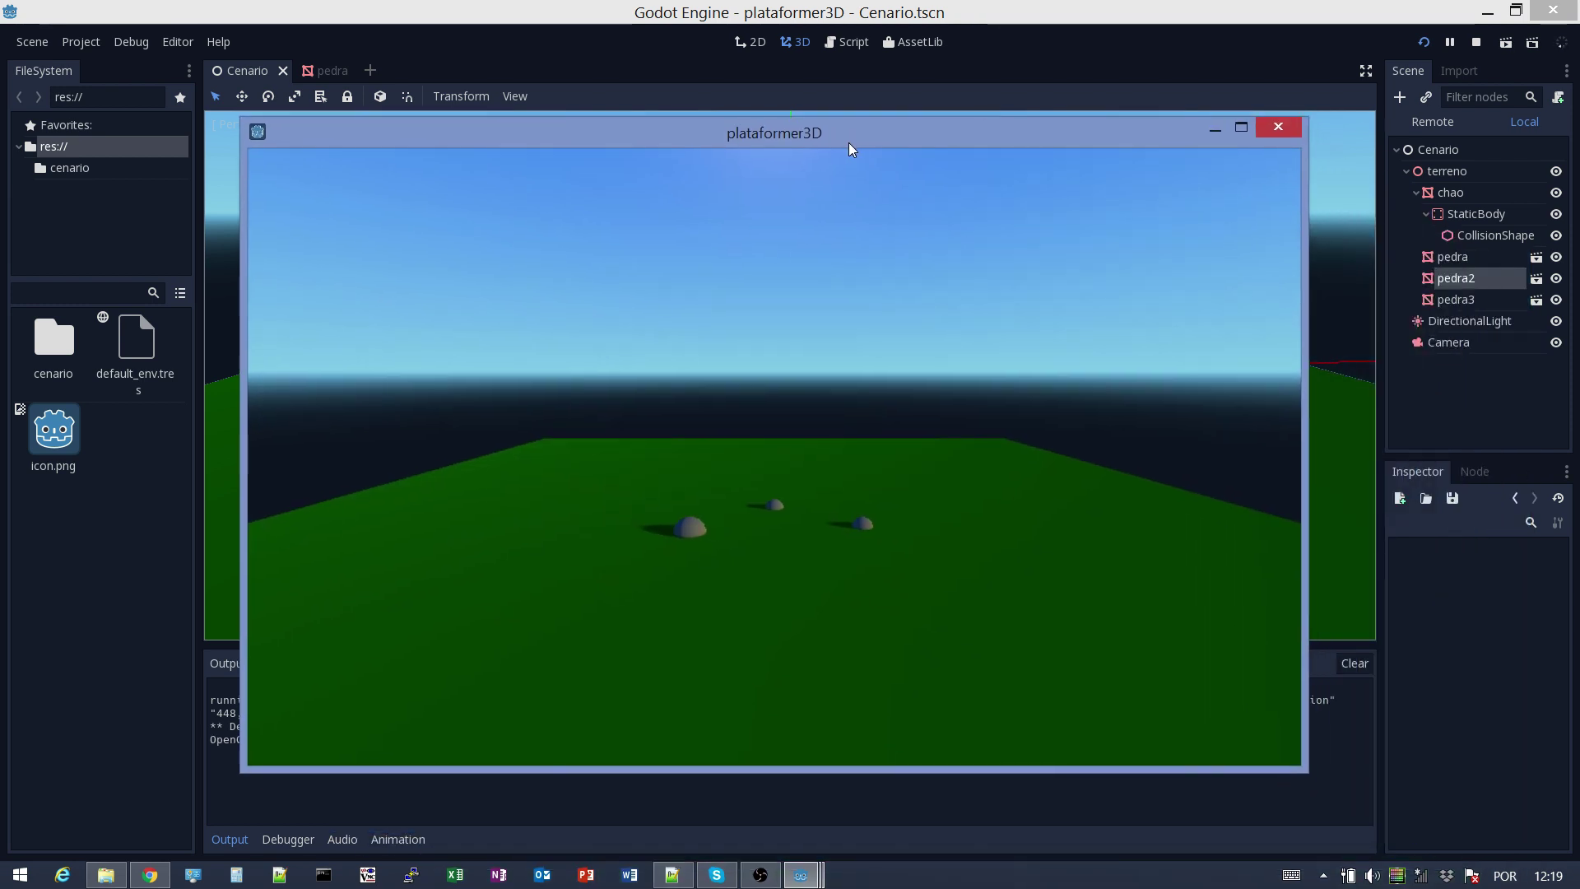